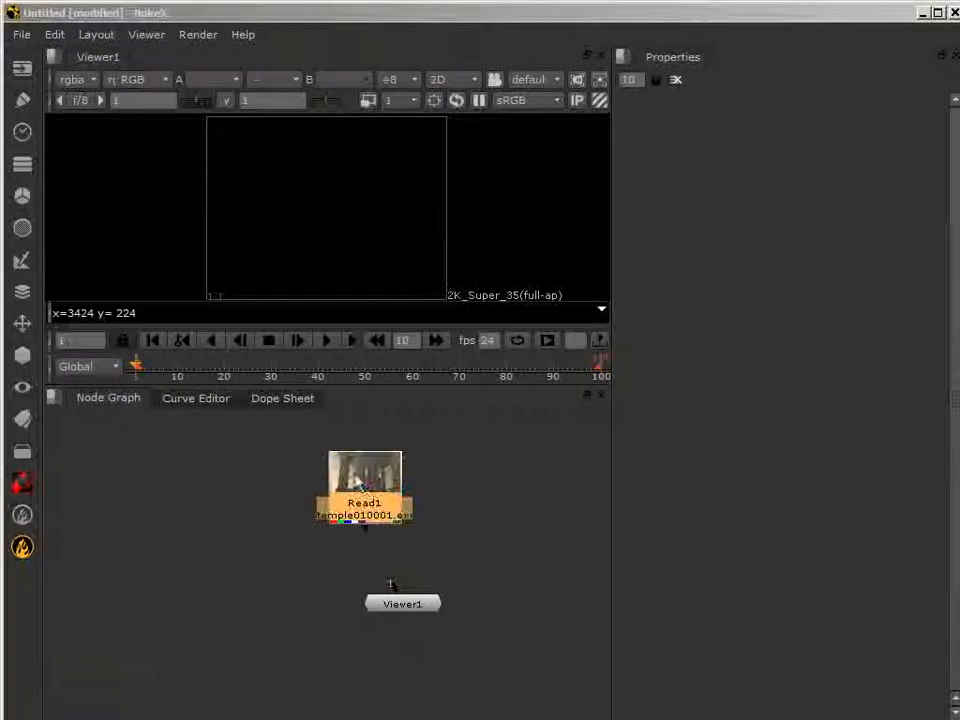
- Connect the temple010001.exr Read node to Viewer1, enlarge the viewer pane and fit the image in it
left_click_drag(365, 492, 390, 586)
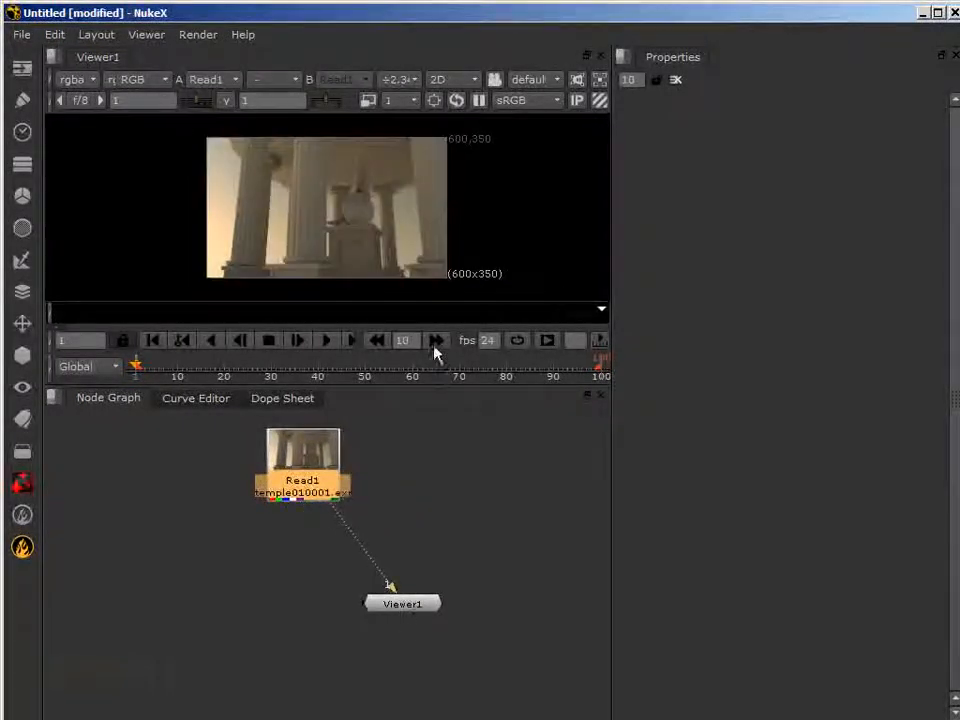
left_click_drag(437, 386, 446, 490)
left_click_drag(420, 707, 452, 642)
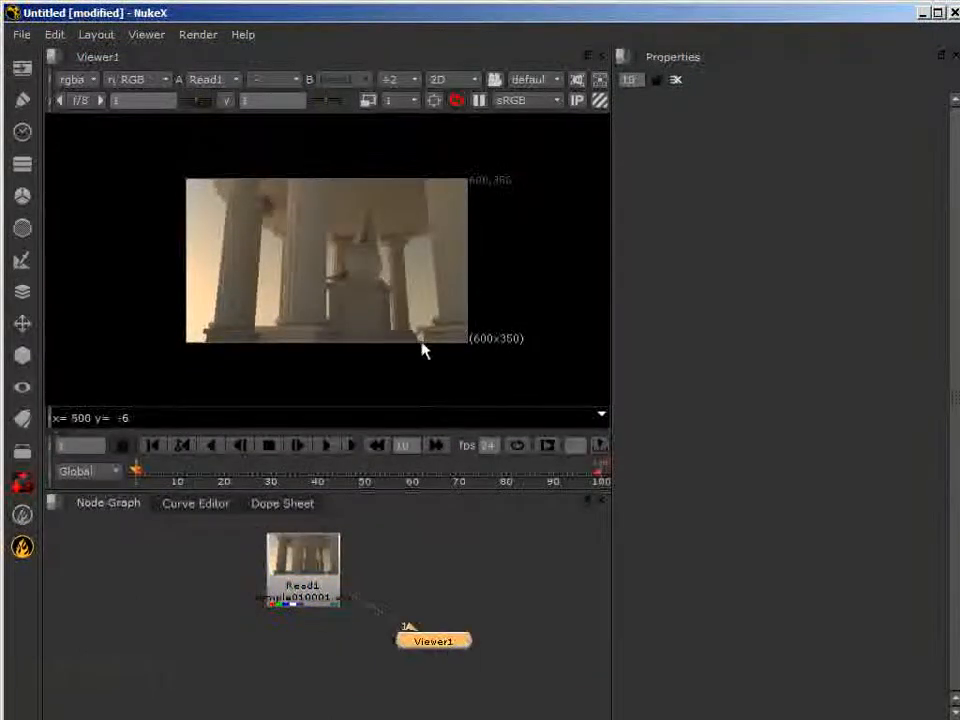
key("f")
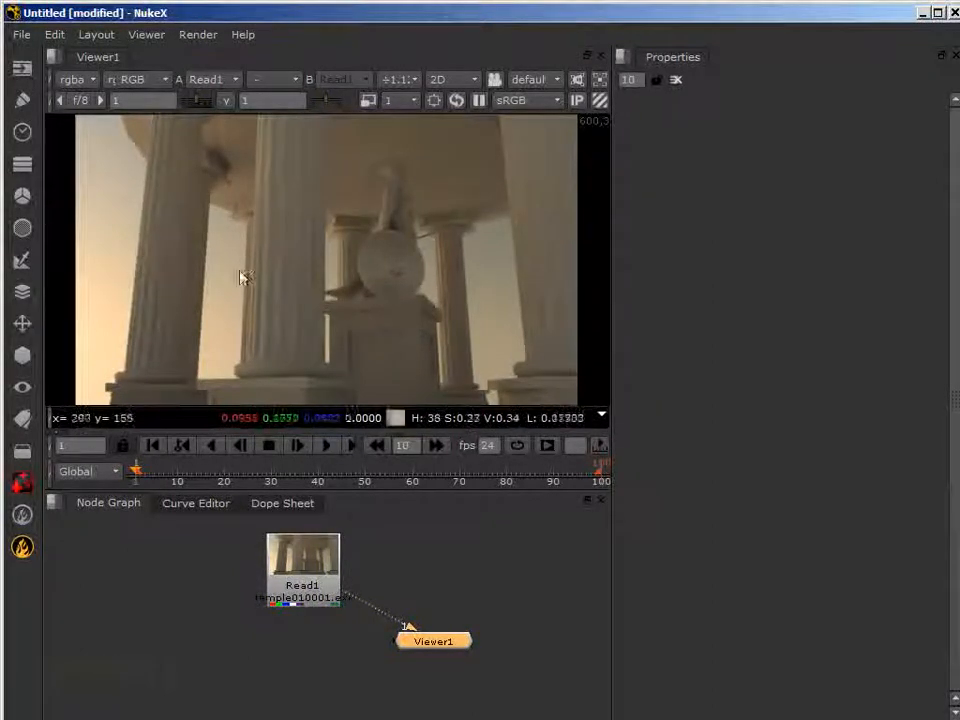
- Examine the temple render's alpha, depth, normals and samplerInfo1 layers in the viewer
left_click(78, 86)
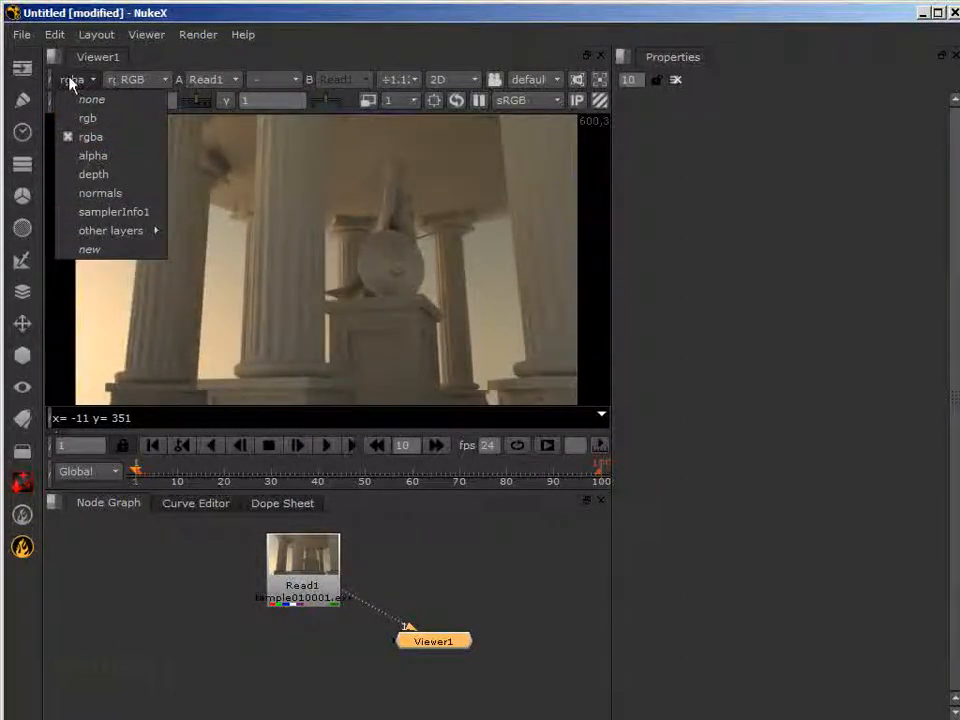
left_click(100, 158)
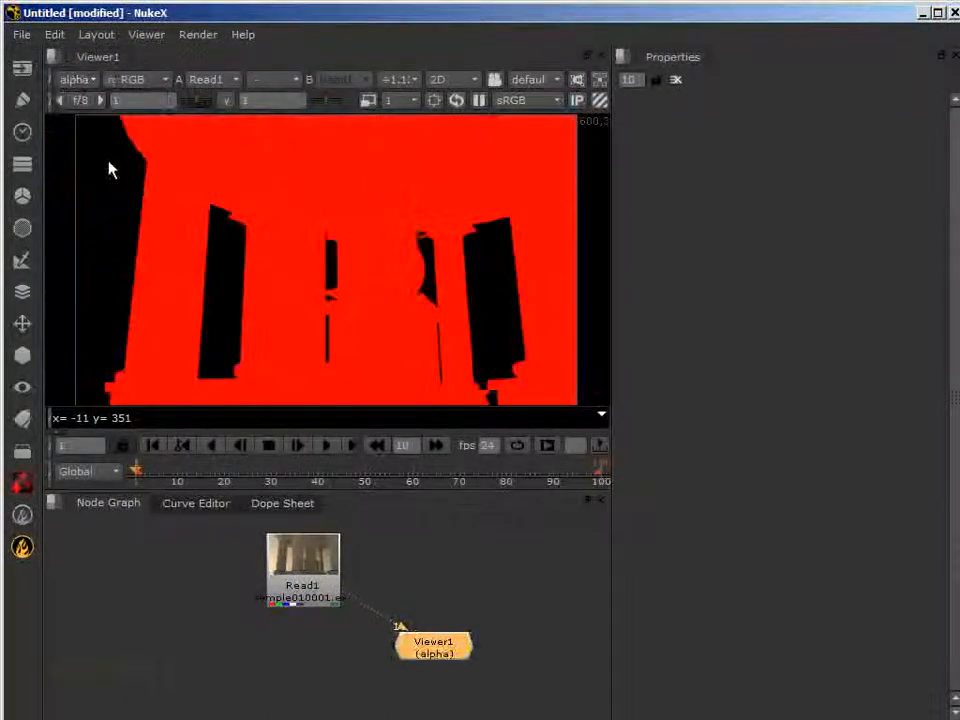
left_click(79, 82)
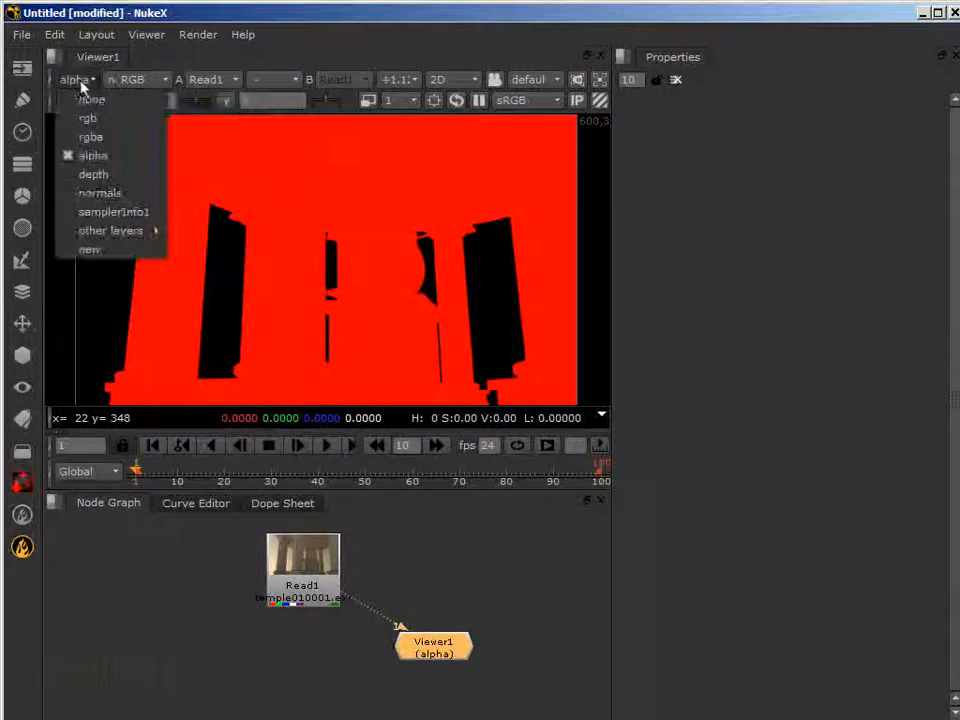
left_click(73, 183)
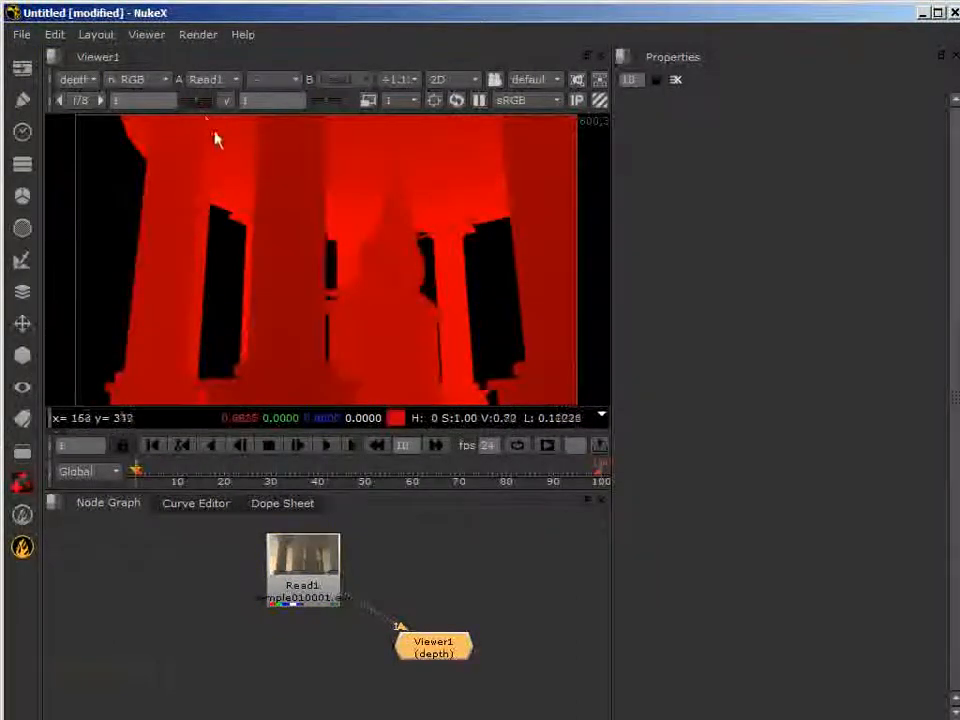
left_click(76, 80)
left_click(85, 193)
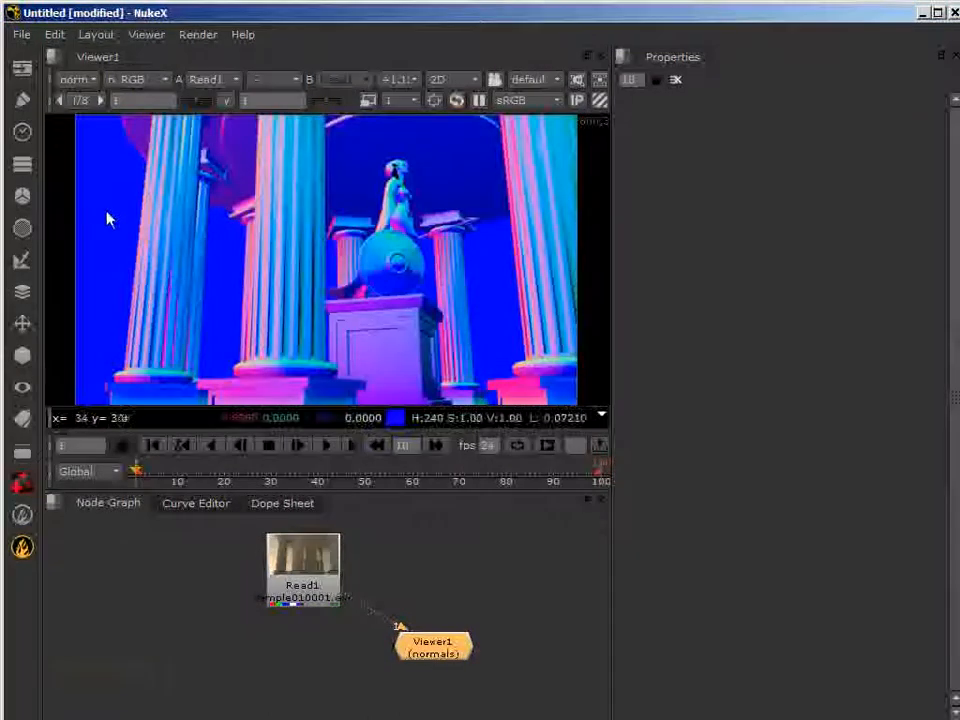
left_click(92, 81)
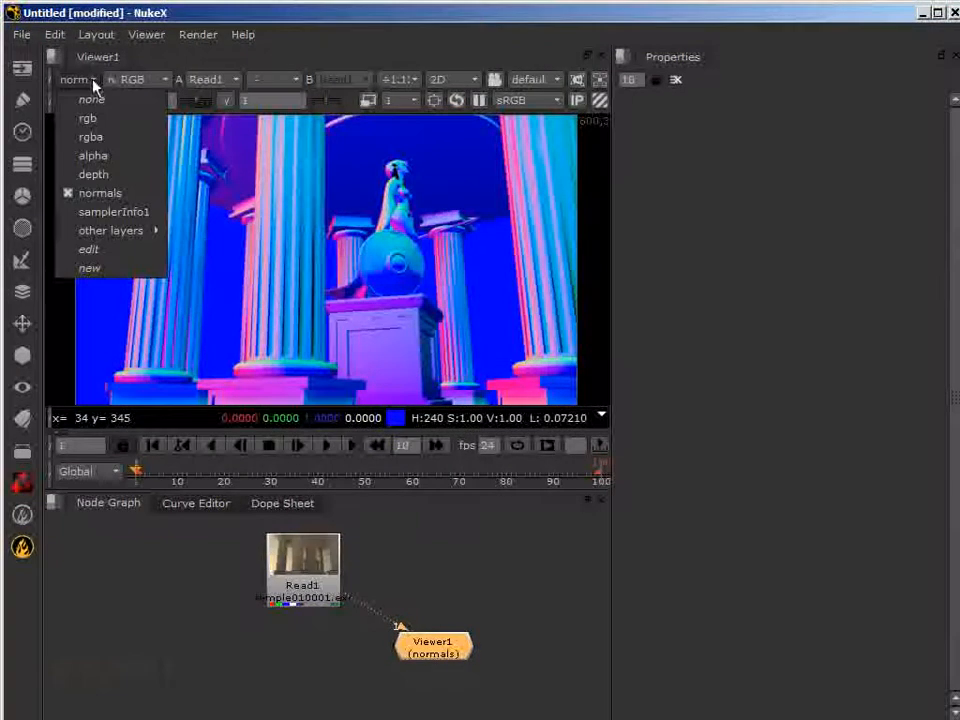
left_click(110, 211)
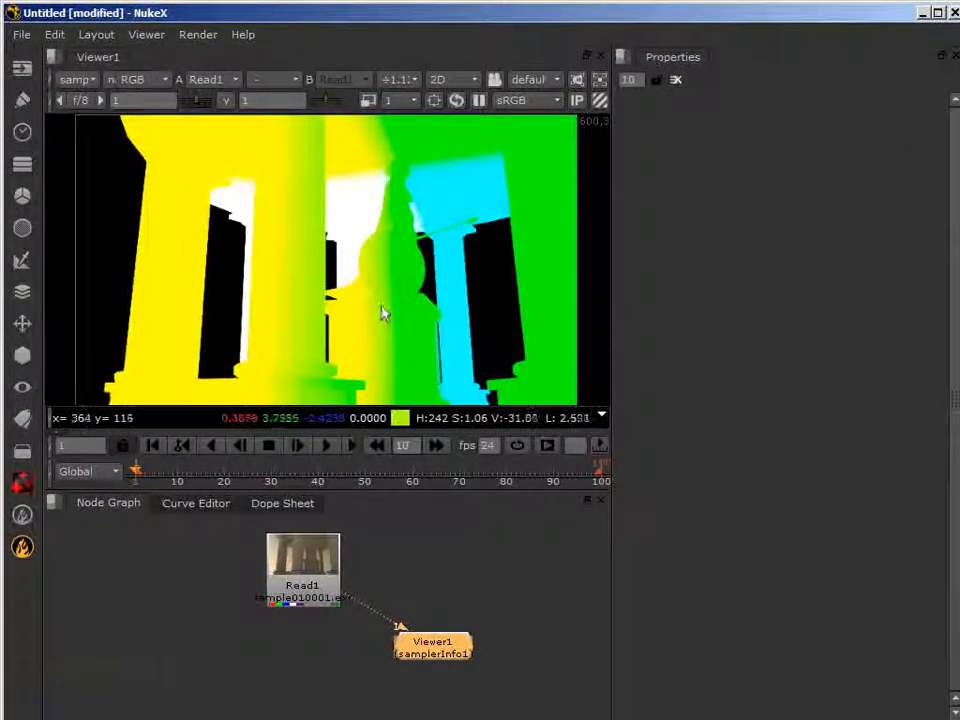
- Enlarge the node graph pane and line up Read1 directly above Viewer1
left_click_drag(310, 577, 284, 562)
left_click_drag(432, 658, 347, 674)
left_click_drag(305, 597, 304, 553)
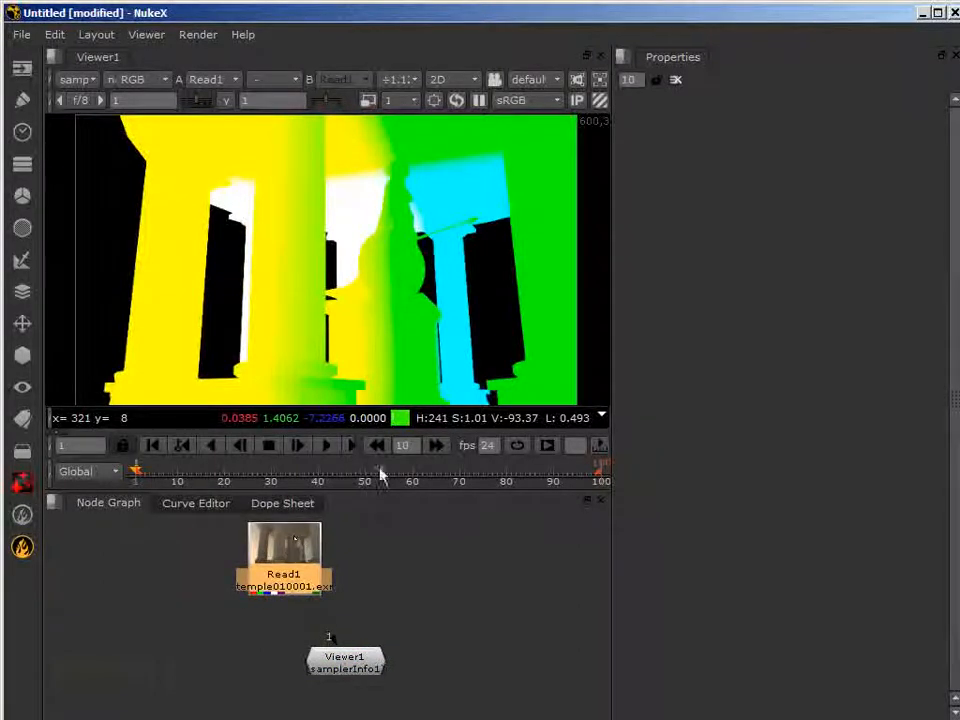
left_click_drag(376, 488, 380, 386)
left_click_drag(289, 467, 383, 468)
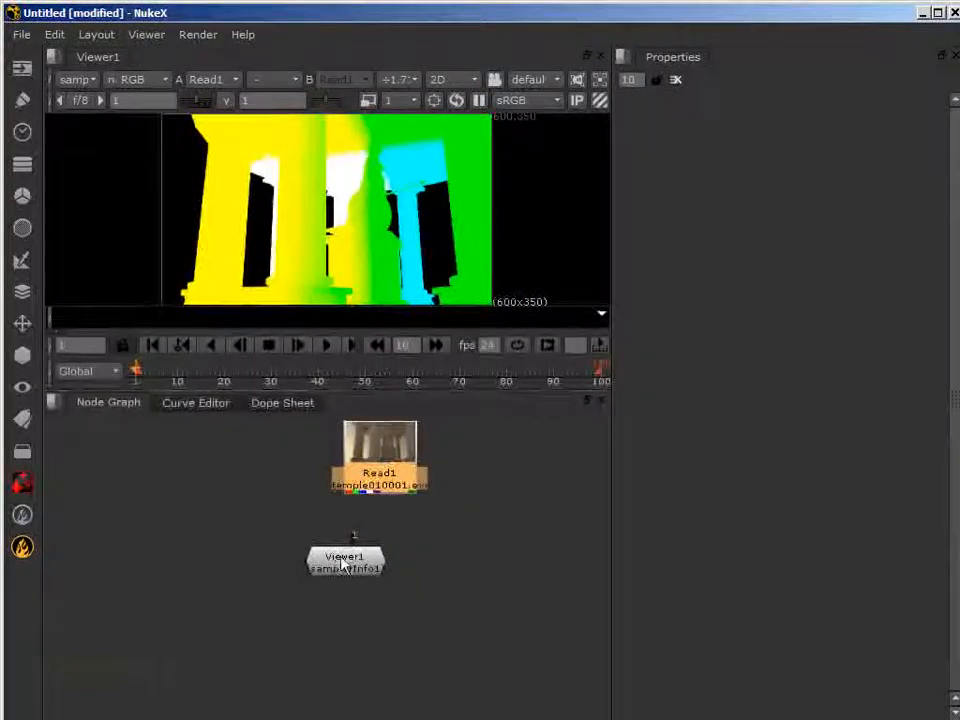
left_click_drag(345, 565, 357, 605)
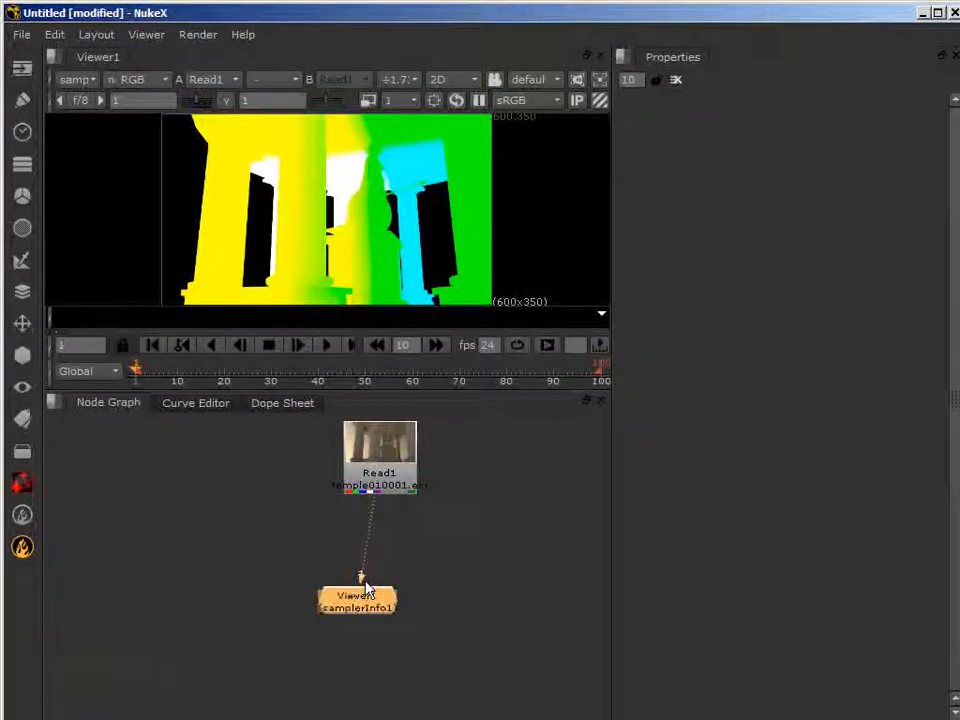
left_click_drag(382, 443, 338, 443)
left_click_drag(377, 590, 323, 598)
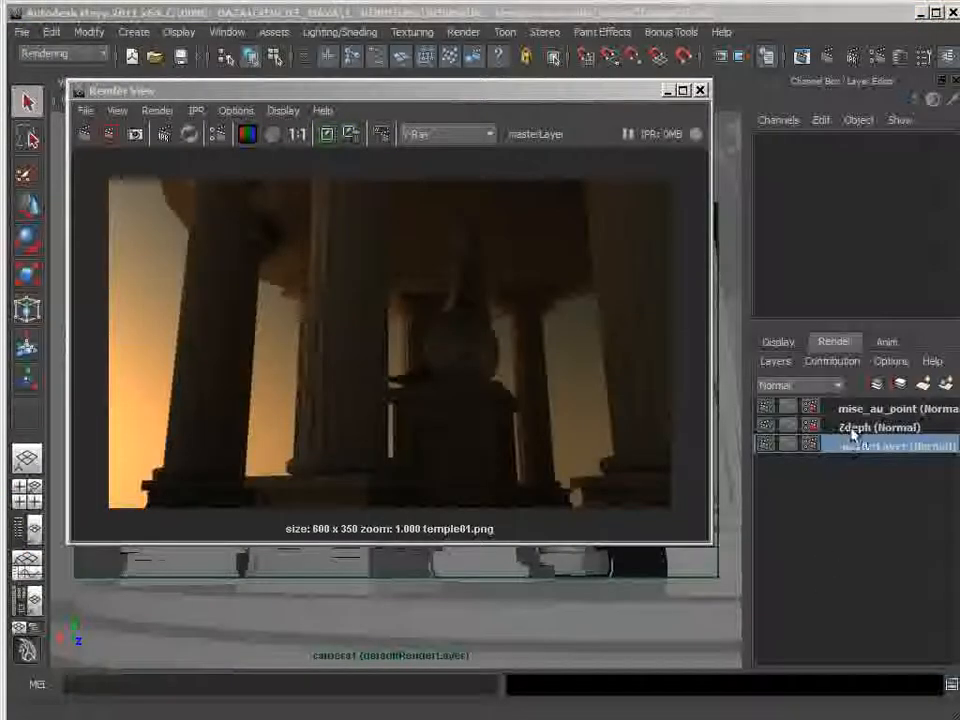
- In Maya, look at the Zdeph and mise_au_point render layers and return to NukeX
left_click(851, 428)
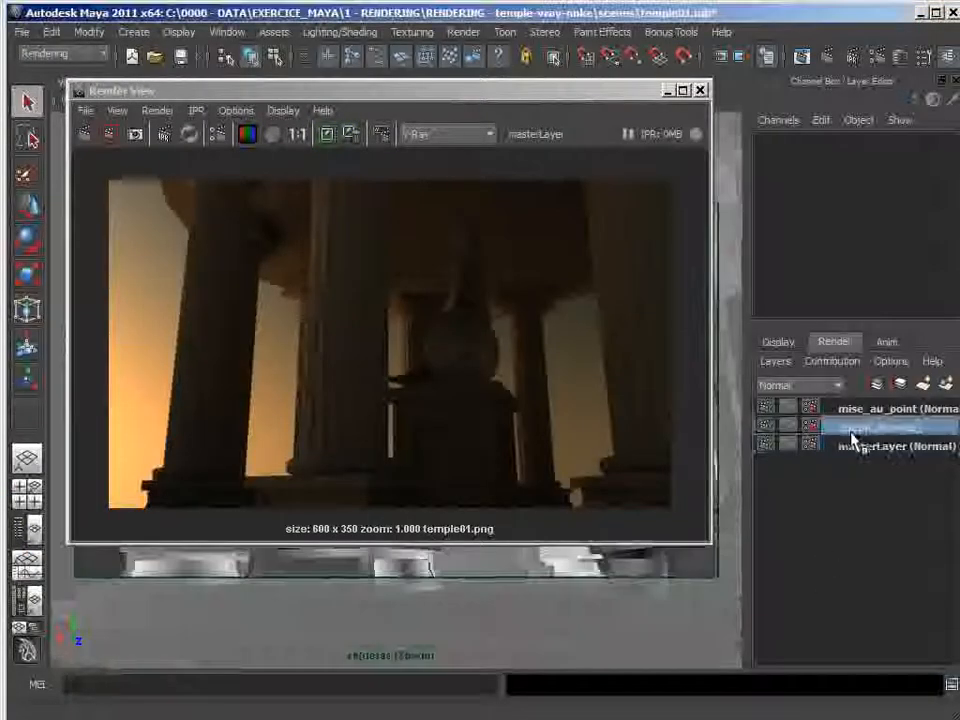
left_click(866, 412)
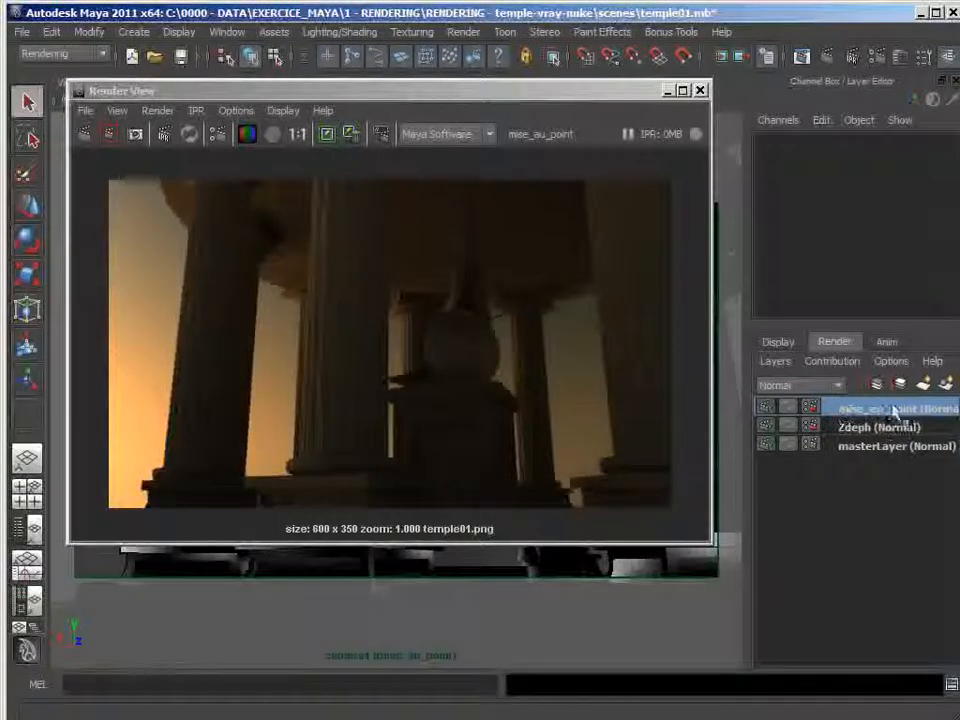
left_click(876, 428)
left_click(872, 409)
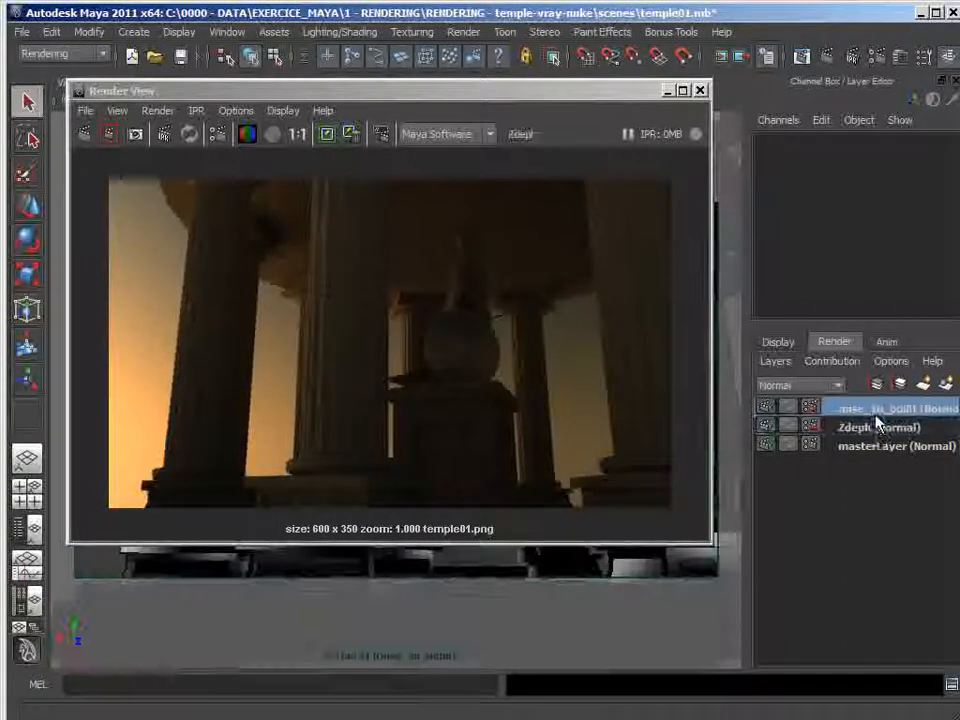
left_click(670, 93)
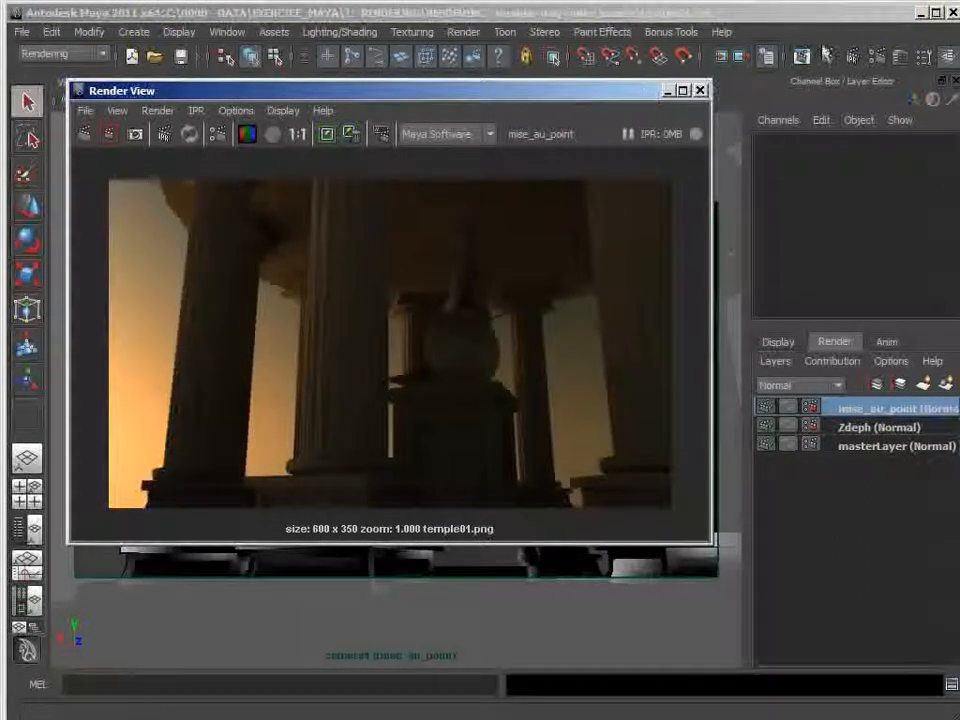
left_click(923, 16)
left_click(923, 16)
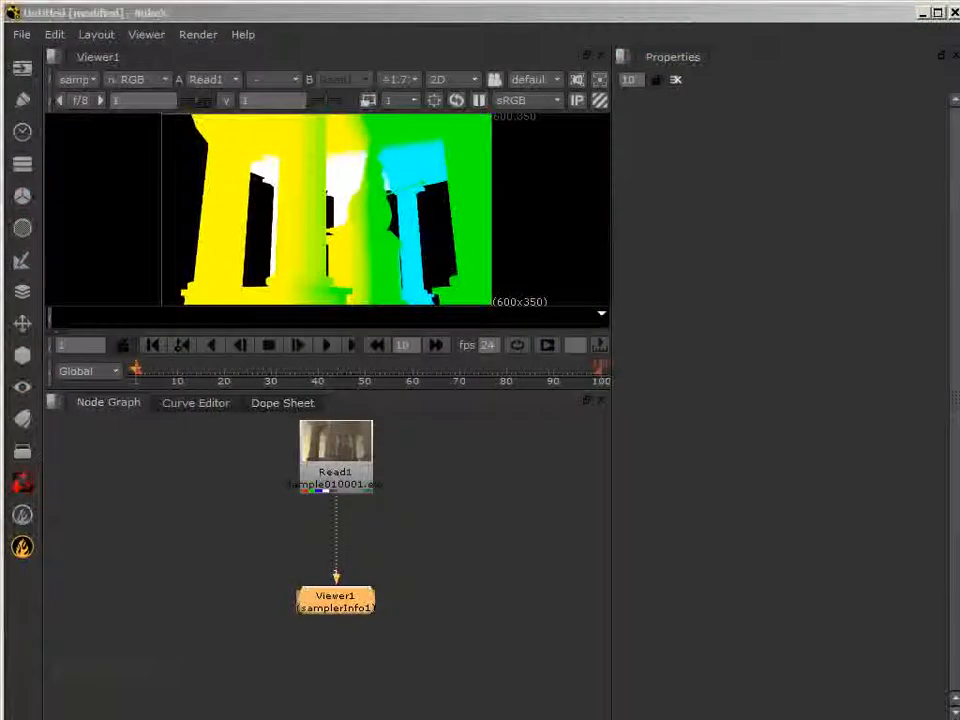
- Import camera01_mise_au_point01.tif and camera01_zdeph.tif into the node graph and place them beside Read1
left_click_drag(958, 448, 479, 454)
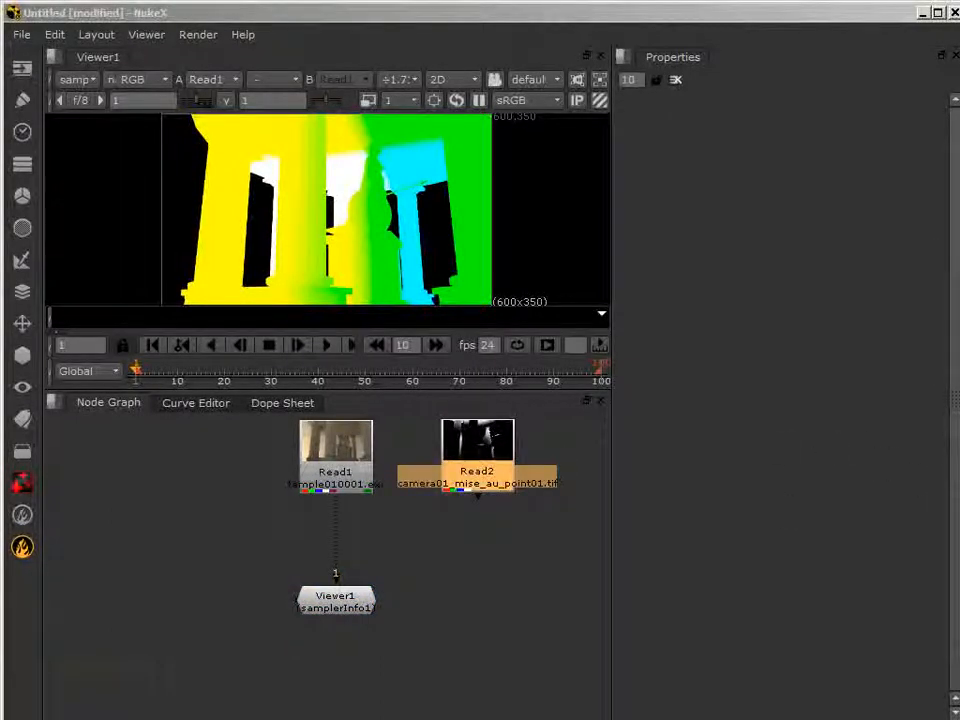
left_click_drag(481, 569, 585, 482)
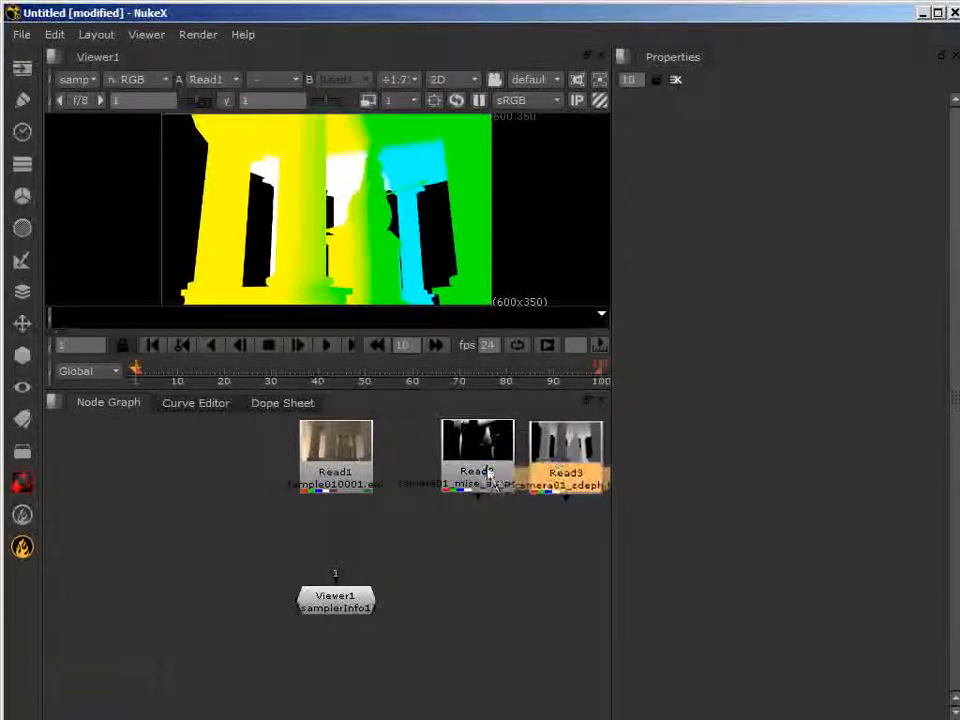
left_click(475, 478)
left_click_drag(472, 471, 473, 474)
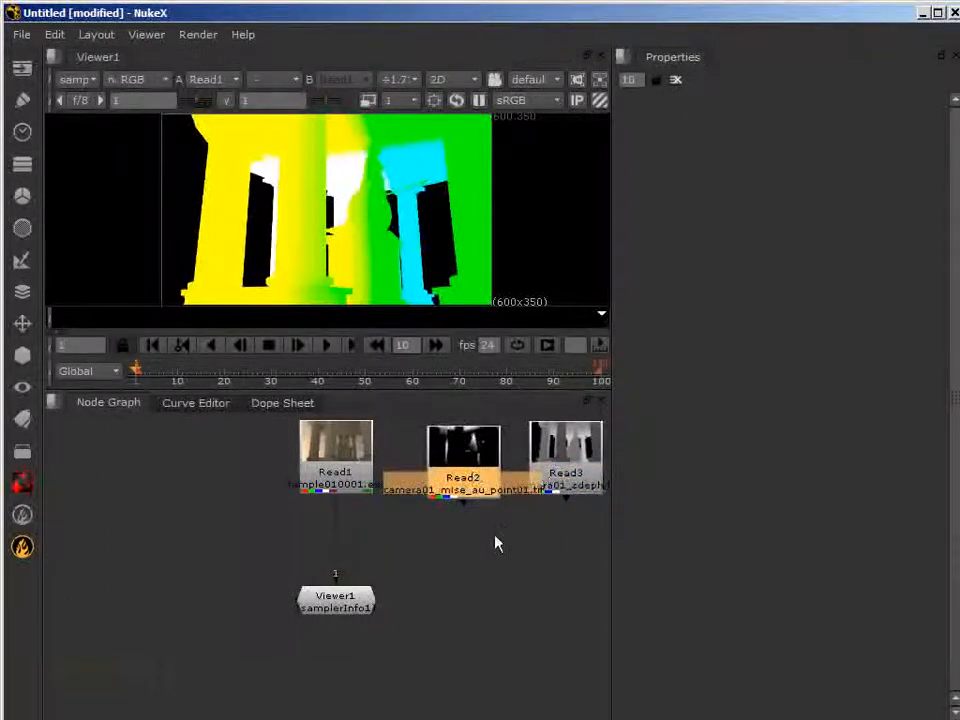
left_click_drag(479, 457, 484, 456)
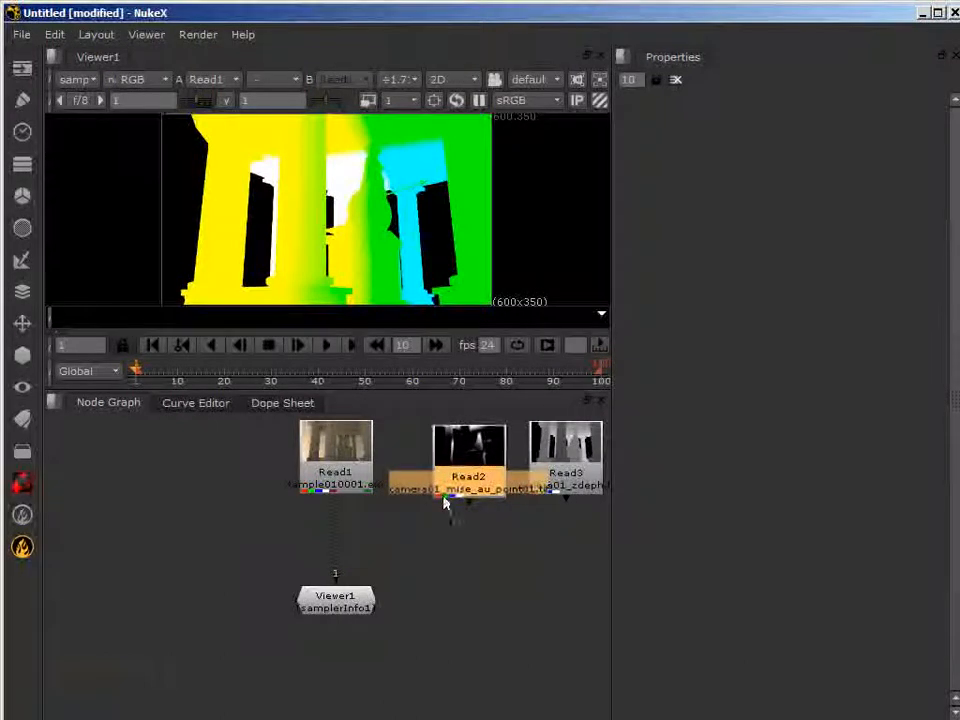
- Connect the mise_au_point Read node to Viewer1's input 2 and display its rgba channels
key("2")
mouse_move(471, 461)
left_mouse_down()
mouse_move(468, 483)
mouse_move(467, 461)
left_mouse_up()
left_click(352, 605)
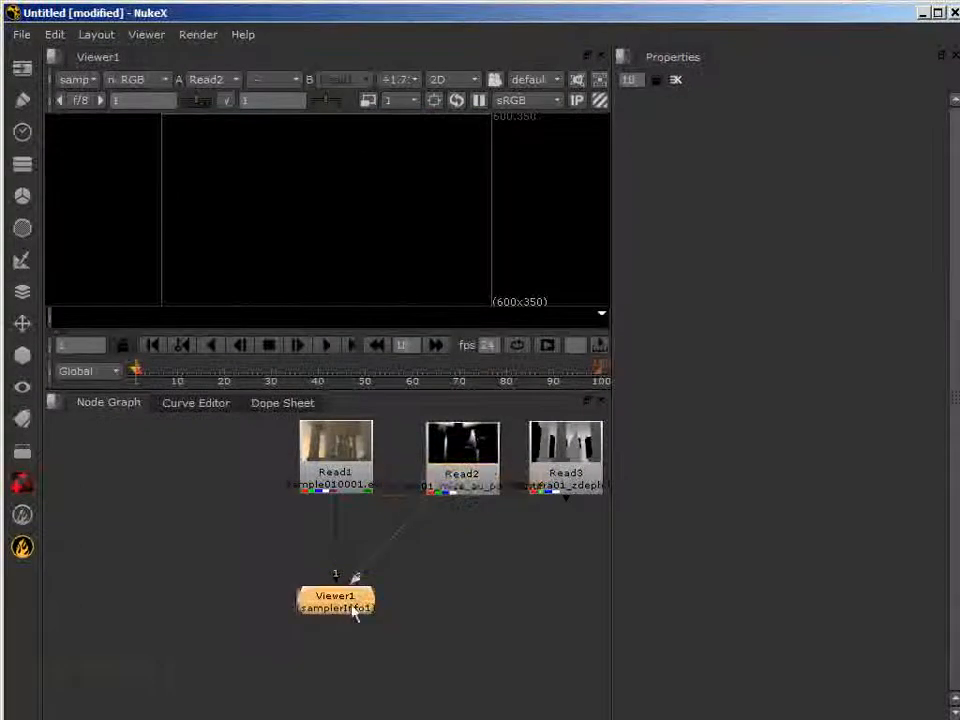
left_click(74, 80)
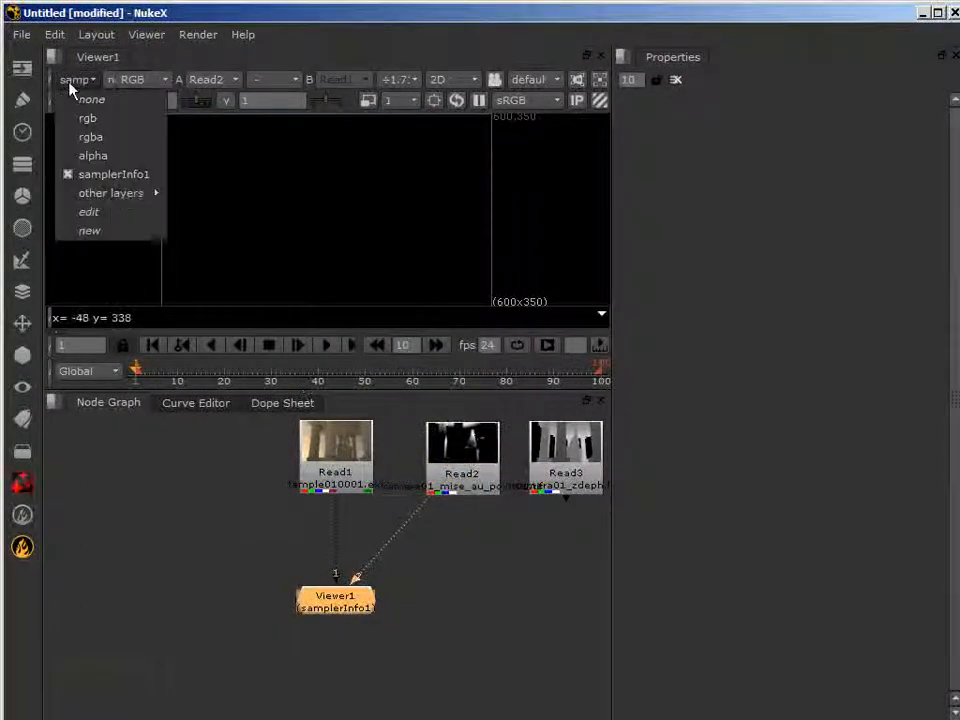
left_click(96, 138)
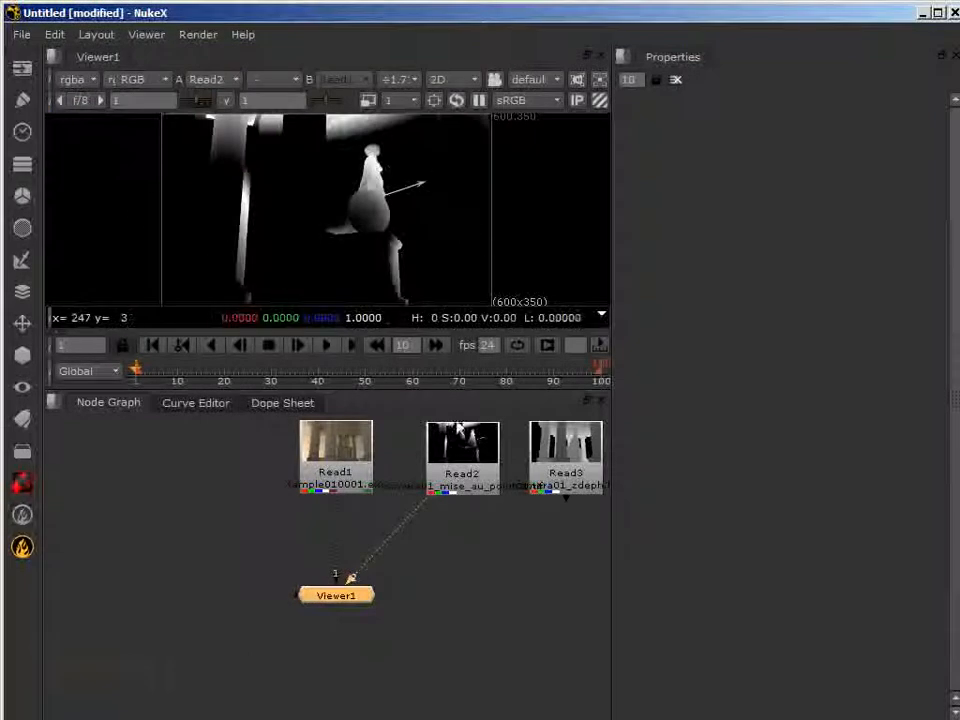
- Connect the camera01_zdeph Read node to Viewer1's input 3 and display it
left_click(574, 449)
key("1")
key("1")
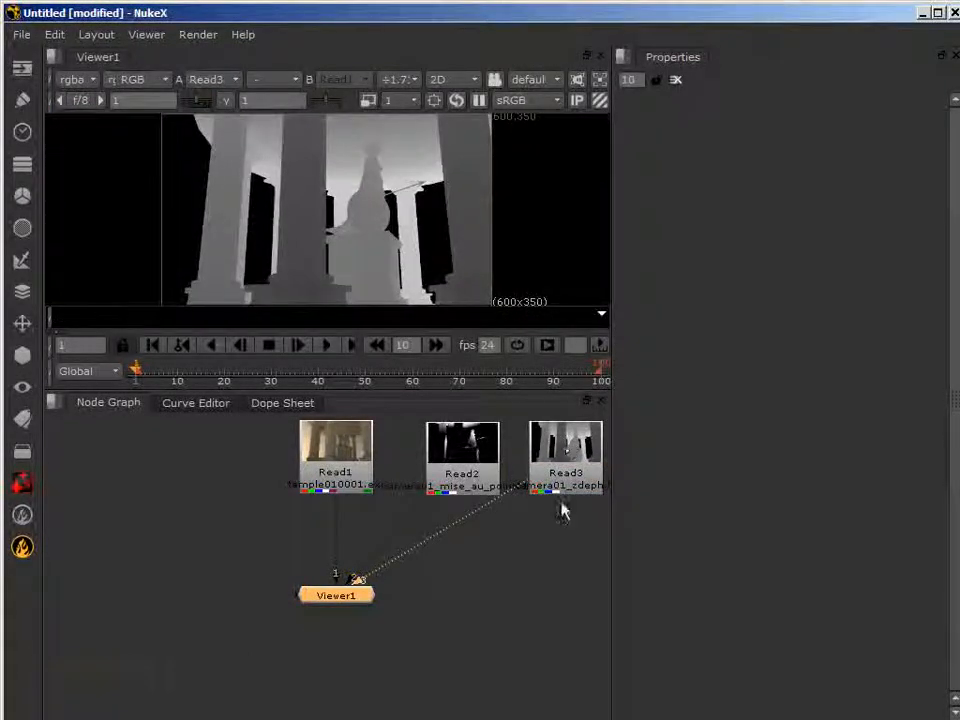
- Space the three Read nodes out in a row with Viewer1 below the middle one
left_click_drag(350, 460, 193, 460)
left_click_drag(462, 456, 336, 456)
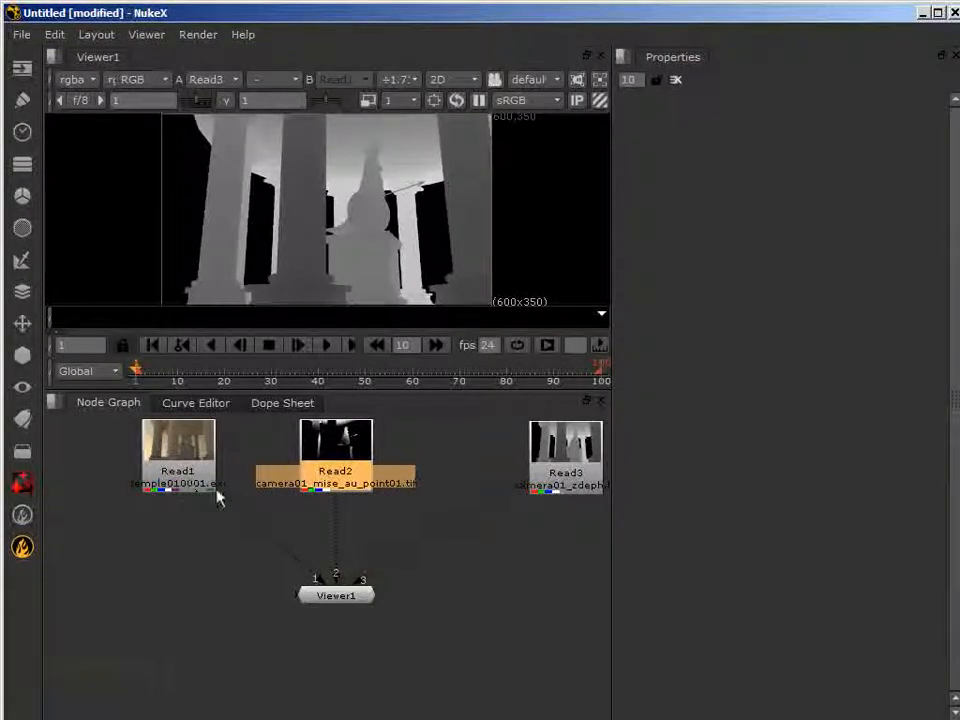
left_click_drag(560, 458, 477, 458)
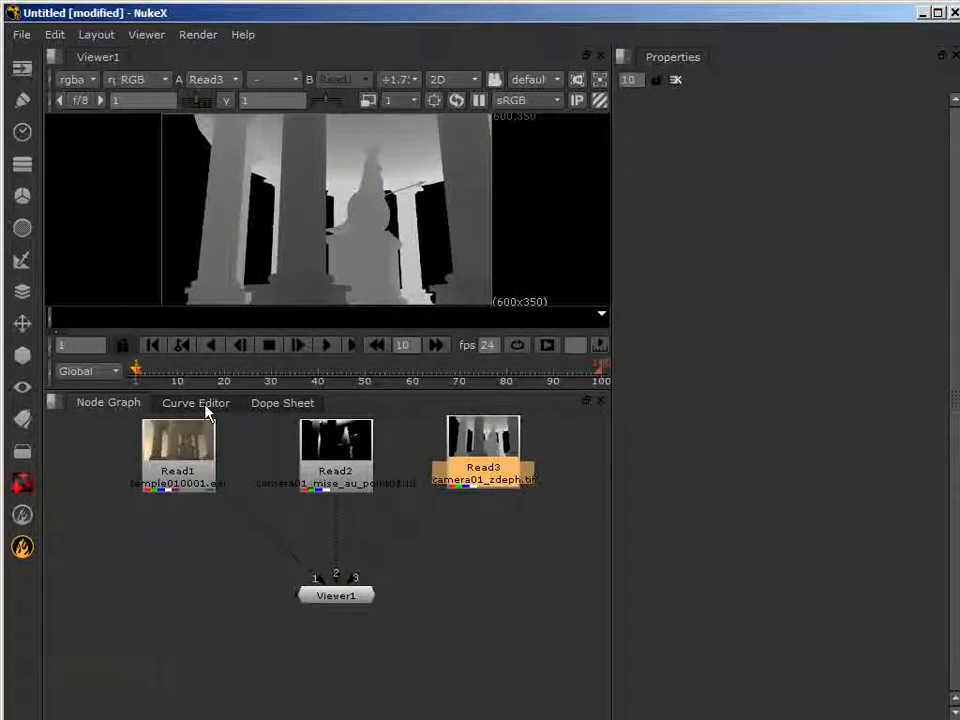
left_click_drag(336, 610, 336, 641)
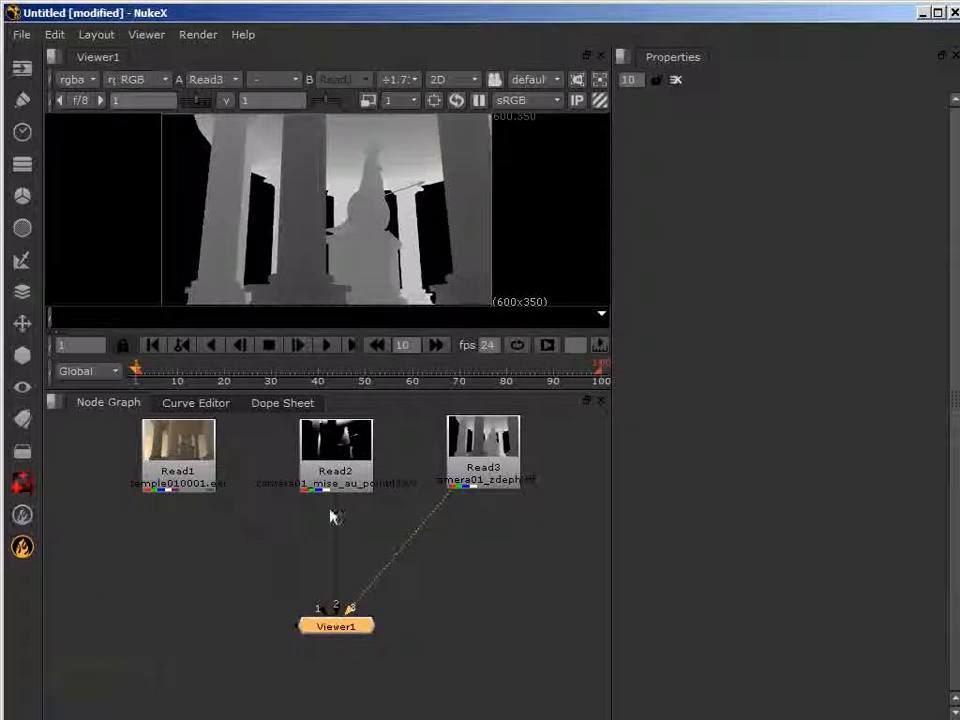
- Check the alpha channel of the displayed zdeph image and return the viewer to rgba
left_click(353, 455)
left_click(74, 79)
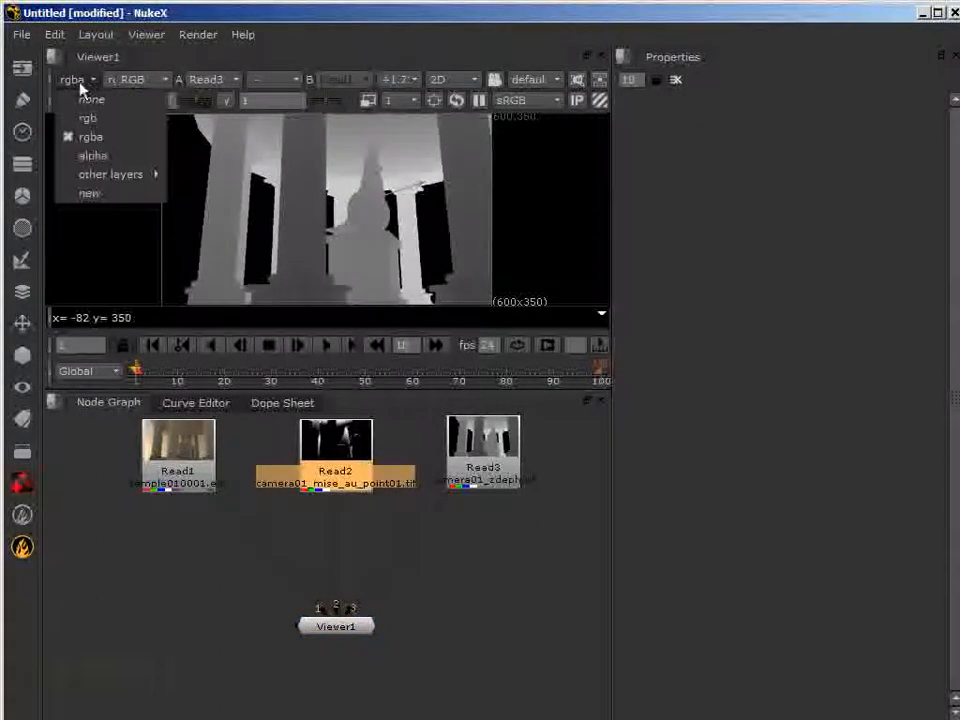
left_click(90, 157)
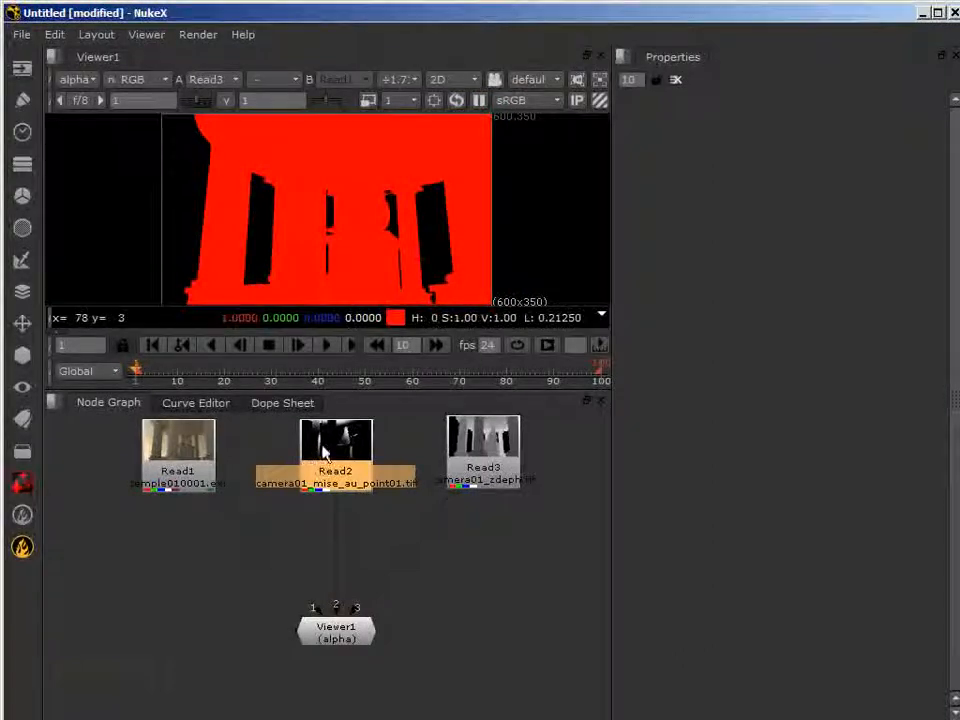
left_click(77, 80)
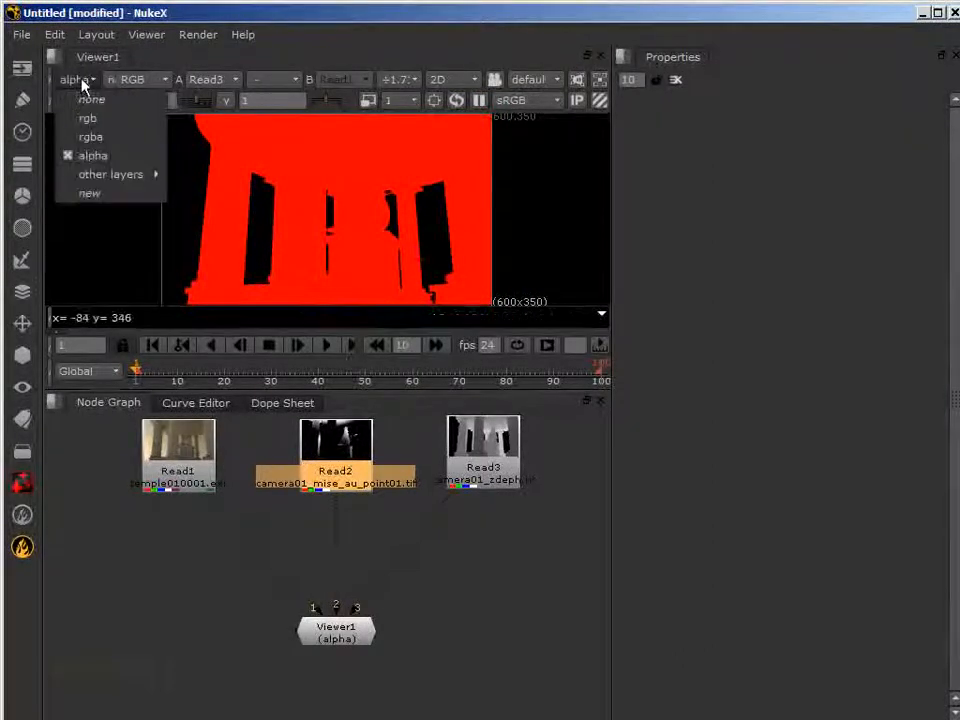
mouse_move(103, 176)
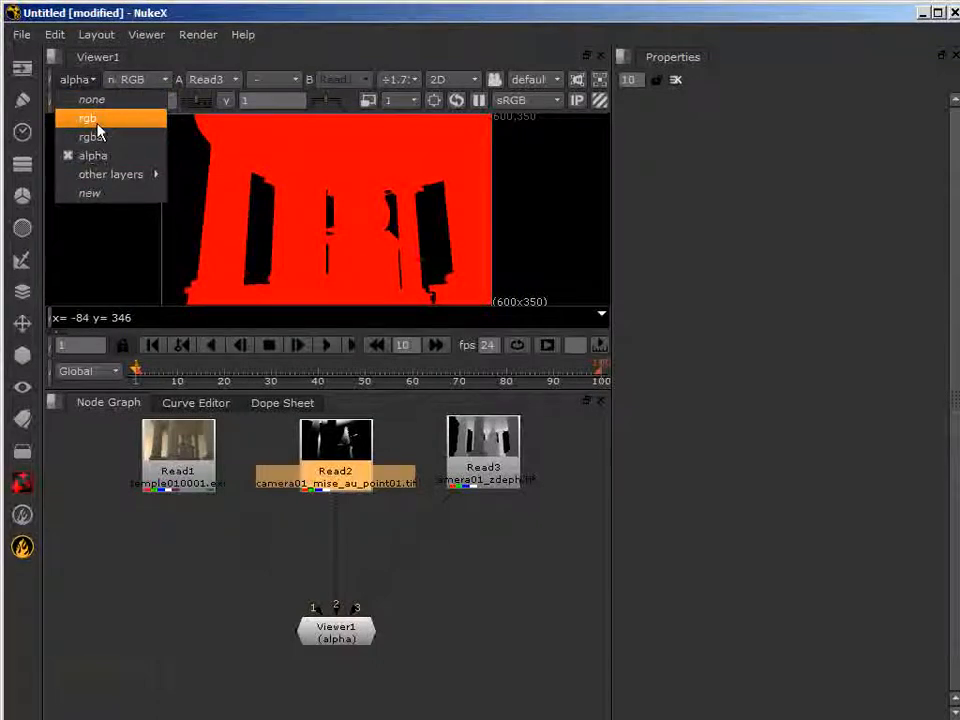
left_click(93, 137)
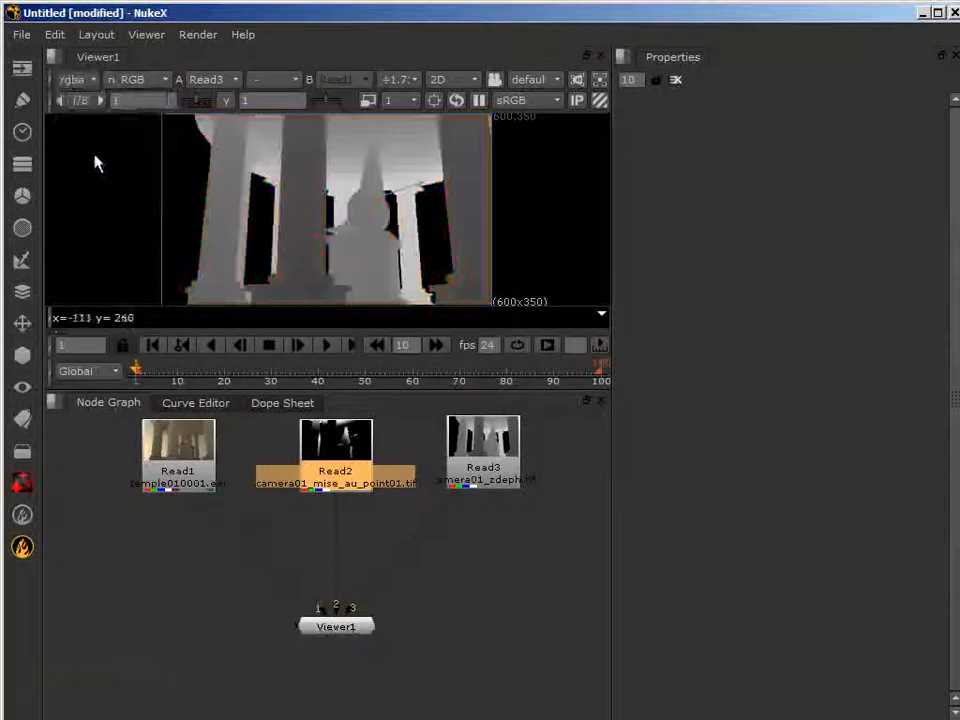
- Shift and space the three Read nodes into an even row above Viewer1, leaving room beside the zdeph node
left_click(527, 569)
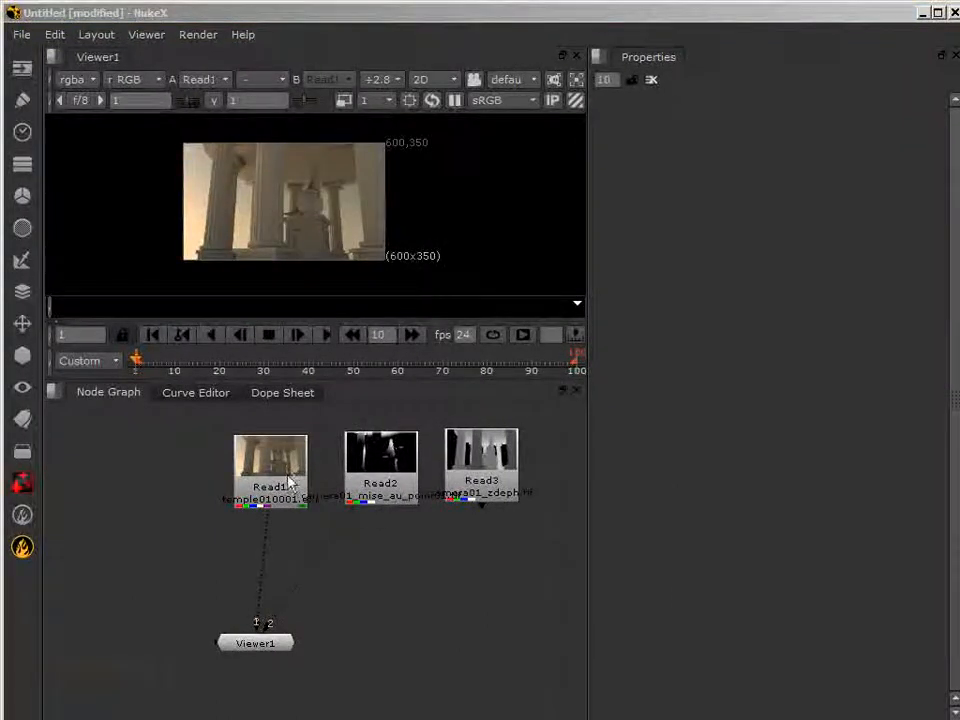
left_click_drag(287, 478, 206, 474)
left_click_drag(363, 471, 316, 473)
mouse_move(495, 477)
left_mouse_down()
mouse_move(485, 487)
mouse_move(479, 480)
left_mouse_up()
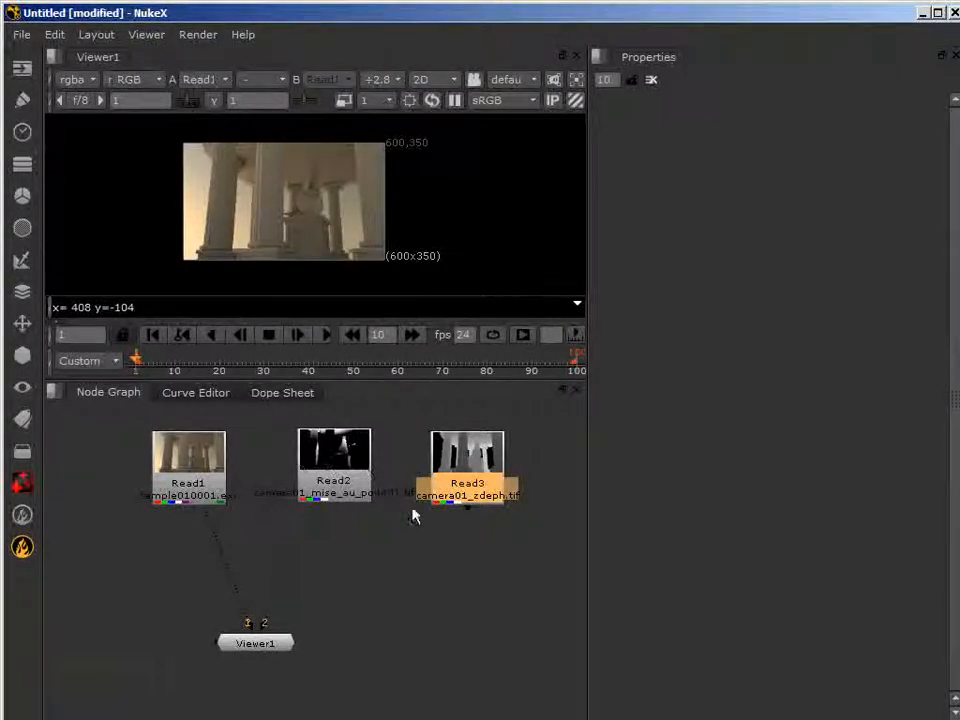
left_click_drag(193, 454, 154, 454)
left_click_drag(317, 450, 274, 450)
left_click_drag(428, 466, 404, 463)
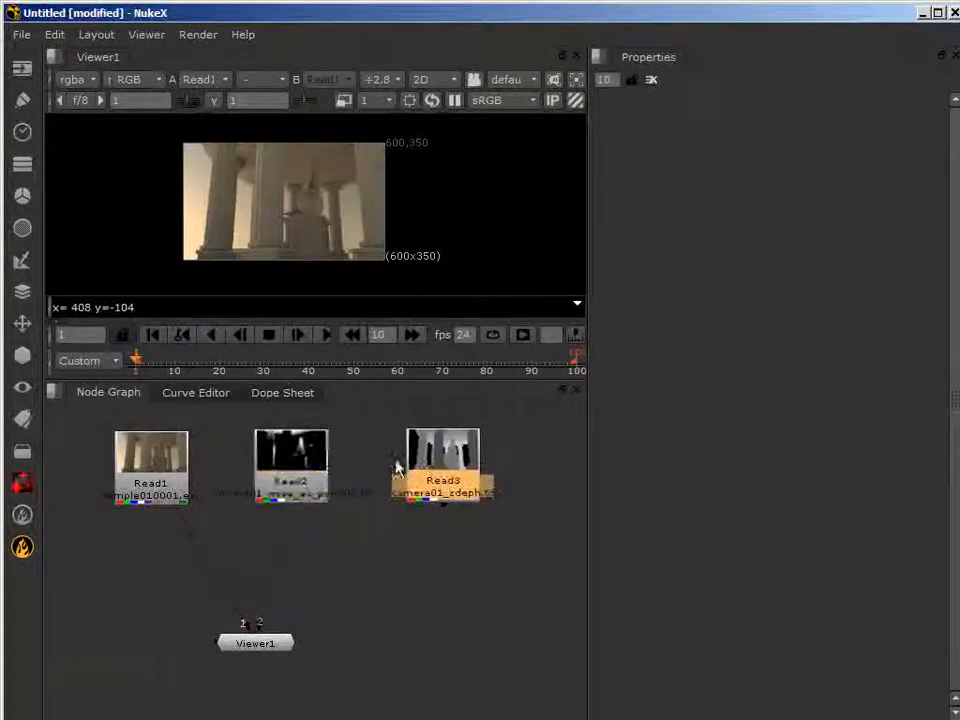
- Add a Ramp node and place it just below the camera01_zdeph Read node
left_click(22, 104)
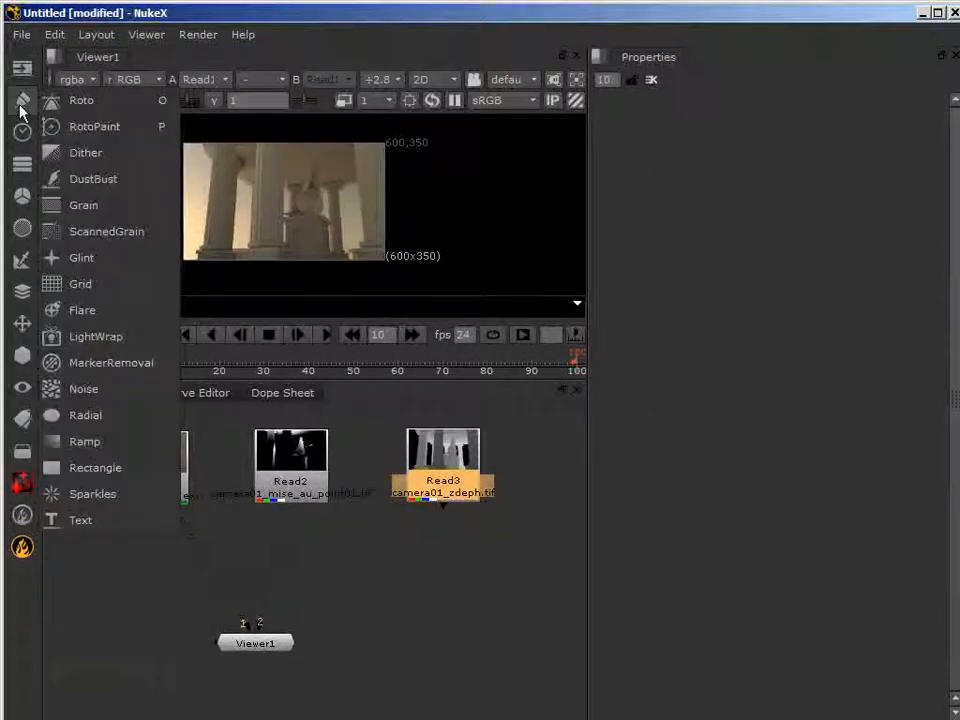
left_click(80, 447)
left_click_drag(461, 533, 427, 568)
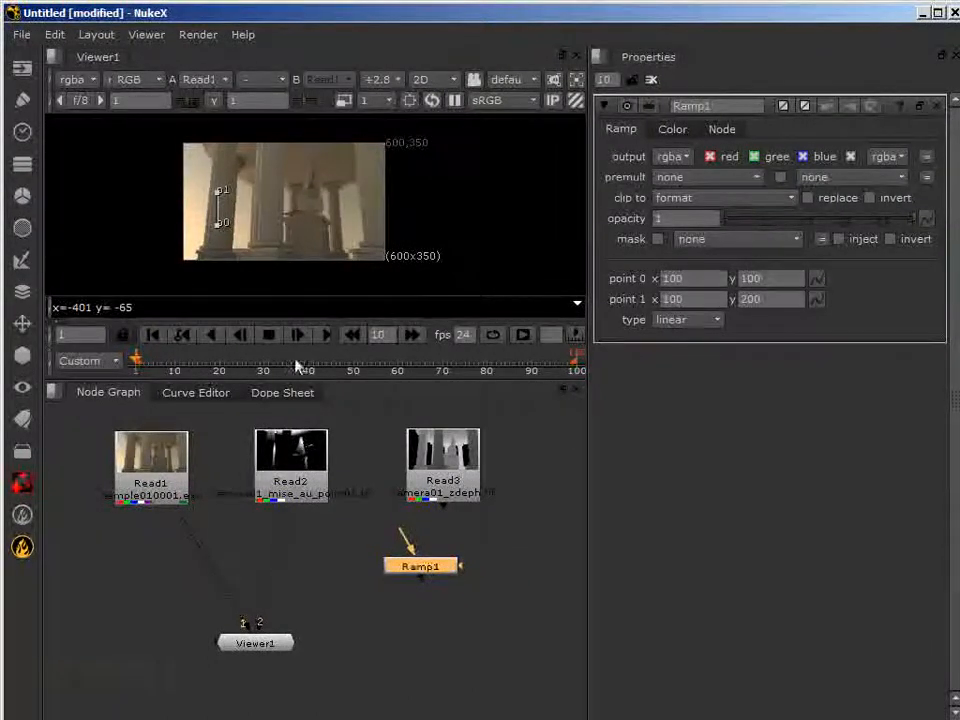
- Display Ramp1 in Viewer1 and shape its gradient with point 0 at about 270, 88 and point 1 at about 1322, 290
left_click_drag(218, 194, 448, 220)
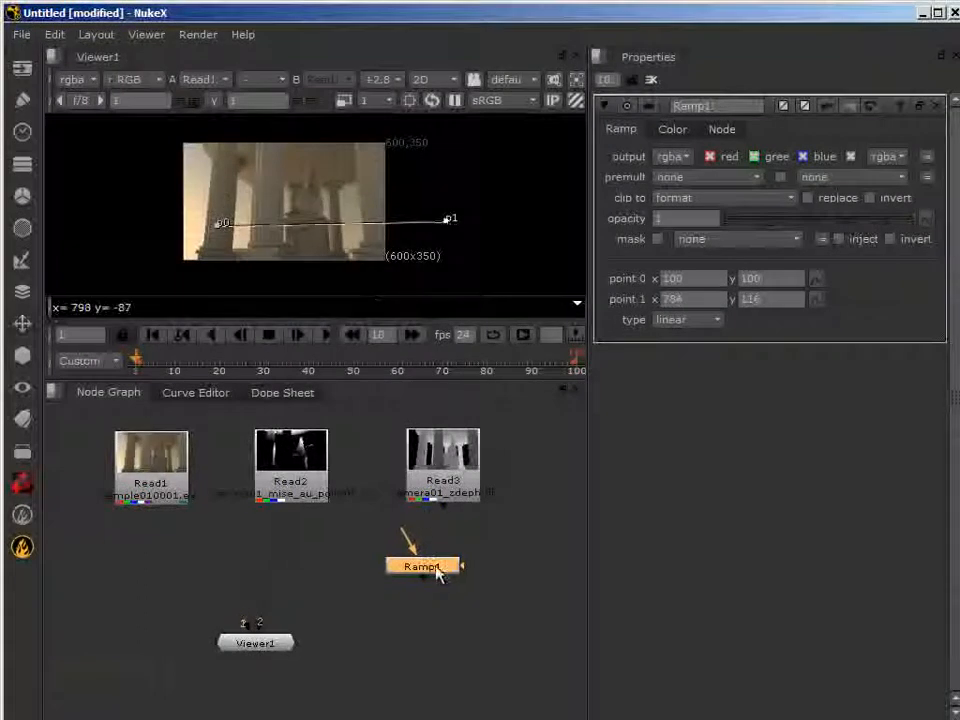
key("1")
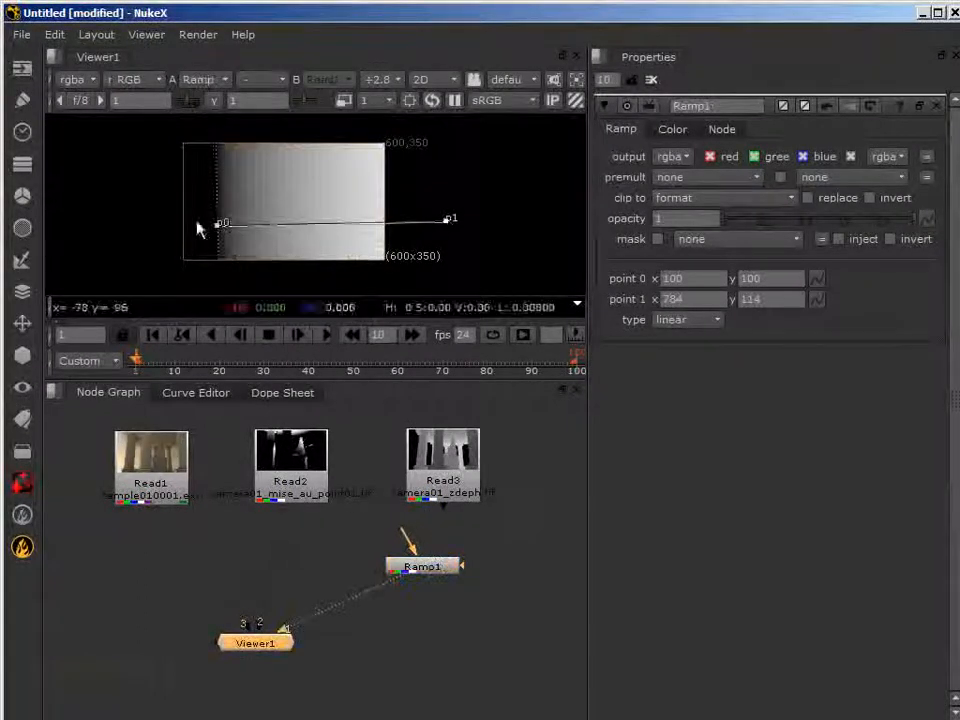
mouse_move(219, 226)
left_mouse_down()
mouse_move(257, 224)
mouse_move(203, 229)
left_mouse_up()
left_click_drag(279, 231, 281, 227)
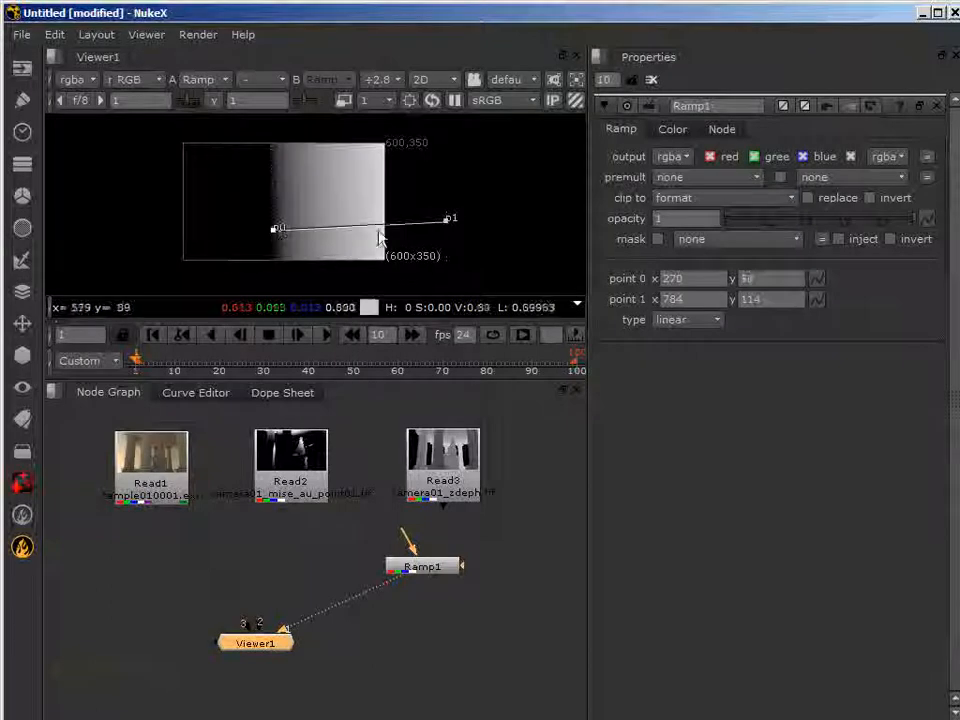
left_click_drag(448, 219, 591, 174)
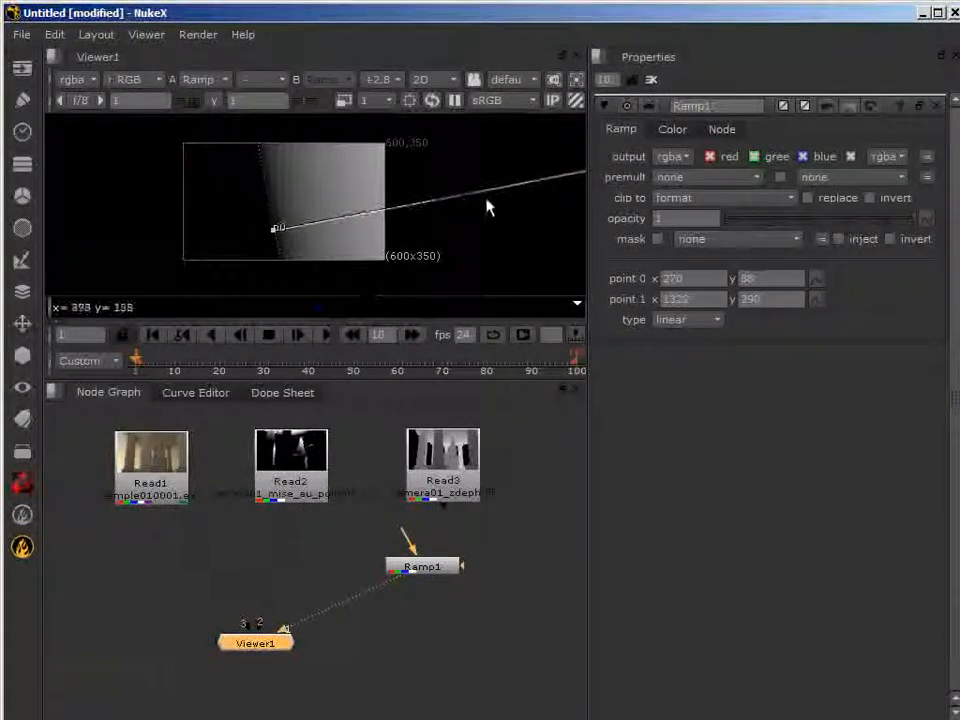
scroll(480, 227, "down", 1)
scroll(480, 227, "up", 2)
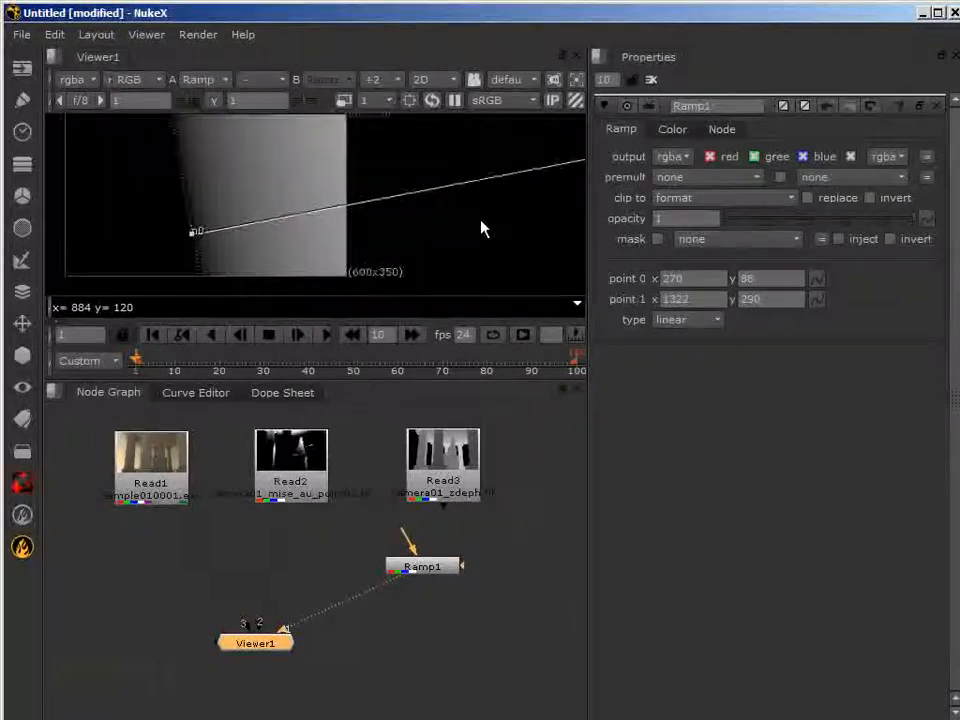
middle_click_drag(330, 246, 428, 277)
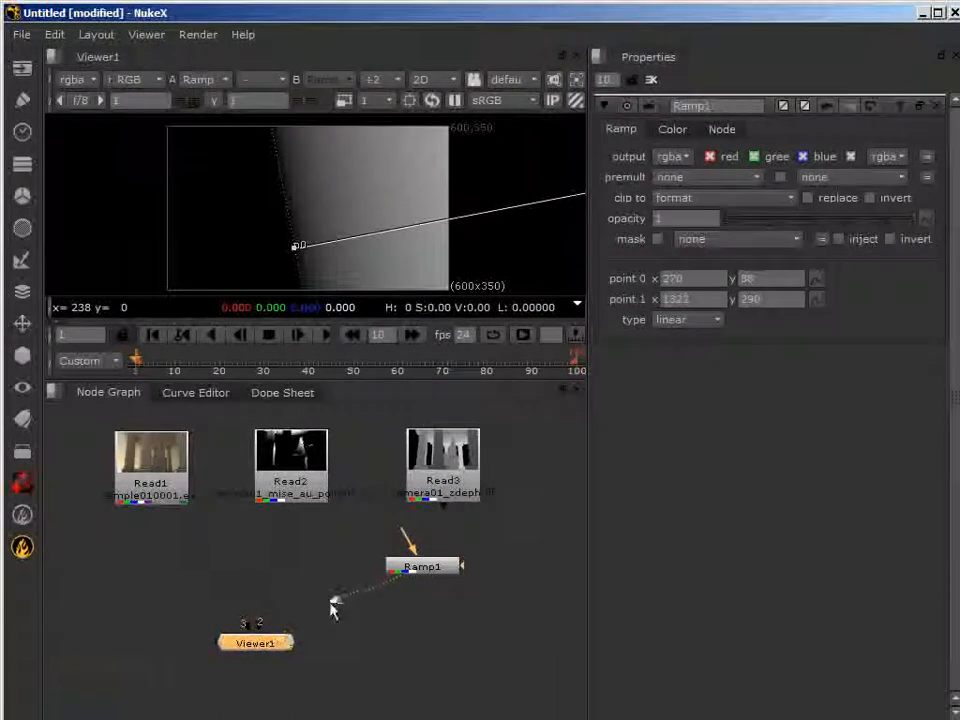
- Merge Ramp1 as input A over the zdeph Read node as input B, arrange the three nodes, and view the merge
left_click_drag(428, 572, 379, 556)
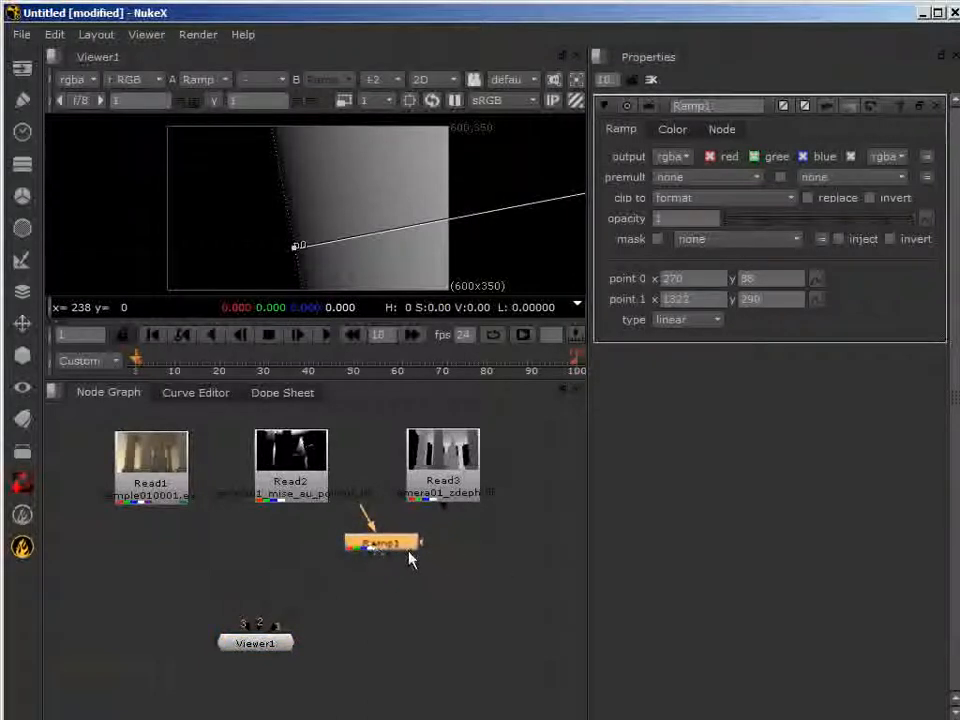
key("m")
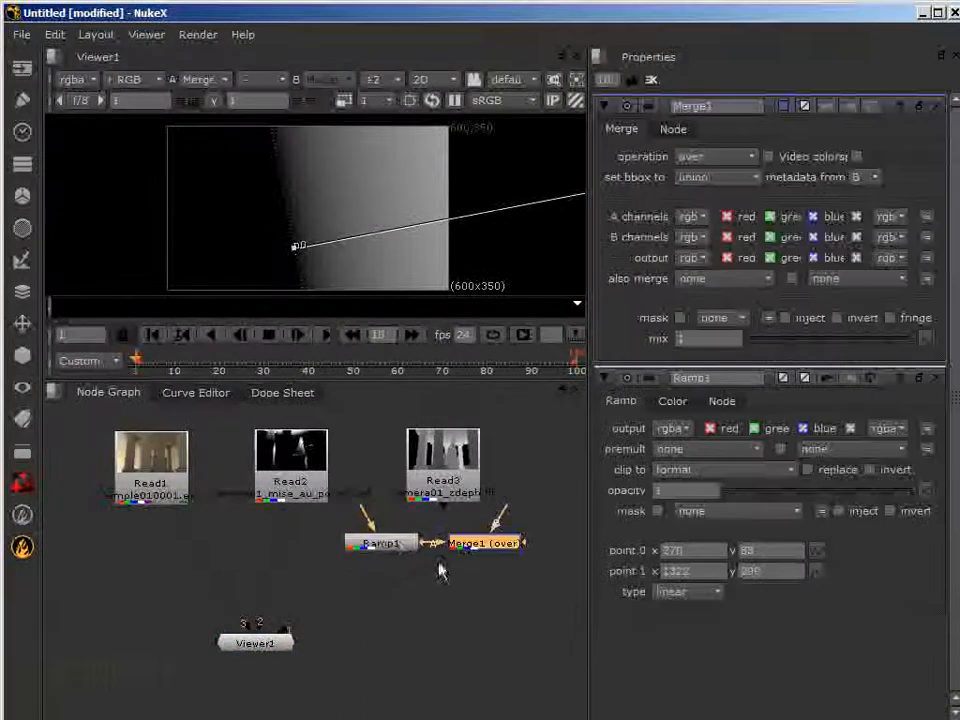
left_click_drag(470, 548, 355, 596)
mouse_move(407, 620)
left_mouse_down()
mouse_move(400, 610)
mouse_move(420, 604)
mouse_move(394, 613)
left_mouse_up()
left_click_drag(383, 548, 377, 534)
left_click_drag(469, 470, 527, 499)
left_click_drag(395, 533, 414, 510)
left_click_drag(492, 500, 487, 498)
left_click_drag(413, 588, 402, 508)
left_click_drag(449, 594, 455, 548)
left_click_drag(505, 479, 506, 481)
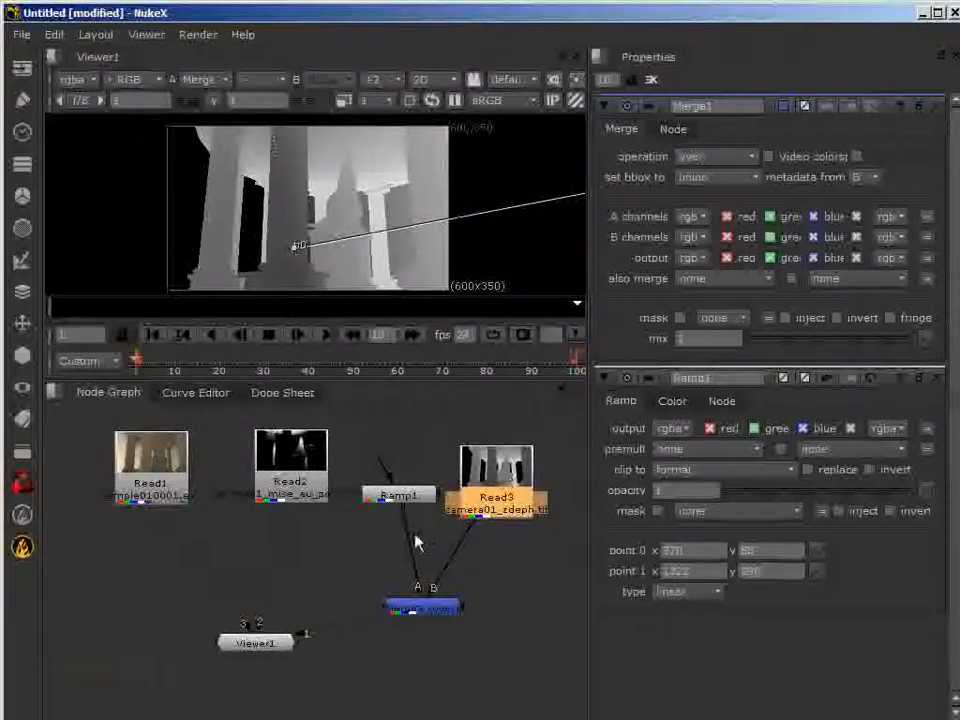
- Move the ramp's point 0 to about x 328, y 108, beside the central column in the merged image
left_click(398, 494)
left_click_drag(297, 250, 330, 242)
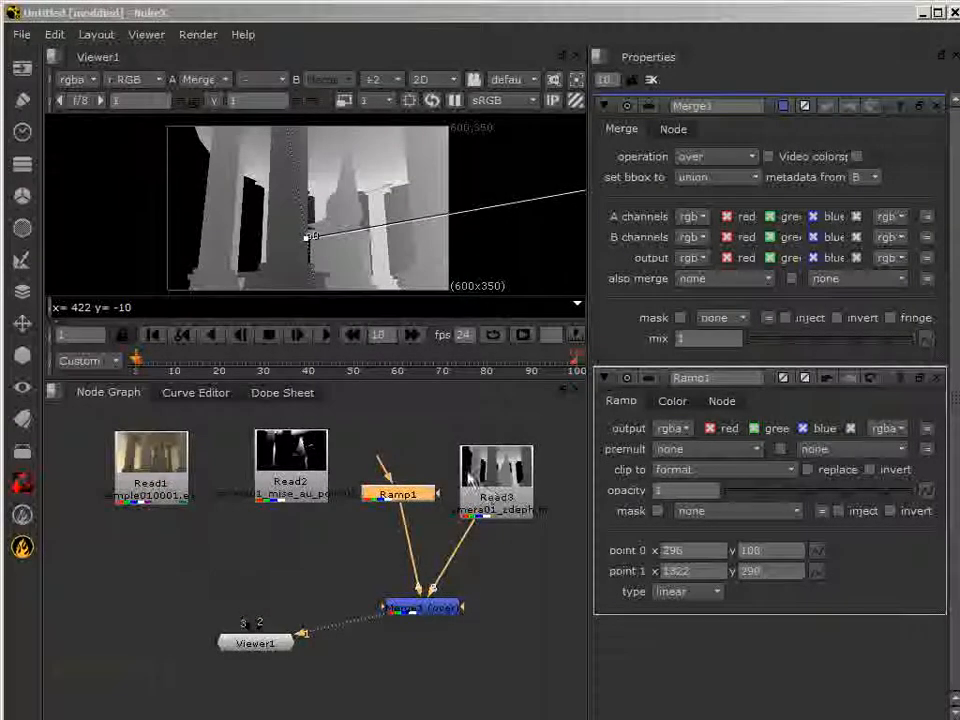
left_click(495, 497)
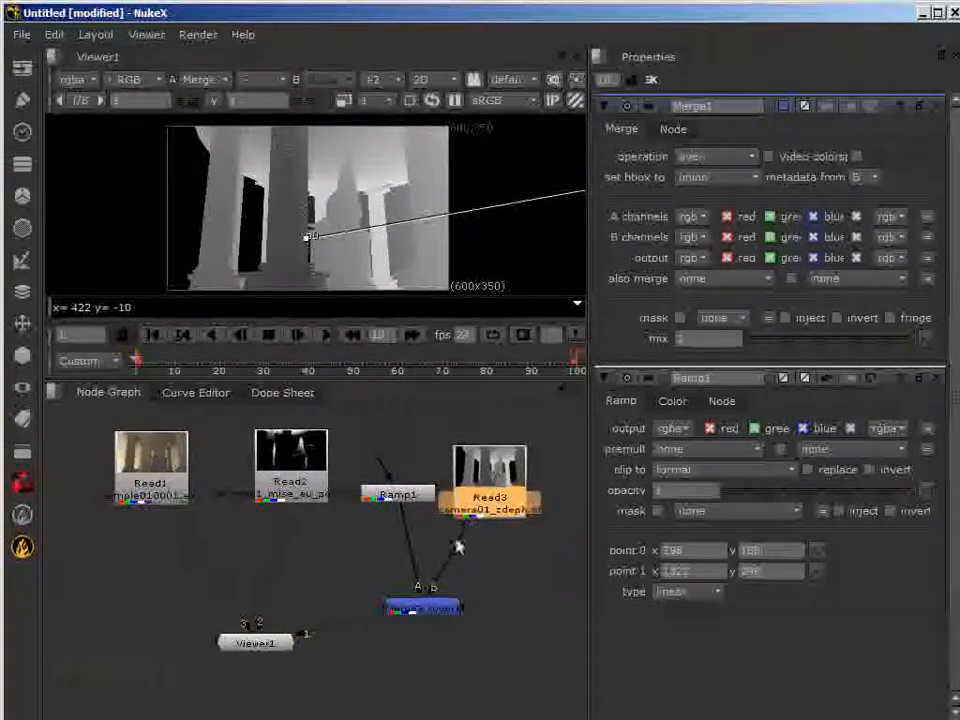
mouse_move(306, 240)
left_mouse_down()
mouse_move(330, 232)
mouse_move(318, 247)
left_mouse_up()
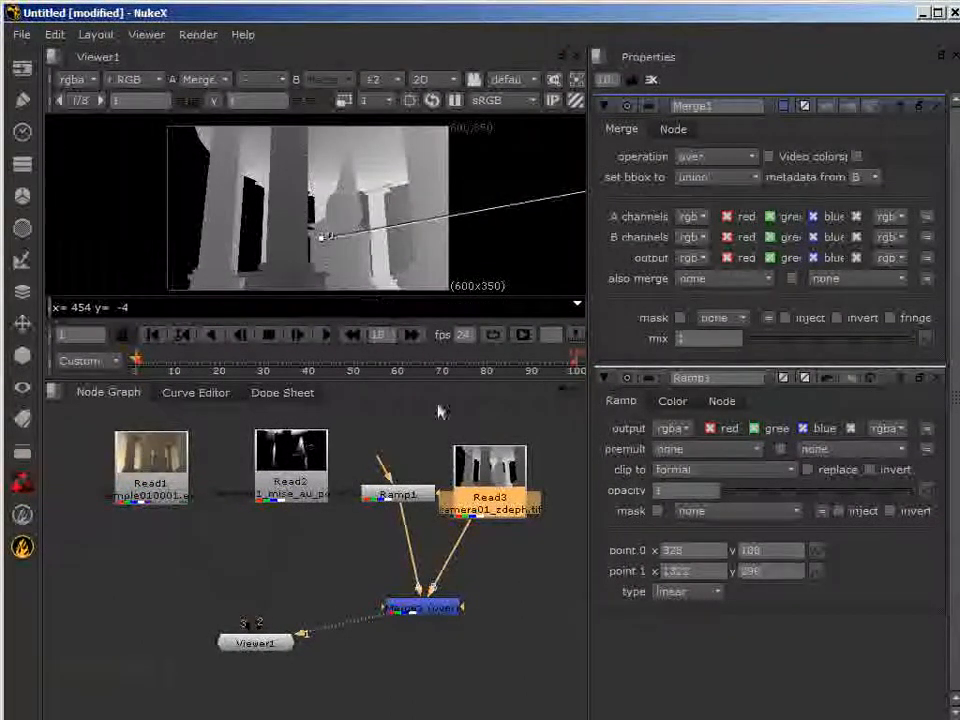
- Set Merge1's operation to multiply
left_click_drag(431, 610, 433, 605)
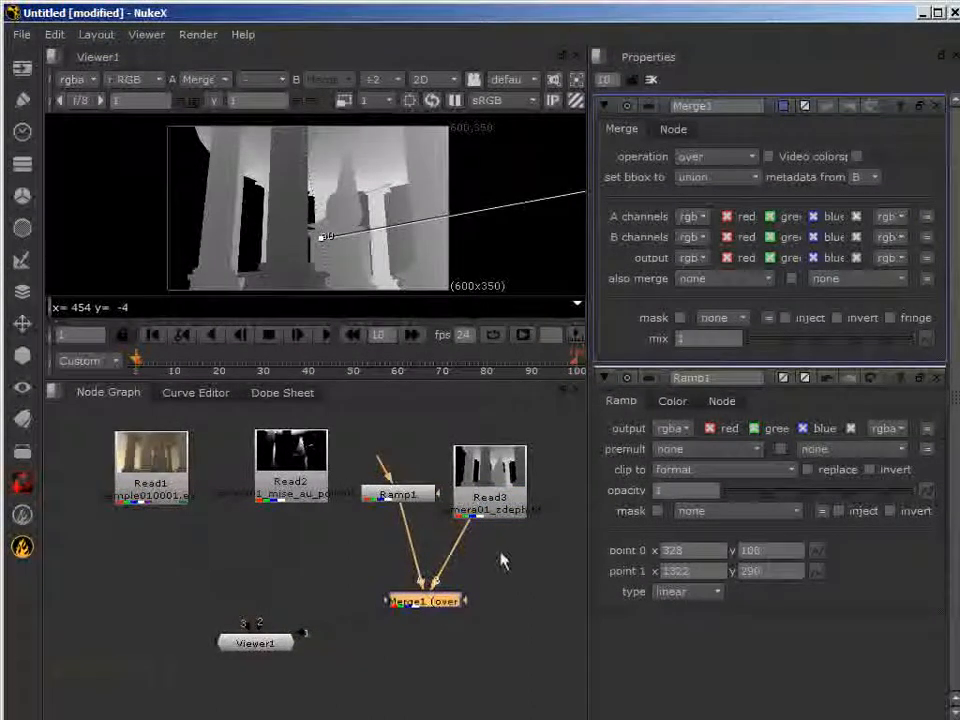
left_click(693, 158)
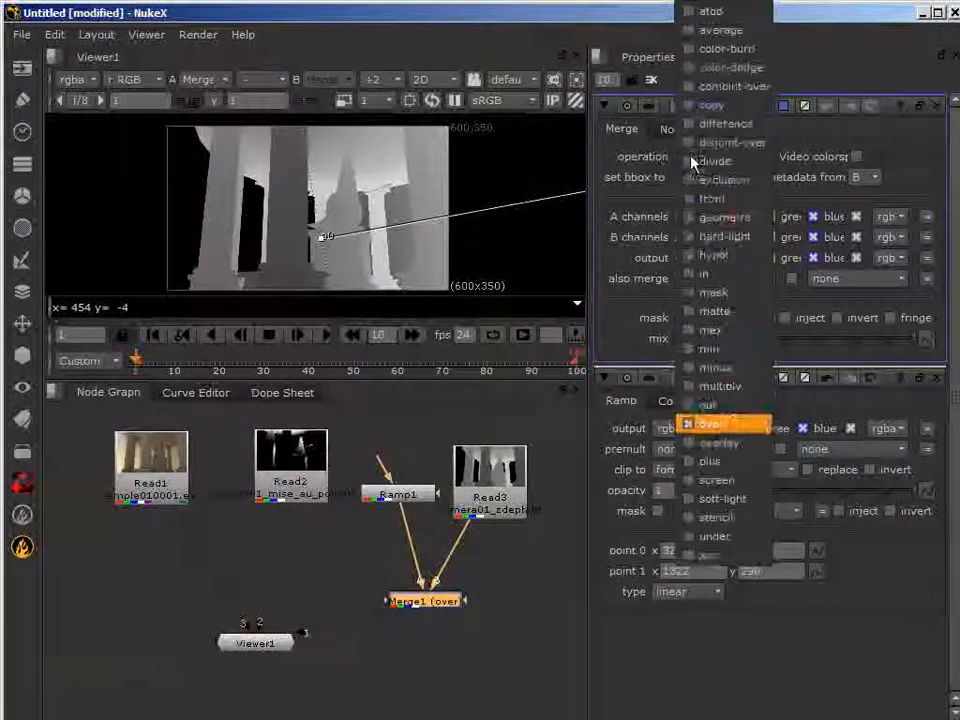
left_click(741, 390)
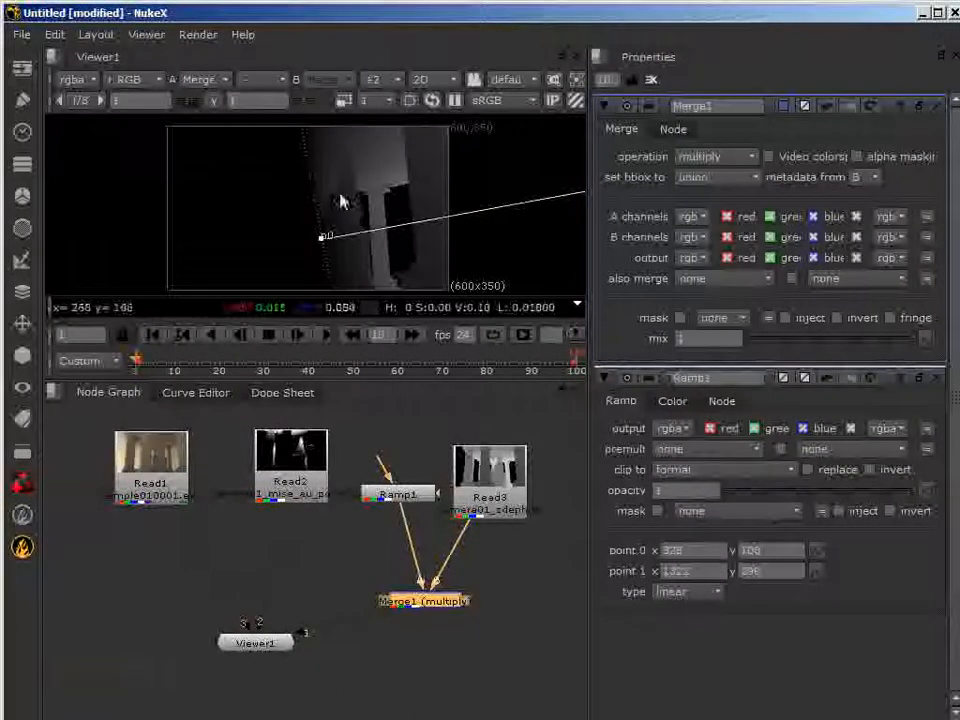
- Move the ramp's point 0 to about x 210, y 86 so the gradient starts nearer the front column
left_click_drag(325, 247, 304, 244)
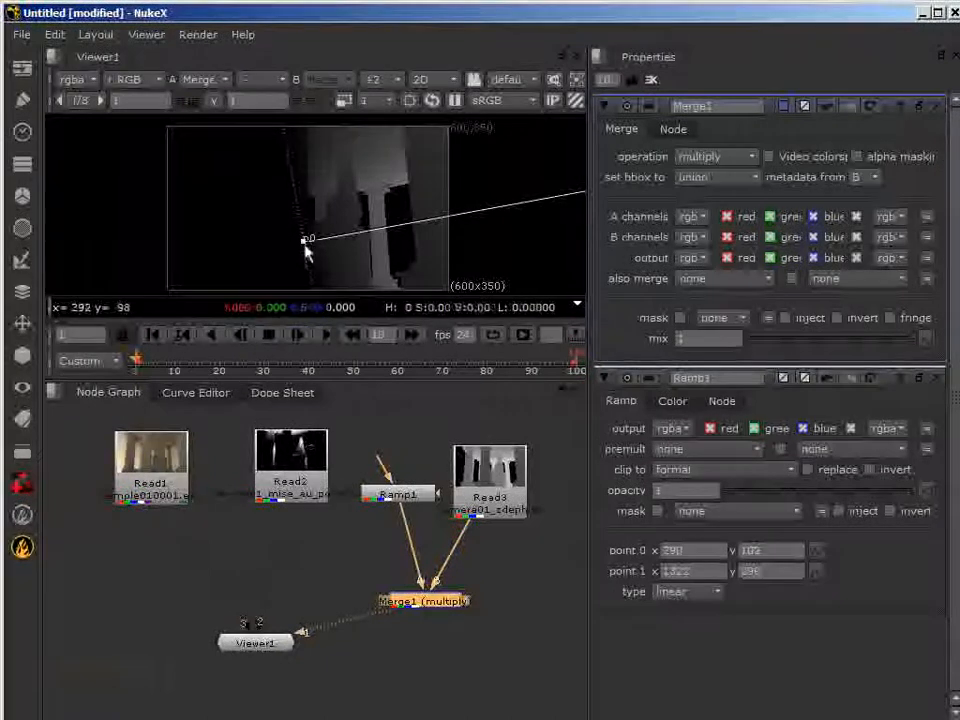
left_click_drag(304, 247, 275, 245)
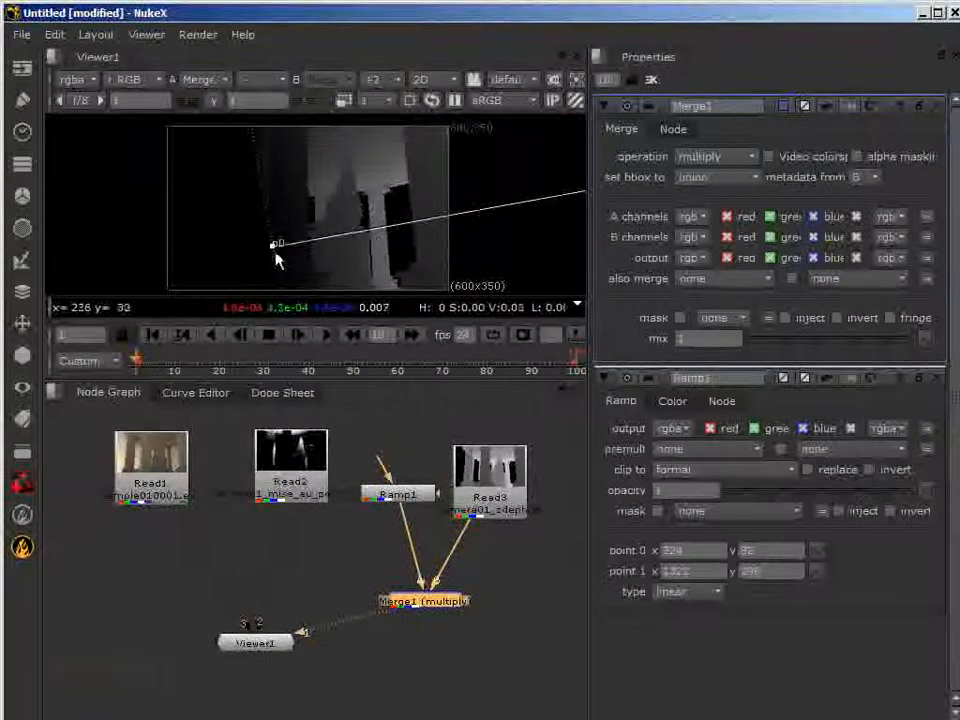
left_click_drag(273, 247, 279, 244)
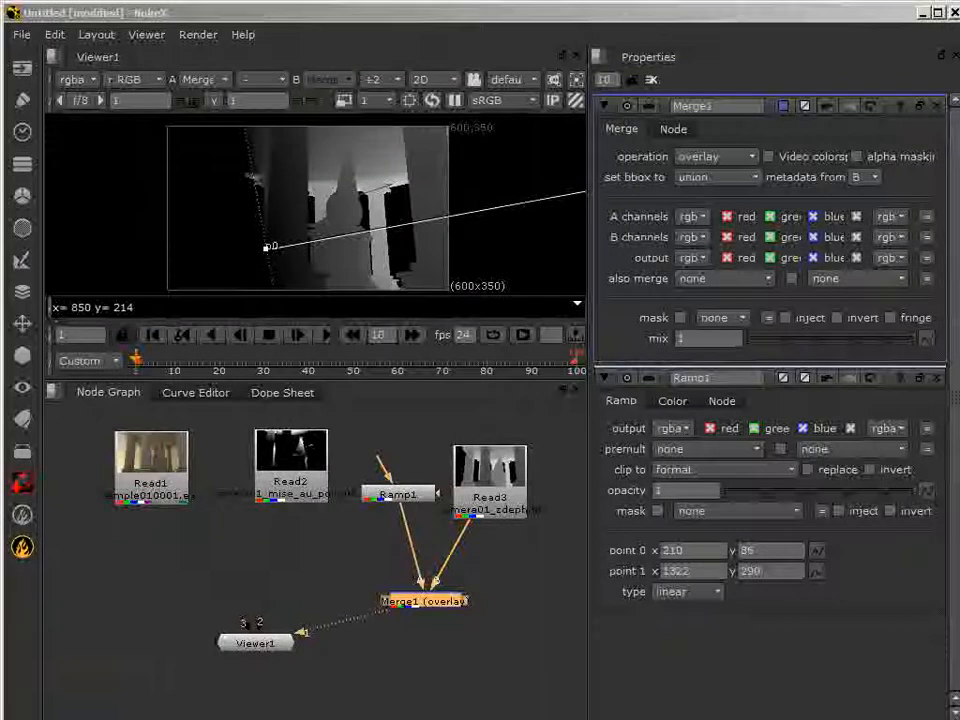
- Set Merge1's operation to overlay
left_click(500, 492)
left_click(424, 598)
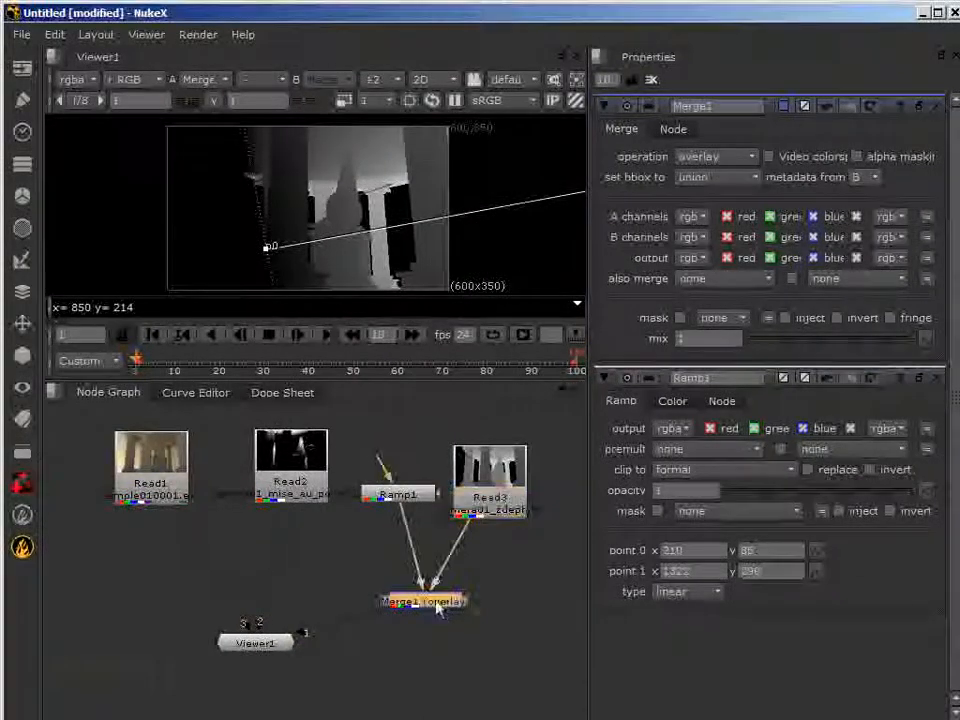
left_click(718, 157)
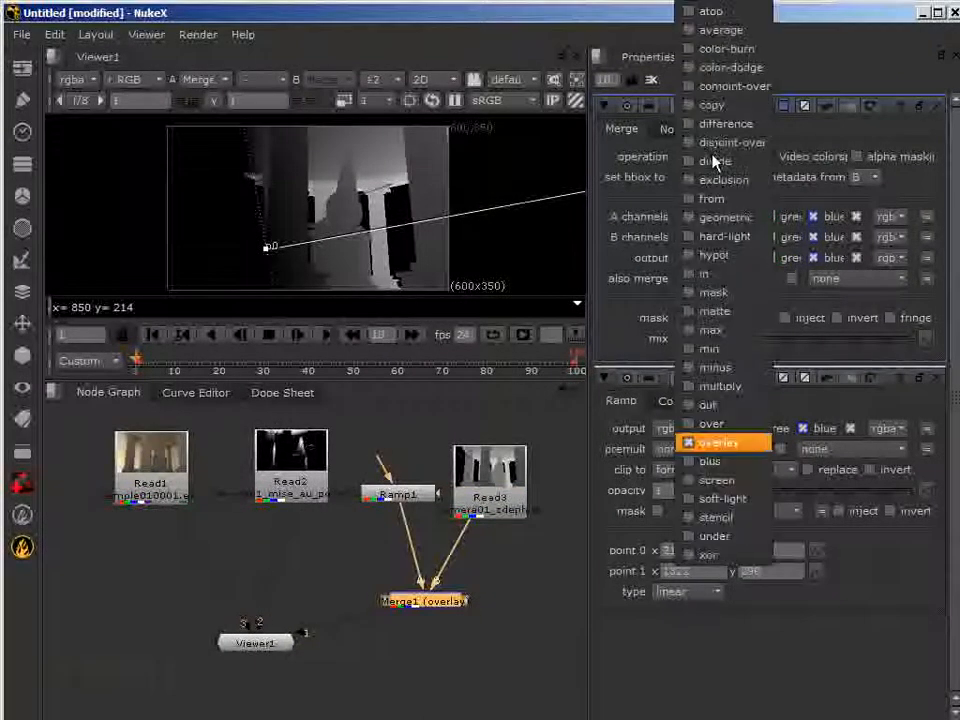
left_click(728, 442)
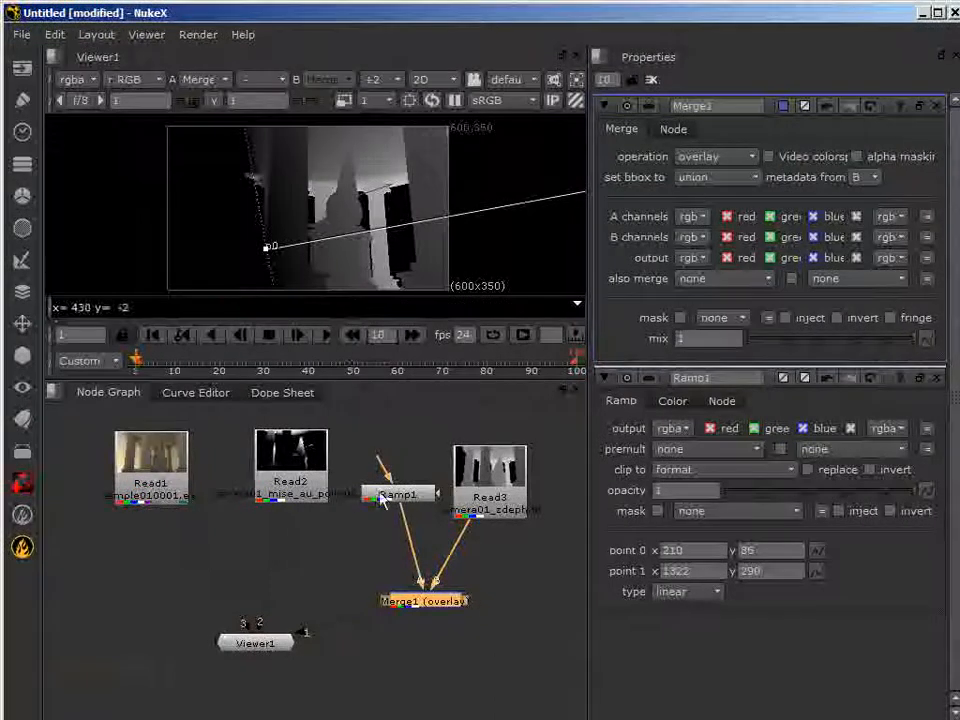
- Regroup Ramp1, the zdeph Read node and Merge1 away from the other nodes, and disconnect Merge1 from Viewer1
left_click_drag(398, 494, 403, 523)
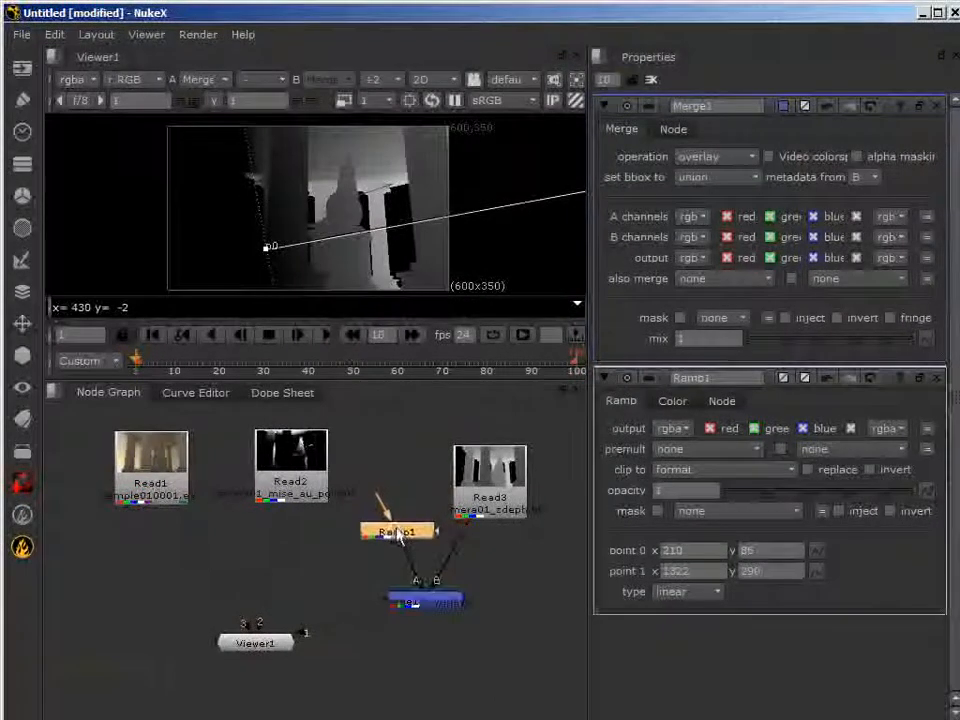
left_click_drag(489, 504, 500, 537)
left_click_drag(403, 523, 407, 493)
left_click_drag(500, 520, 512, 488)
left_click_drag(453, 603, 472, 570)
left_click_drag(342, 635, 345, 638)
left_click_drag(472, 580, 492, 577)
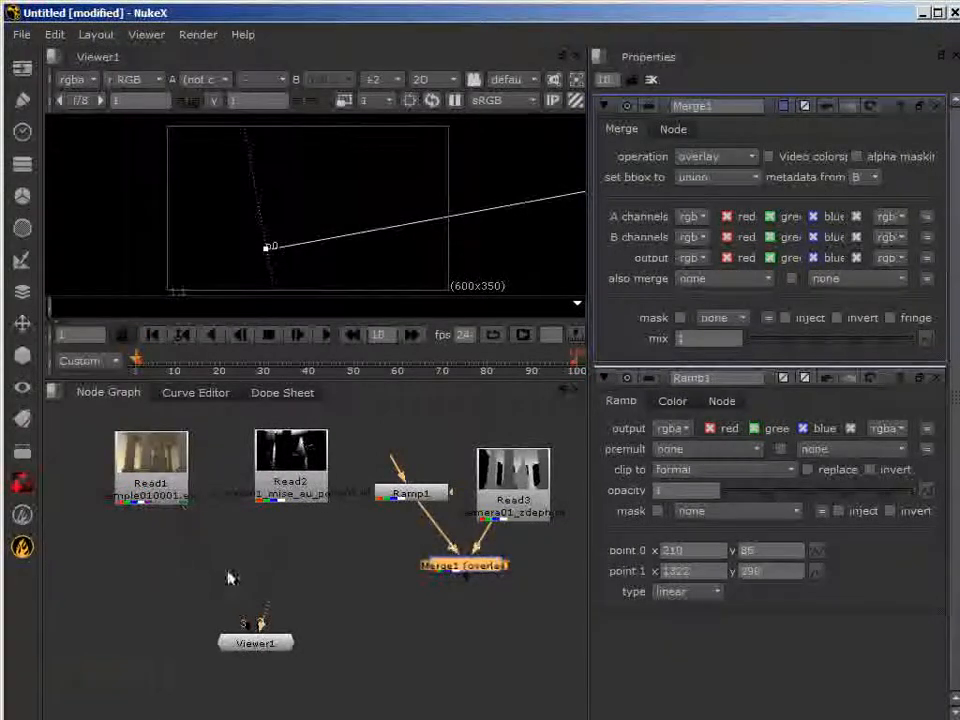
- Display the temple010001 Read node in Viewer1 and add an Exposure node after it
left_click(157, 478)
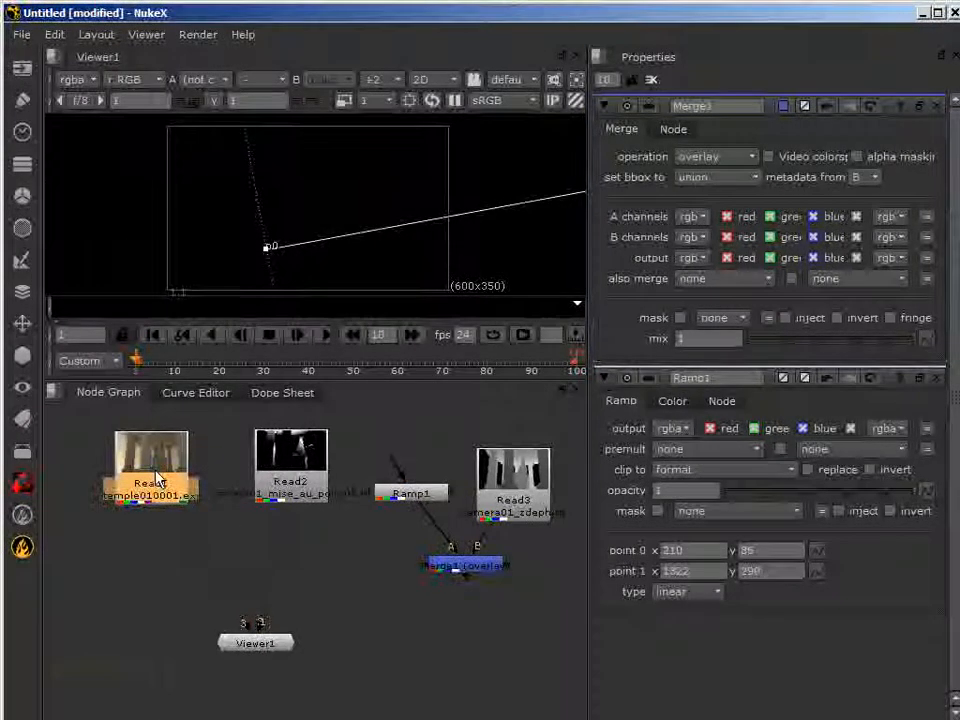
key("1")
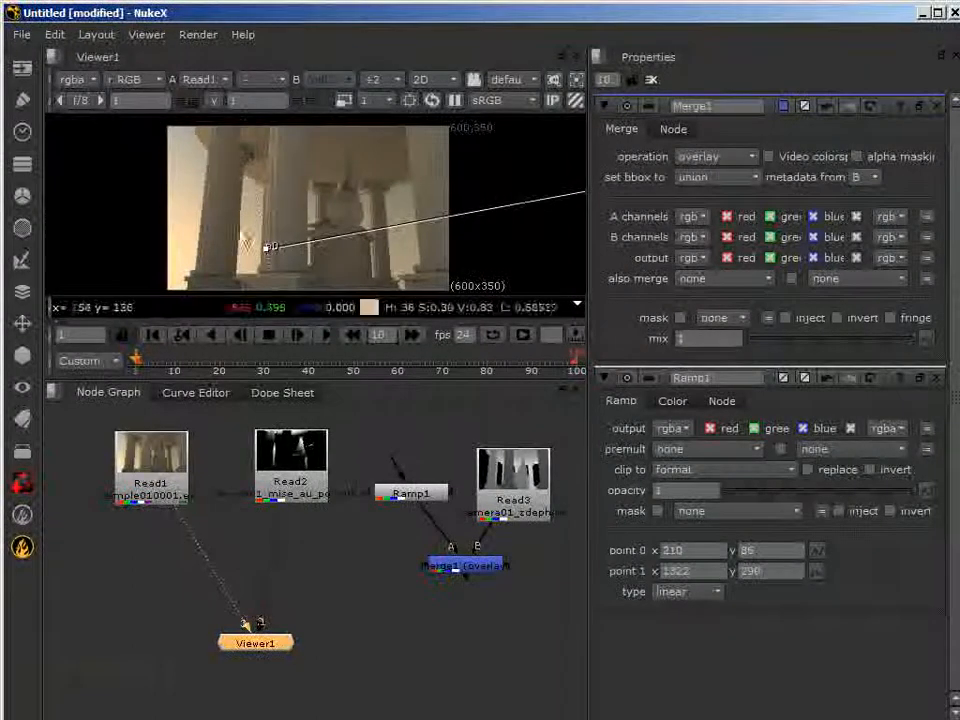
left_click(22, 229)
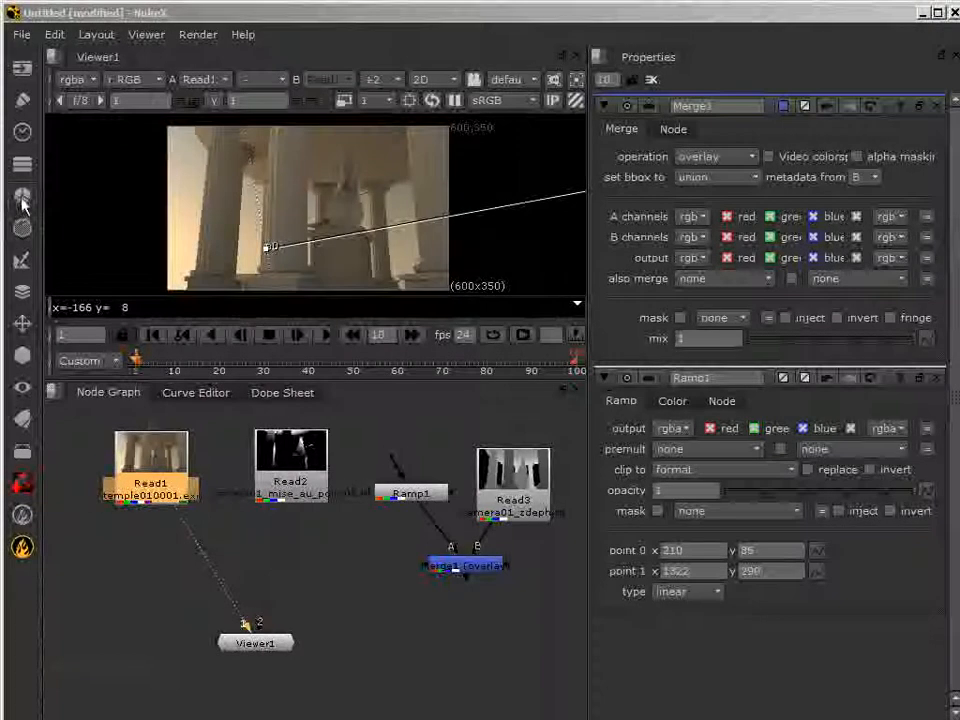
left_click(22, 230)
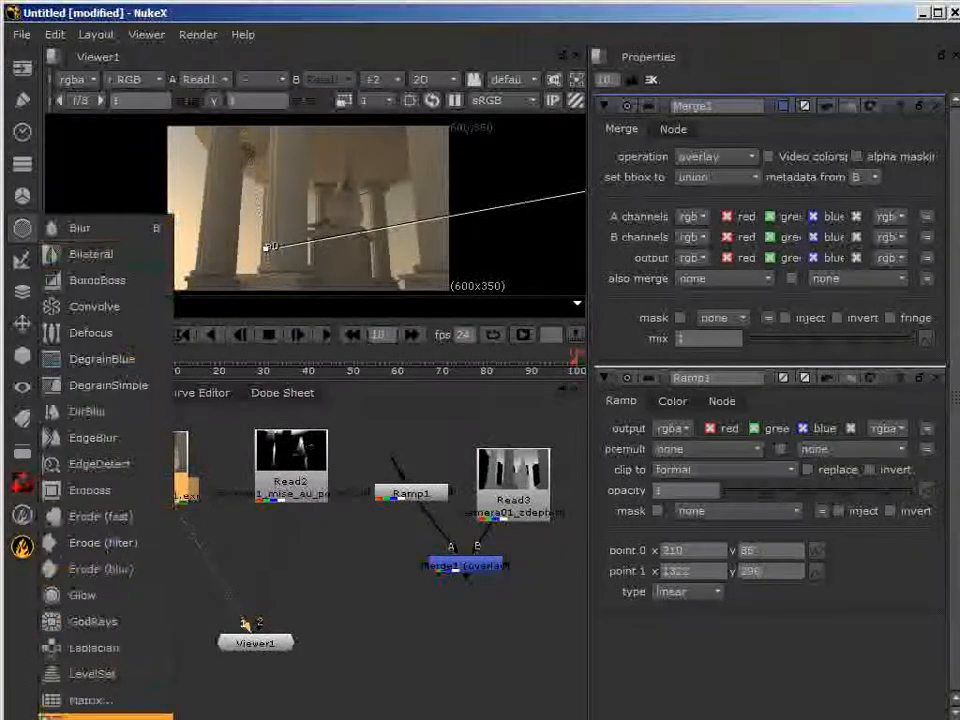
left_click(22, 196)
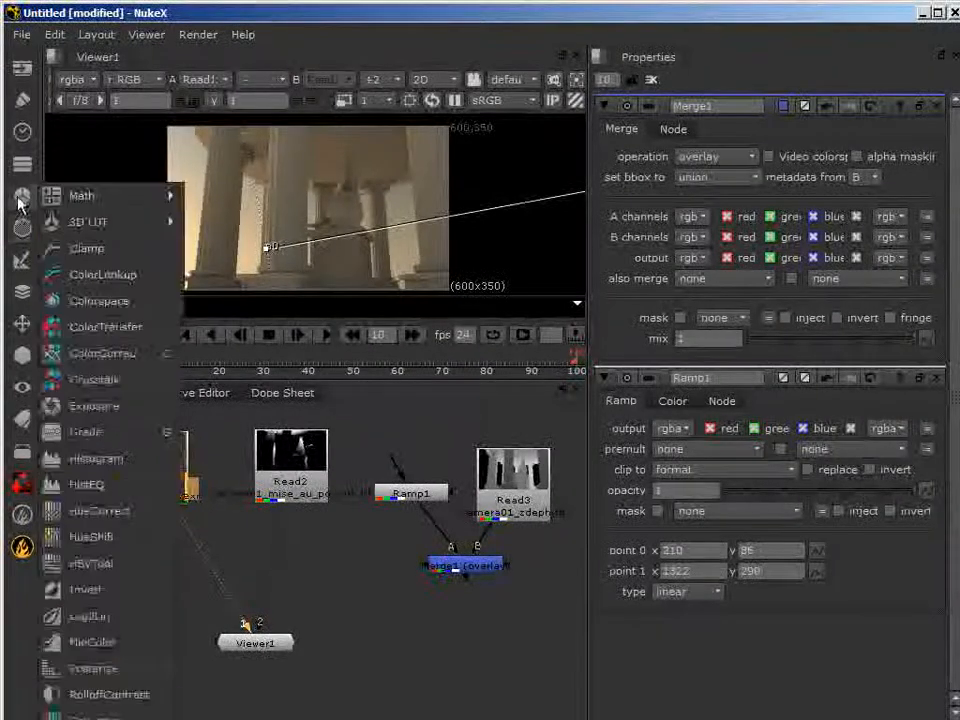
left_click(93, 406)
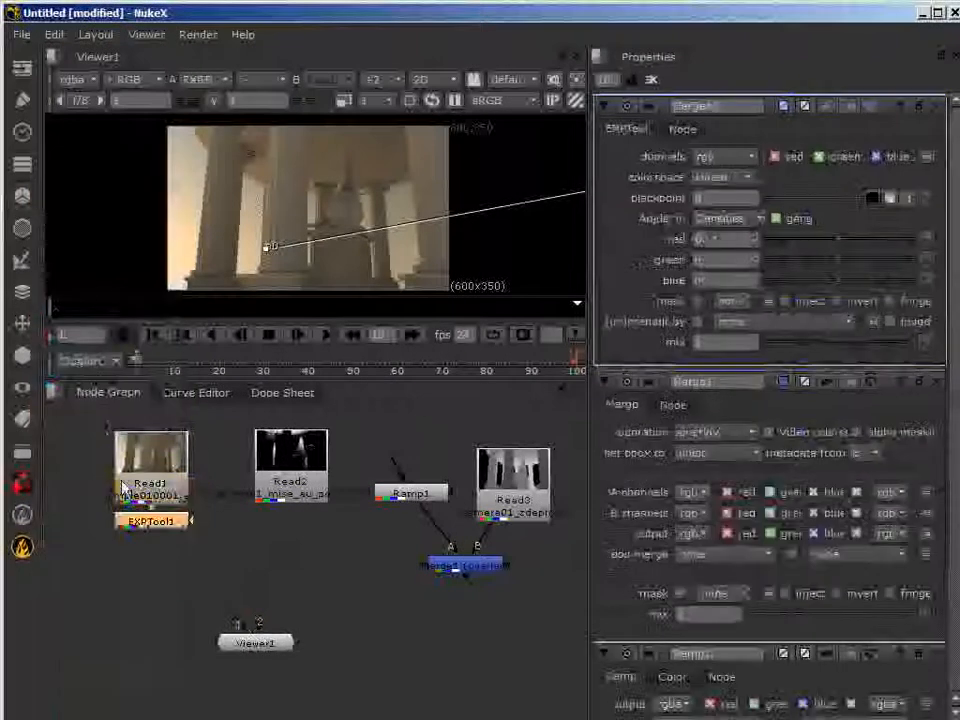
- Move EXPTool1 below and between the mise_au_point and Ramp1 nodes, and detach Viewer1's input from it
left_click_drag(167, 531, 362, 576)
left_click(264, 644)
left_click_drag(260, 632, 334, 635)
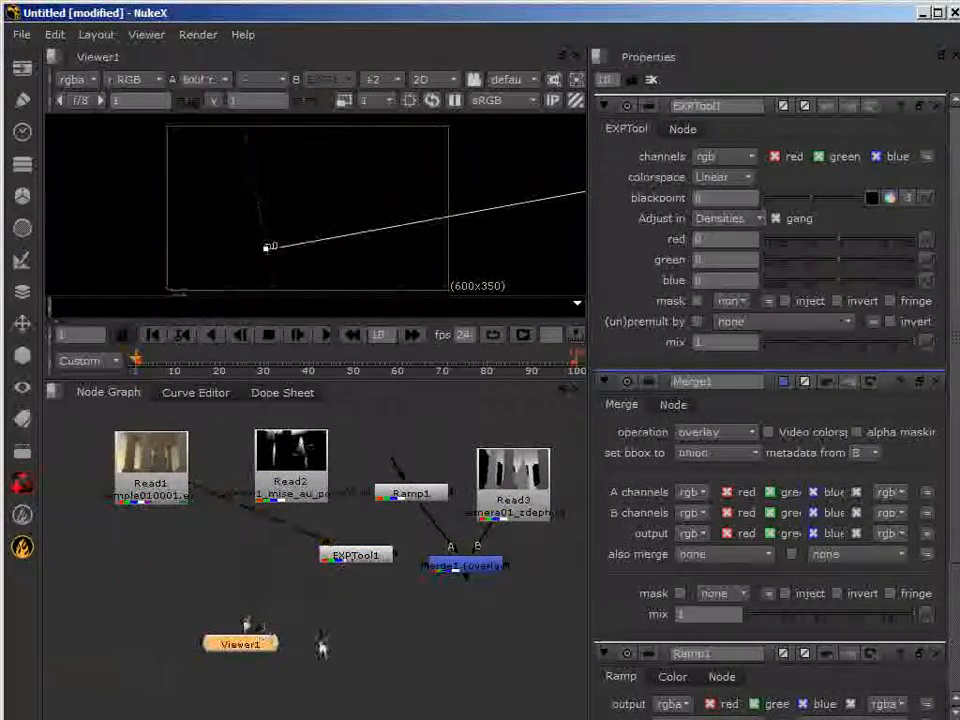
- Connect Viewer1 to EXPTool1, raise the temple010001 Read node, and line up EXPTool1 and Viewer1 below it
left_click_drag(251, 628, 366, 557)
mouse_move(247, 652)
left_mouse_down()
mouse_move(281, 651)
mouse_move(260, 657)
left_mouse_up()
left_click_drag(148, 477, 150, 465)
left_click_drag(348, 558, 329, 568)
mouse_move(264, 650)
left_mouse_down()
mouse_move(262, 639)
mouse_move(272, 647)
left_mouse_up()
left_click_drag(338, 566, 329, 567)
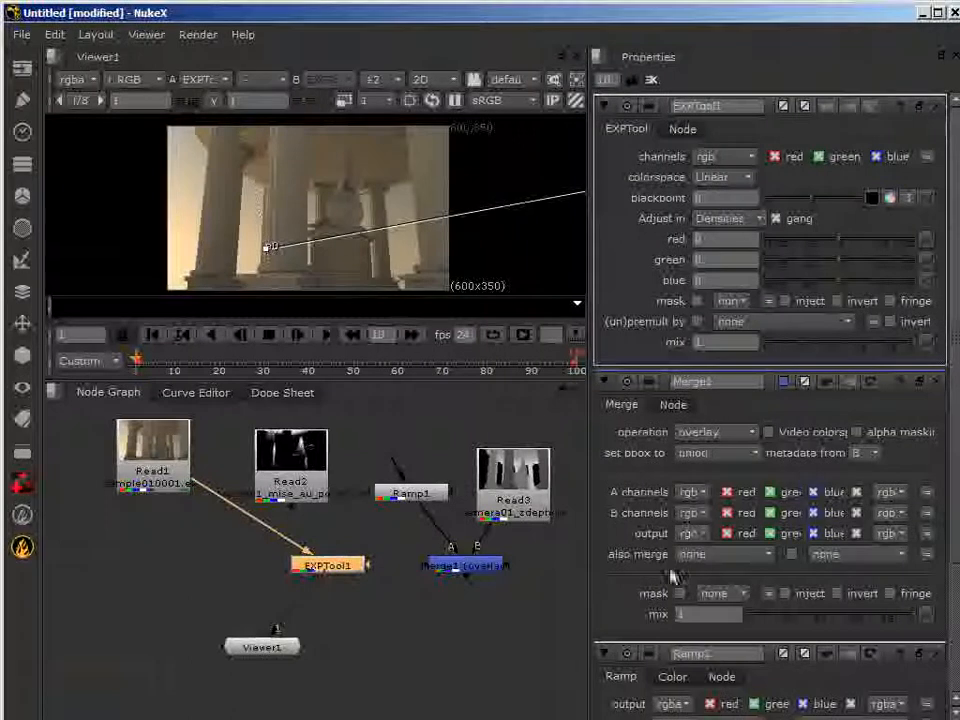
- Set EXPTool1's ganged red, green and blue densities to 0.02, and move EXPTool1 down and Viewer1 beneath it
mouse_move(843, 249)
left_mouse_down()
mouse_move(784, 241)
mouse_move(874, 251)
mouse_move(843, 258)
left_mouse_up()
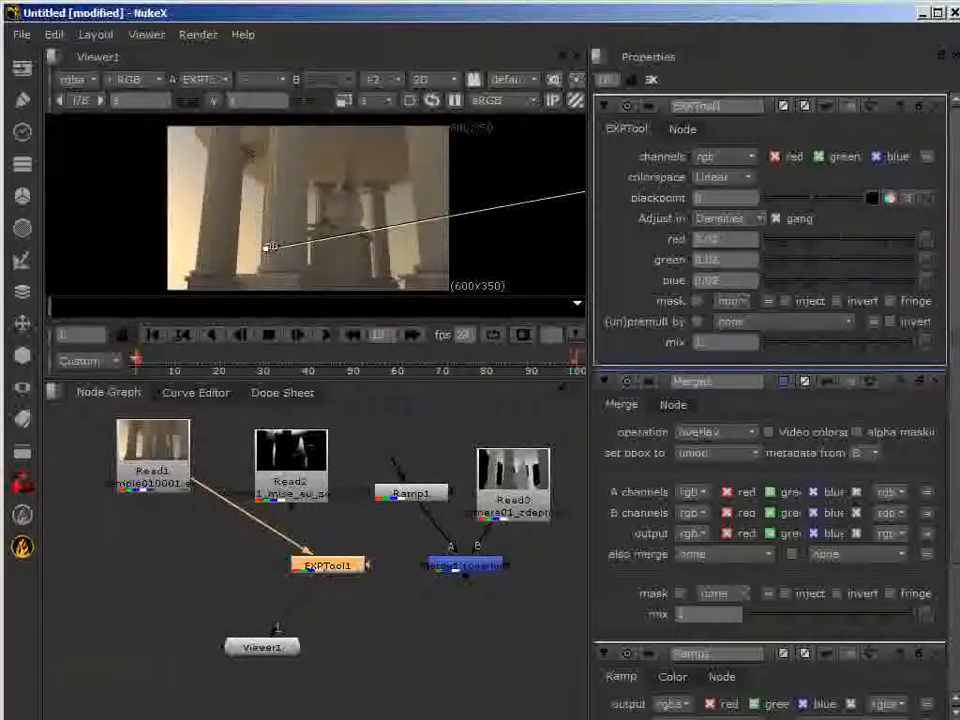
left_click_drag(331, 575, 333, 597)
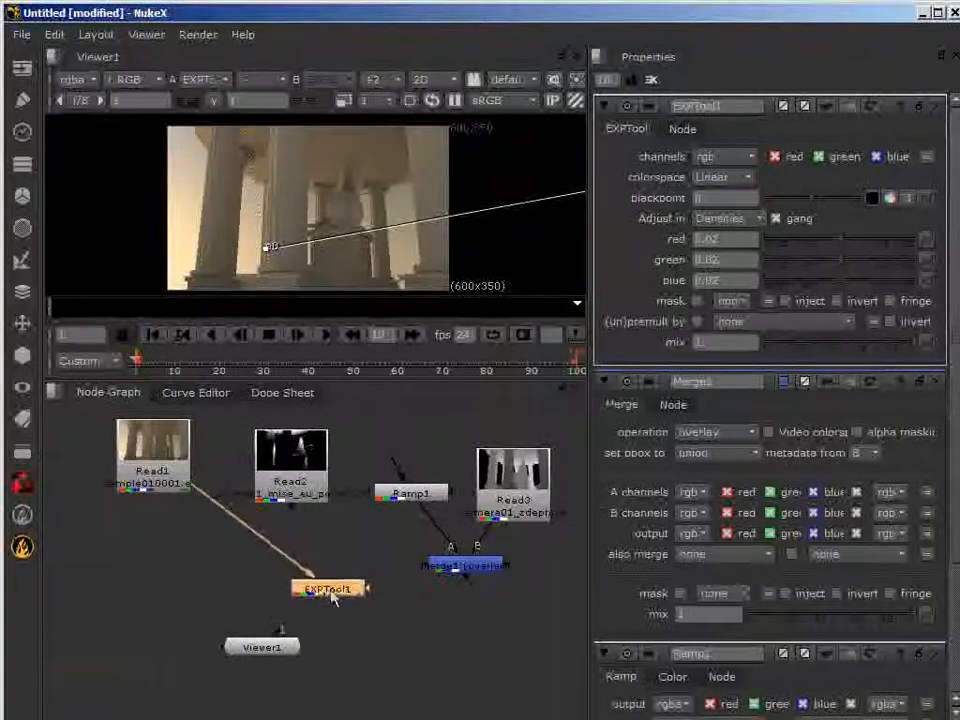
mouse_move(287, 656)
left_mouse_down()
mouse_move(266, 656)
mouse_move(301, 656)
left_mouse_up()
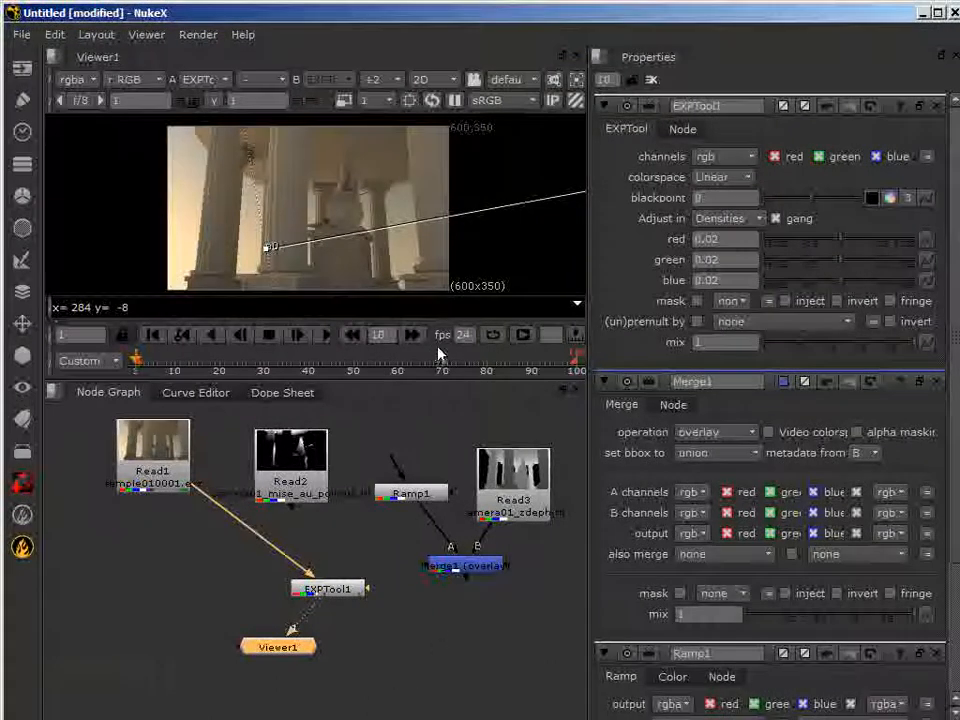
- Add a Shuffle node below Merge1 and route the red input channel into its alpha output
mouse_move(462, 566)
left_mouse_down()
mouse_move(463, 550)
mouse_move(467, 561)
left_mouse_up()
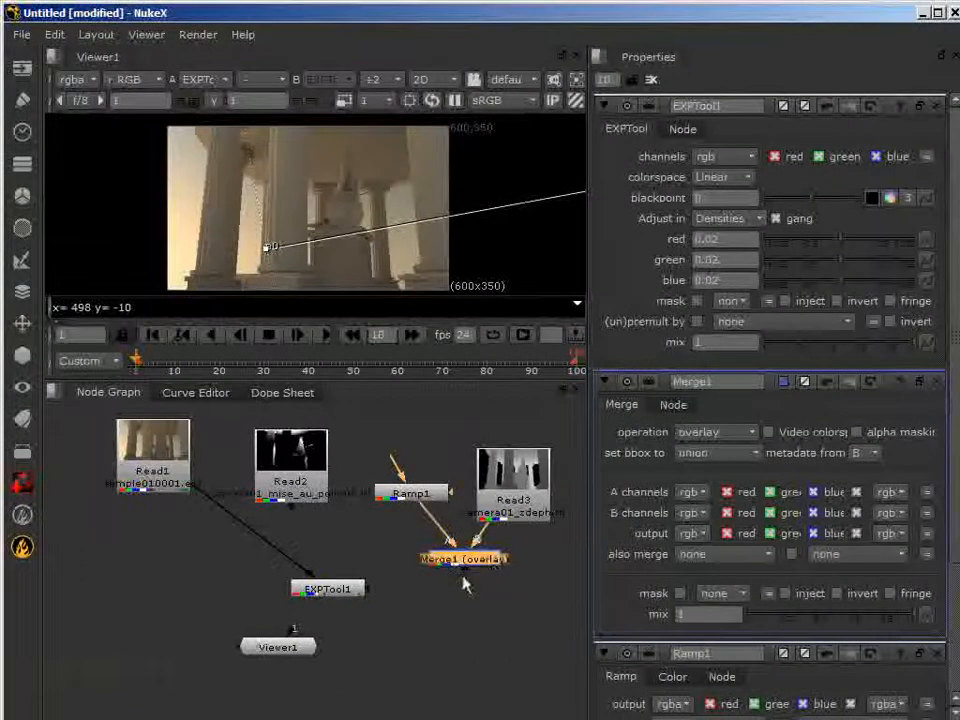
left_click_drag(479, 563, 475, 571)
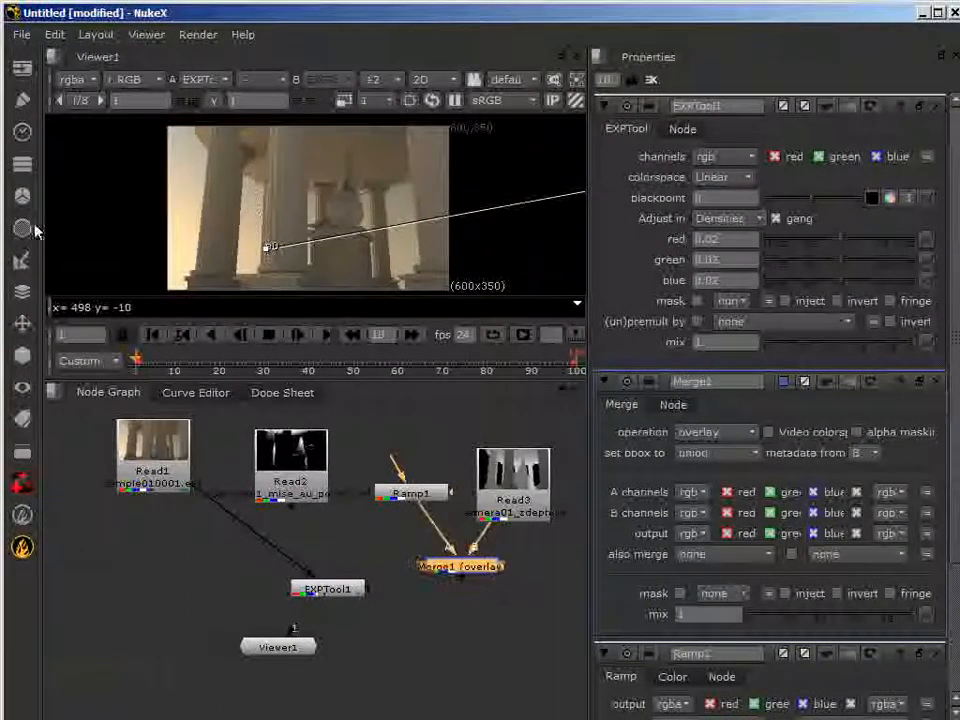
left_click(22, 164)
left_click(72, 161)
left_click_drag(479, 592, 484, 620)
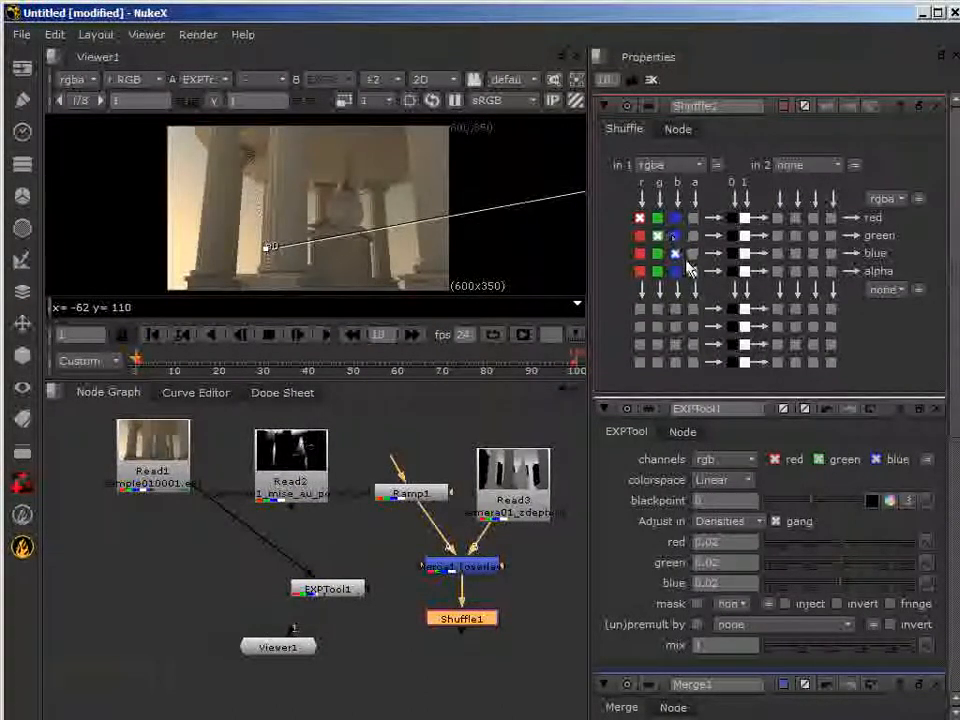
left_click(640, 272)
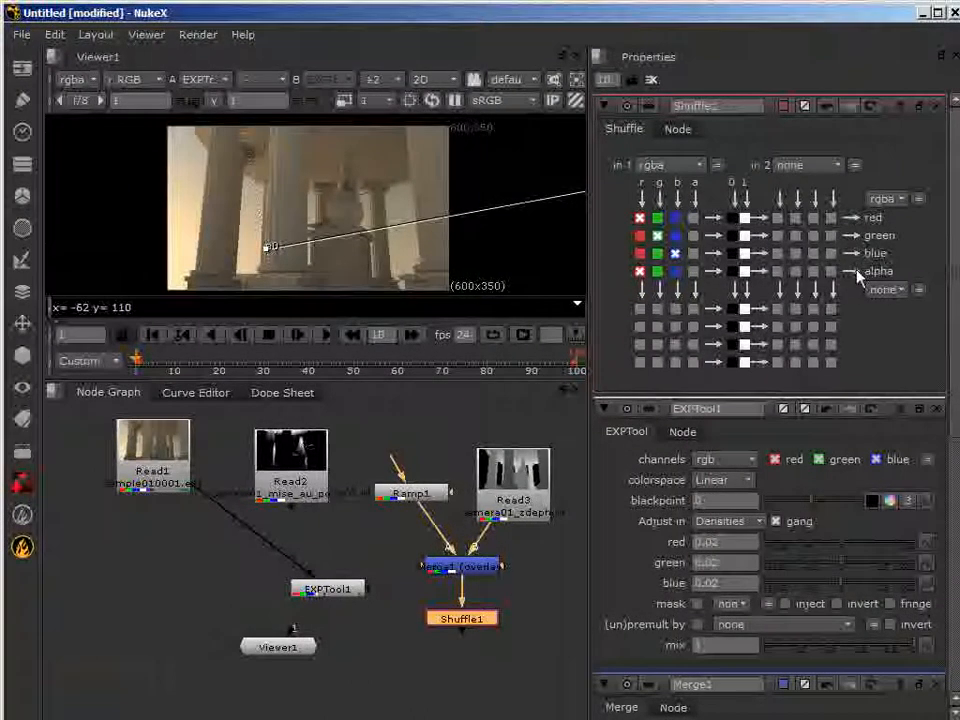
- Connect Shuffle1 to EXPTool1's mask input and use rgba.alpha as the mask channel
left_click_drag(485, 628, 474, 626)
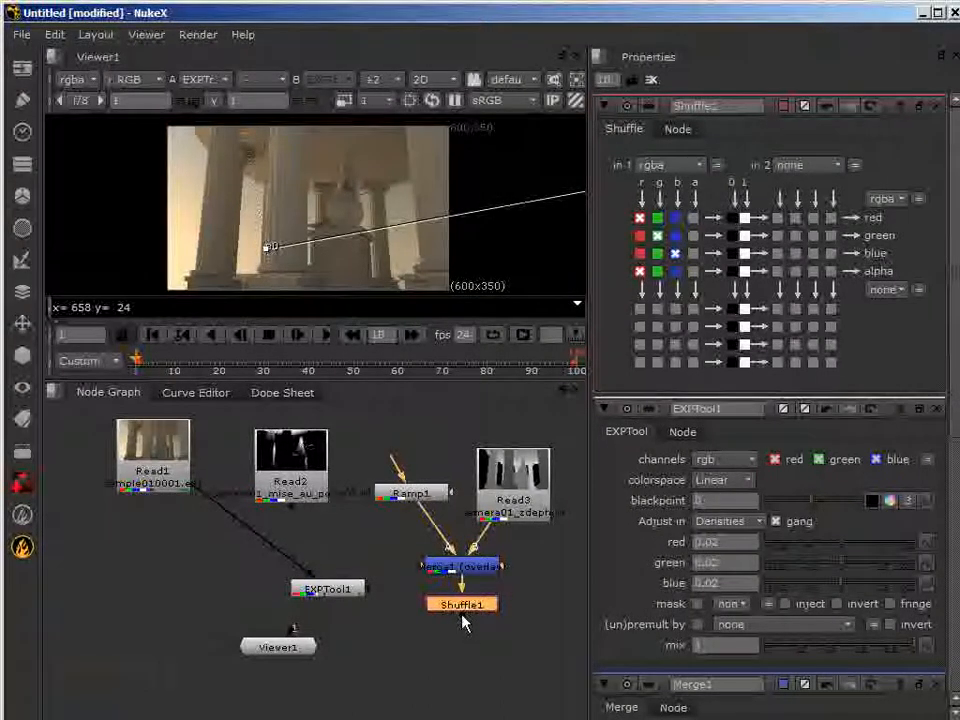
left_click_drag(397, 593, 467, 612)
left_click(340, 590)
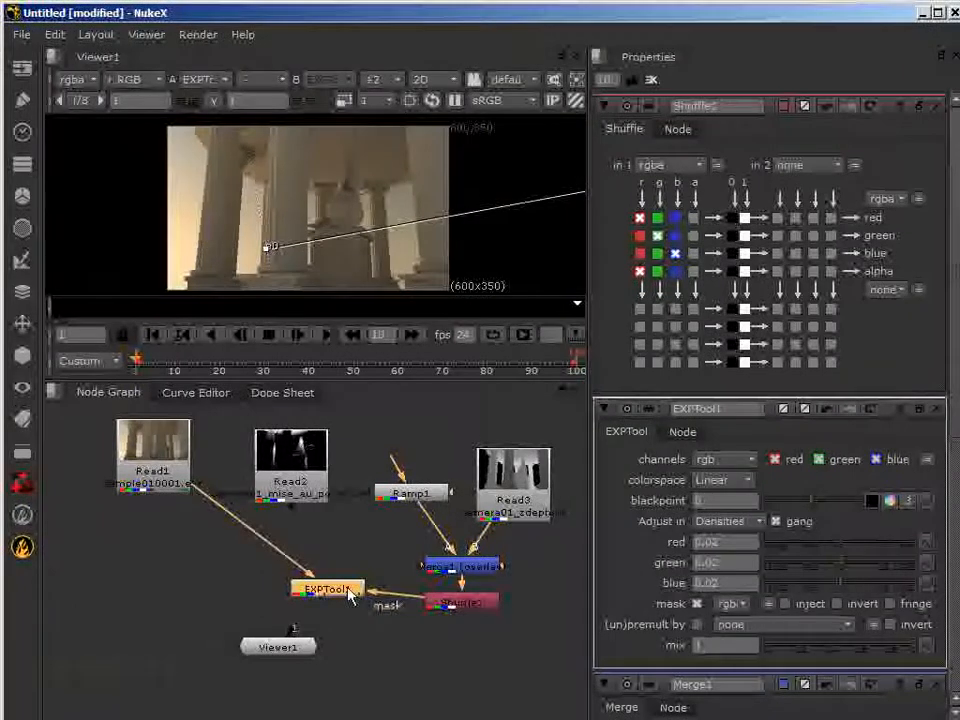
double_click(340, 590)
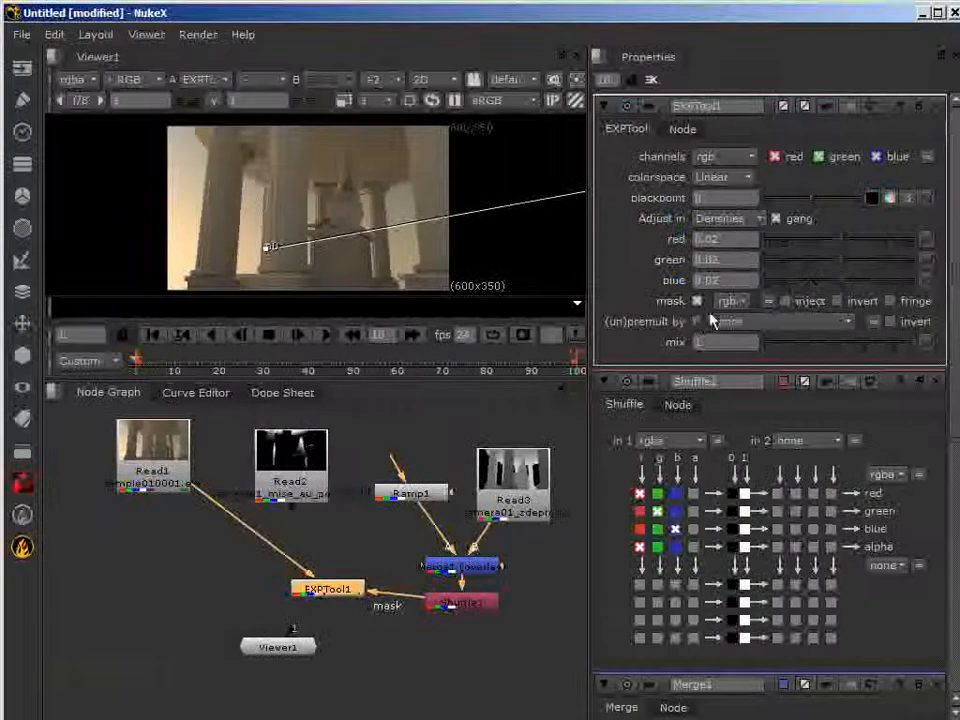
left_click(742, 302)
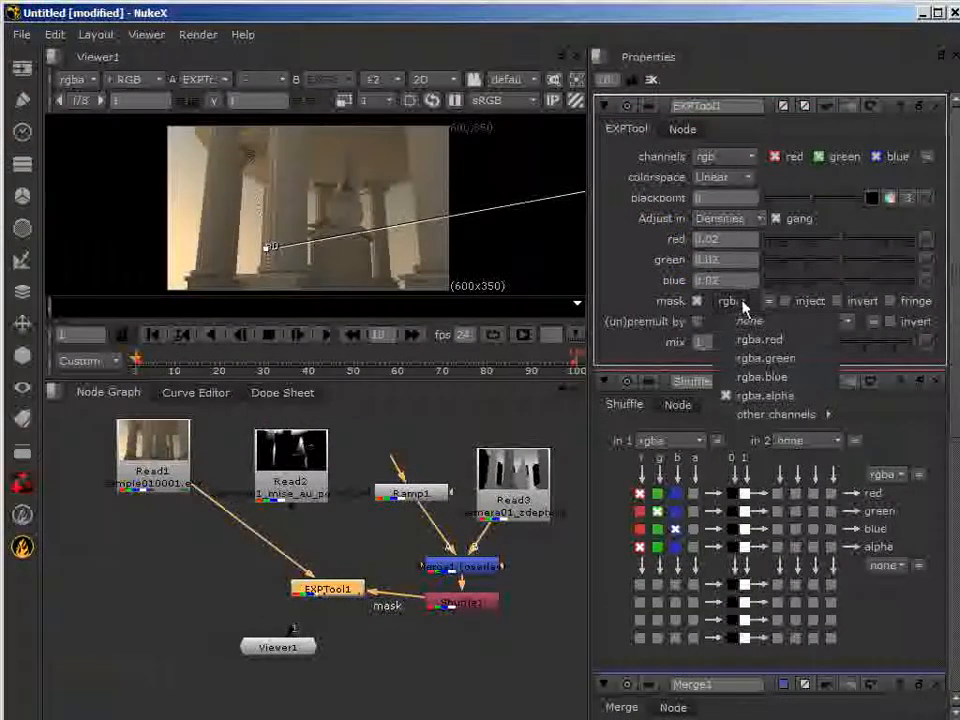
left_click(763, 400)
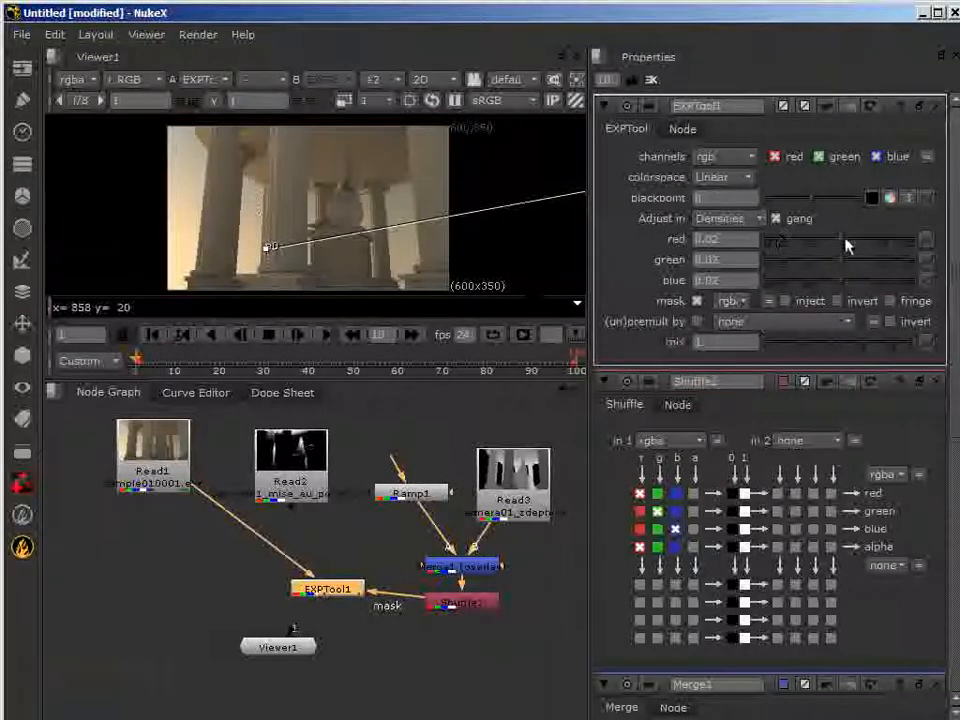
- Set EXPTool1's ganged red, green and blue densities to 0.54 and enlarge the viewer area to inspect the temple
left_click_drag(784, 243, 879, 253)
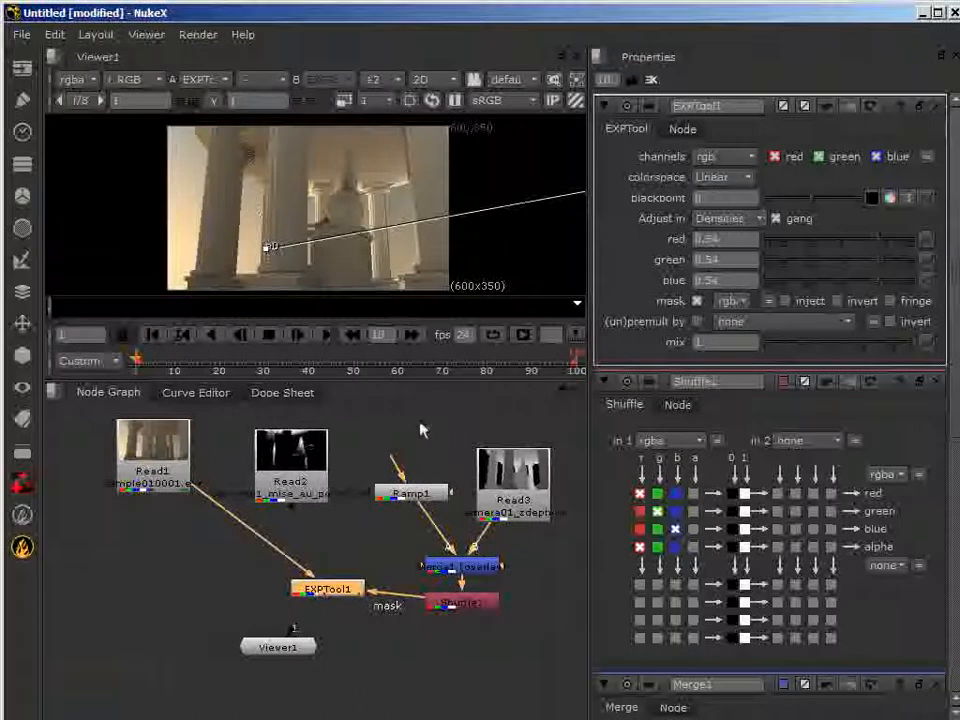
left_click_drag(420, 386, 428, 484)
scroll(440, 358, "up", 3)
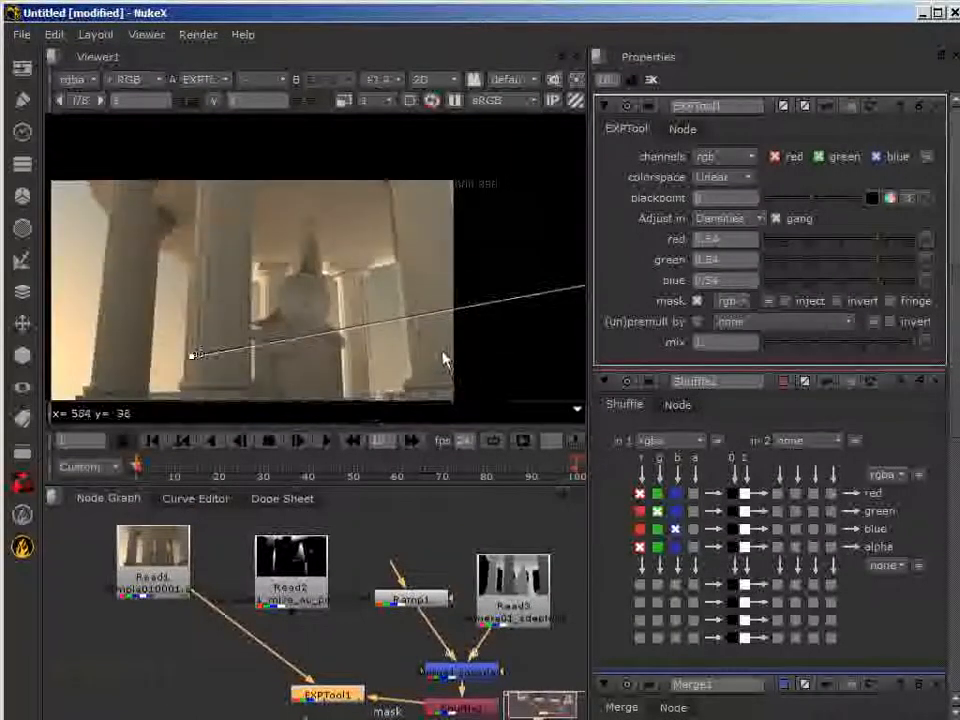
middle_click_drag(370, 364, 497, 336)
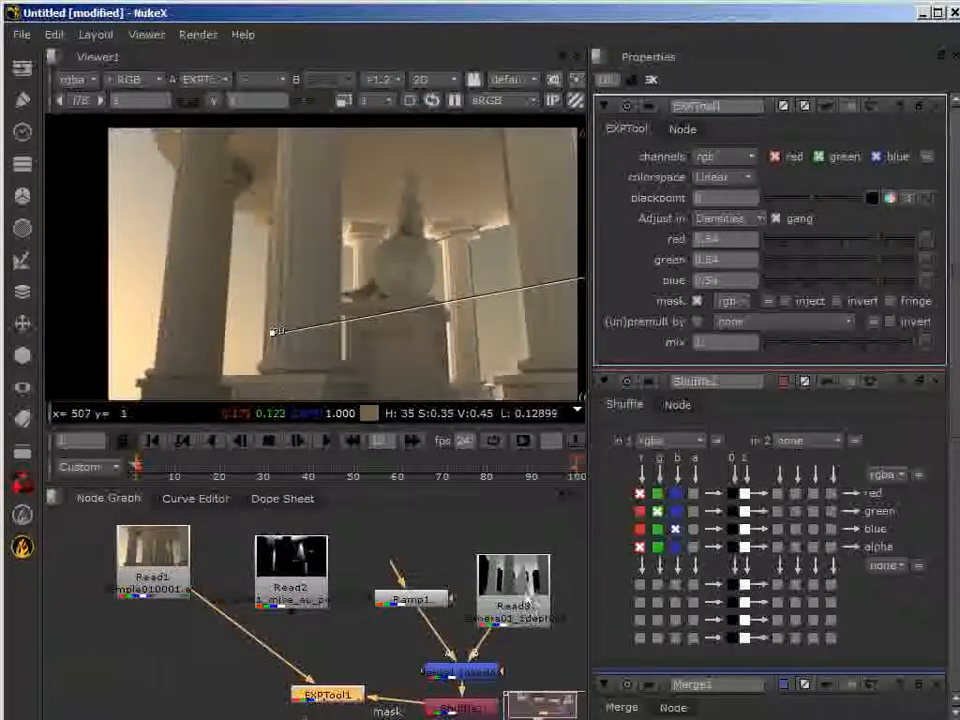
- Insert a Transform node between the zdeph Read node and Merge1 with translate x 6 and y -1
left_click(524, 583)
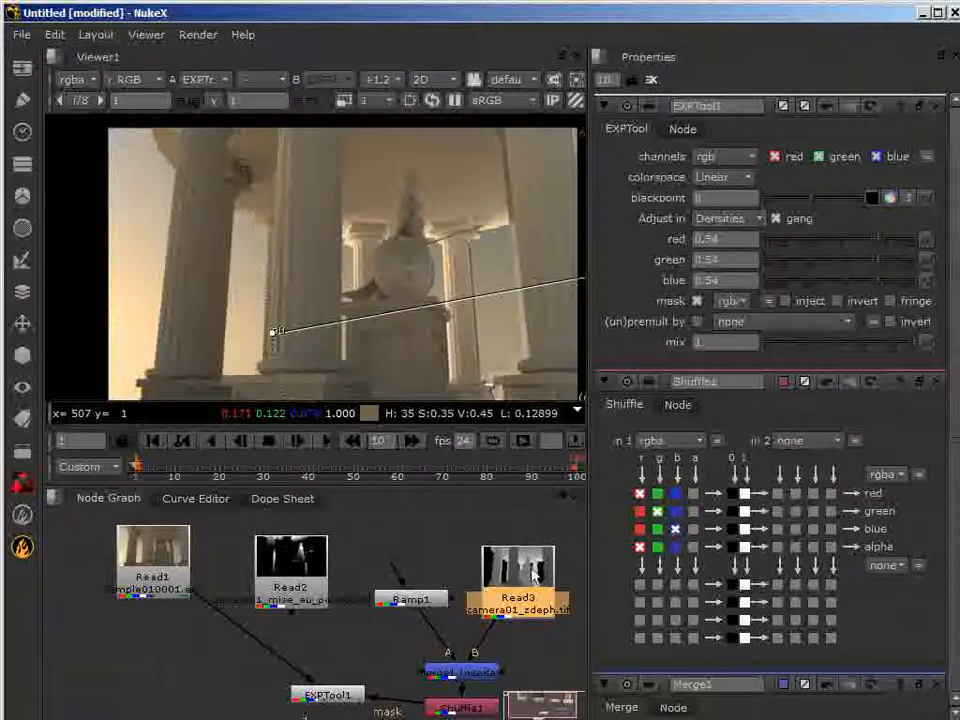
left_click_drag(531, 578, 536, 578)
left_click_drag(414, 602, 409, 592)
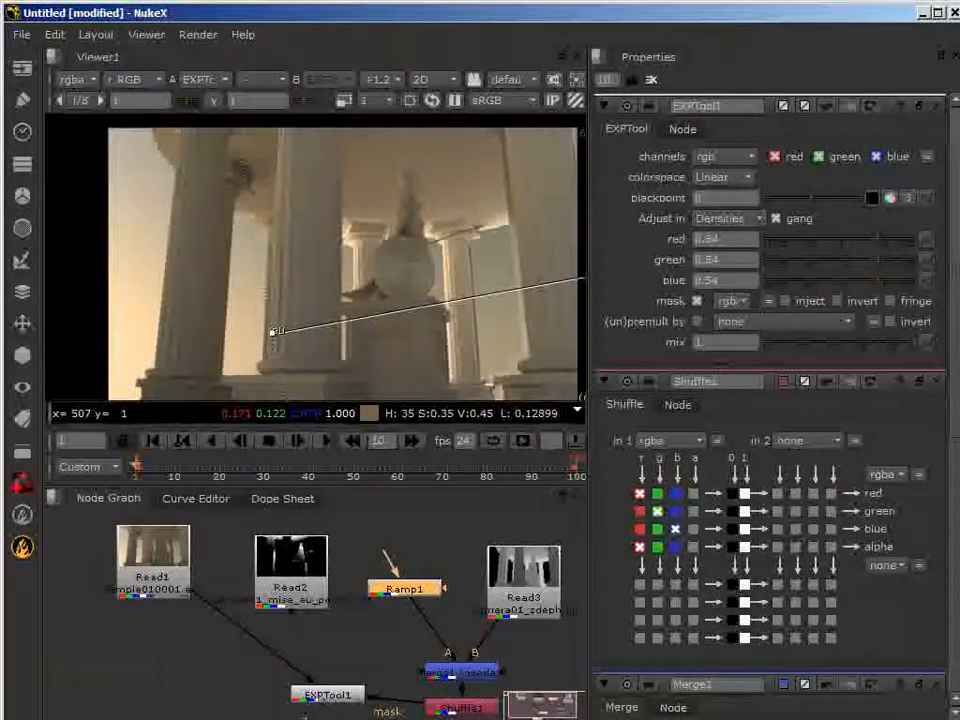
key("t")
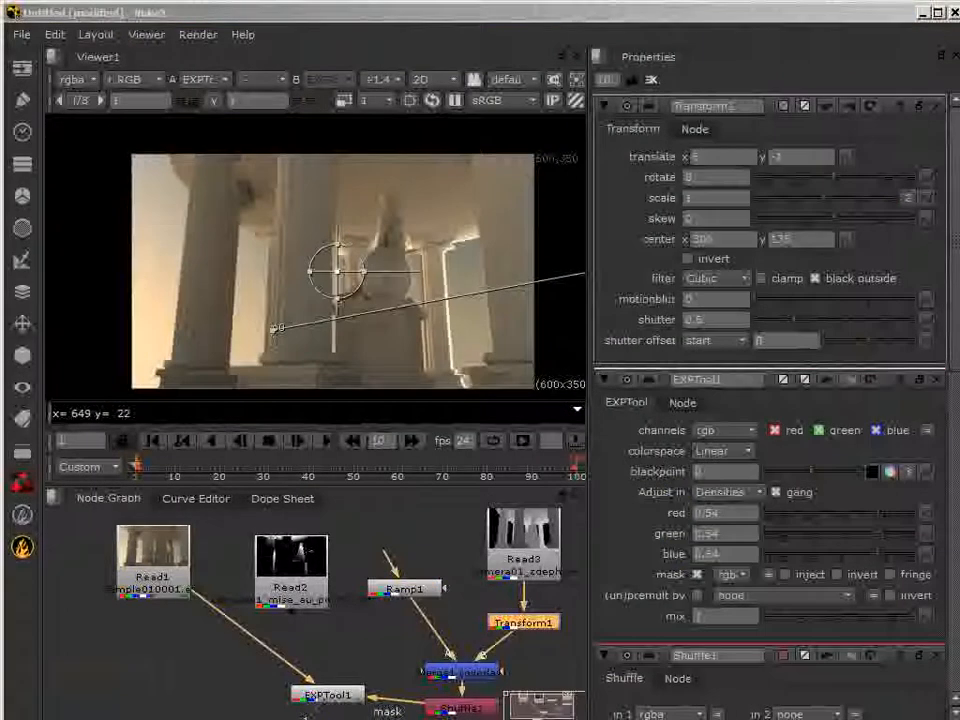
left_click(512, 609)
left_click_drag(514, 622, 513, 613)
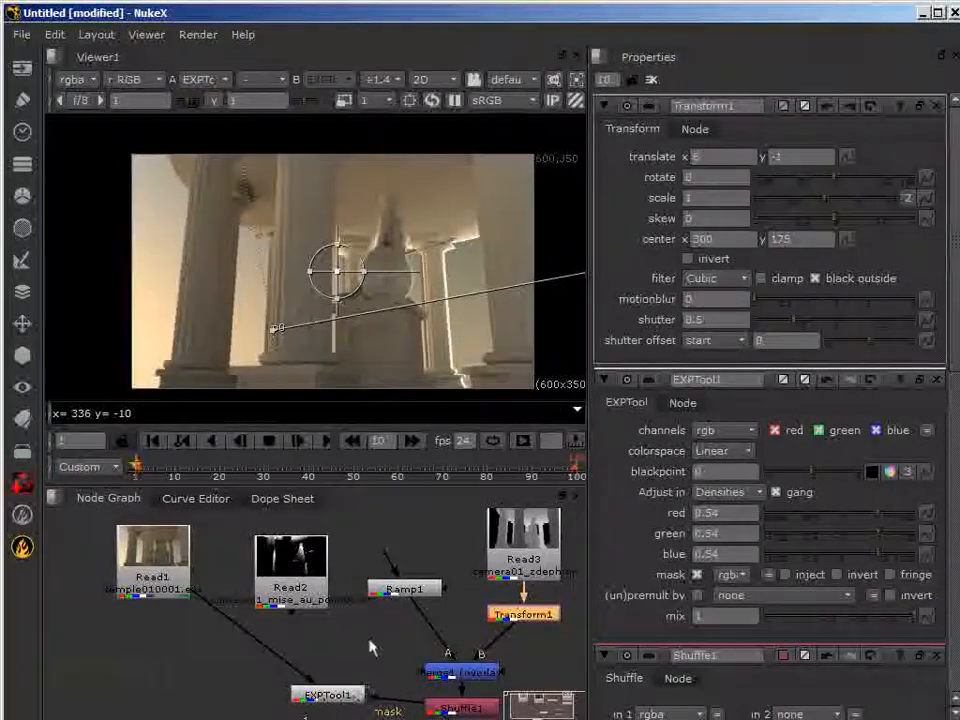
- Set EXPTool1's ganged red, green and blue densities to 0.84
scroll(375, 641, "down", 3)
middle_click_drag(368, 594, 351, 605)
left_click(326, 647)
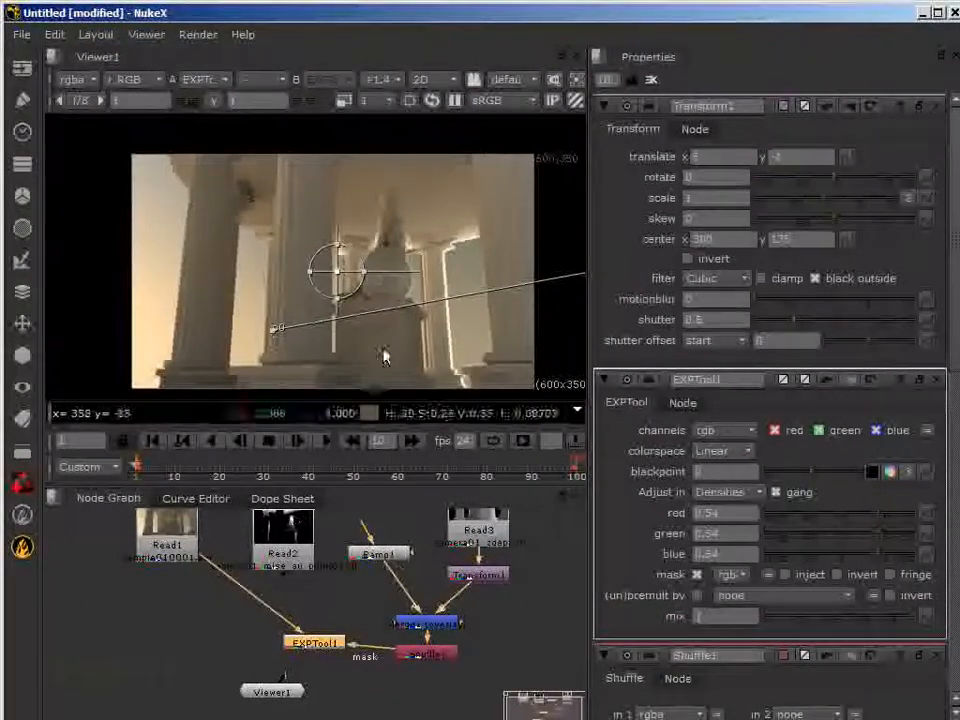
mouse_move(531, 605)
middle_mouse_down()
mouse_move(531, 640)
mouse_move(534, 619)
middle_mouse_up()
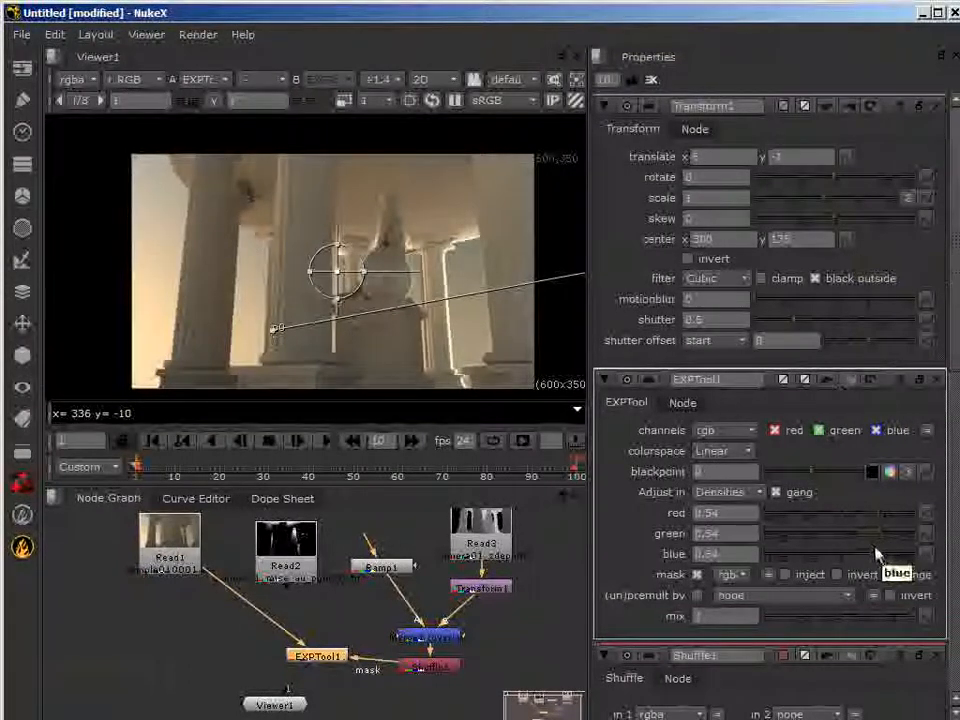
left_click_drag(876, 521, 912, 541)
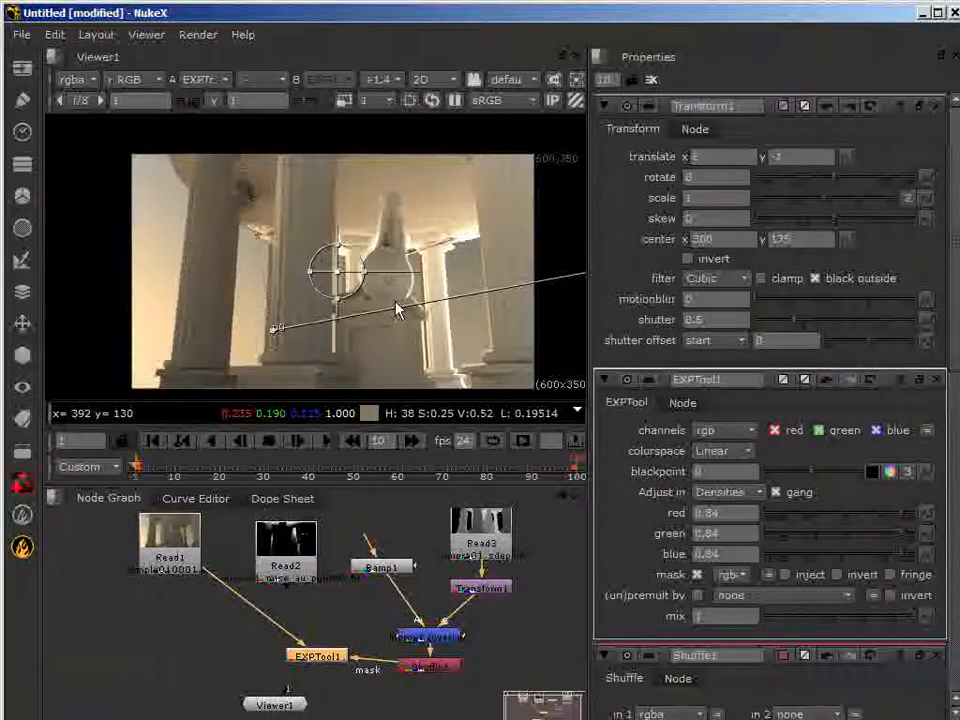
- Detach the zdeph Read node from Transform1 and connect the mise_au_point Read node as its input instead
middle_click_drag(498, 652, 431, 656)
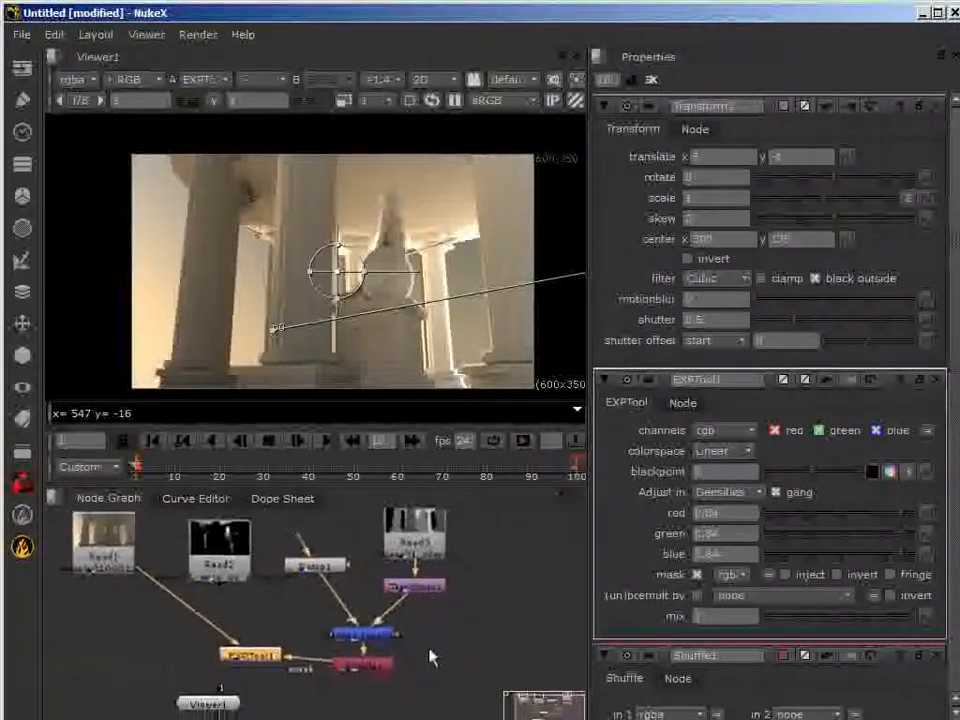
left_click_drag(420, 537, 516, 542)
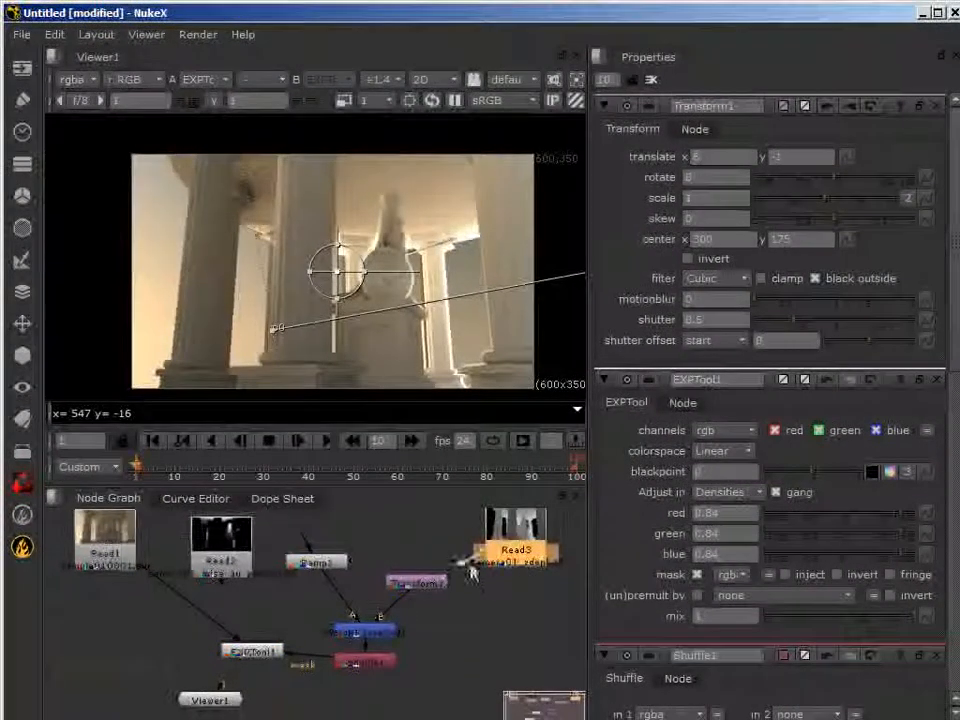
left_click_drag(516, 529, 548, 600)
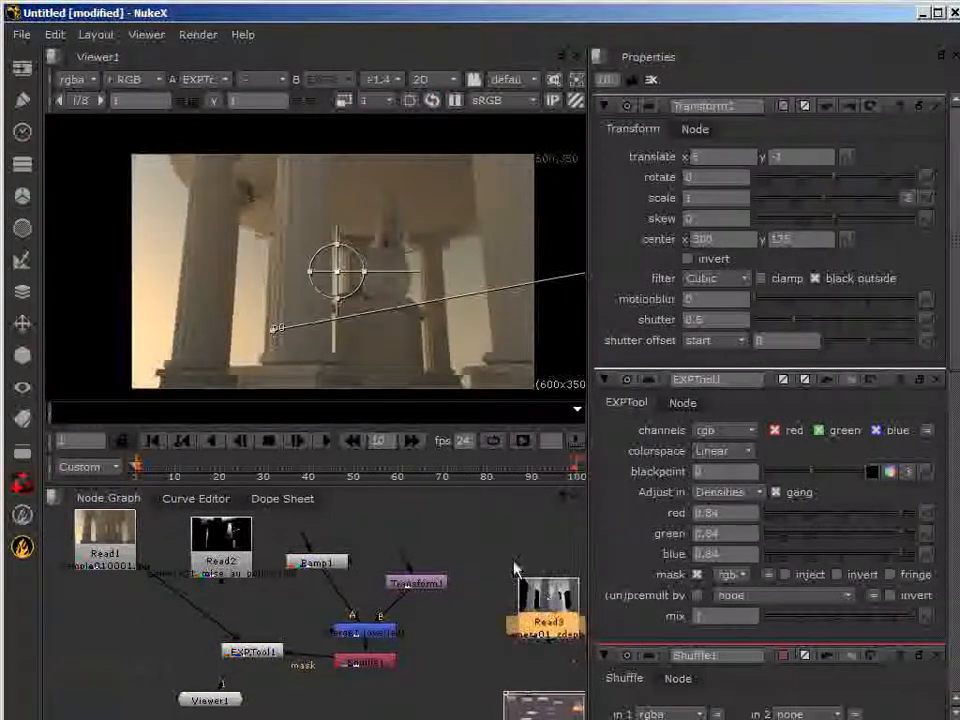
left_click(329, 573)
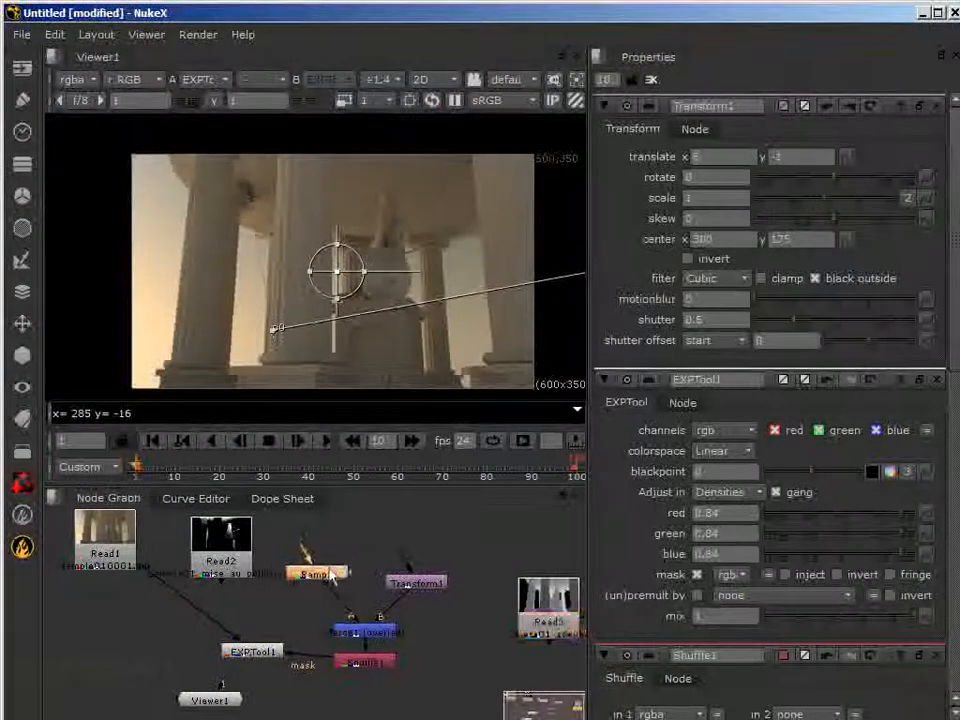
left_click_drag(224, 543, 489, 523)
left_click_drag(428, 584, 434, 594)
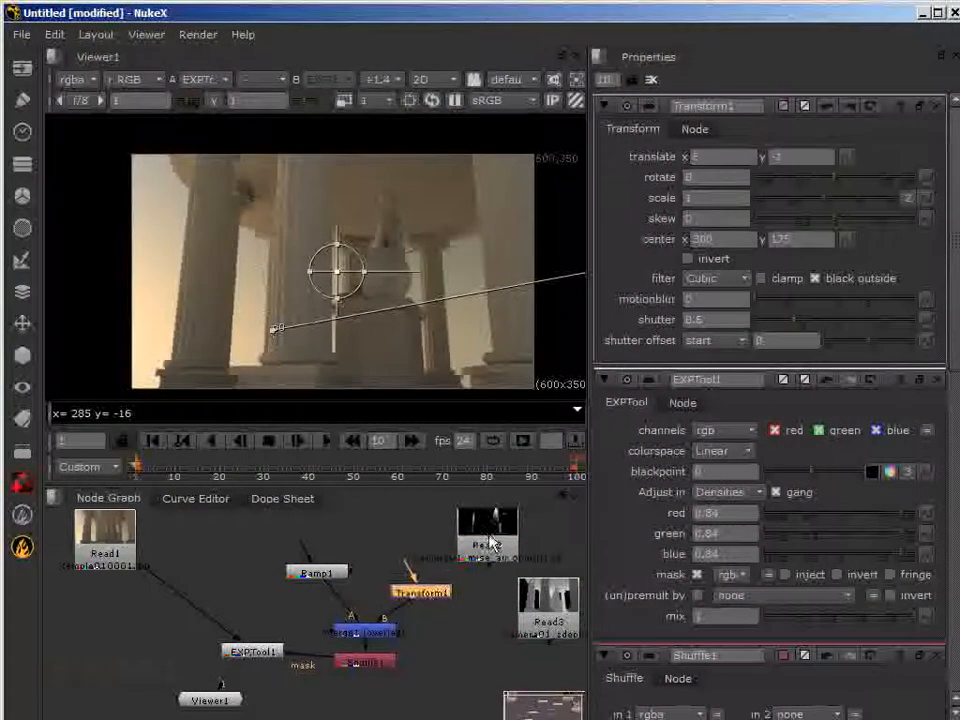
left_click_drag(489, 546, 479, 546)
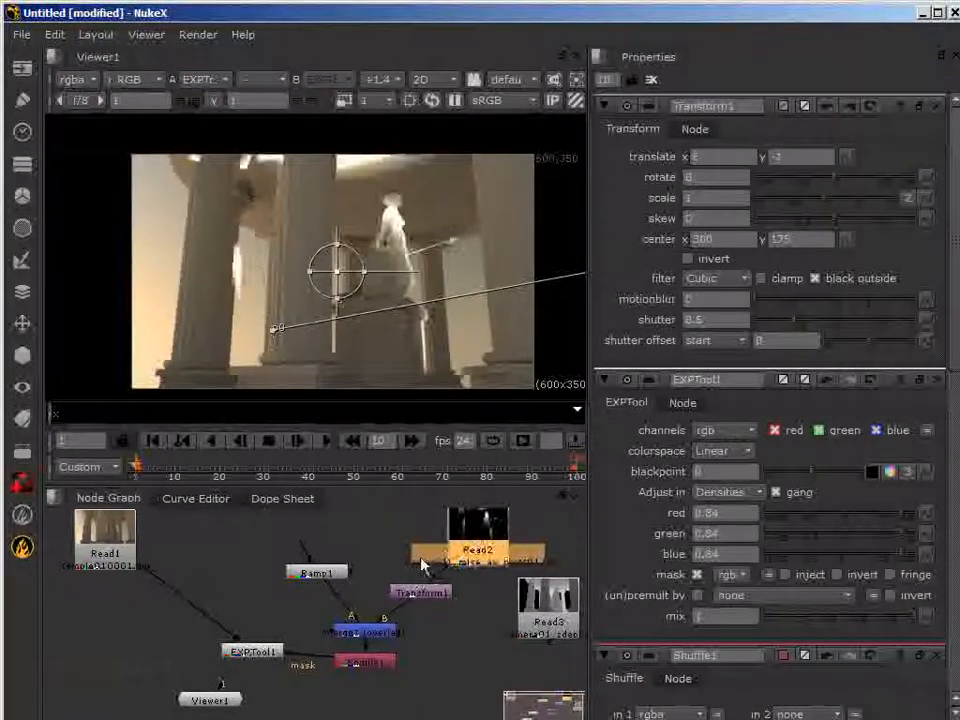
left_click_drag(487, 538, 484, 542)
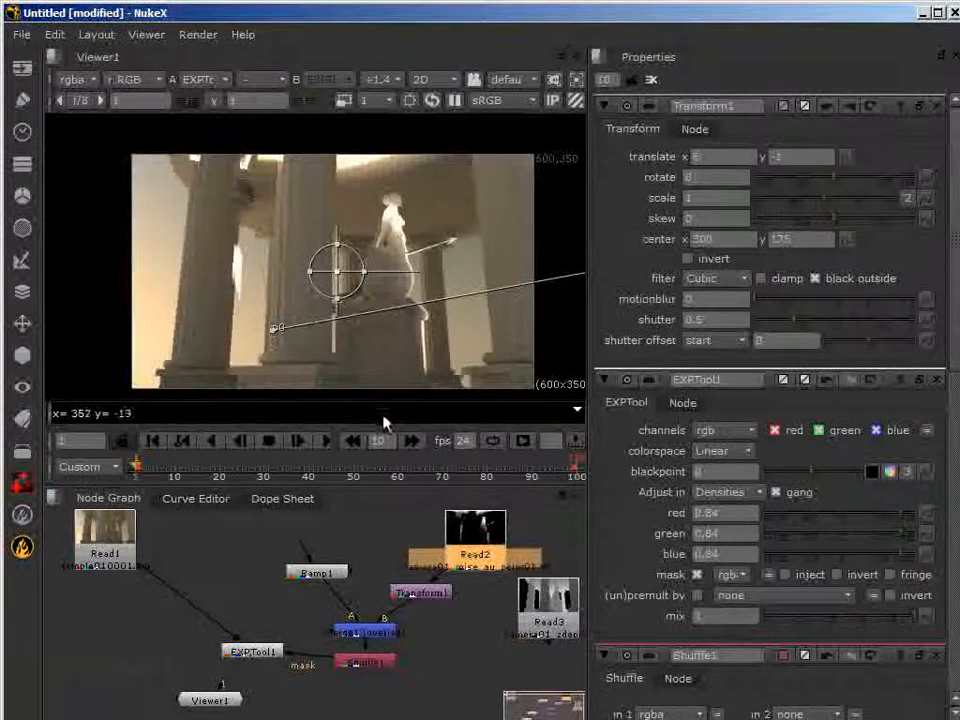
- Take Transform1 out of the mask chain and connect Merge1's B input directly to the mise_au_point Read node
left_click(426, 594)
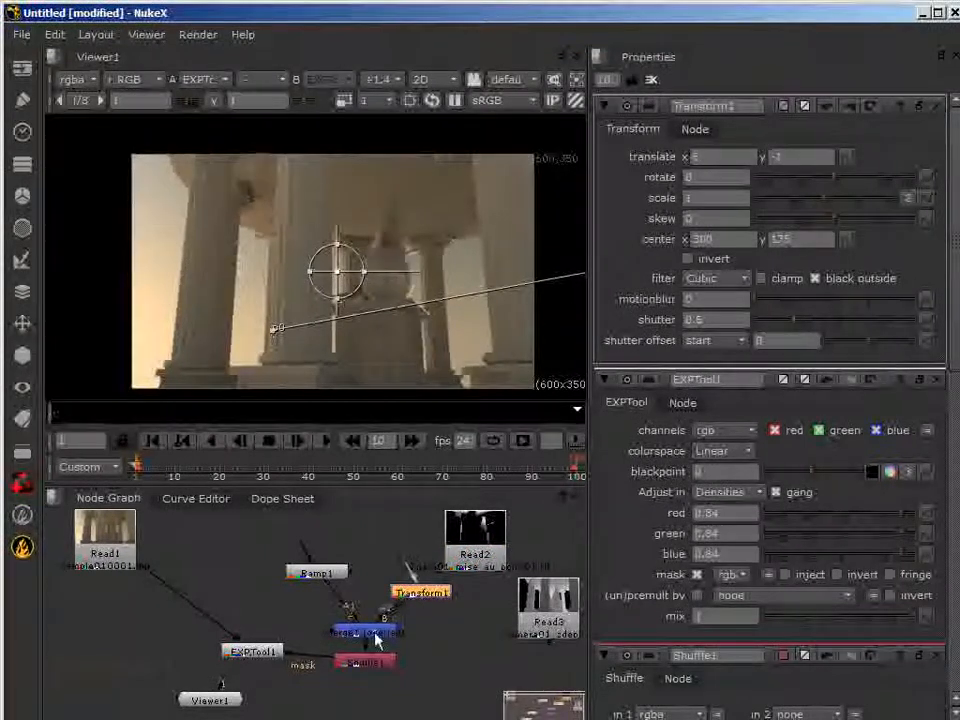
left_click_drag(436, 598, 472, 621)
left_click(407, 626)
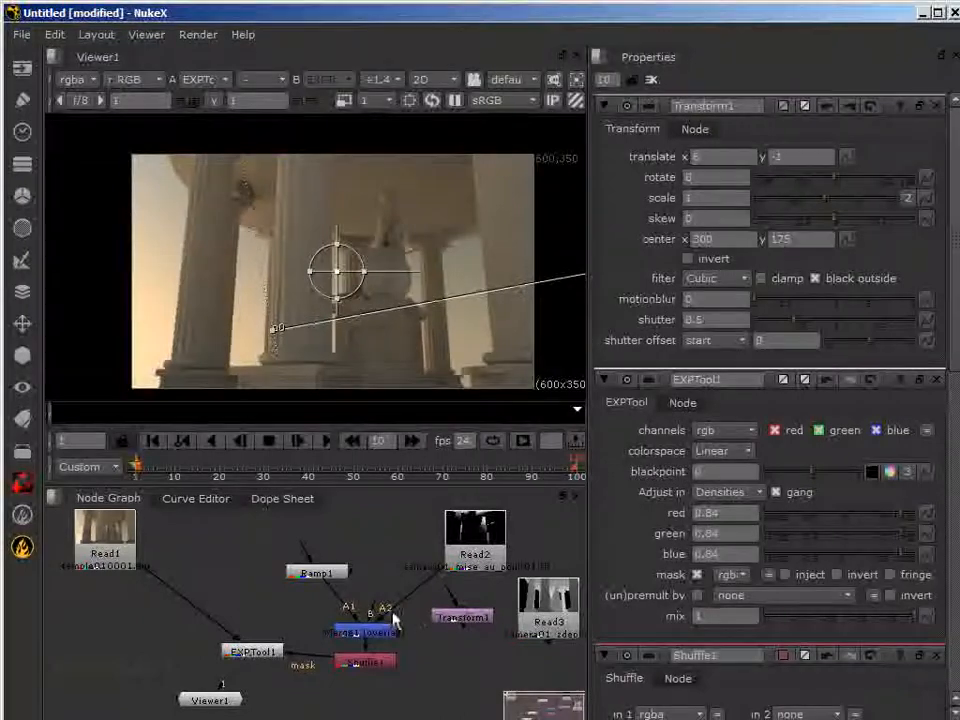
left_click_drag(394, 606, 488, 555)
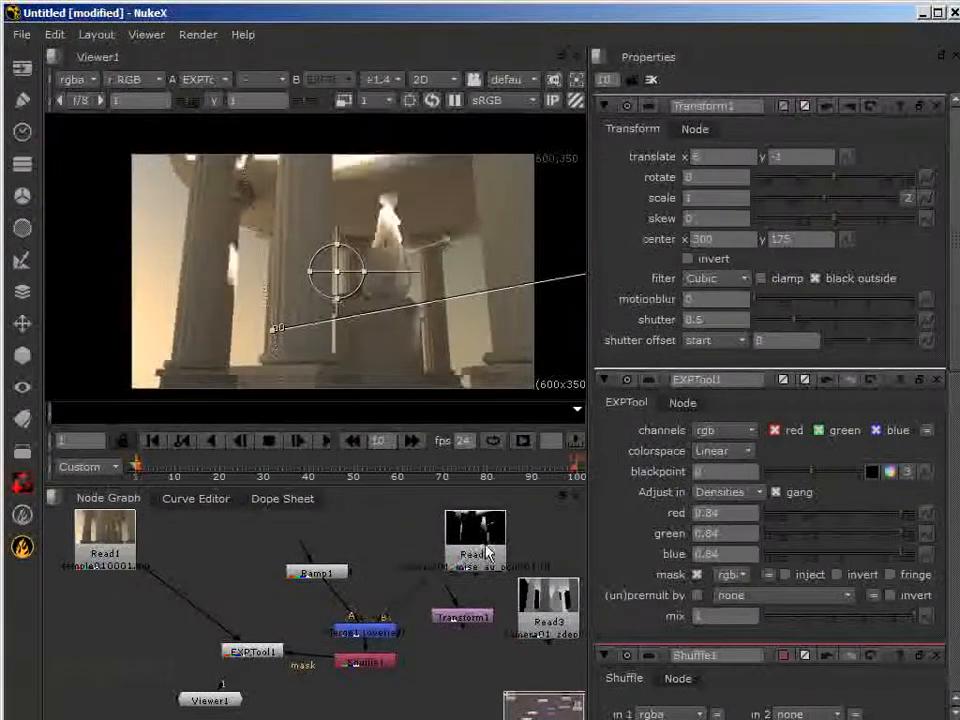
left_click(485, 547)
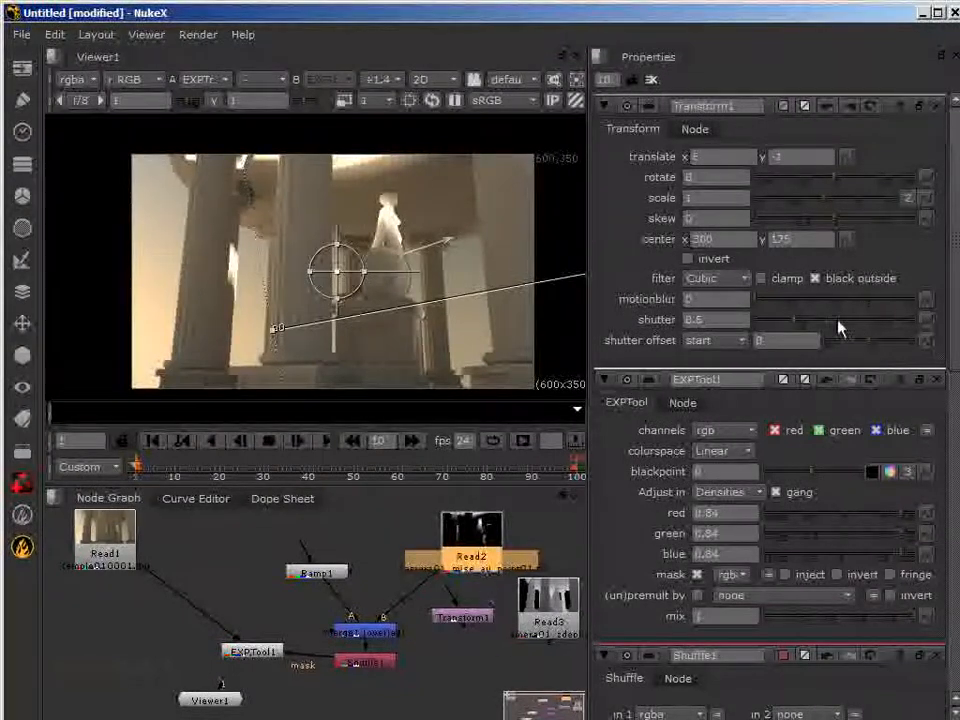
- Set EXPTool1's ganged red, green and blue densities to about 0.32
left_click_drag(848, 513, 870, 563)
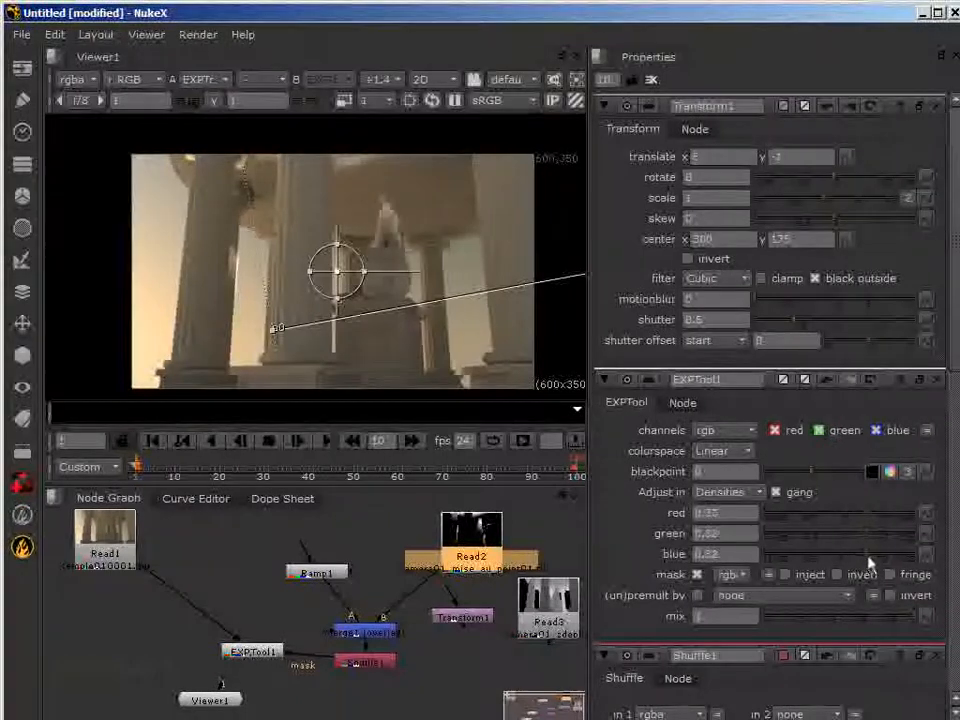
- Set EXPTool1's ganged red, green and blue densities to 0.2
left_click_drag(838, 567, 864, 574)
key("ctrl+z")
mouse_move(857, 576)
left_mouse_down()
mouse_move(874, 578)
mouse_move(855, 575)
left_mouse_up()
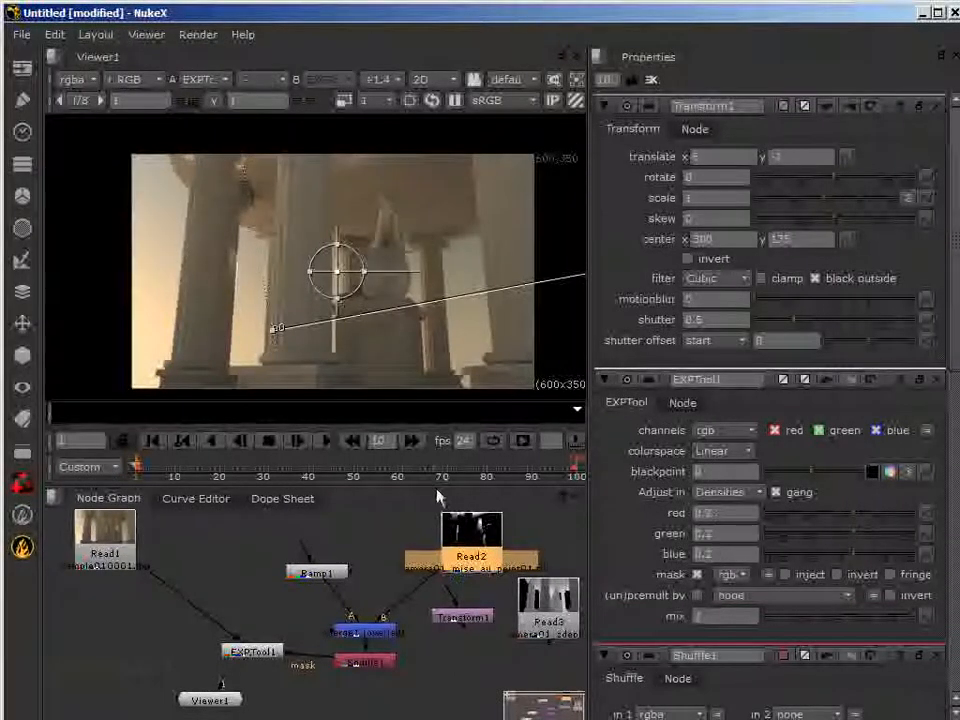
- Enlarge the node graph area and space out the nodes, placing Read2 above Merge1, Read3 beside it and Ramp1 between Read1 and Read2
left_click_drag(443, 484, 453, 417)
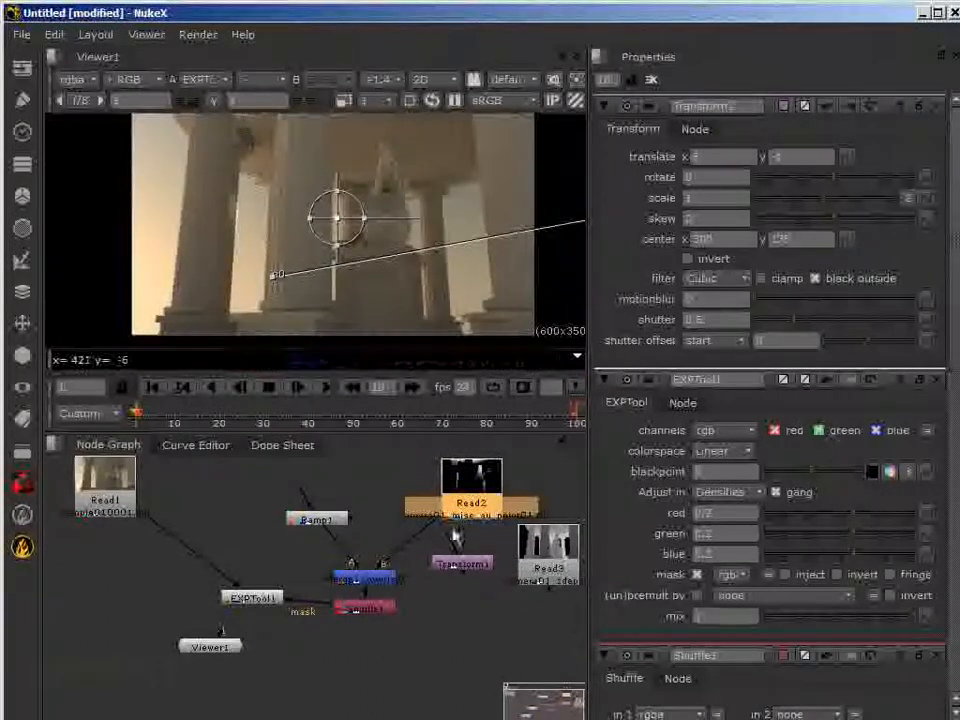
left_click_drag(470, 505, 390, 501)
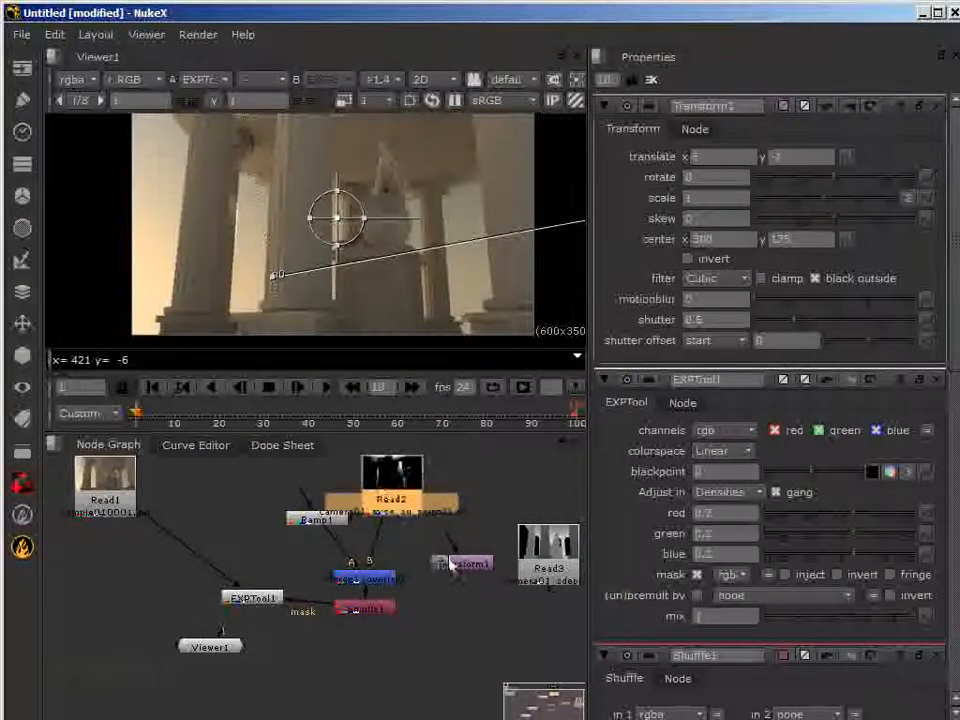
left_click_drag(462, 563, 459, 581)
left_click_drag(548, 552, 502, 488)
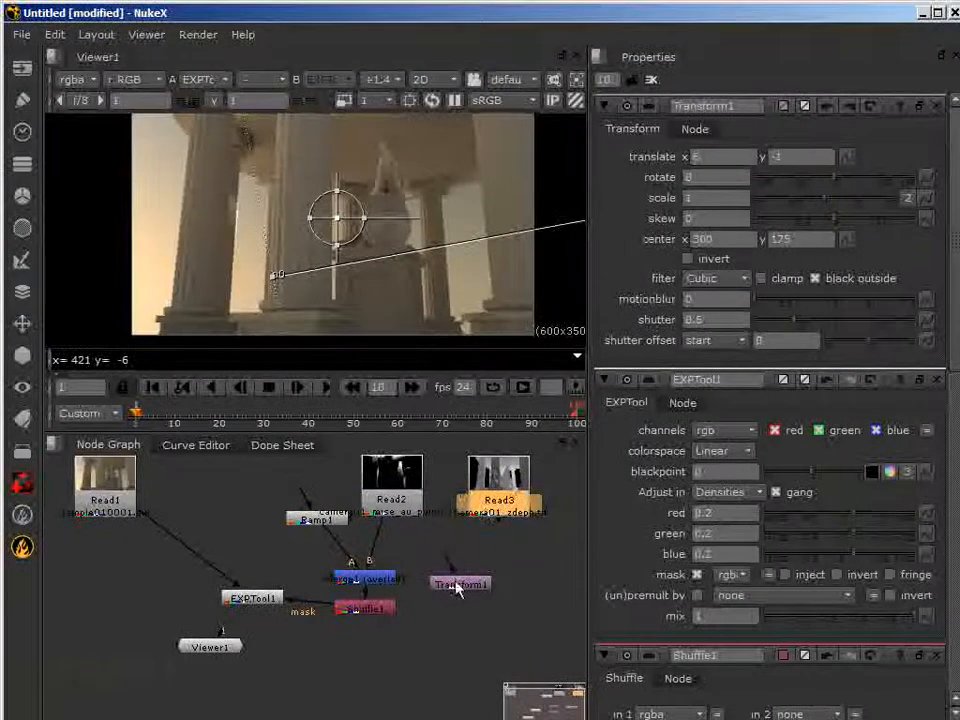
left_click_drag(455, 583, 457, 562)
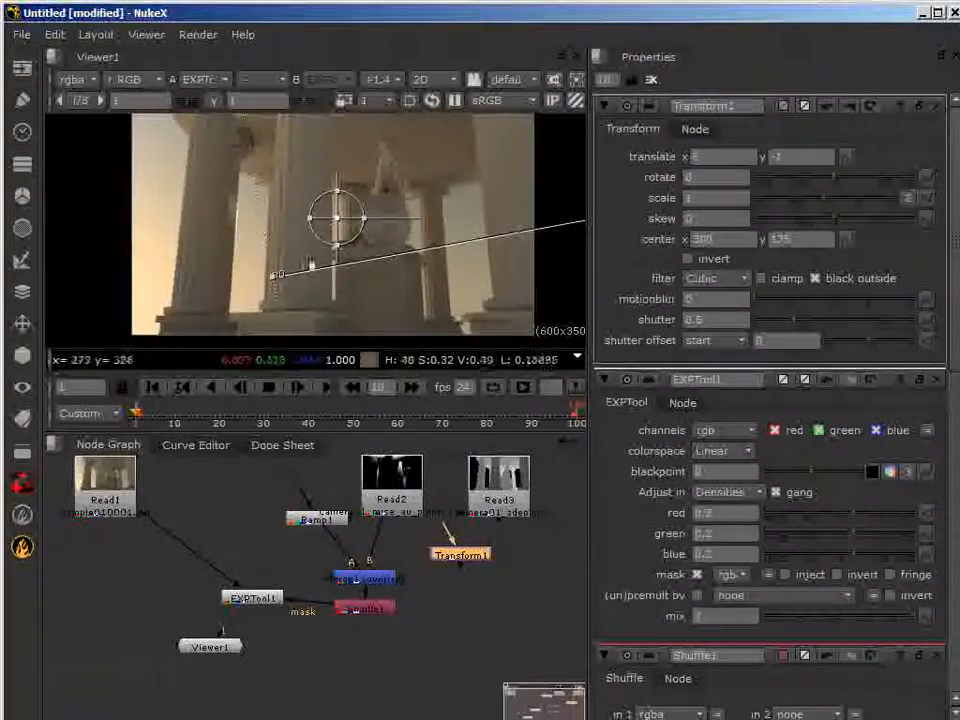
left_click_drag(322, 527, 269, 518)
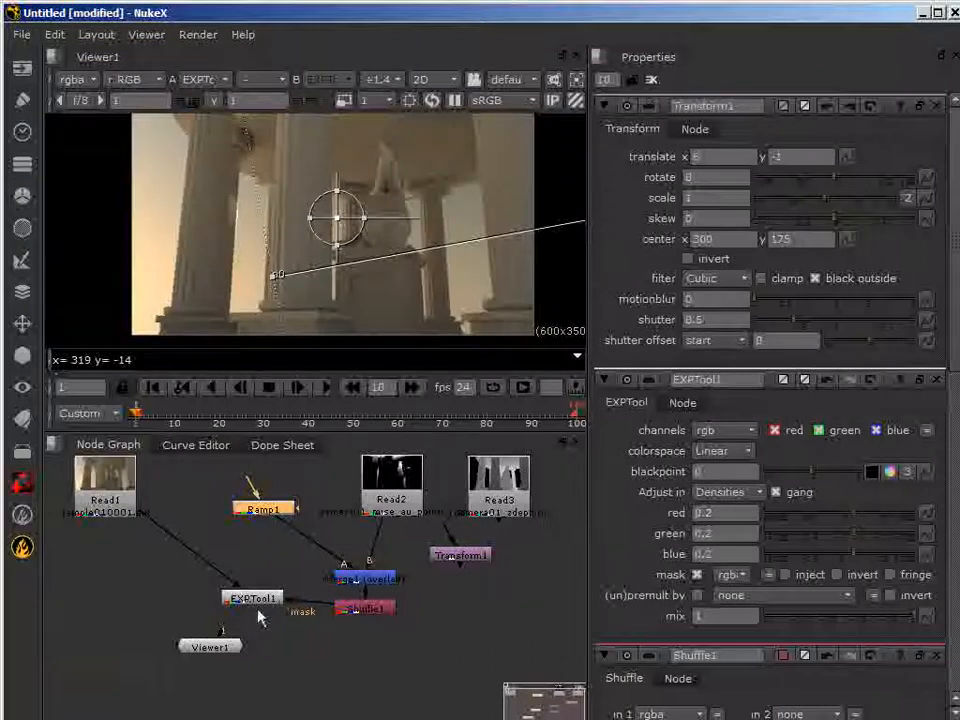
left_click_drag(254, 607, 241, 617)
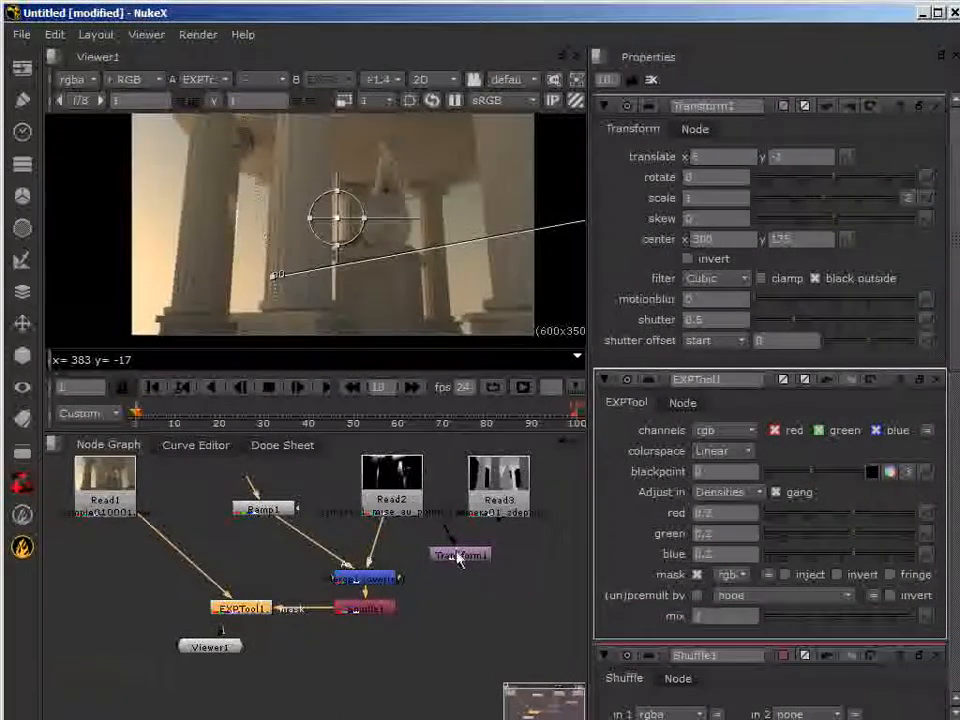
- Move the unused Transform1 node clear of the mask chain and delete it
left_click_drag(463, 560, 500, 614)
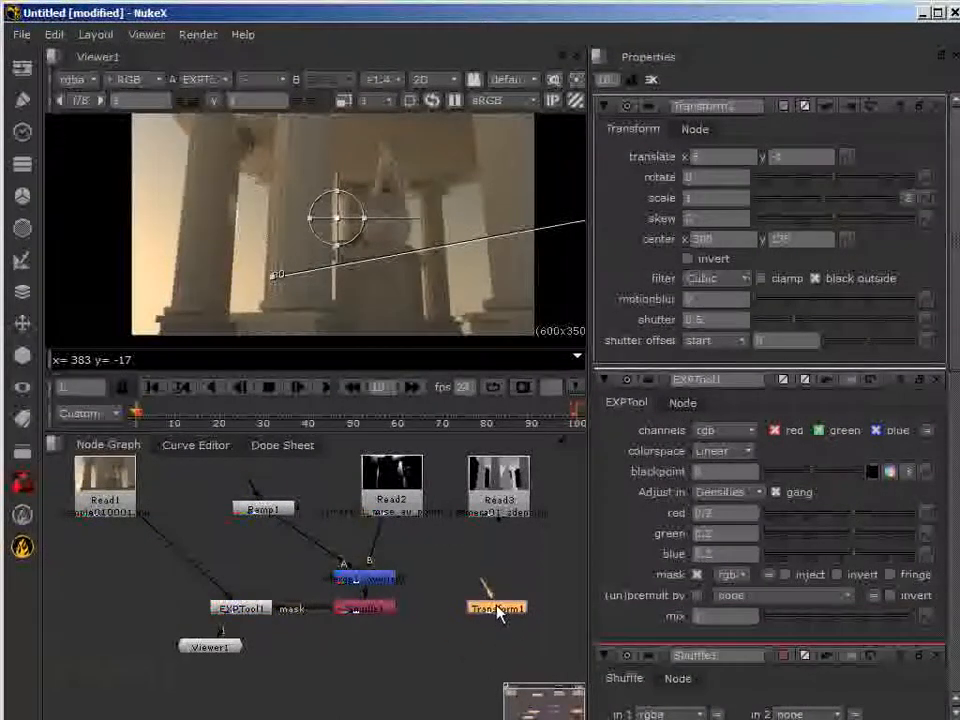
key("Delete")
middle_click_drag(426, 628, 460, 645)
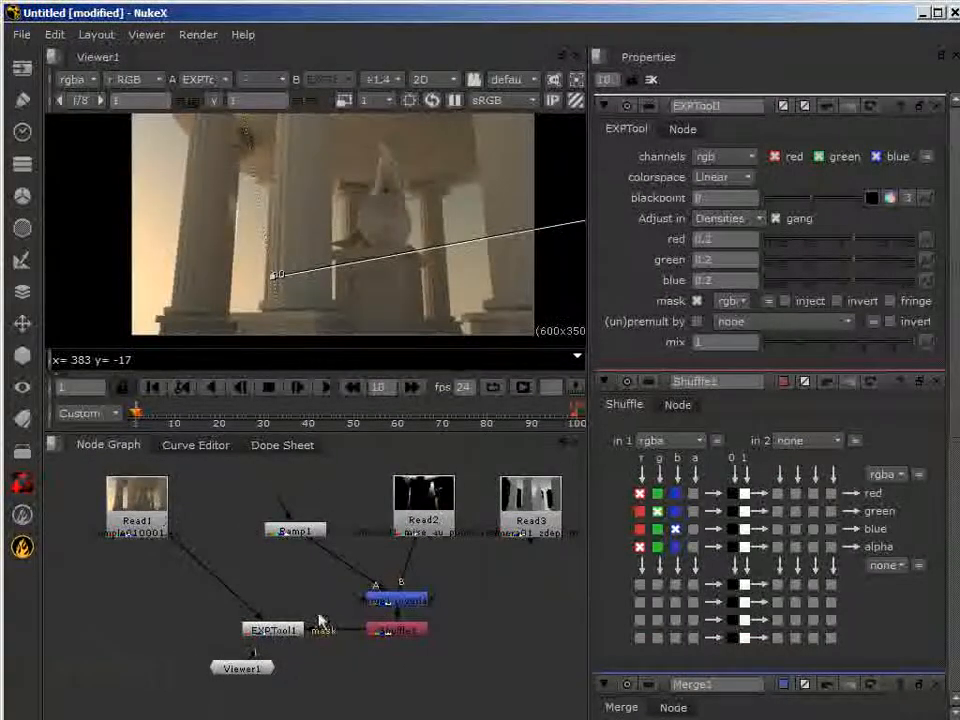
- Delete the Merge1 and Shuffle1 nodes from the mask chain between Read2 and EXPTool1
left_click(295, 527)
left_click_drag(296, 519, 301, 518)
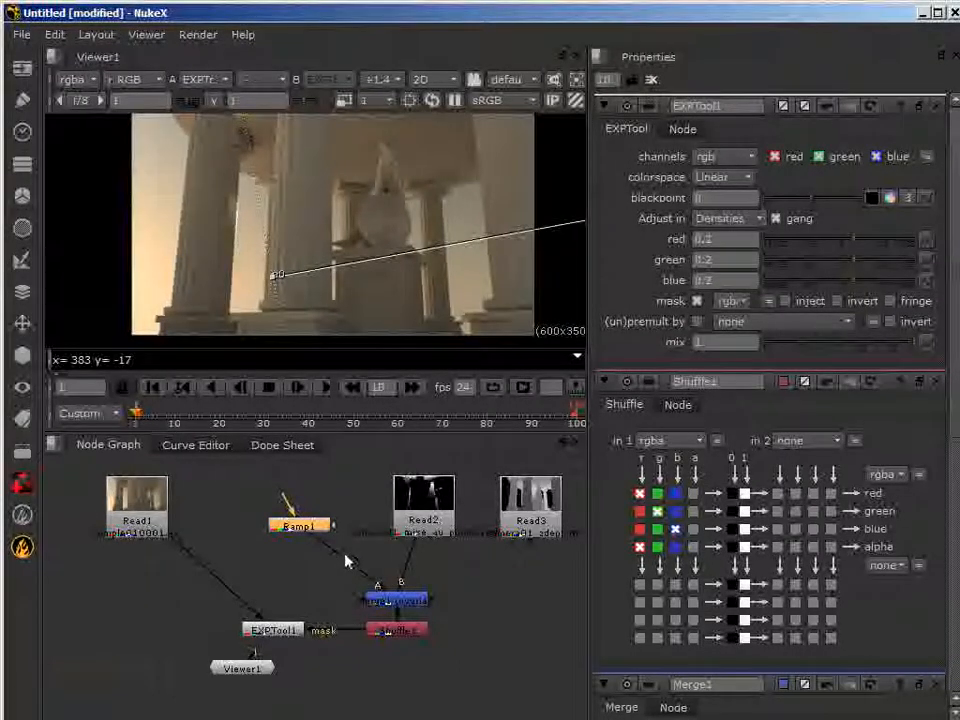
left_click(424, 505)
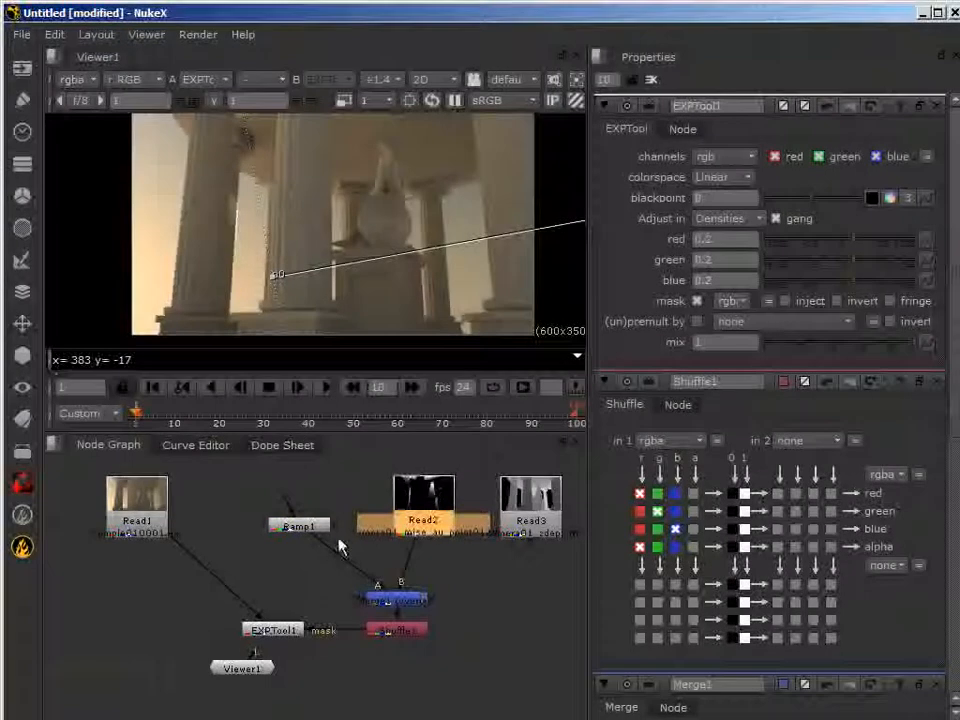
left_click_drag(318, 535, 329, 536)
left_click(393, 600)
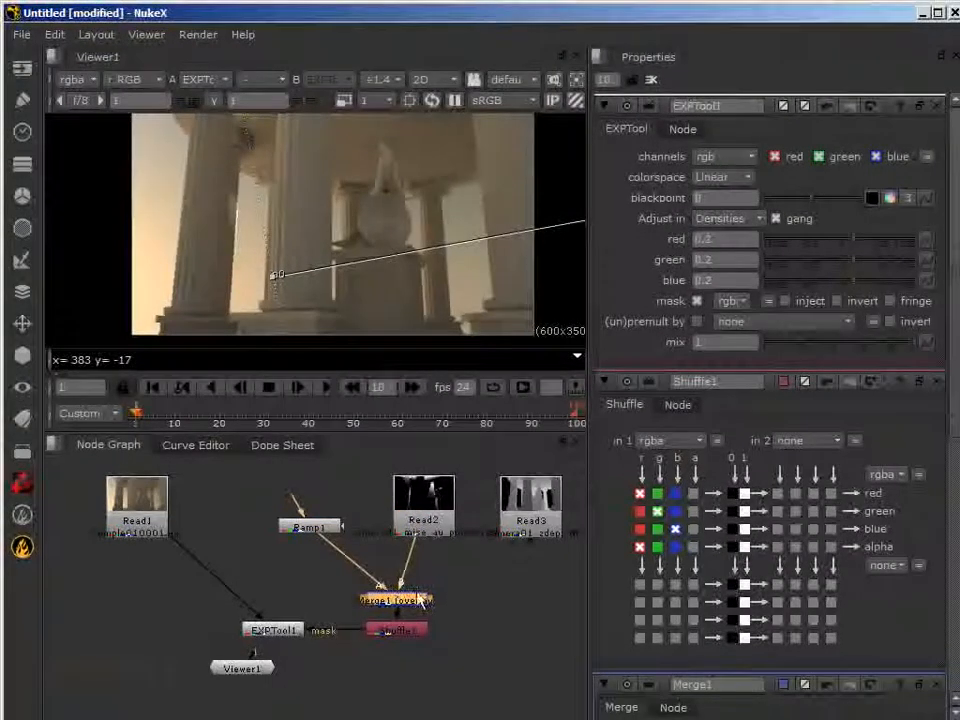
key("Delete")
left_click(405, 630)
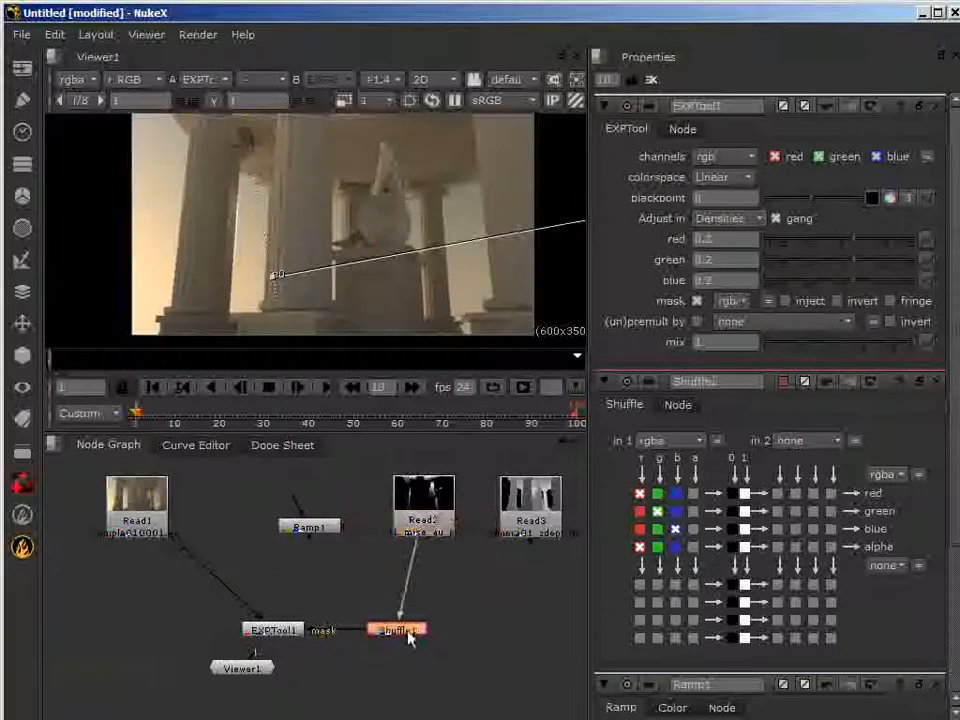
key("Delete")
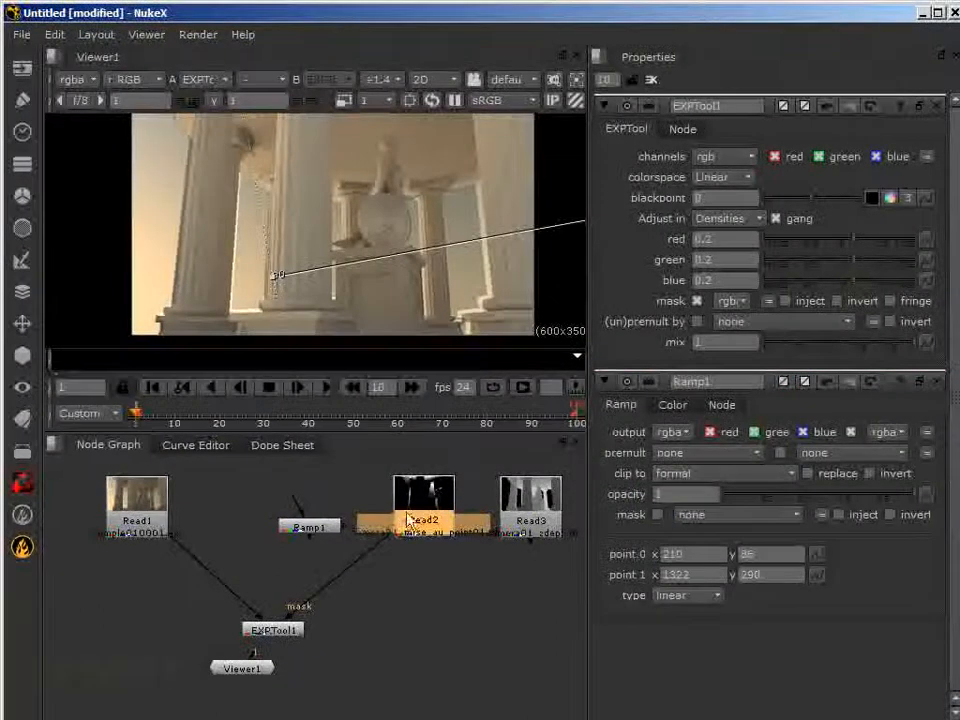
- Disconnect EXPTool1's mask input from Read2 and delete the Ramp1 node
left_click_drag(417, 518, 422, 526)
left_click_drag(294, 614, 456, 688)
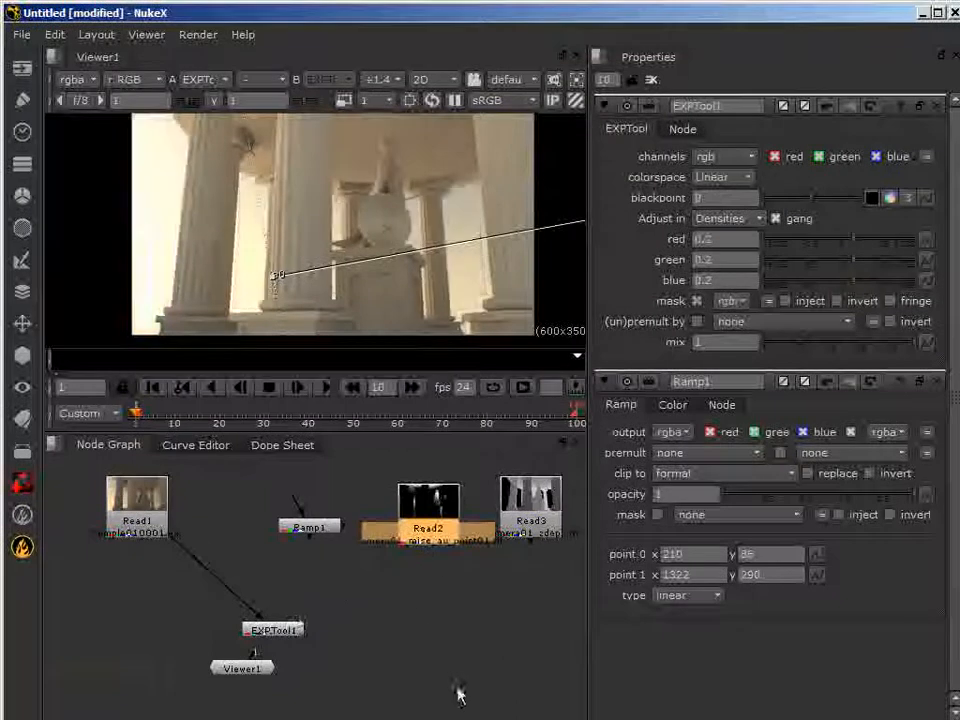
left_click(313, 530)
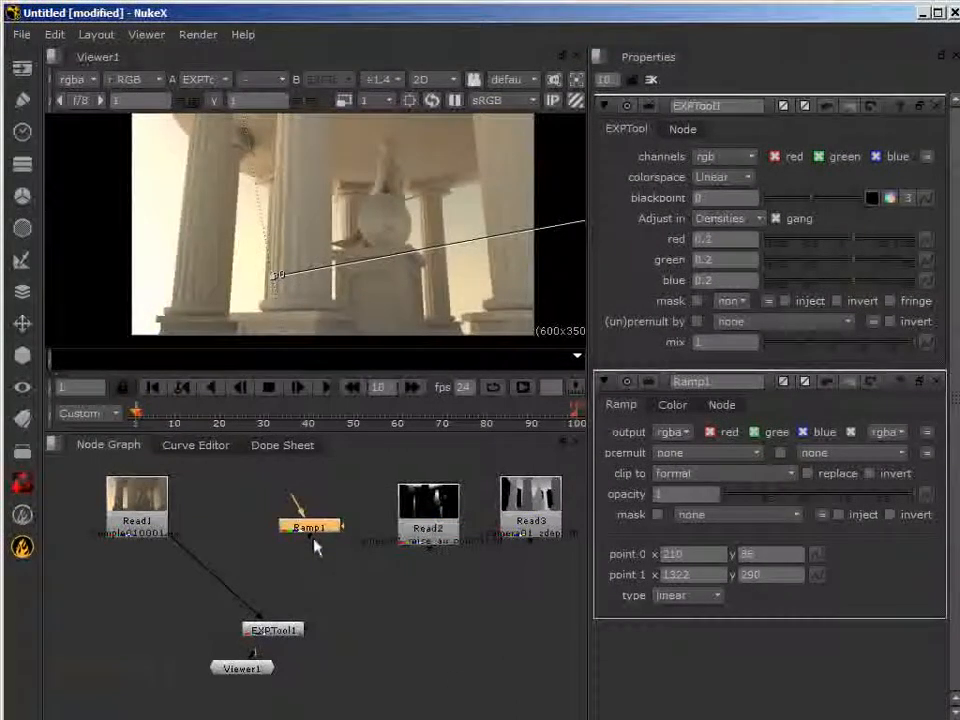
key("Delete")
- Shift Read2, Read3 and Viewer1 in the node graph and delete the EXPTool1 node
left_click(415, 518)
left_click_drag(415, 518, 384, 515)
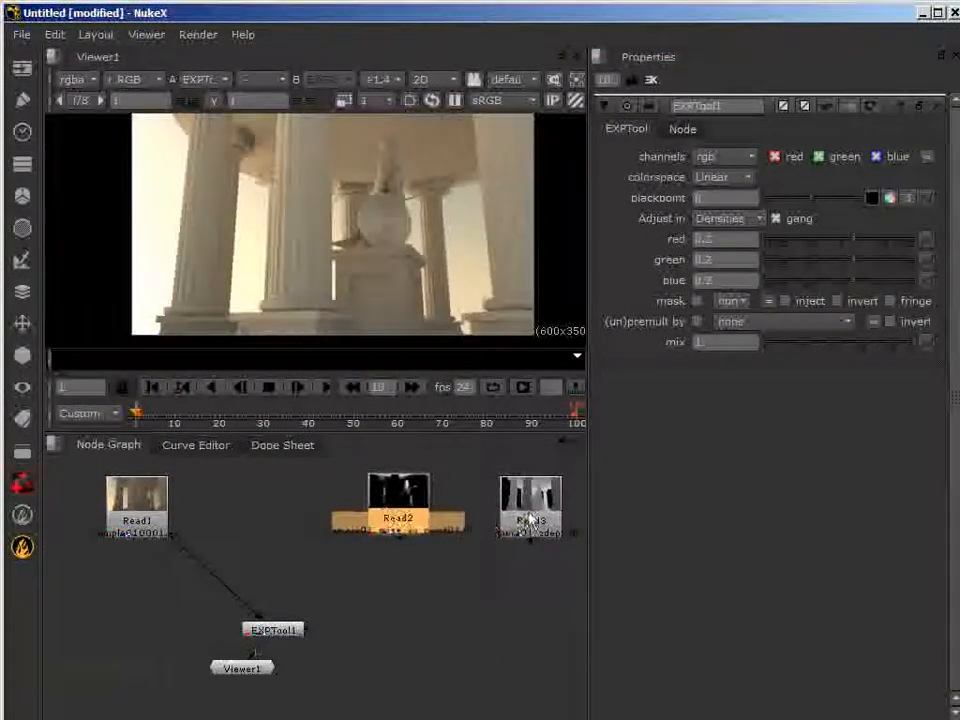
left_click_drag(530, 500, 500, 500)
left_click_drag(250, 685, 268, 655)
left_click(294, 628)
key("Delete")
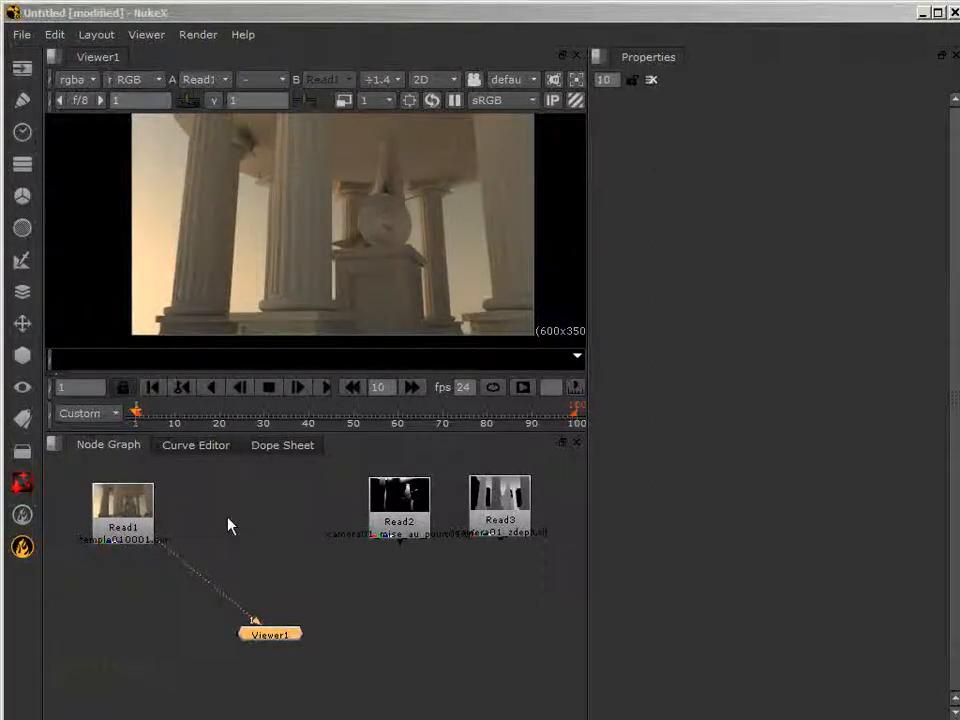
- Tidy the node graph by repositioning Read1 and Read2 and moving Viewer1 closer beneath Read1
left_click(397, 512)
left_click_drag(403, 504, 400, 507)
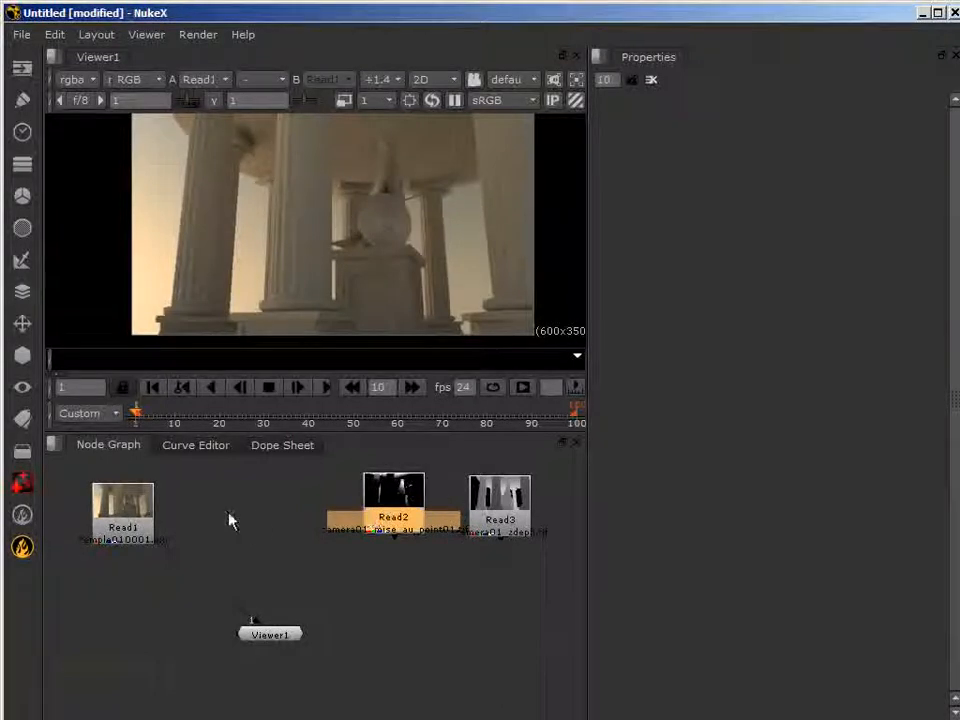
left_click_drag(138, 510, 147, 505)
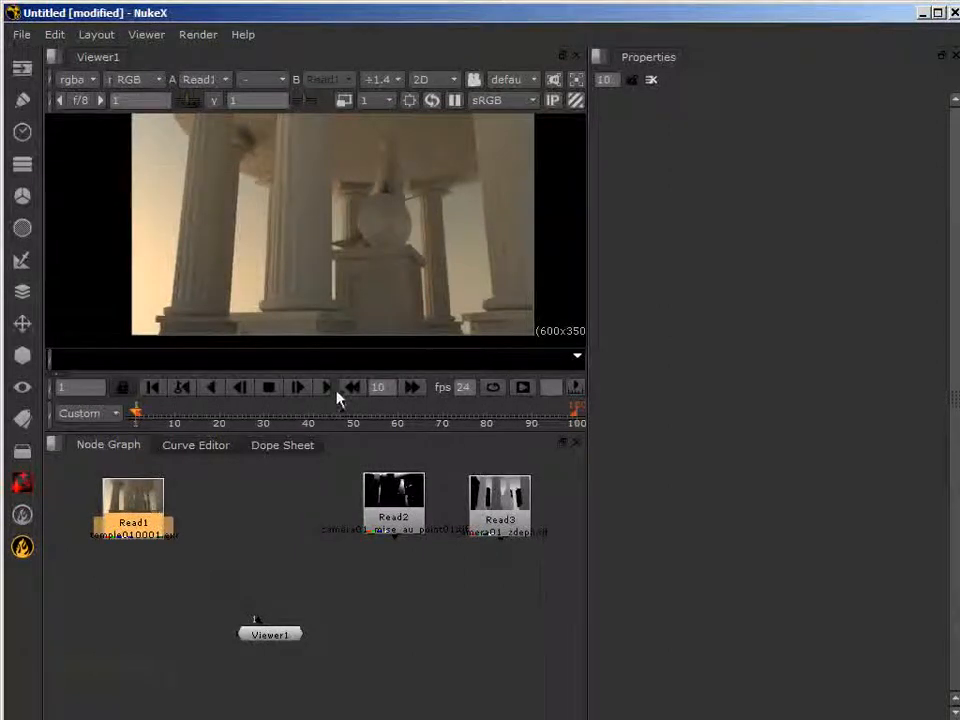
mouse_move(285, 645)
left_mouse_down()
mouse_move(345, 634)
mouse_move(251, 639)
mouse_move(290, 633)
left_mouse_up()
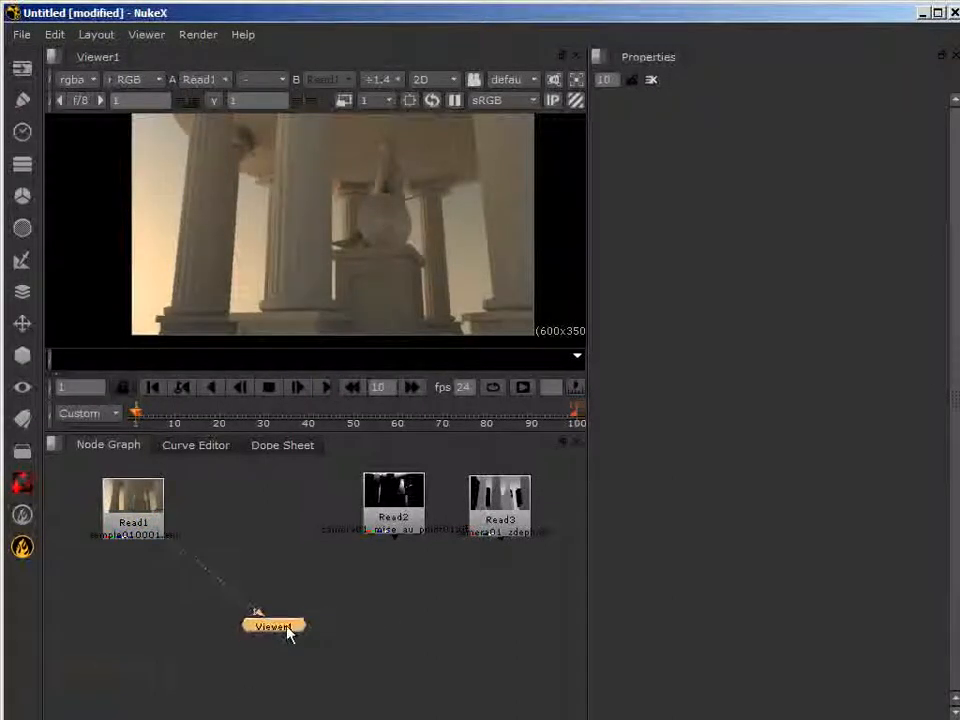
left_click_drag(135, 503, 126, 503)
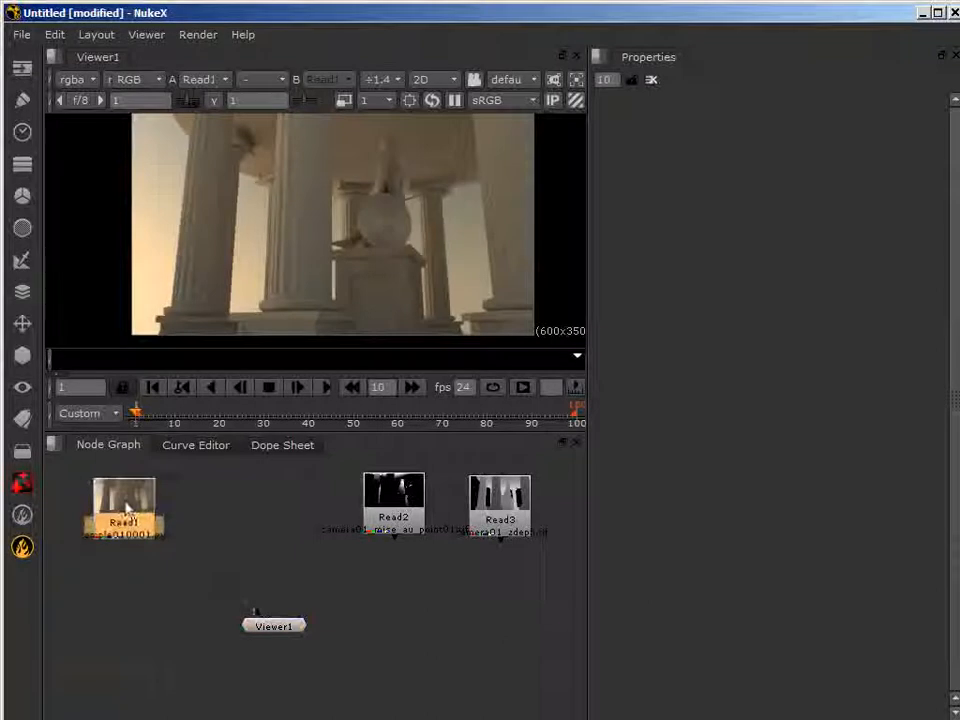
left_click_drag(298, 626, 270, 617)
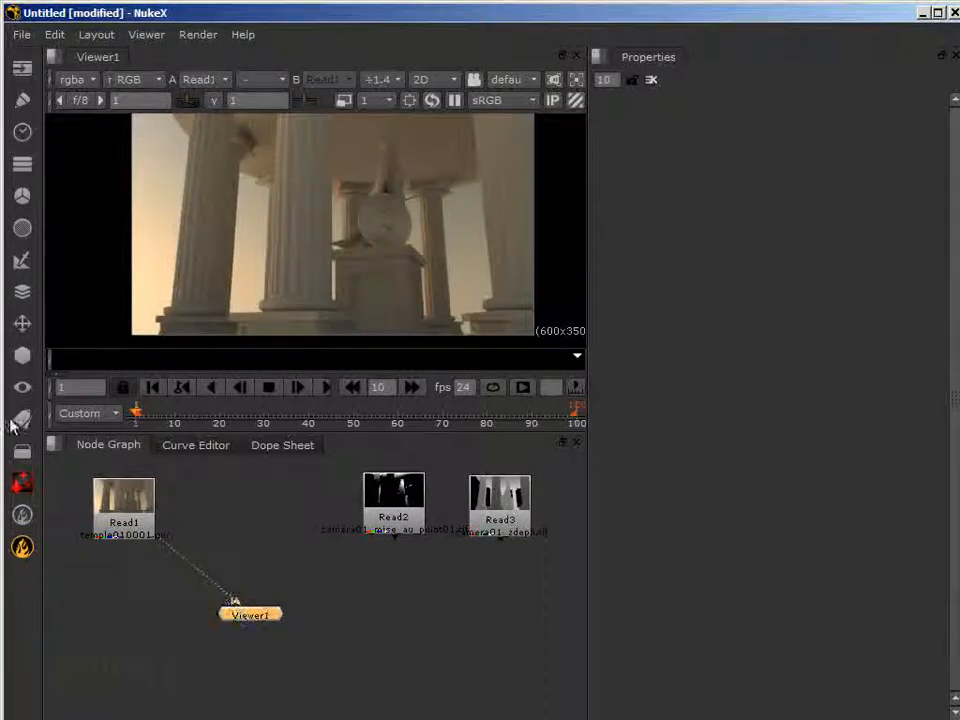
- Look through the 3D, Views, MetaData and Other node categories for a suitable node
left_click(20, 358)
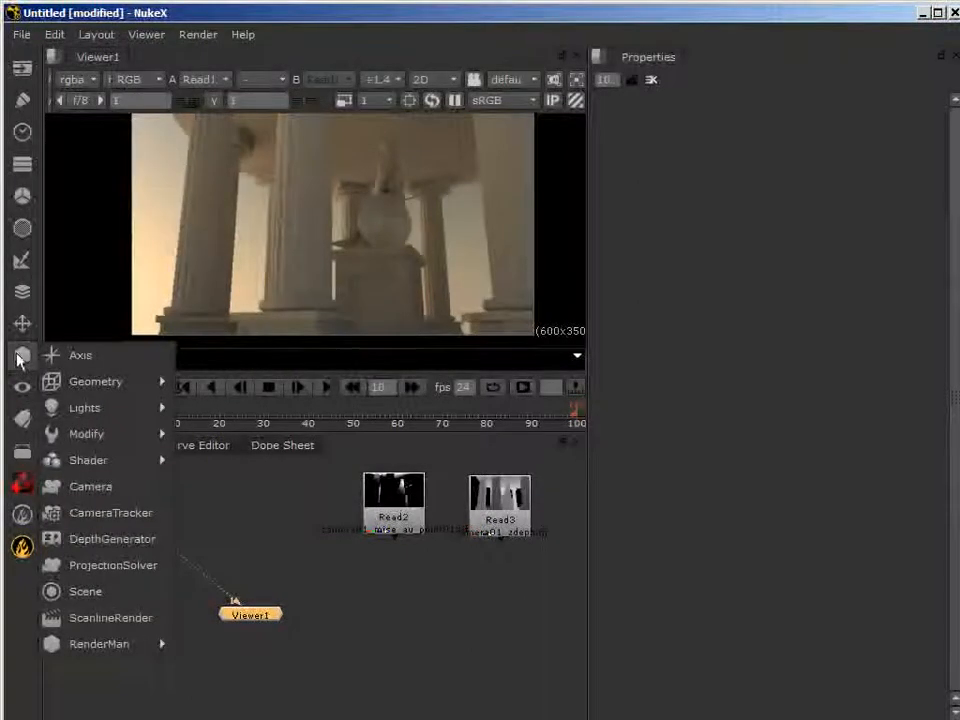
left_click(22, 389)
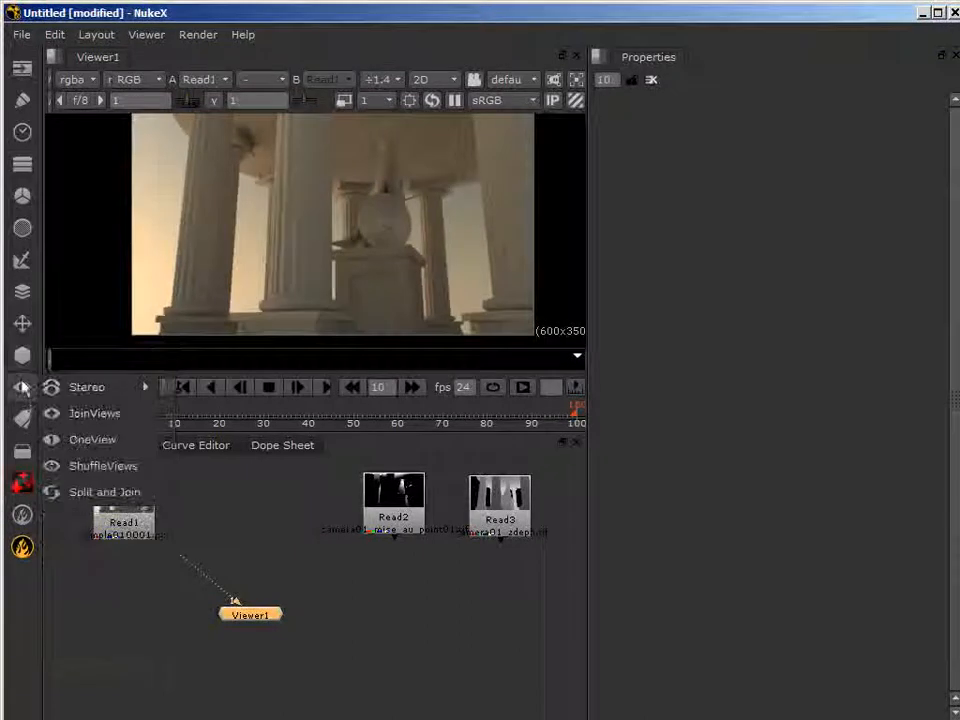
left_click(21, 358)
left_click(20, 397)
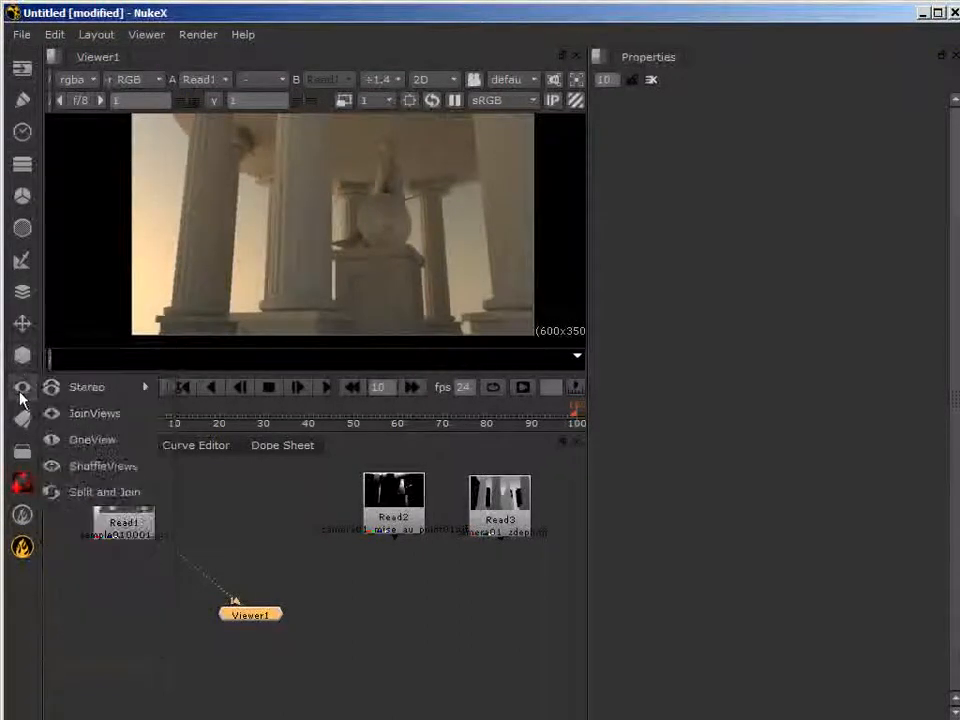
left_click(20, 420)
left_click(19, 391)
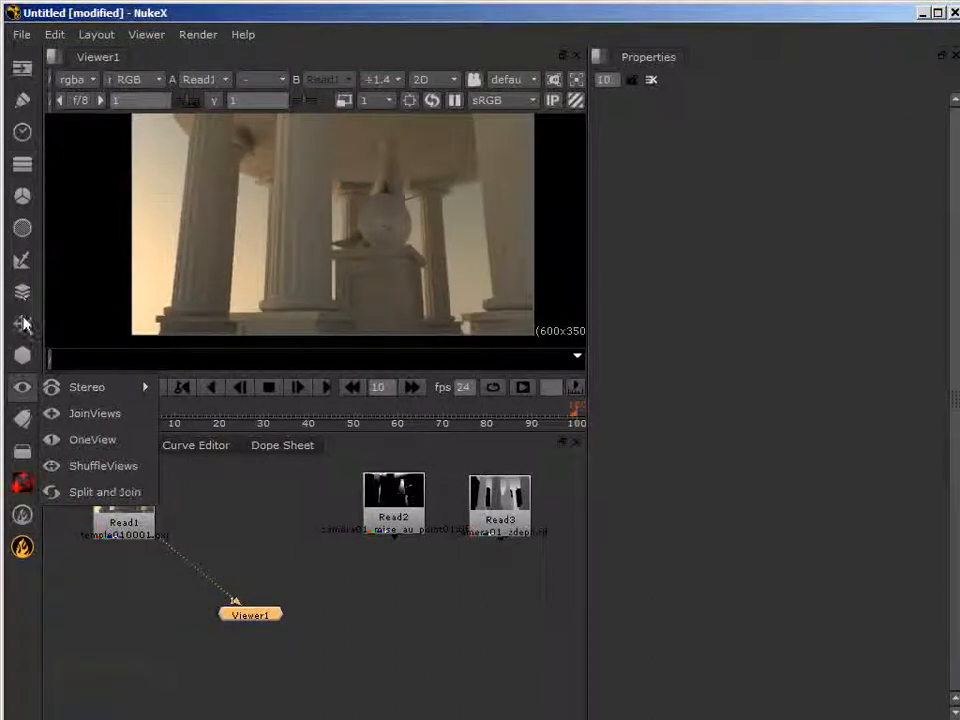
left_click(24, 355)
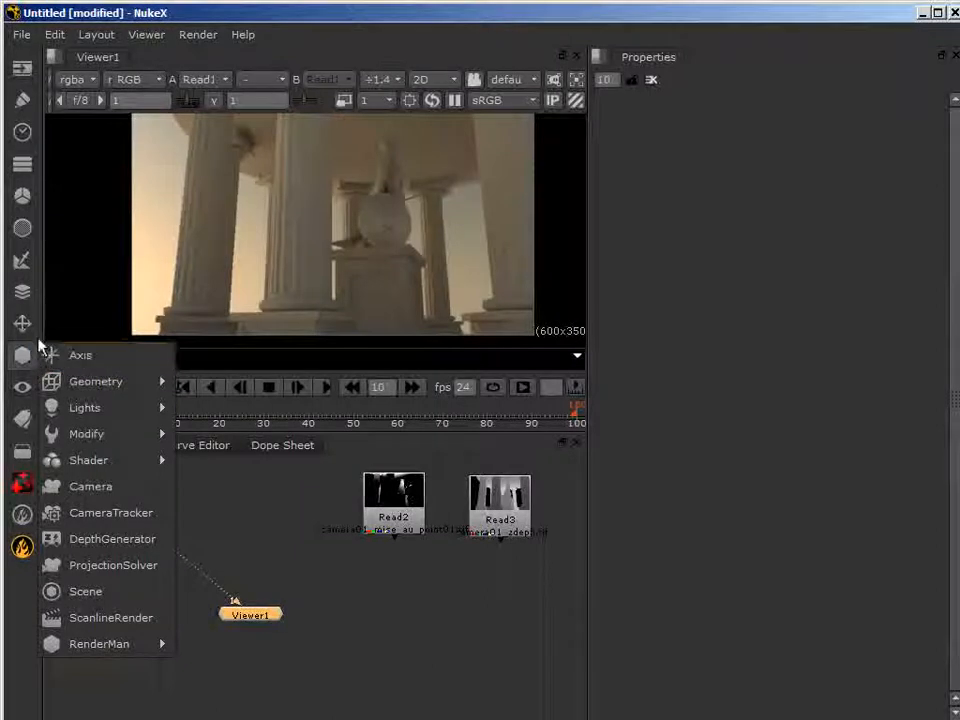
left_click(20, 455)
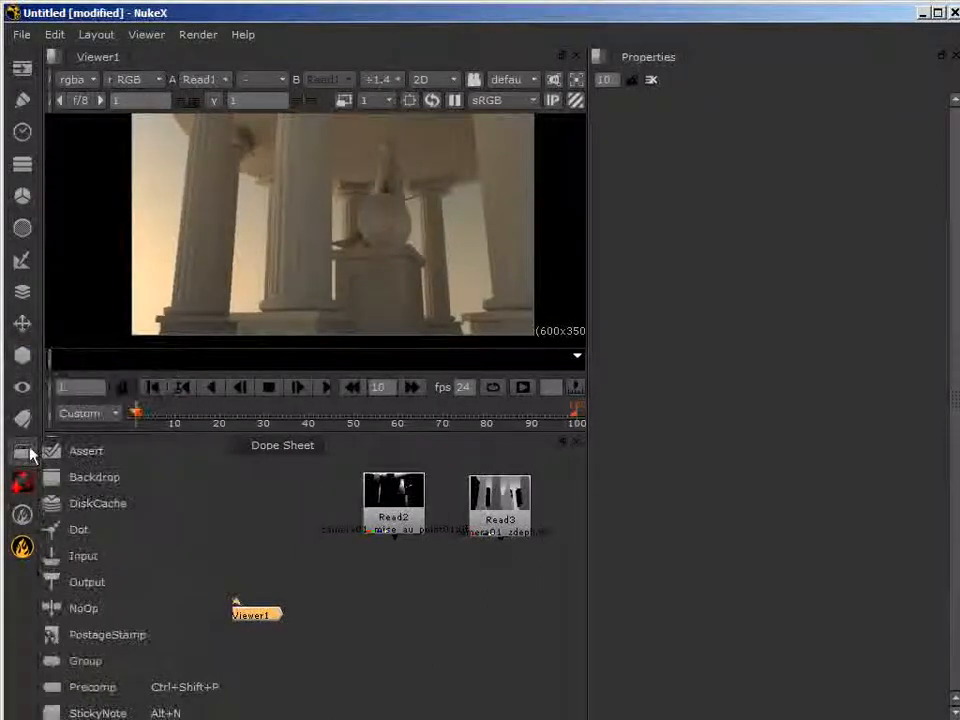
left_click(82, 453)
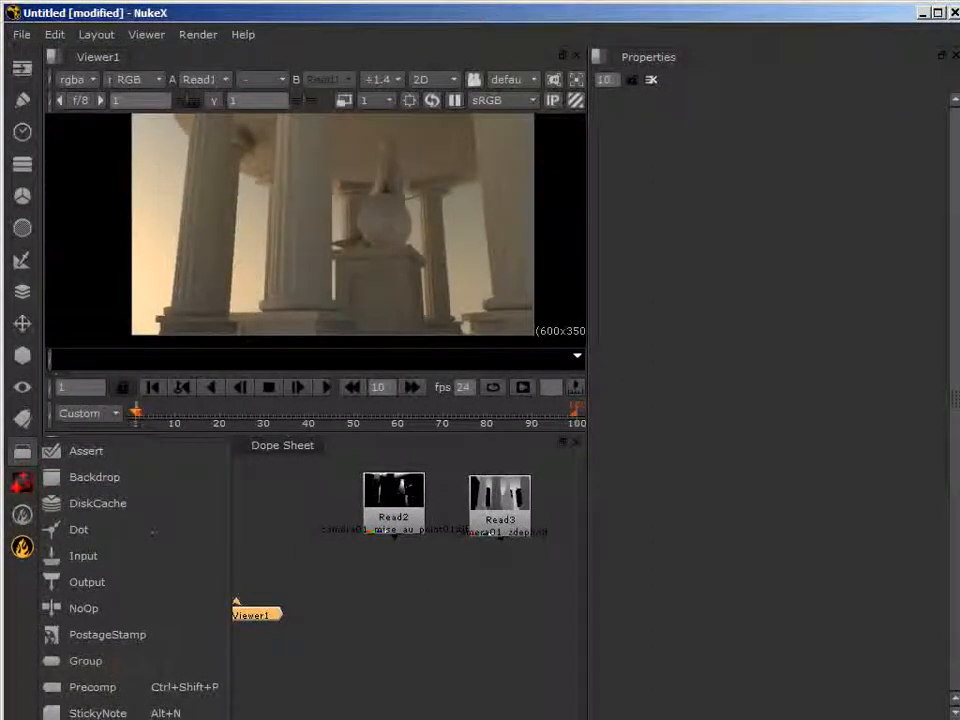
key("Escape")
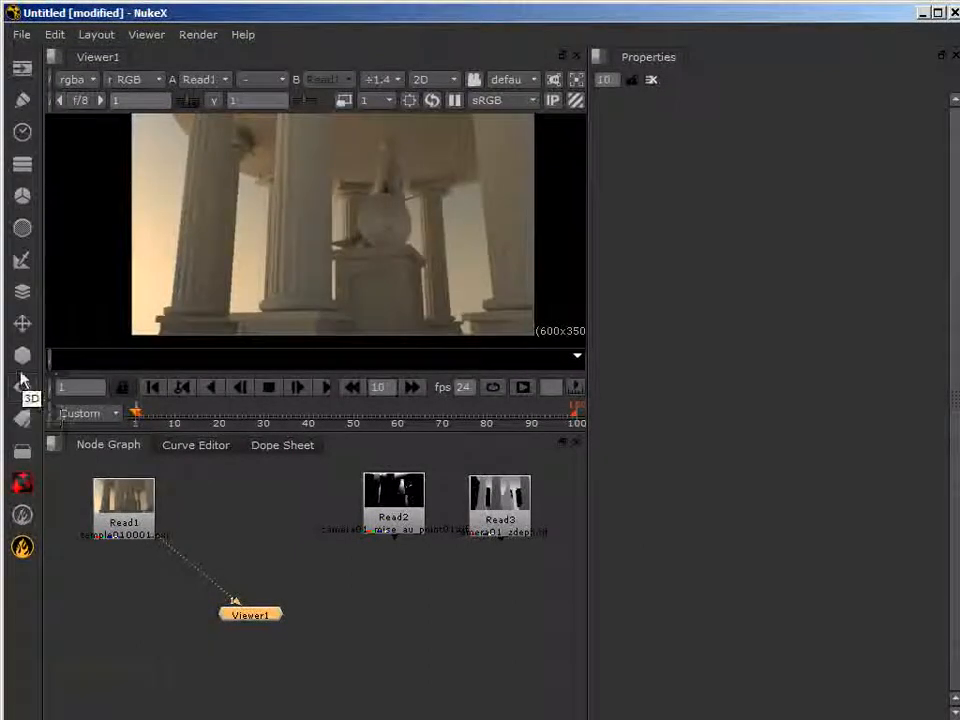
- Find the ReLight node in the full list of available nodes and add it to the node graph
left_click(22, 451)
mouse_move(100, 719)
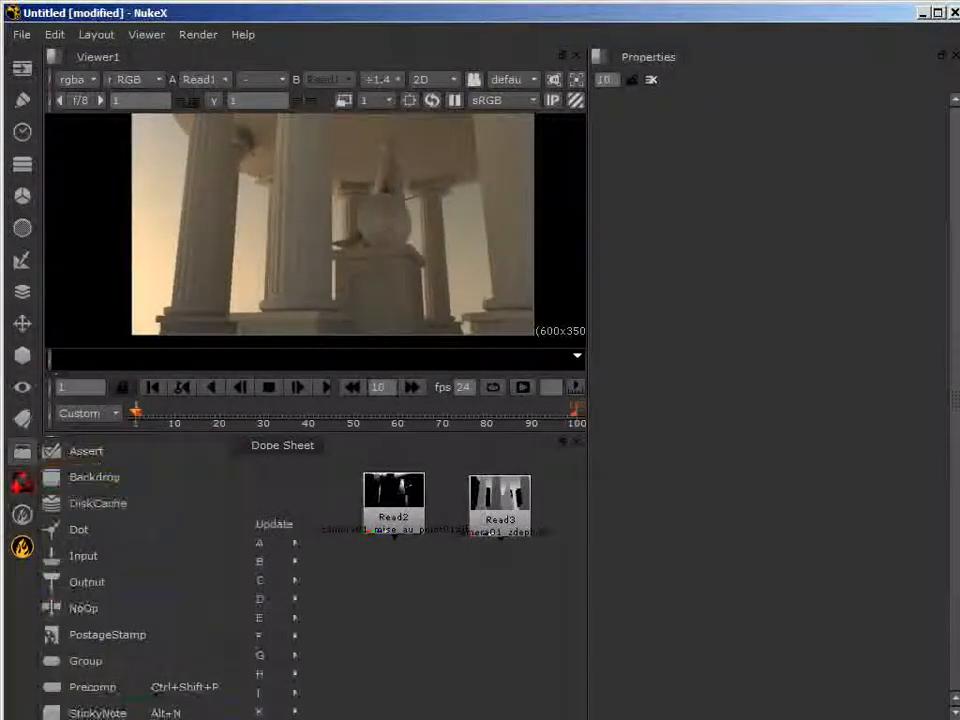
mouse_move(266, 550)
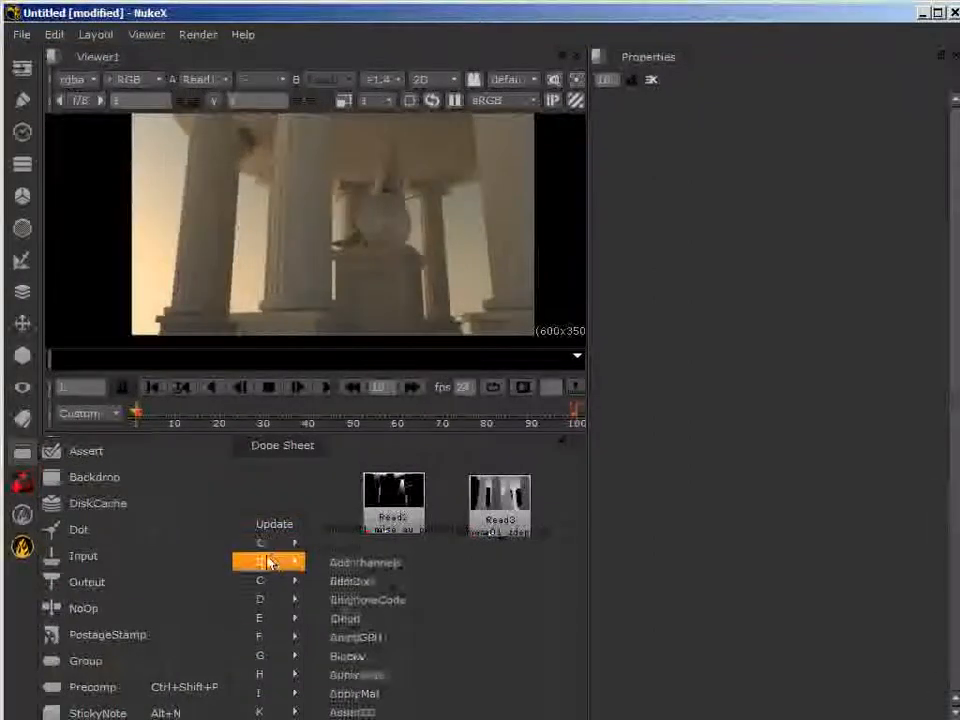
mouse_move(272, 598)
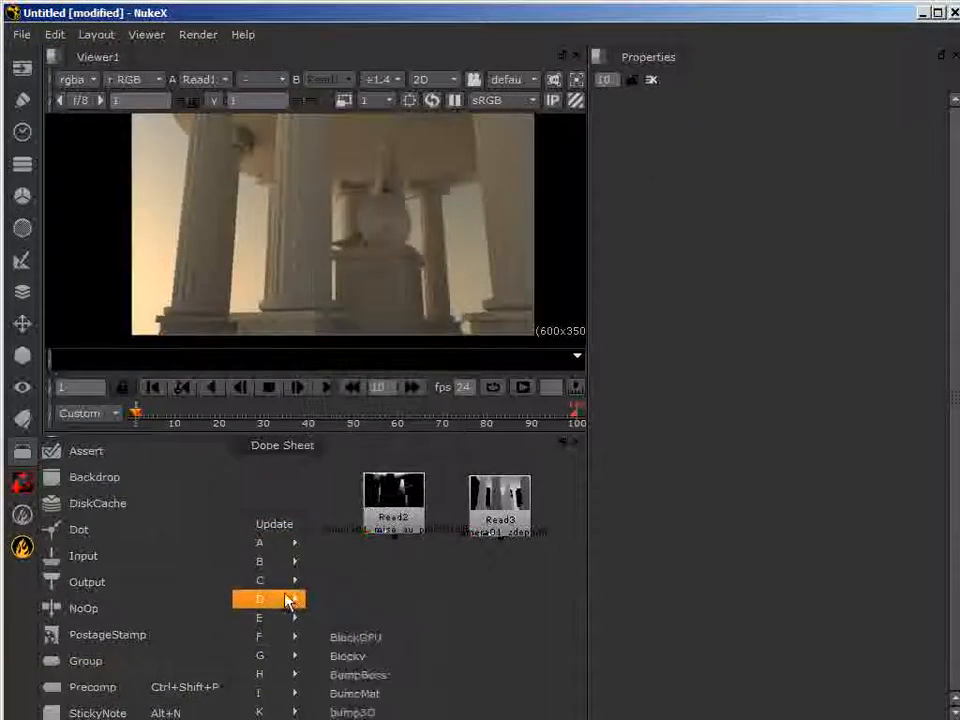
mouse_move(285, 673)
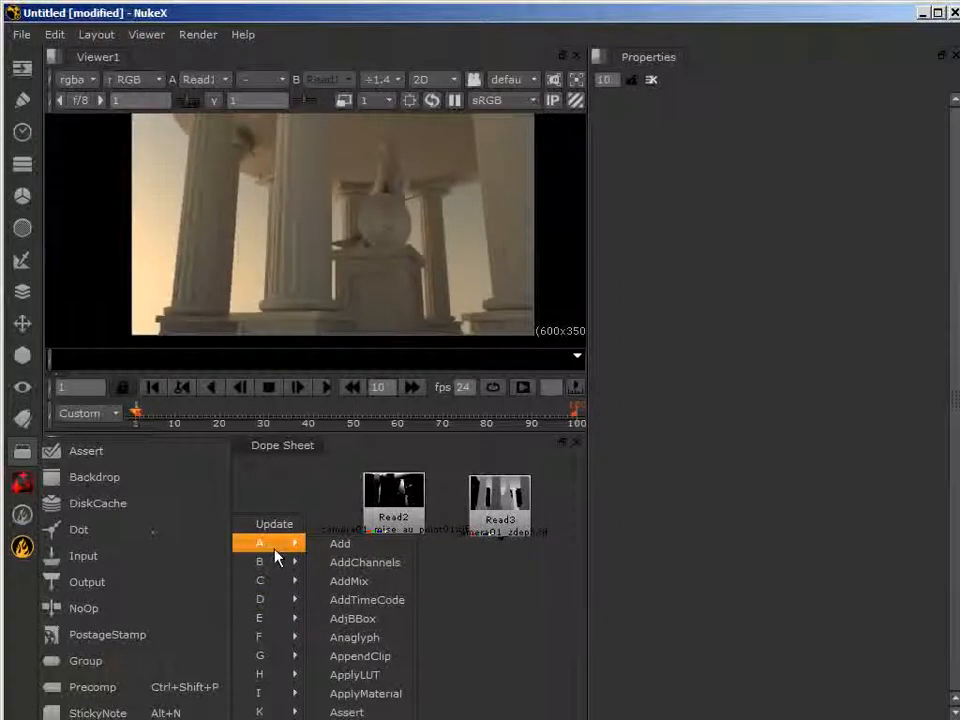
mouse_move(272, 719)
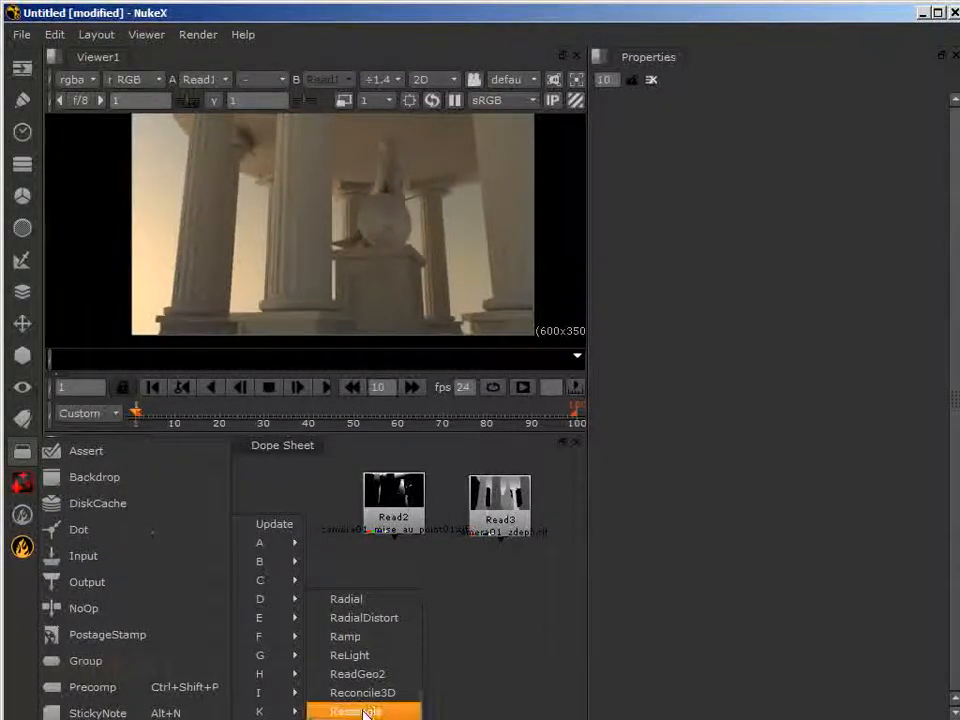
left_click(357, 660)
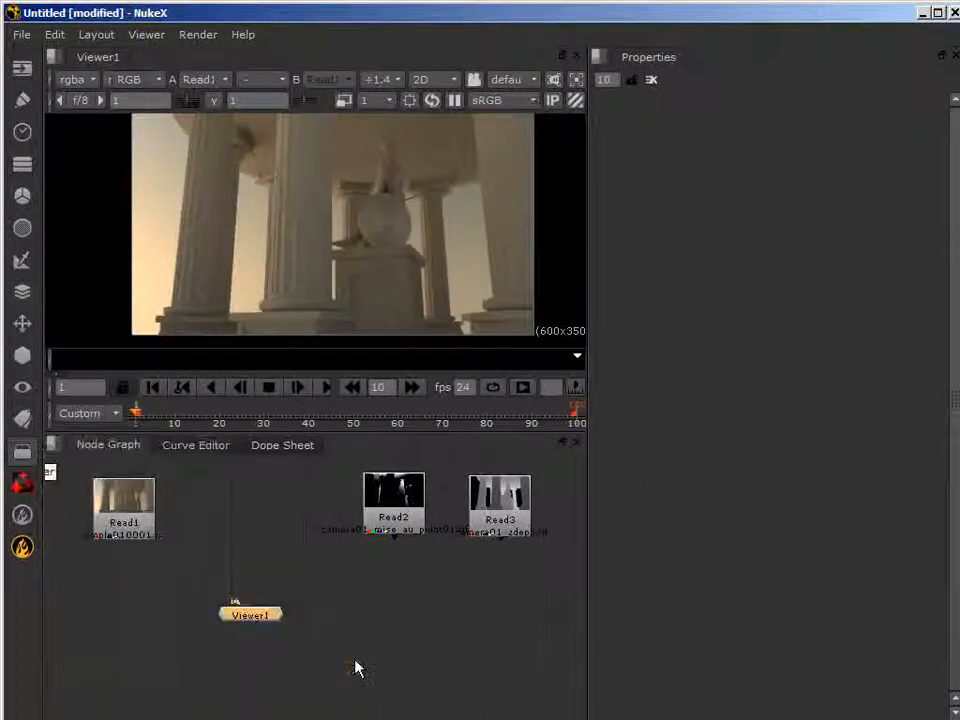
- Arrange ReLight1 to the right below Read1, with Viewer1 beneath and to its left
left_click_drag(282, 612, 289, 647)
left_click(277, 573)
left_click_drag(277, 573, 300, 605)
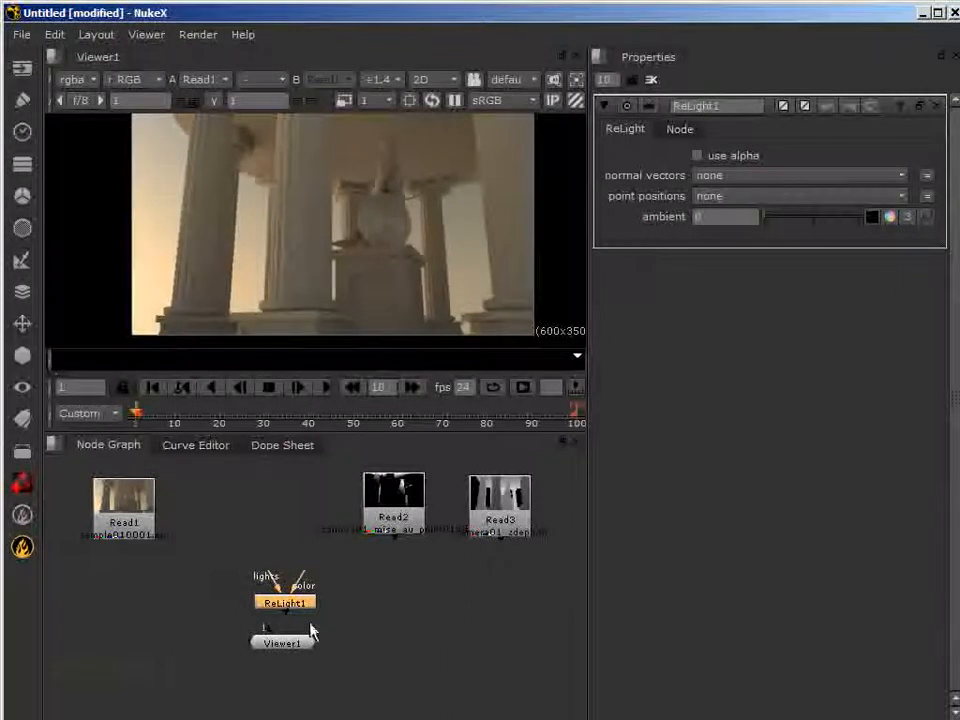
left_click_drag(284, 652, 185, 650)
left_click_drag(294, 609, 280, 600)
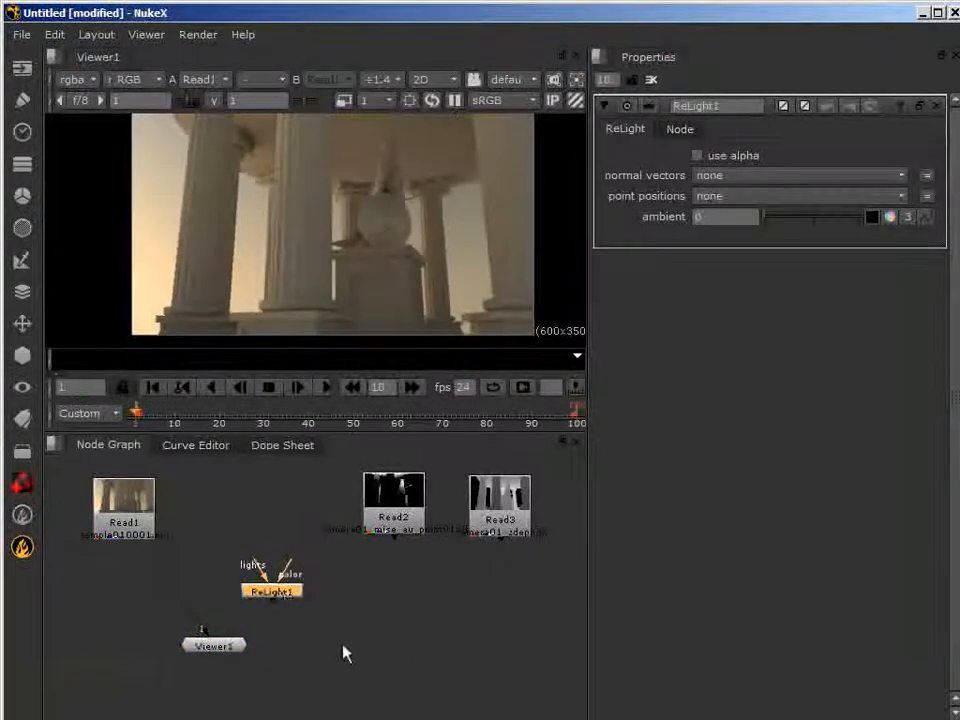
left_click_drag(287, 598, 272, 592)
mouse_move(206, 652)
left_mouse_down()
mouse_move(236, 656)
mouse_move(215, 654)
left_mouse_up()
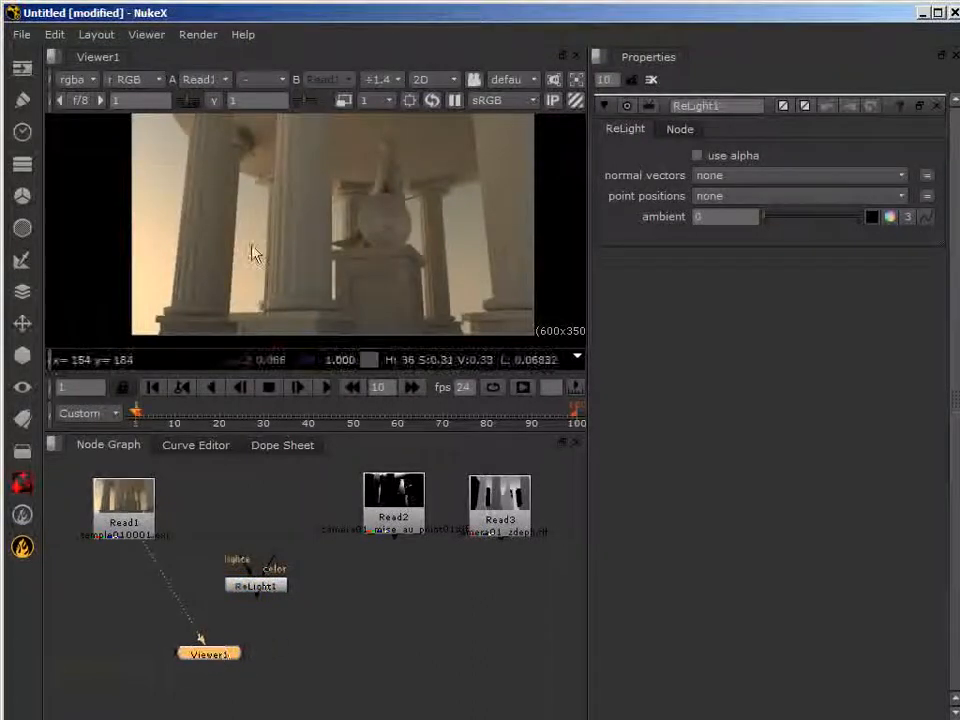
- Create a second viewer and switch it to the 3D view
right_click(183, 66)
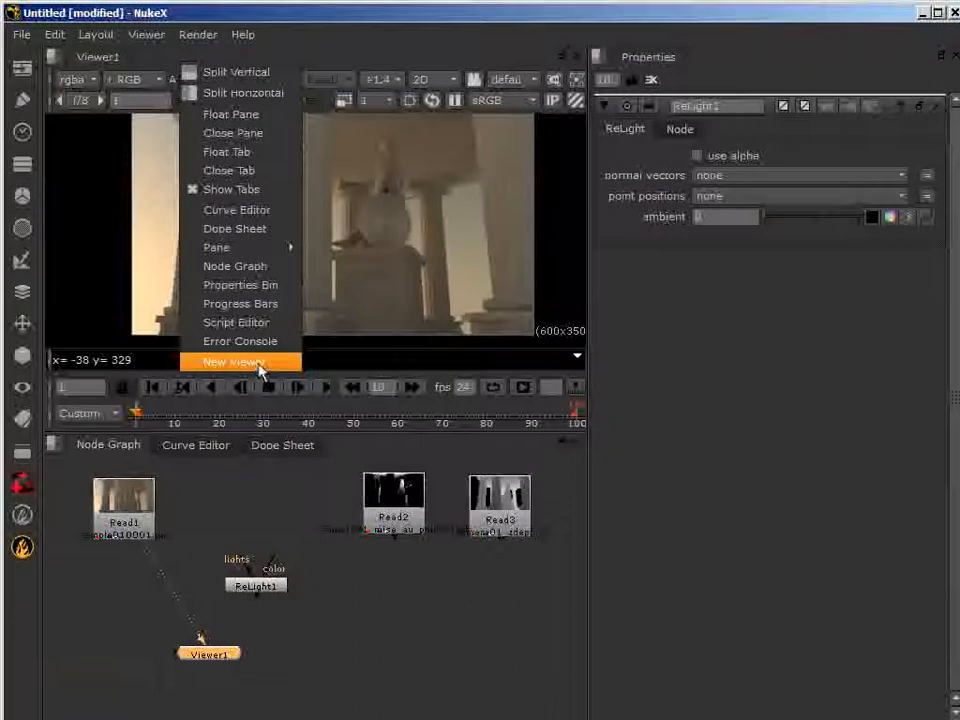
left_click(256, 363)
left_click(161, 58)
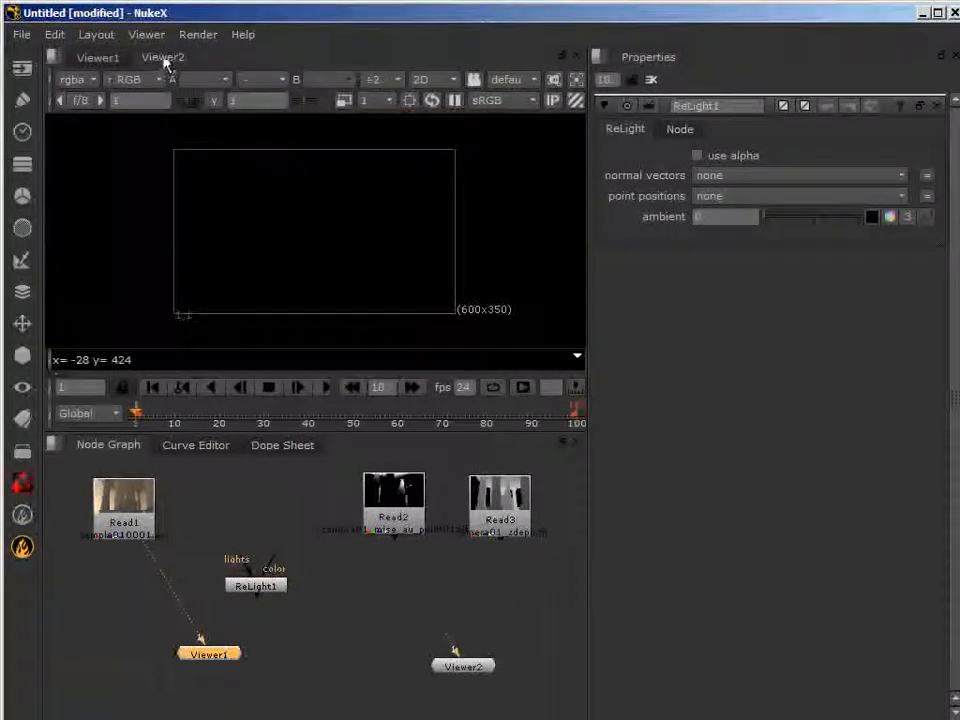
left_click(430, 79)
left_click(440, 120)
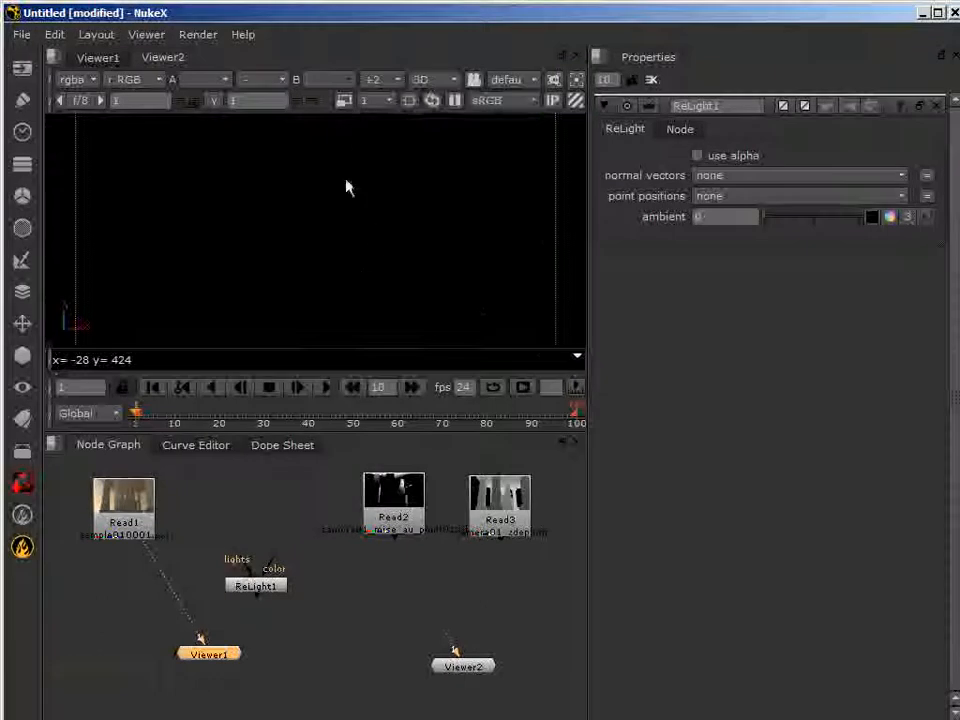
- Float Viewer2 in its own window, enlarge it and move it clear of the main window
right_click(168, 60)
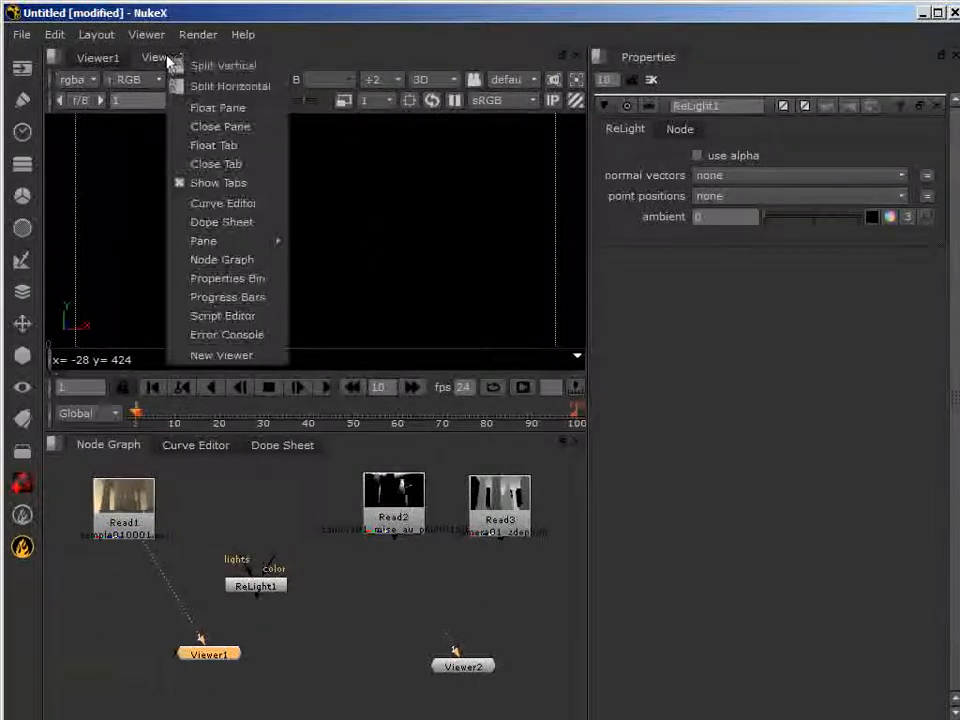
left_click(208, 150)
left_click_drag(186, 82, 407, 81)
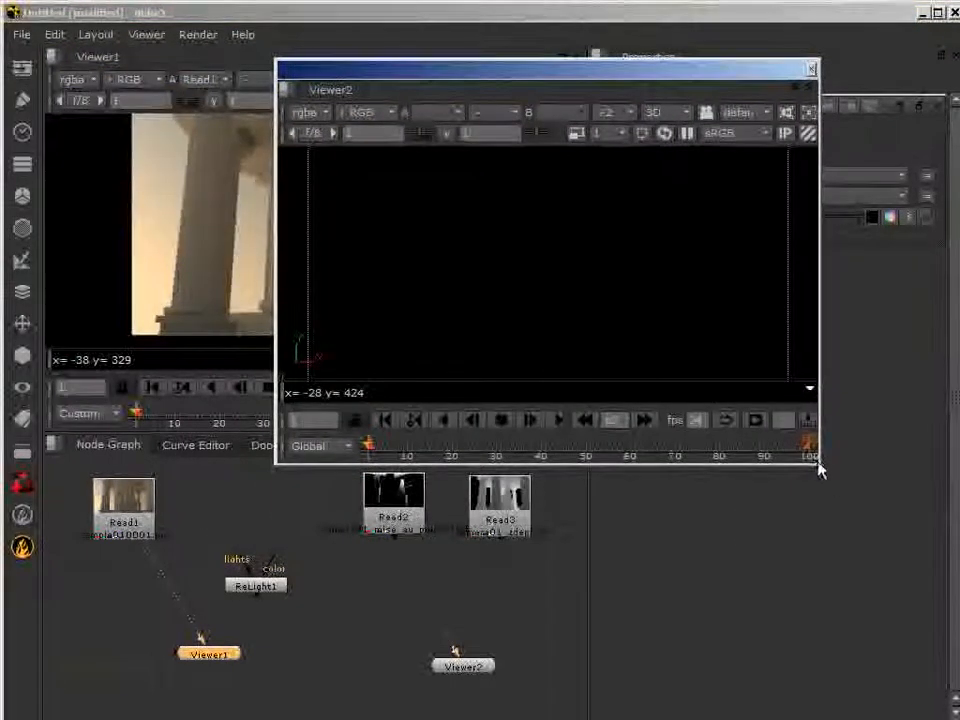
left_click_drag(818, 463, 958, 588)
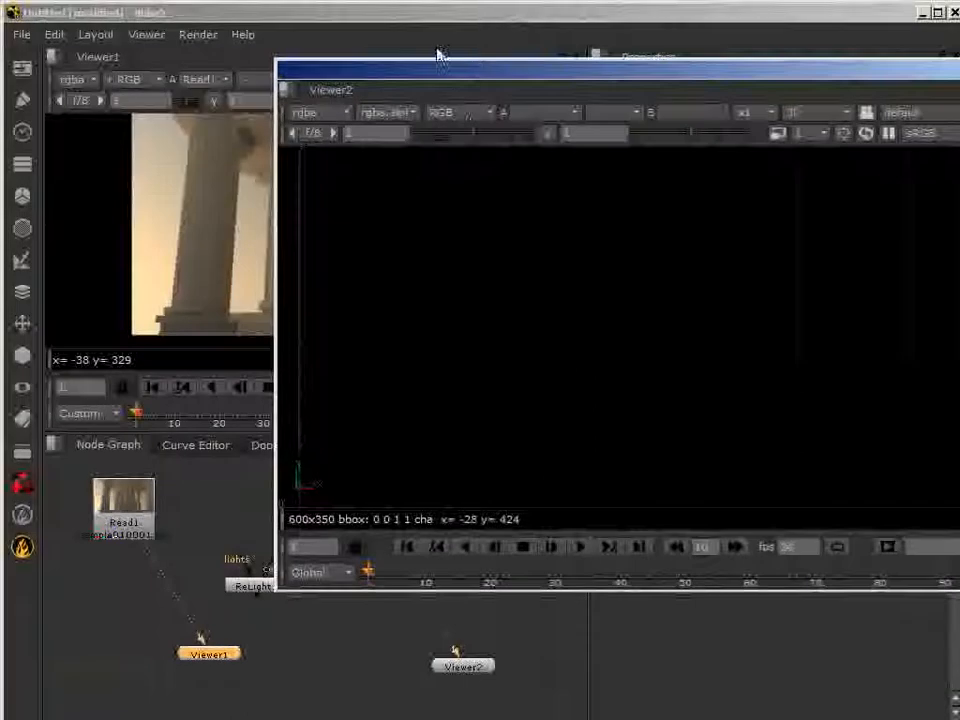
left_click_drag(433, 77, 446, 90)
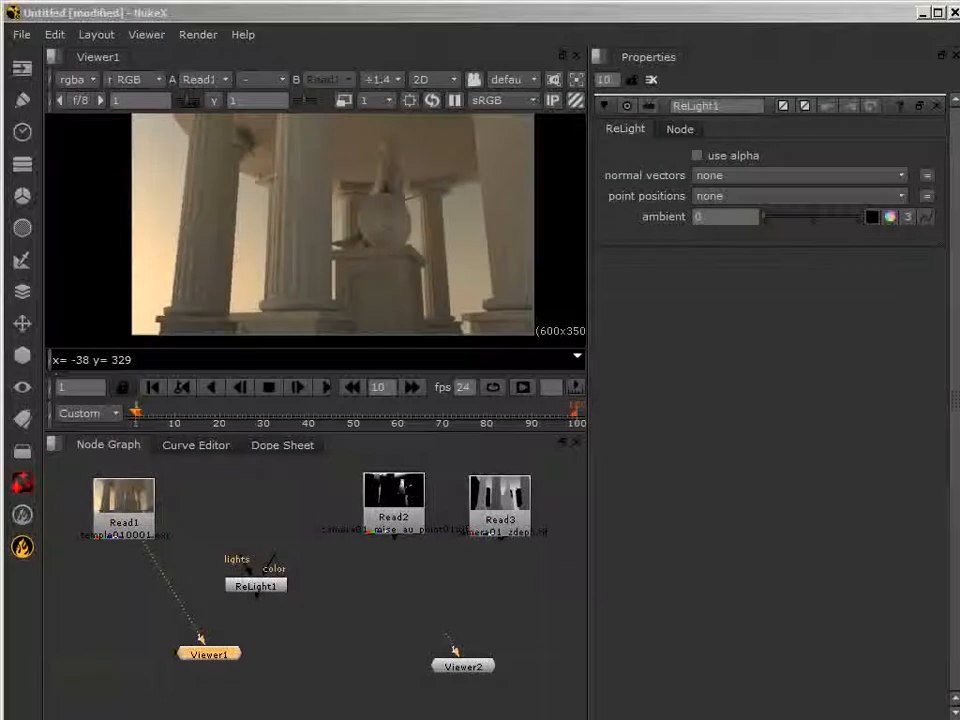
- Spread out Viewer1, Viewer2 and ReLight1 in the node graph, with Viewer1 beneath Read1 and ReLight1 between the viewers
left_click_drag(430, 676, 343, 676)
left_click_drag(215, 665, 128, 670)
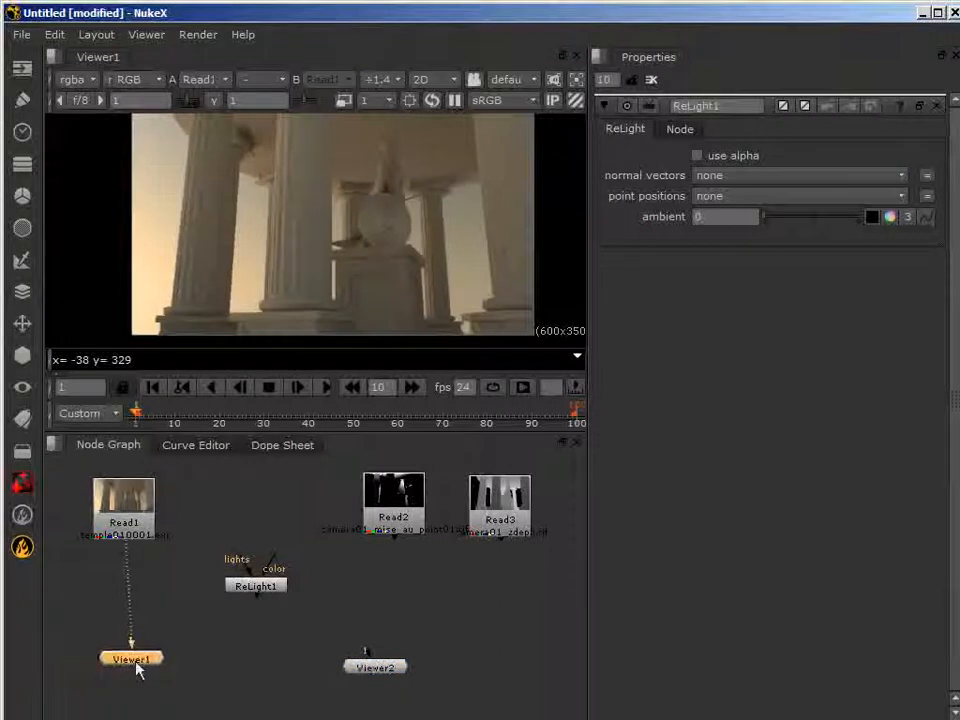
left_click_drag(276, 590, 286, 612)
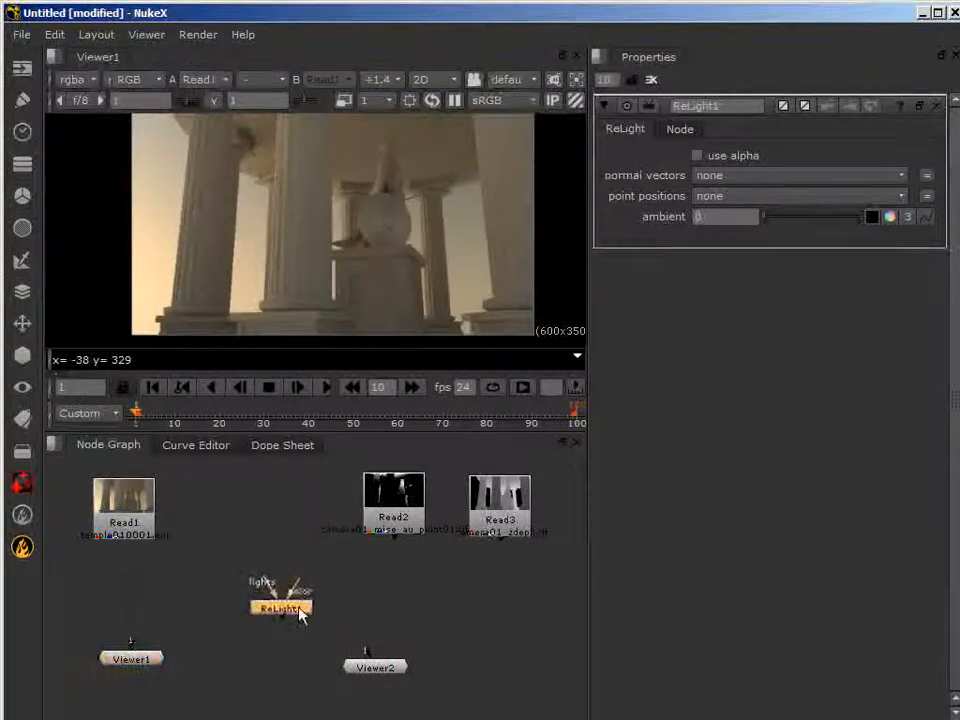
scroll(286, 624, "up", 2)
scroll(288, 624, "down", 1)
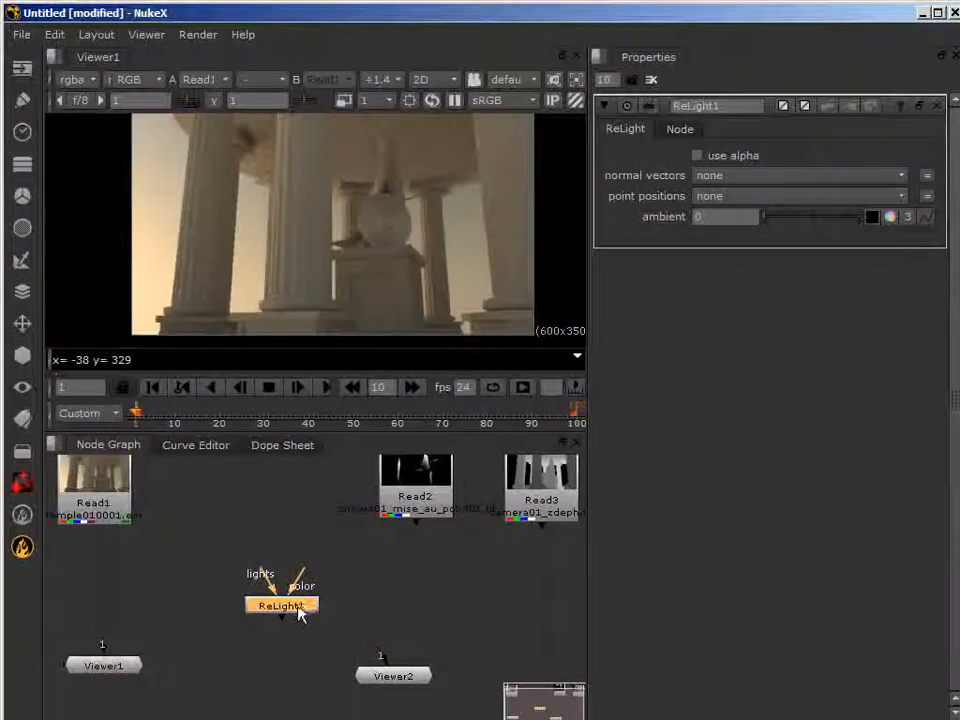
left_click_drag(298, 614, 300, 621)
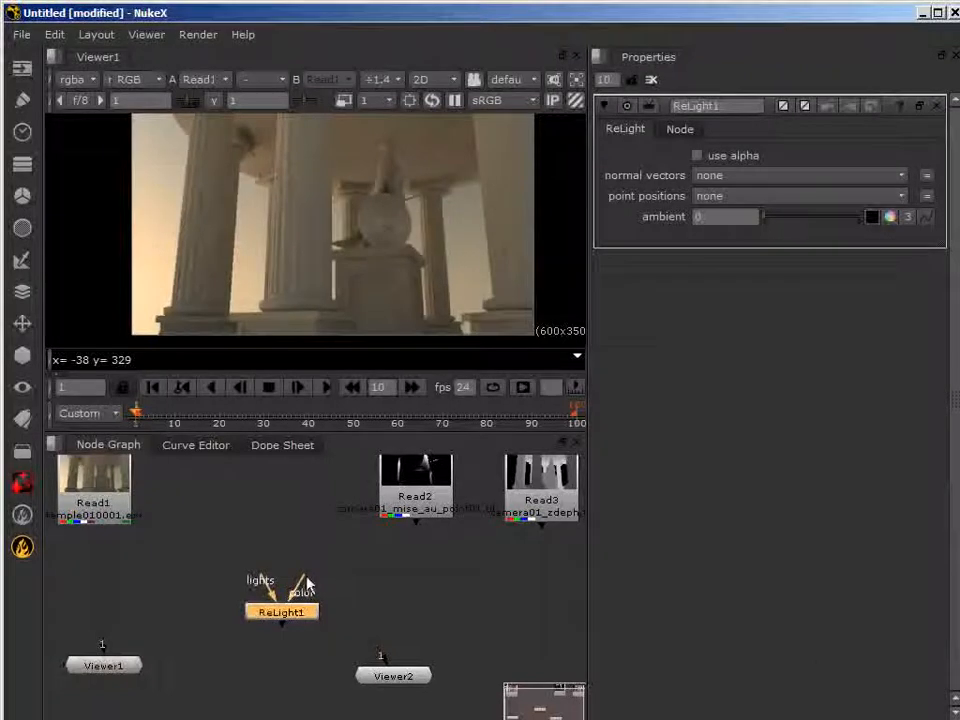
- Connect ReLight1's color input to Read1 and line Viewer1 up beneath Read1
left_click_drag(305, 580, 117, 527)
key("1")
left_click_drag(108, 666, 124, 670)
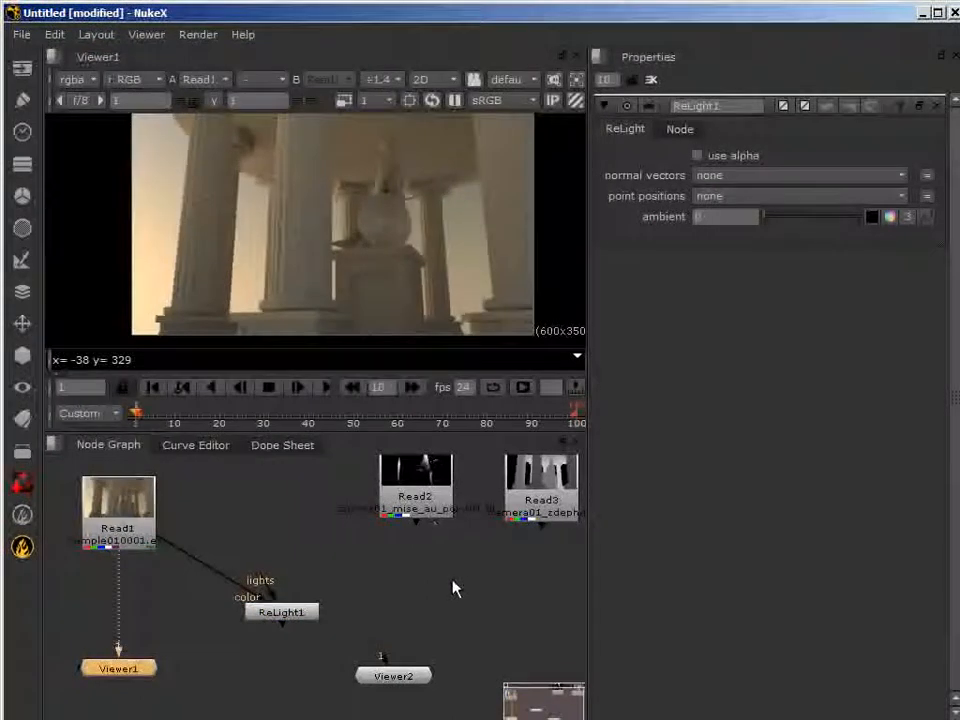
- Move Read2 and Read3 together higher in the node graph, away from the ReLight setup
scroll(452, 583, "down", 2)
left_click_drag(377, 476, 546, 568)
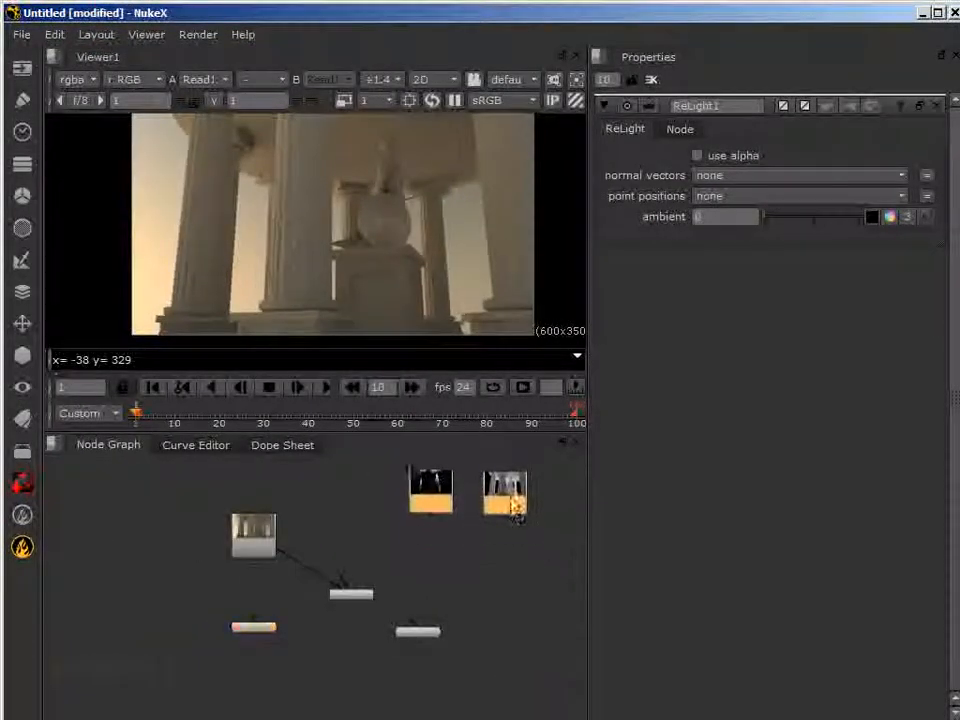
left_click_drag(515, 530, 512, 482)
scroll(446, 624, "up", 3)
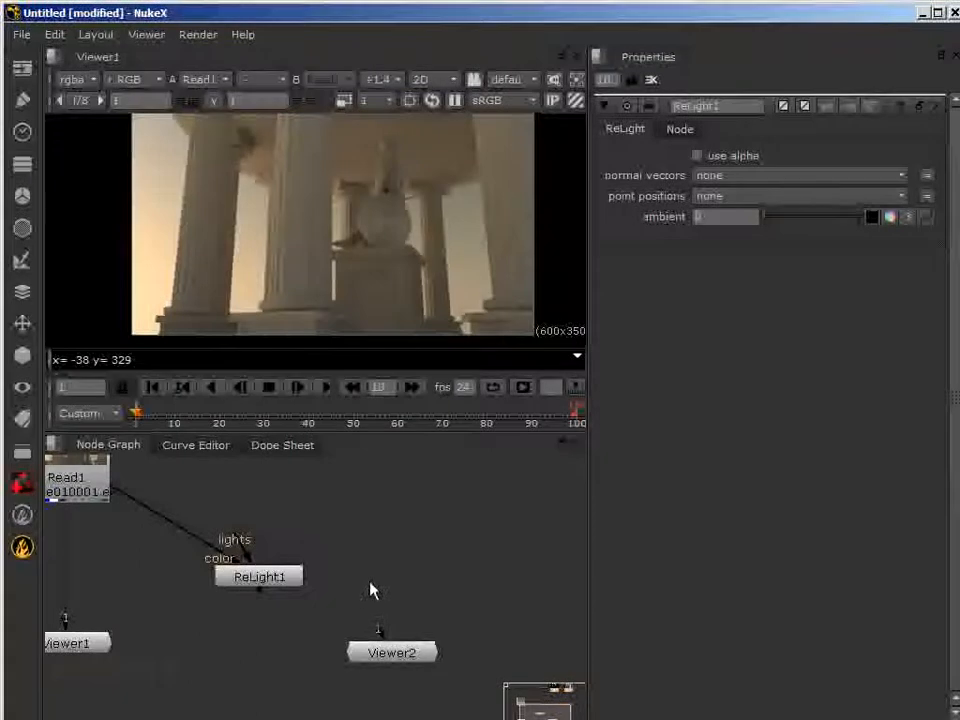
- Reposition Viewer2 and ReLight1 to leave room above ReLight1's lights input
left_click_drag(373, 580, 465, 622)
middle_click_drag(396, 590, 449, 613)
mouse_move(469, 692)
left_mouse_down()
mouse_move(440, 686)
mouse_move(460, 680)
left_mouse_up()
left_click_drag(342, 614, 355, 592)
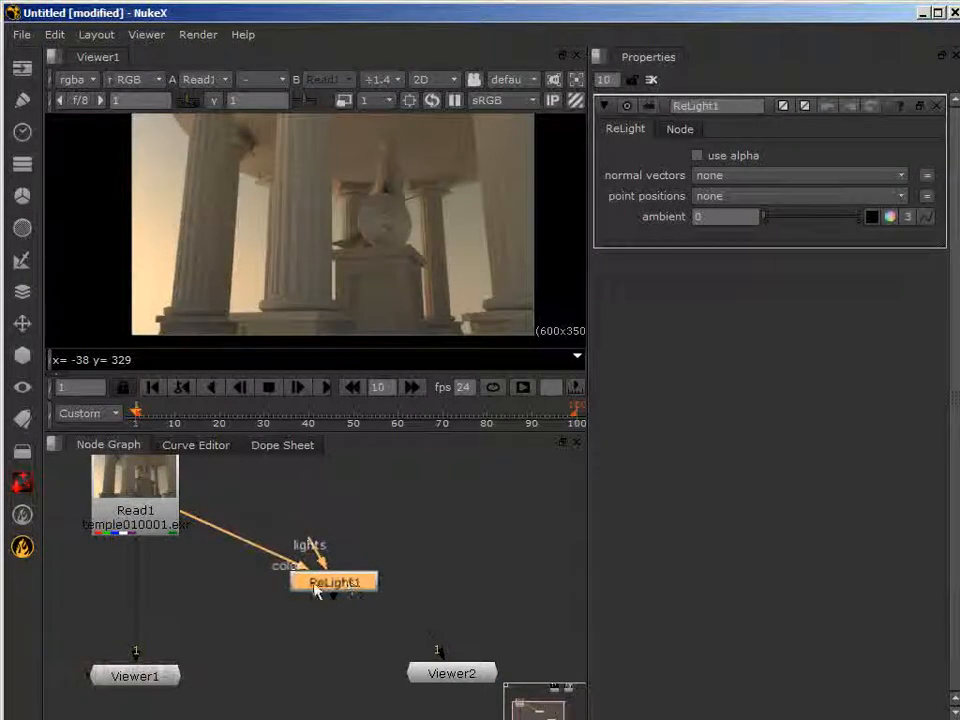
left_click_drag(322, 557, 360, 540)
left_click_drag(352, 594, 349, 620)
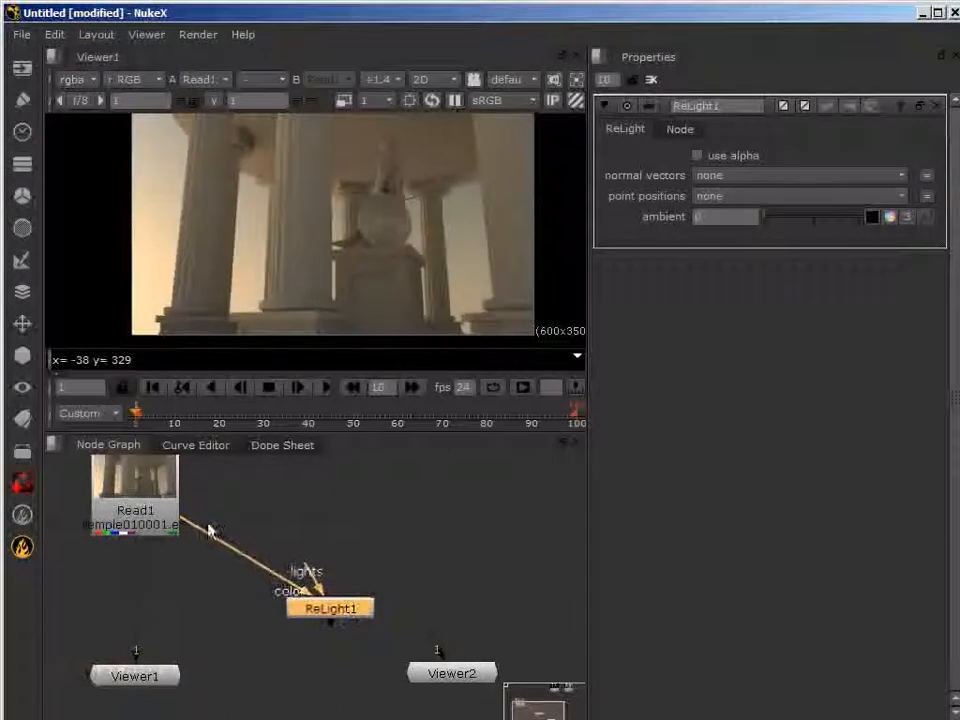
- Add a Scene node above ReLight1 and connect it to ReLight1's lights input
left_click(22, 355)
mouse_move(101, 434)
mouse_move(100, 409)
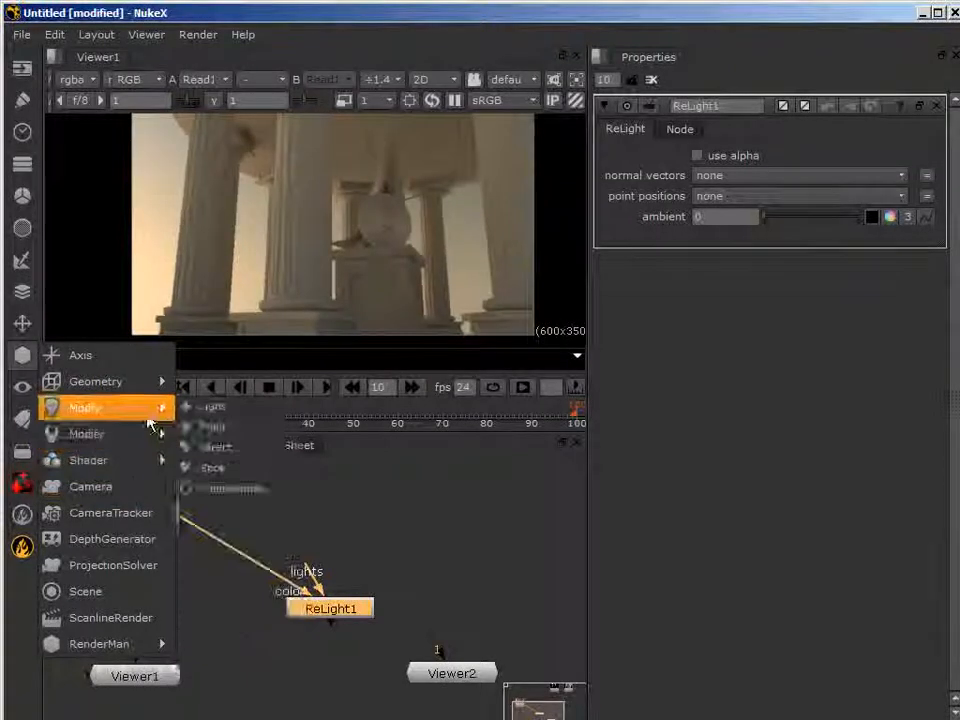
left_click(78, 598)
left_click_drag(349, 615, 379, 536)
mouse_move(322, 565)
left_mouse_down()
mouse_move(354, 545)
mouse_move(306, 544)
mouse_move(433, 566)
mouse_move(427, 578)
mouse_move(335, 551)
left_mouse_up()
left_click_drag(334, 607, 332, 634)
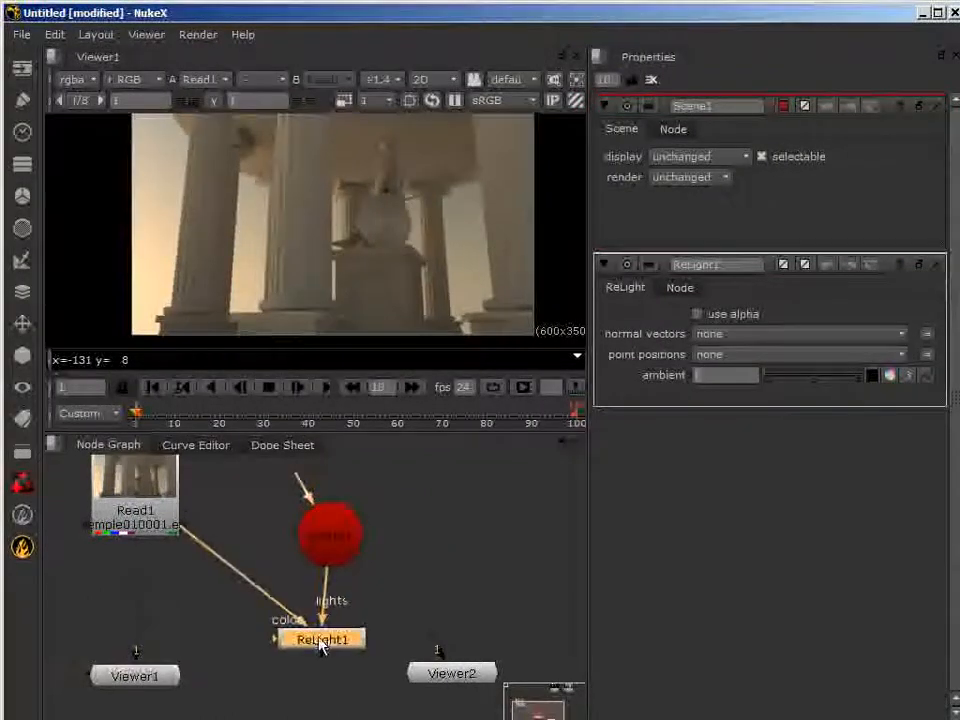
- Add a Spotlight node feeding Scene1 and select it
scroll(329, 609, "down", 2)
scroll(330, 612, "down", 2)
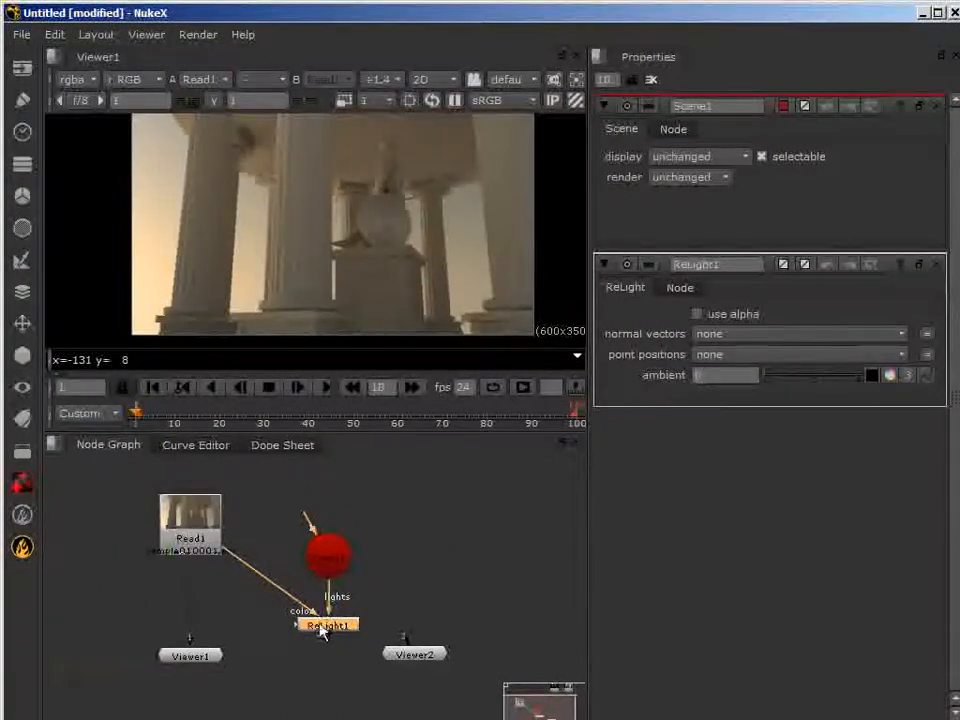
middle_click_drag(306, 639, 279, 677)
left_click(308, 582)
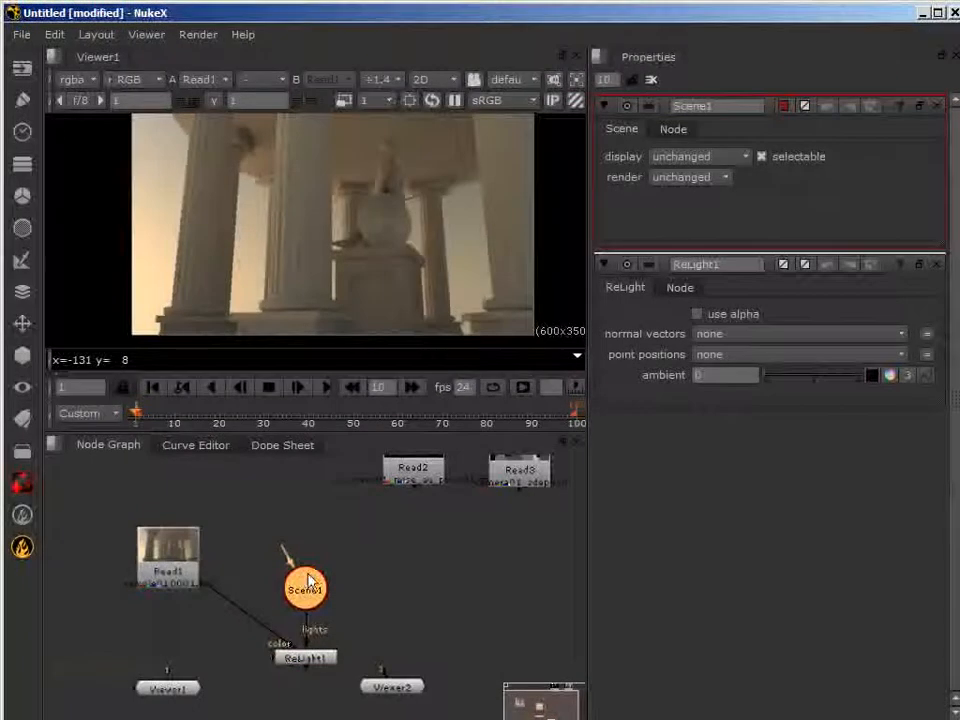
left_click(21, 356)
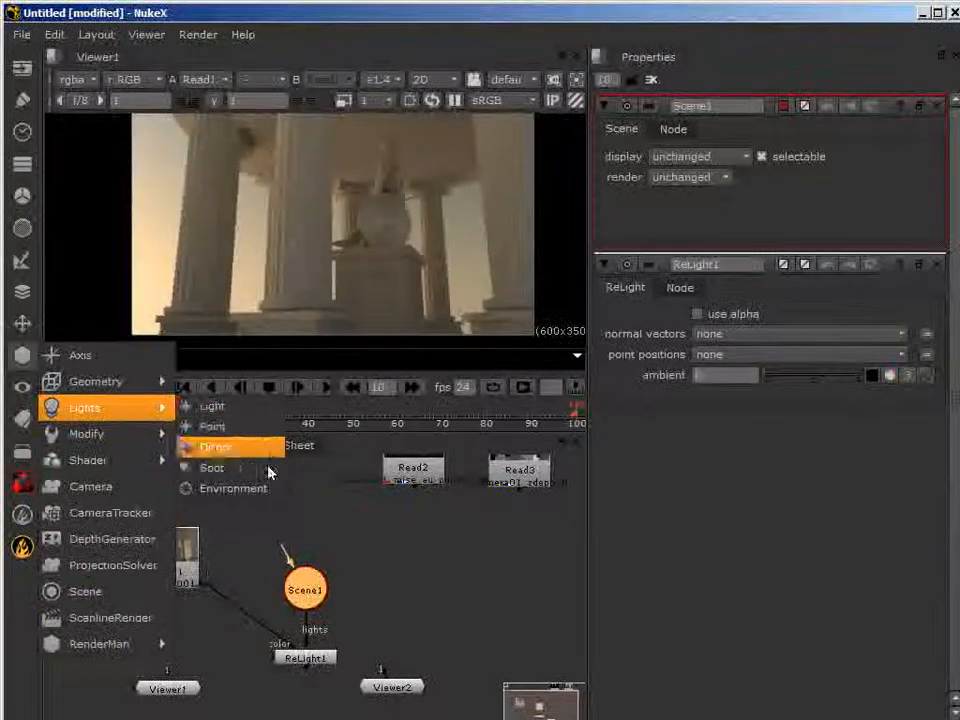
mouse_move(110, 460)
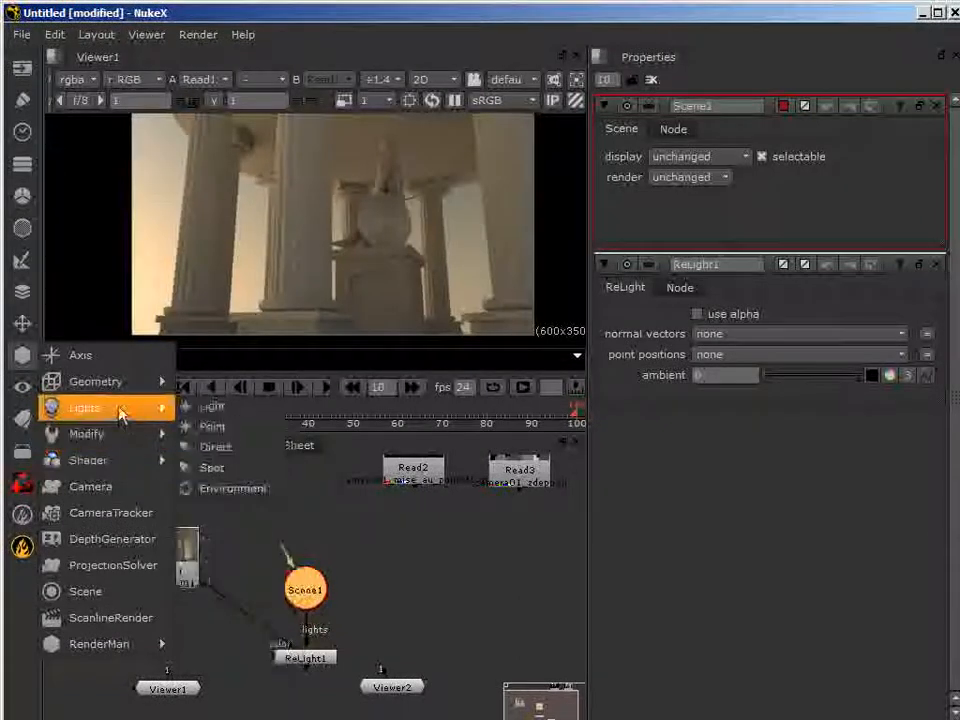
left_click(217, 478)
mouse_move(305, 578)
left_mouse_down()
mouse_move(383, 533)
mouse_move(258, 517)
mouse_move(313, 604)
mouse_move(247, 545)
mouse_move(302, 580)
left_mouse_up()
left_click(315, 588)
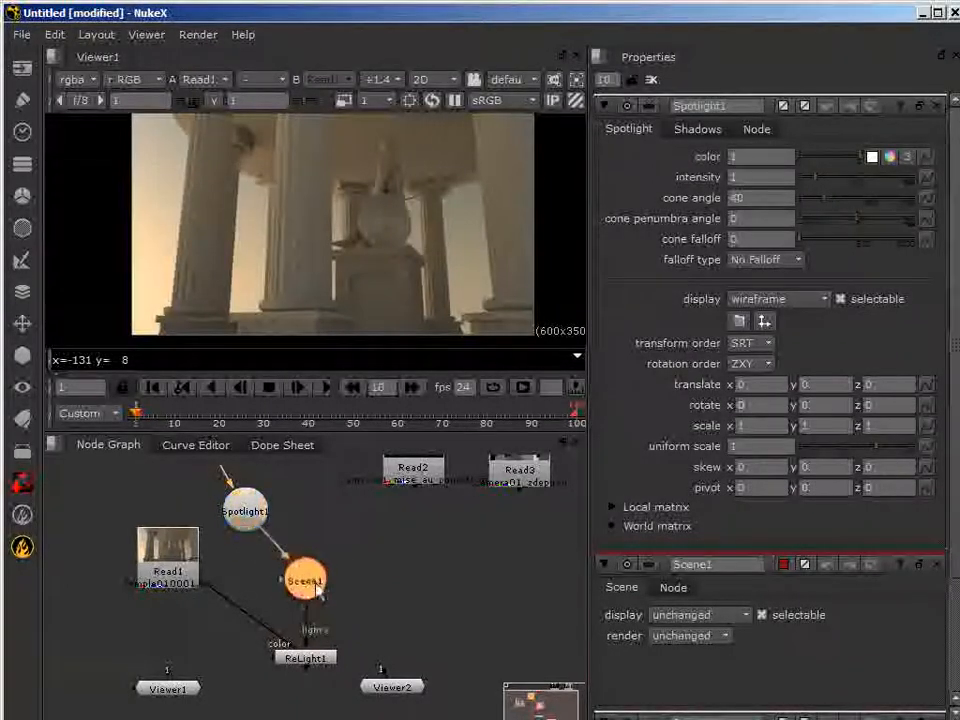
left_click(254, 517)
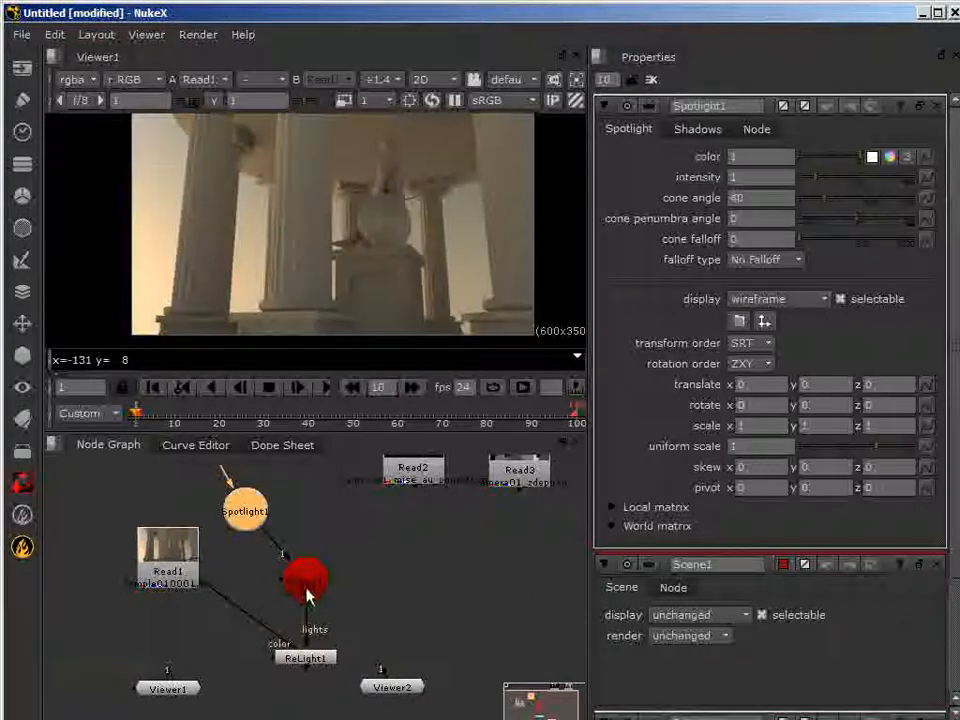
- Move ReLight1 closer to Scene1 and connect it to Viewer1's second input
left_click(307, 592)
left_click_drag(301, 663, 167, 698)
left_click(175, 700)
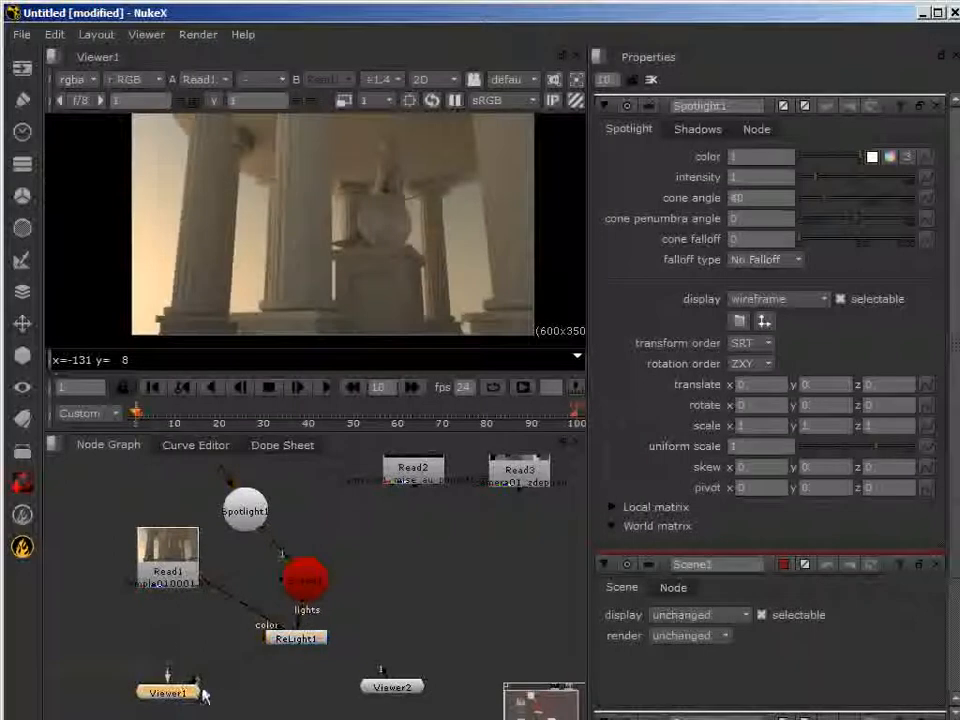
left_click(286, 639)
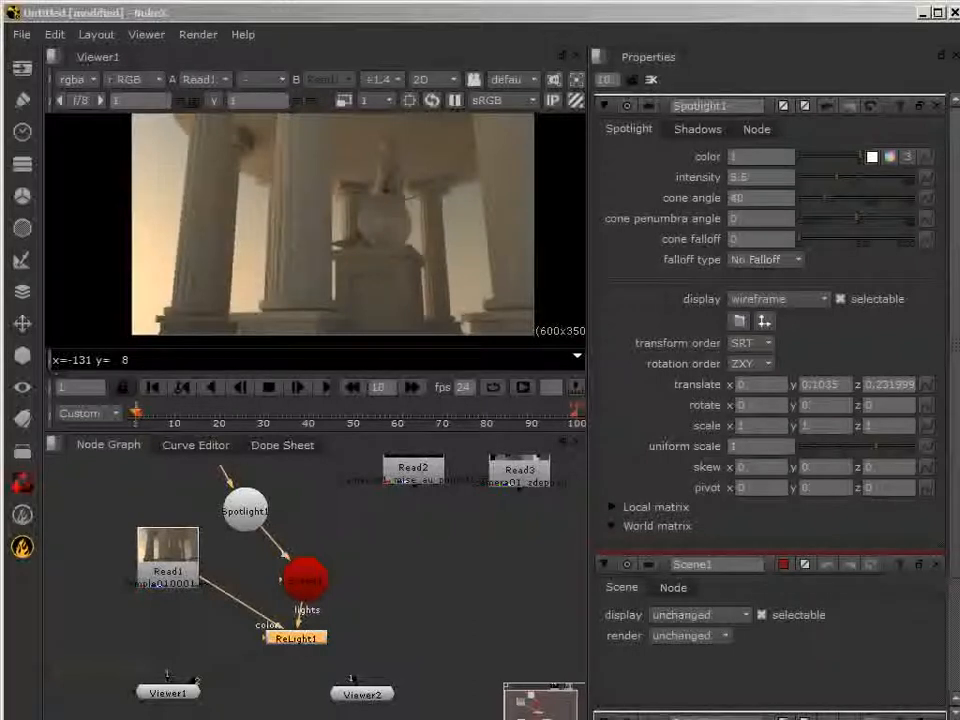
- Switch to Maya, clear the render window from the viewport, show the persp view and select camera1 beside the temple
key("alt+Tab")
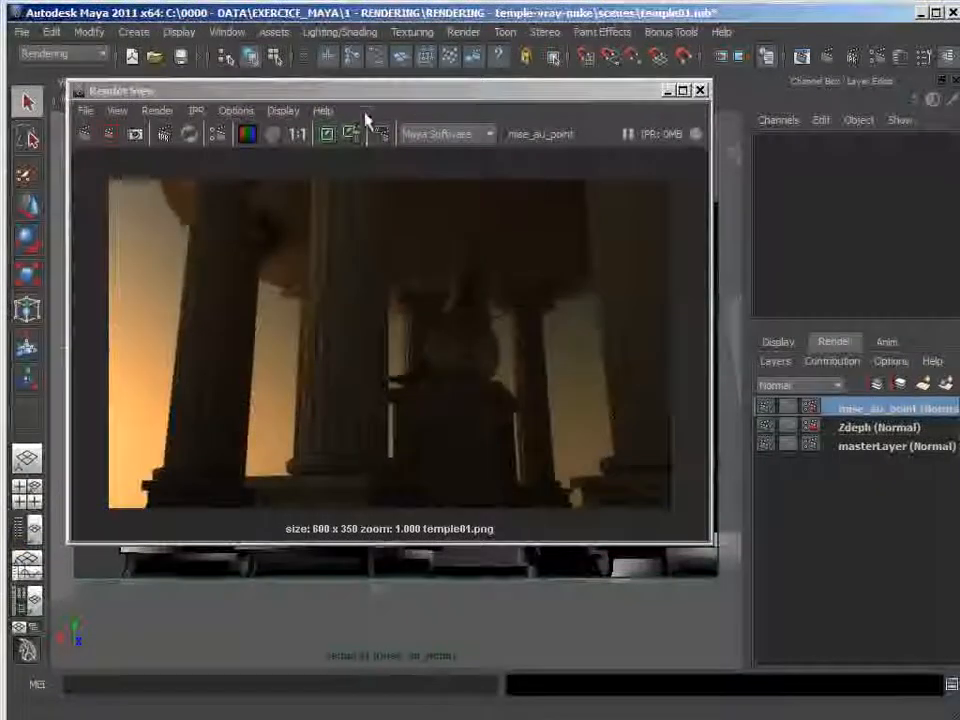
left_click_drag(369, 101, 497, 718)
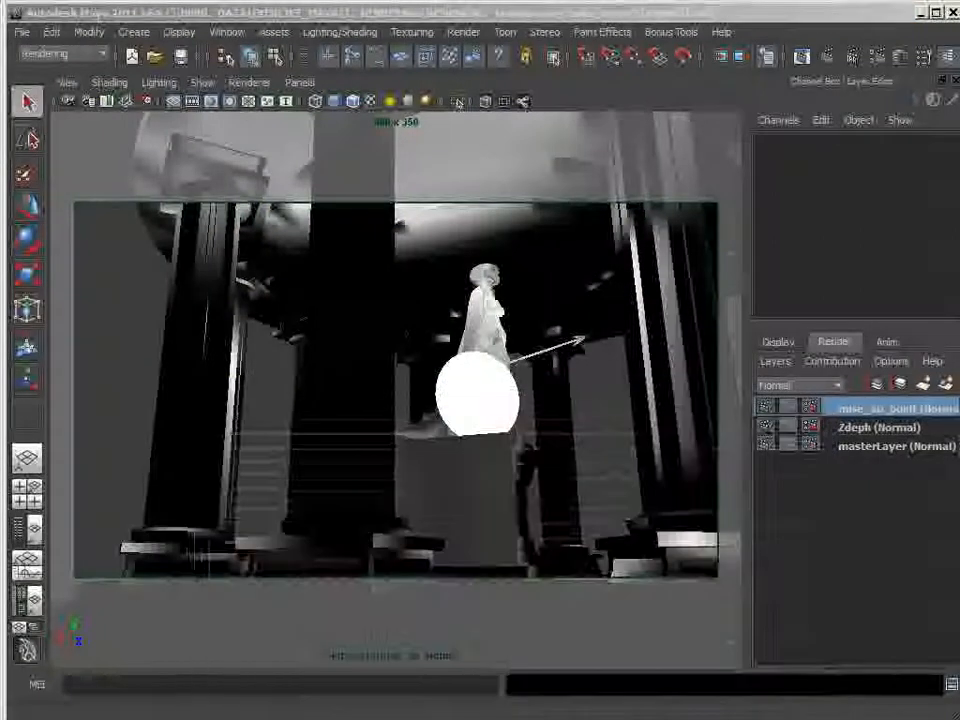
left_click(295, 82)
mouse_move(306, 101)
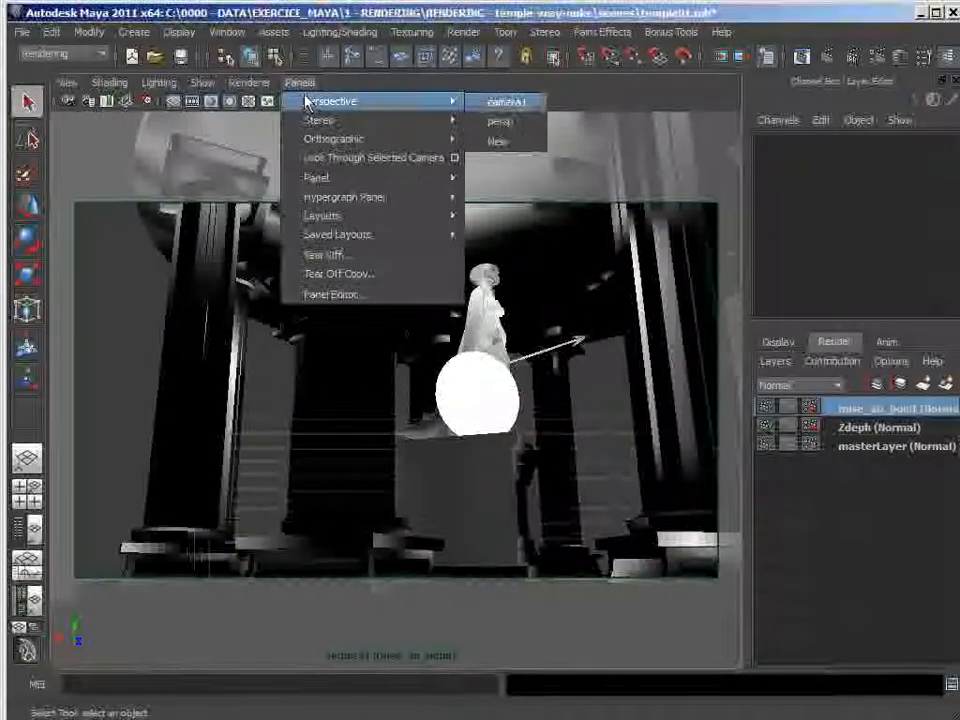
left_click(514, 126)
scroll(392, 431, "down", 3)
scroll(390, 433, "up", 5)
left_click_drag(390, 433, 460, 500, "alt")
left_click(650, 500)
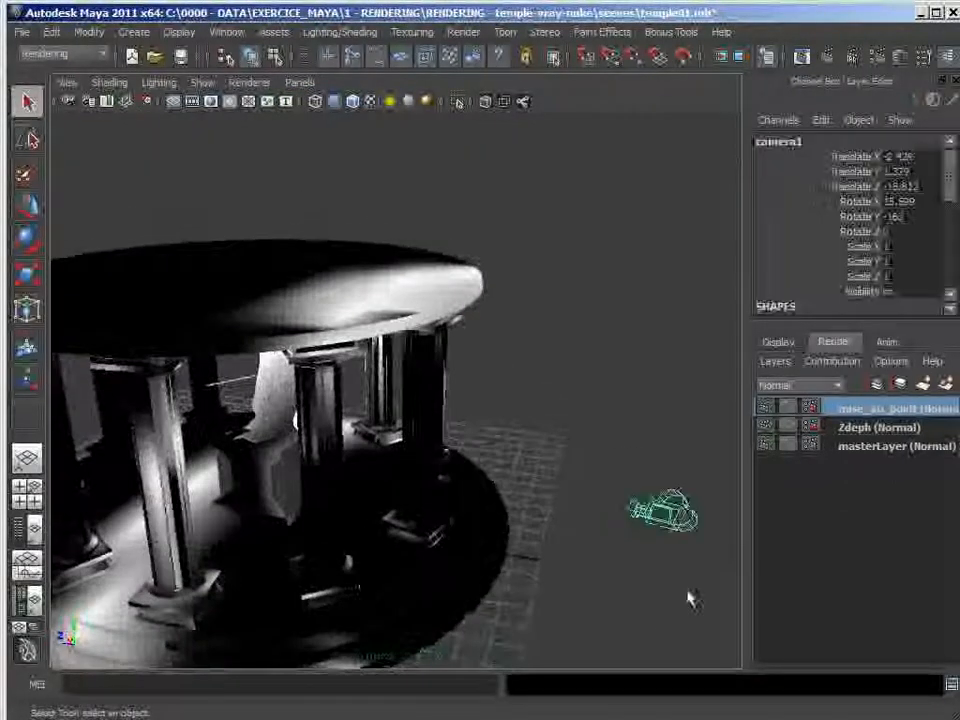
middle_click_drag(409, 559, 464, 531, "alt")
scroll(427, 489, "down", 3)
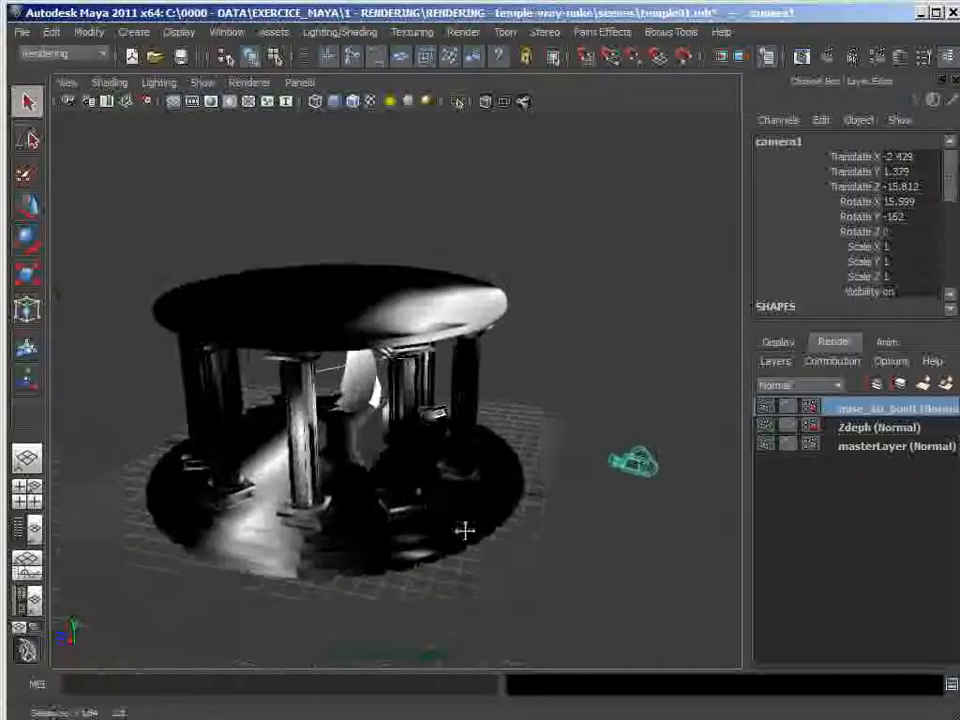
- Examine the FBX animation, bake and camera options for exporting the selected camera as camera01.fbx, and close the dialog without exporting
left_click(21, 32)
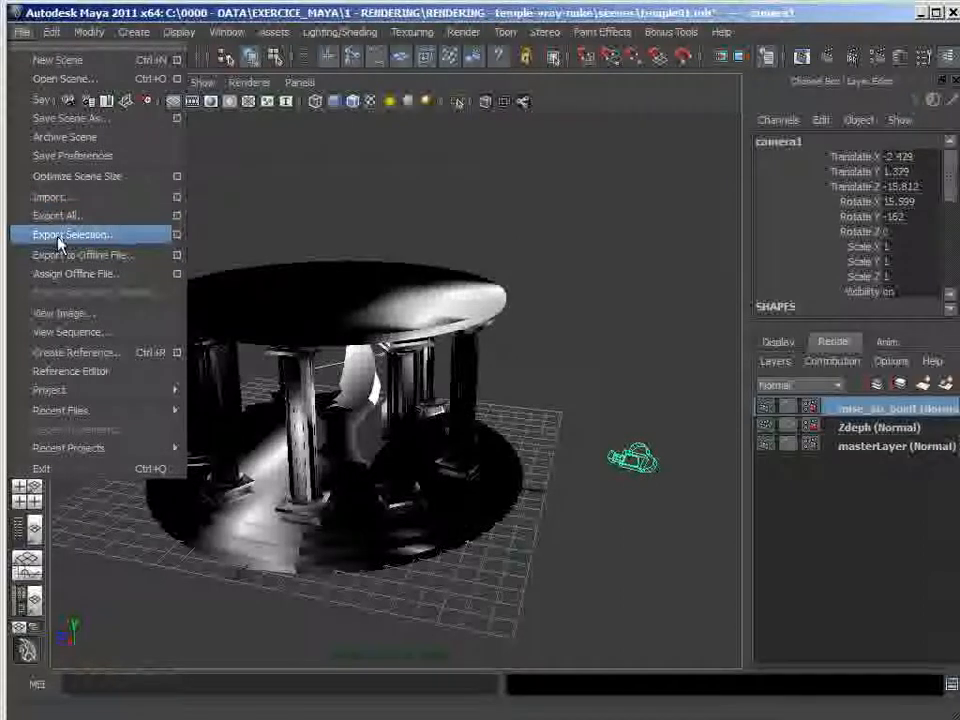
left_click(60, 236)
left_click_drag(300, 146, 257, 90)
mouse_move(959, 400)
left_mouse_down()
mouse_move(932, 401)
mouse_move(946, 400)
left_mouse_up()
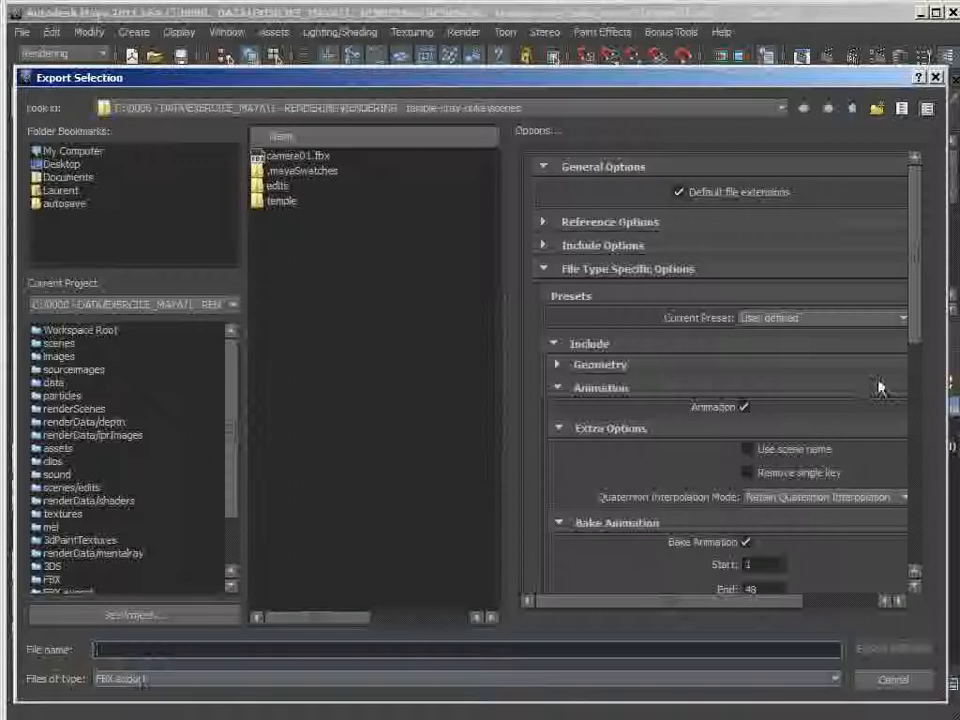
left_click_drag(915, 326, 917, 596)
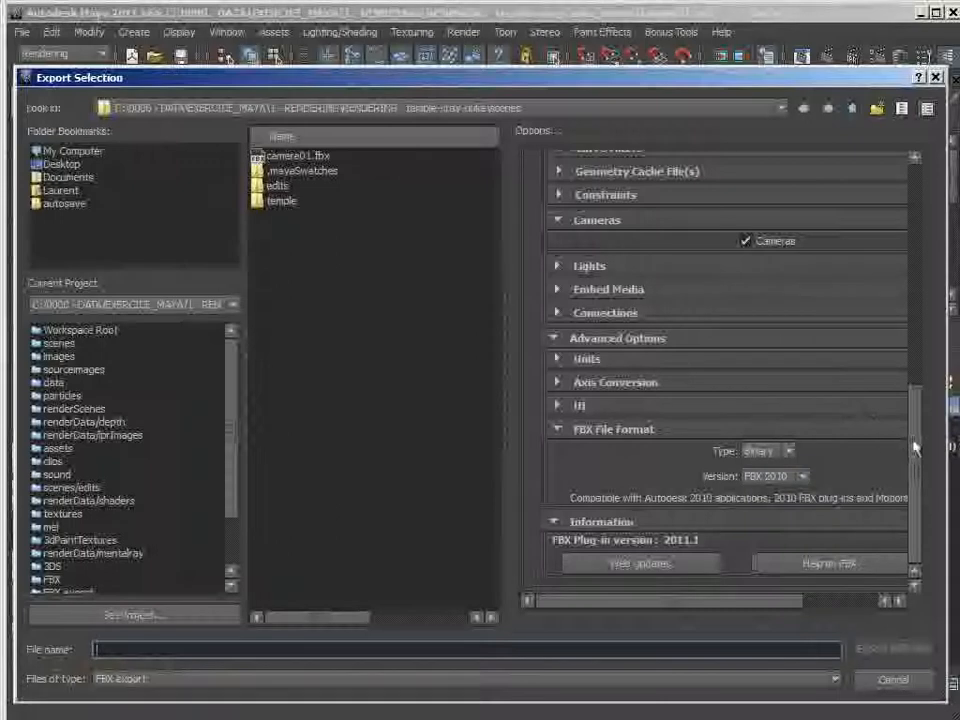
left_click_drag(914, 448, 921, 373)
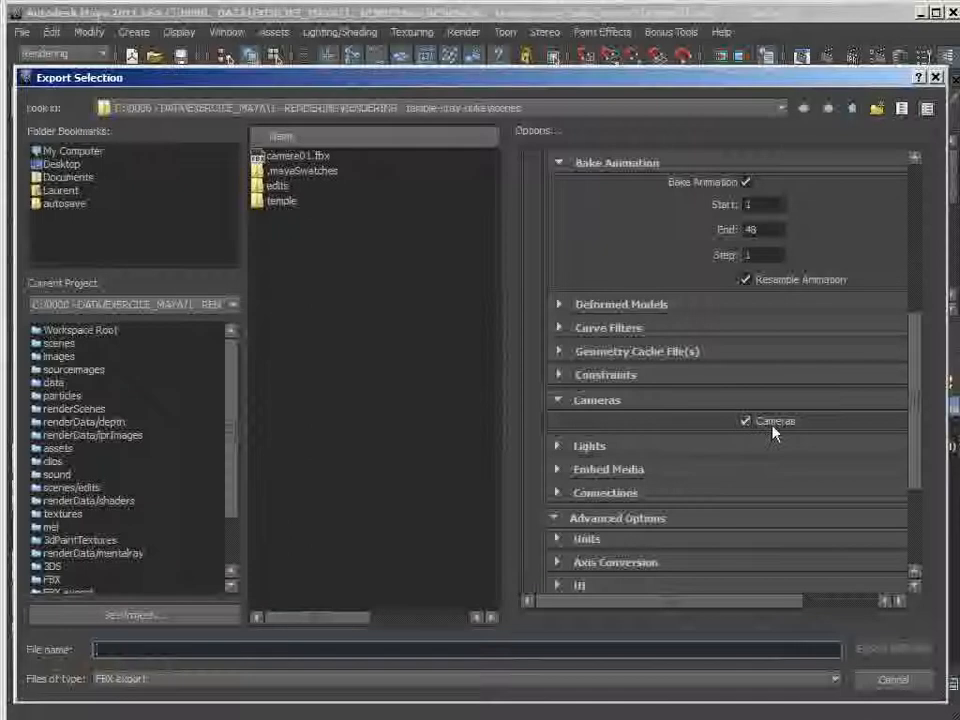
left_click(294, 157)
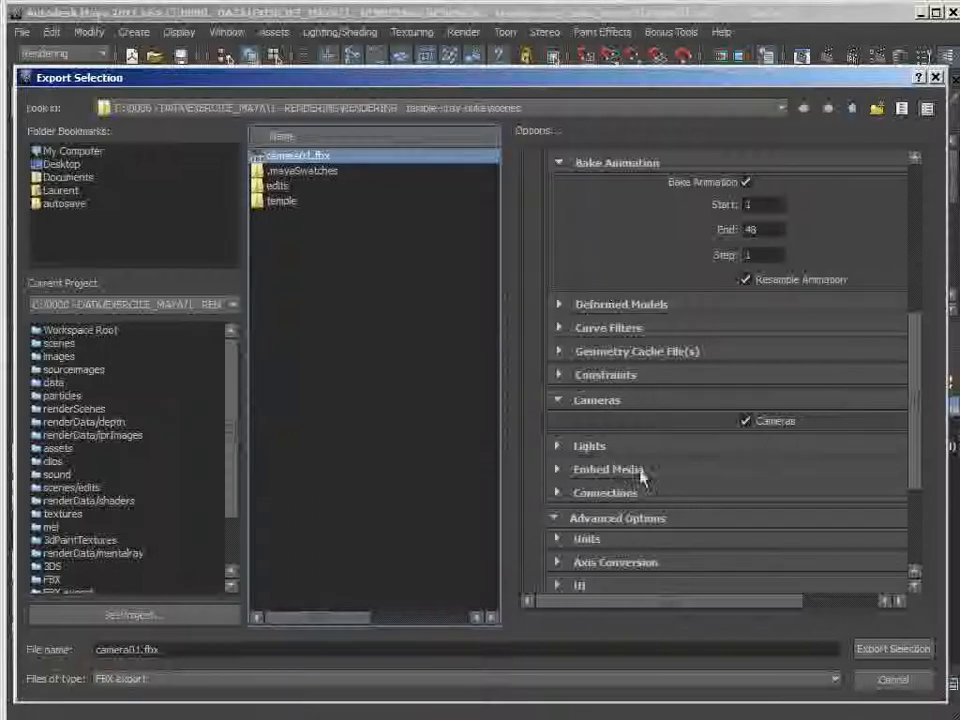
left_click_drag(912, 345, 912, 262)
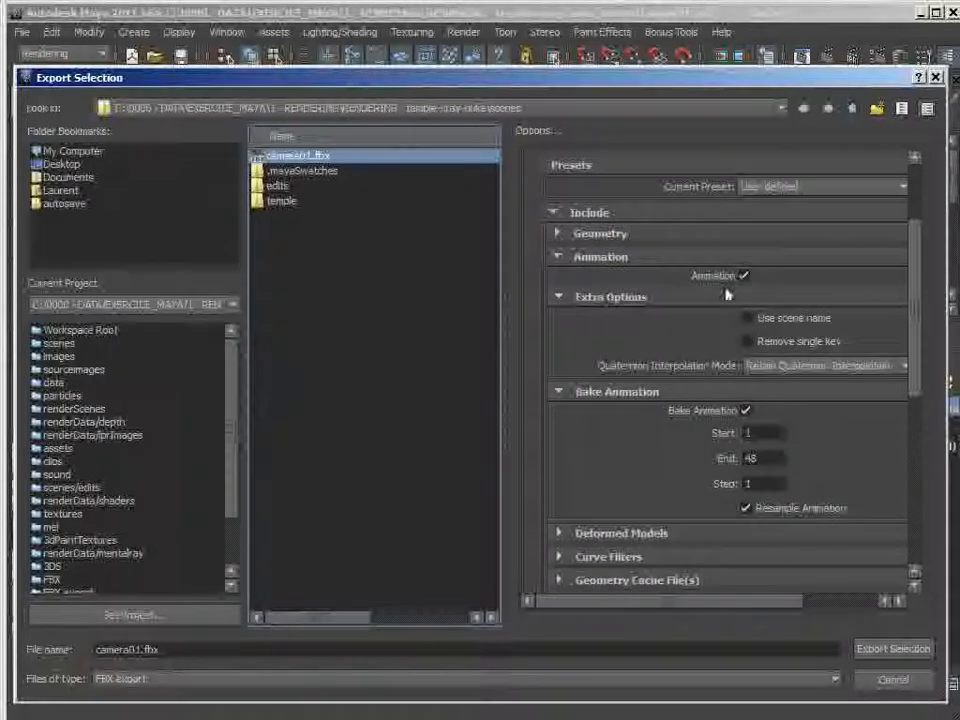
mouse_move(229, 86)
left_mouse_down()
mouse_move(279, 103)
mouse_move(214, 90)
mouse_move(237, 82)
left_mouse_up()
left_click_drag(890, 77, 884, 71)
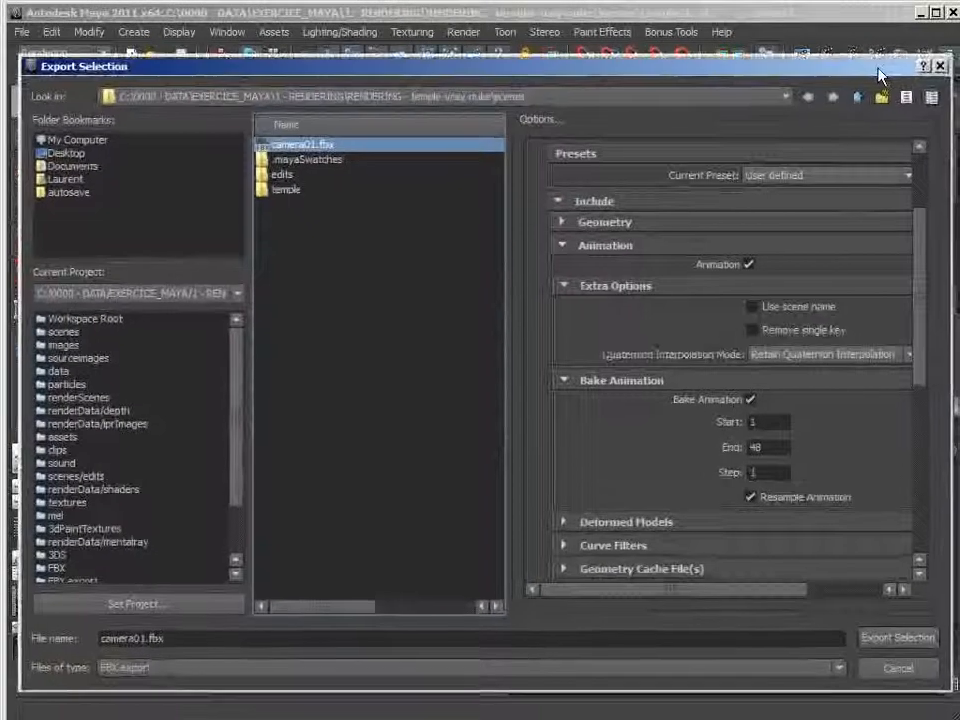
left_click(939, 65)
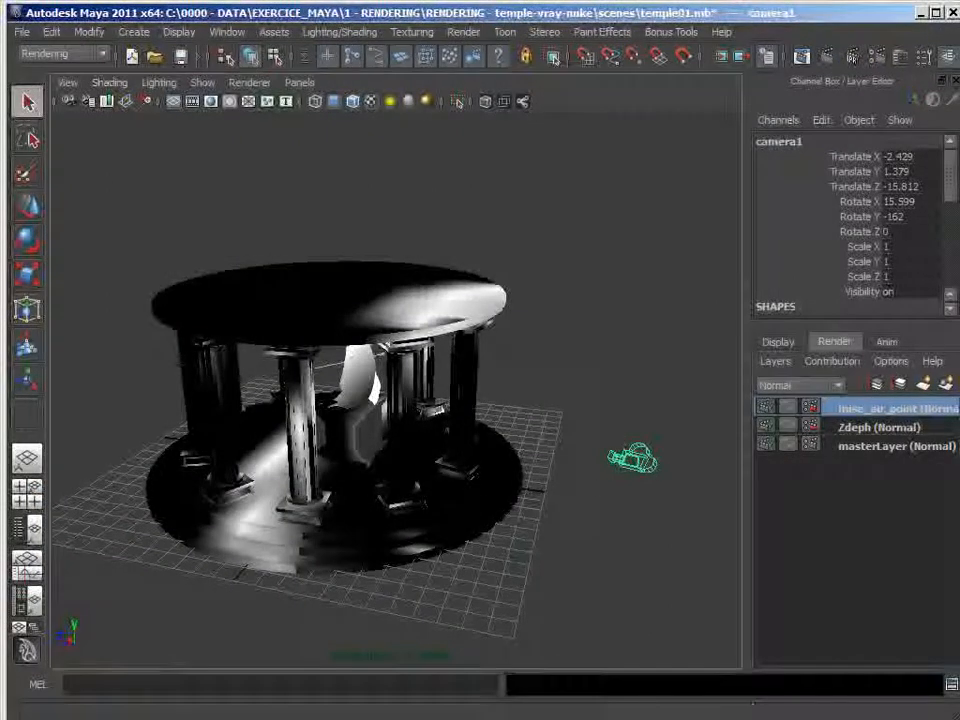
- Return to NukeX and add a Camera node beside Spotlight1, connected to Scene1's second input
left_click(919, 13)
left_click(445, 652)
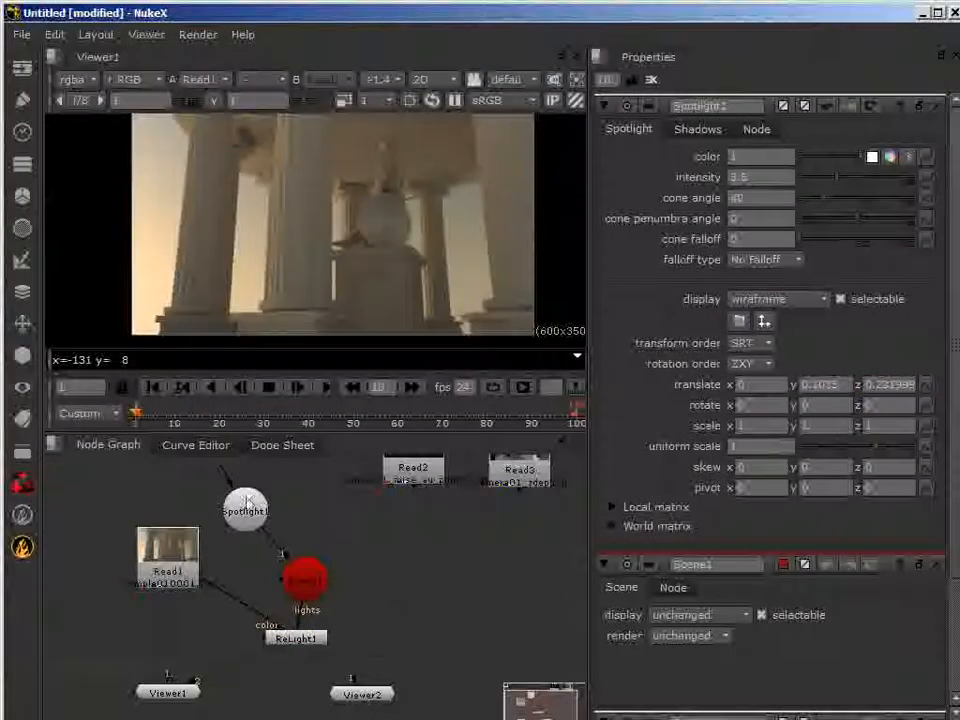
left_click(21, 355)
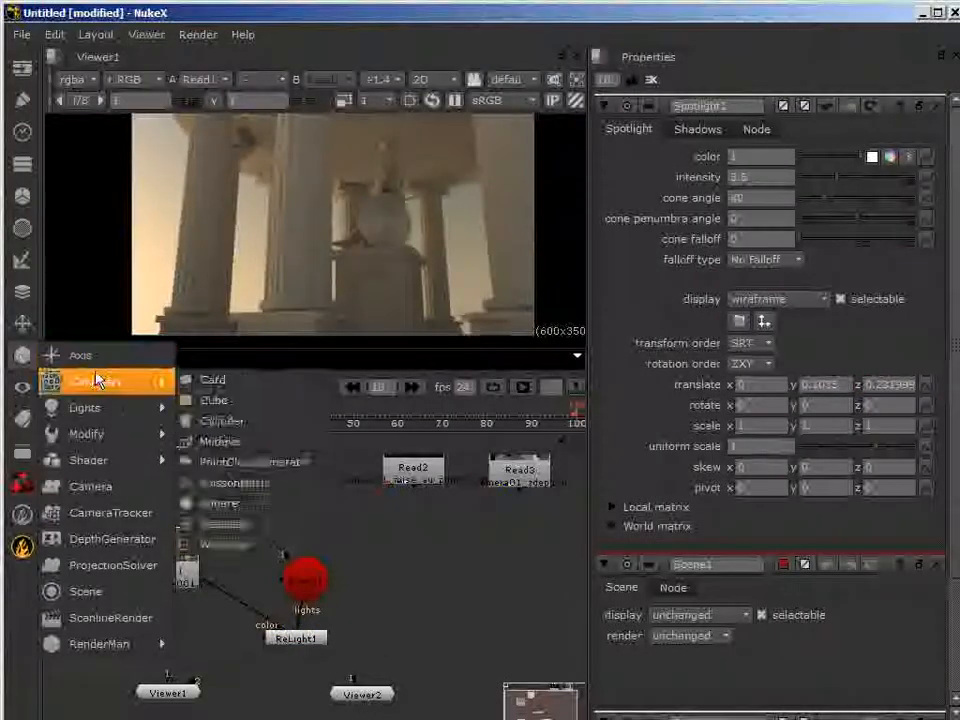
left_click(100, 488)
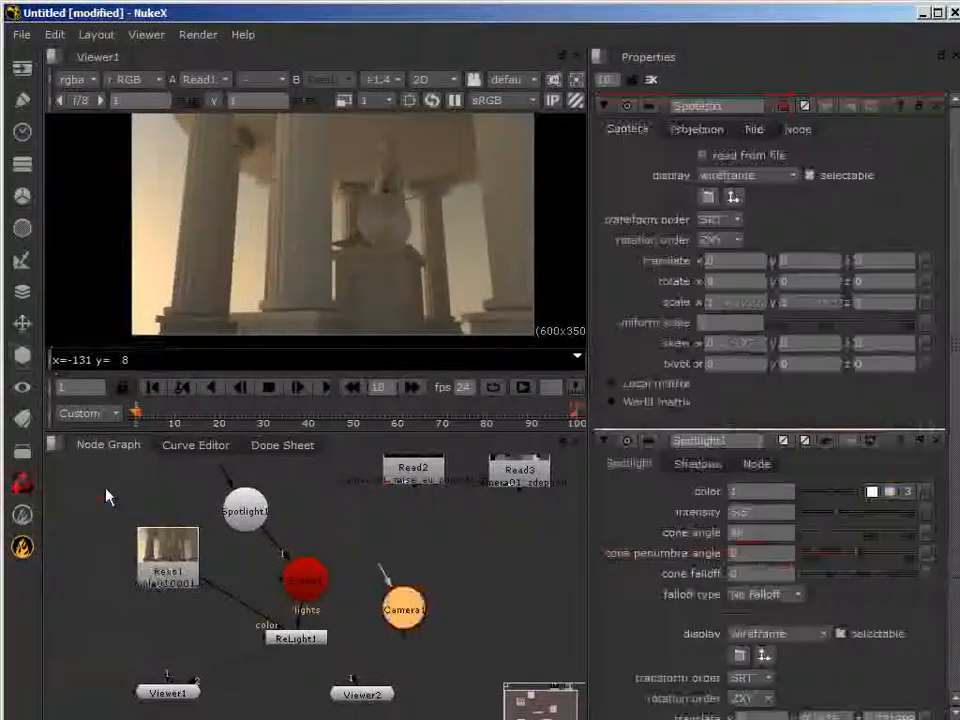
left_click(384, 557)
left_click_drag(338, 565, 338, 514)
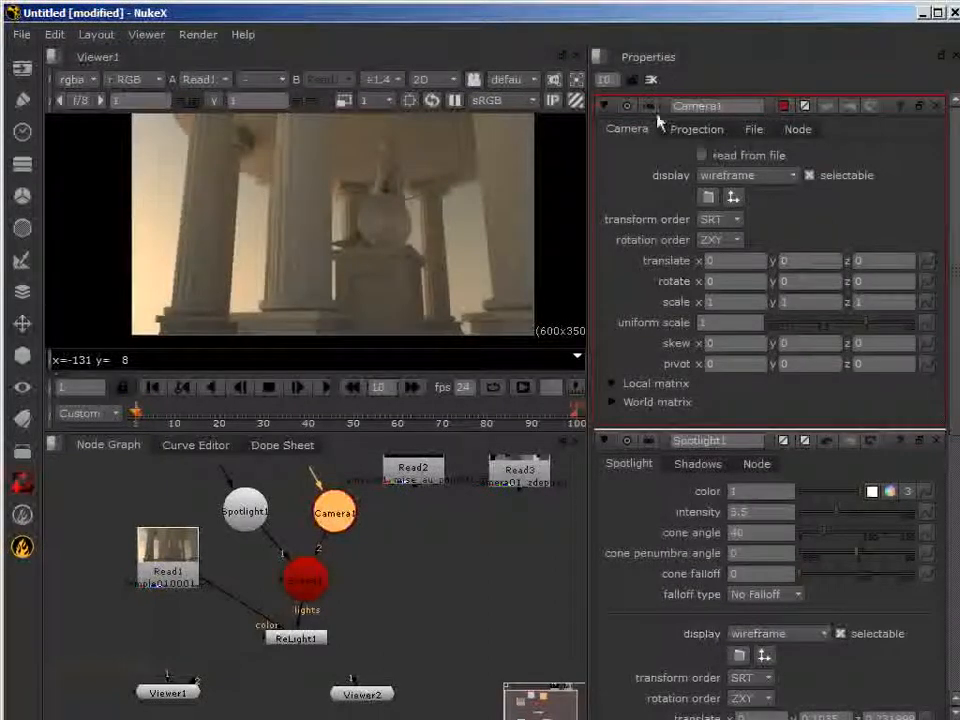
- Enable reading from file on Camera1 and load camera01.fbx from the temple-vray-nuke scenes folder, accepting replacement of the current camera data
left_click(703, 157)
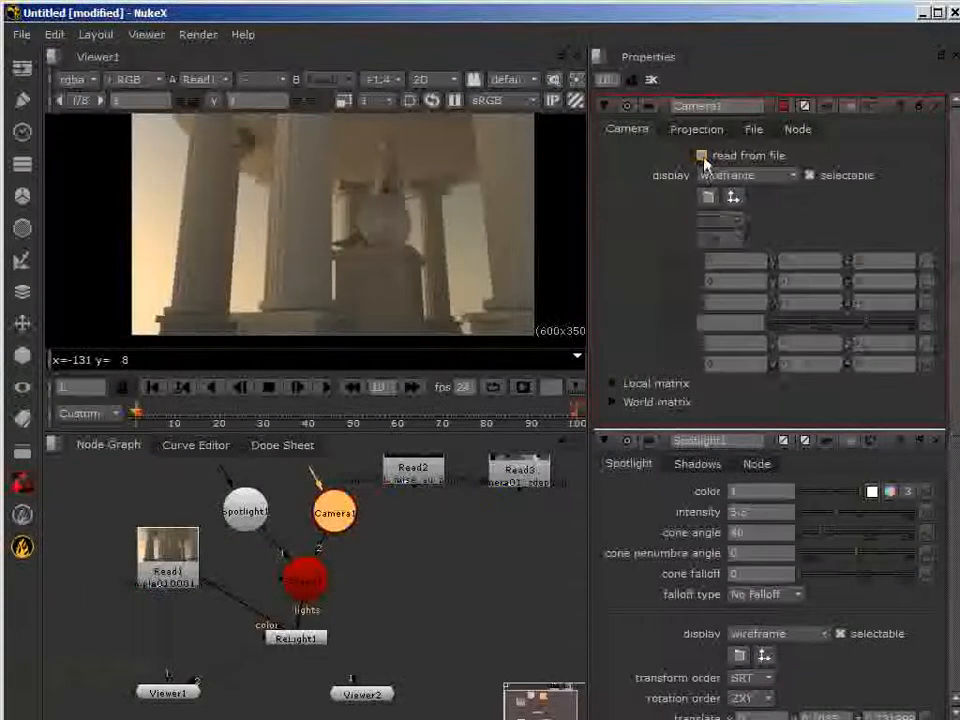
left_click(754, 129)
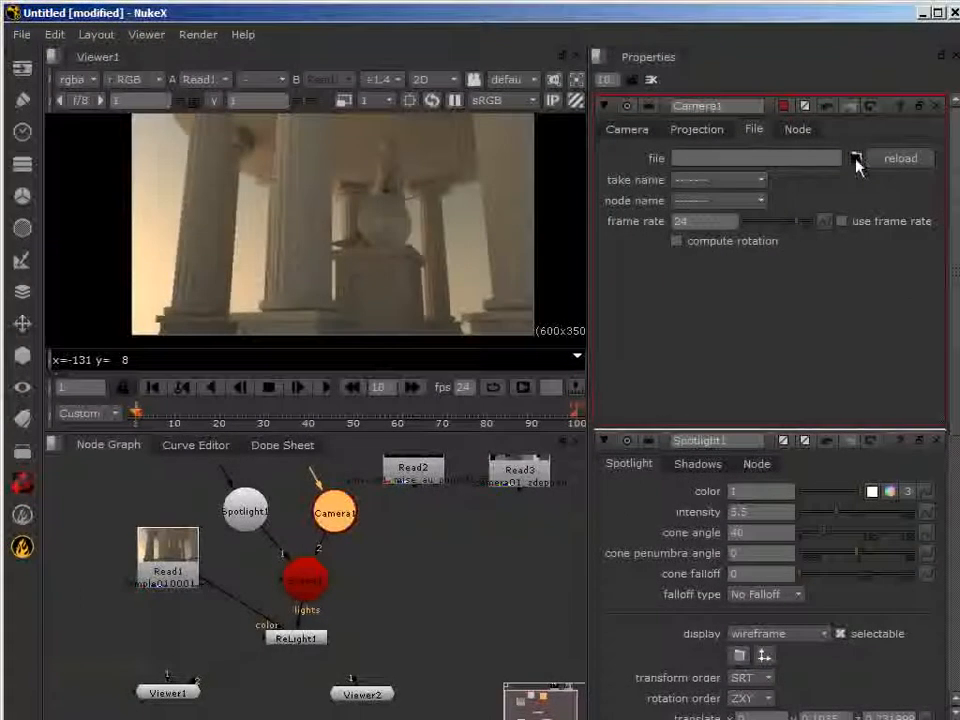
left_click(856, 159)
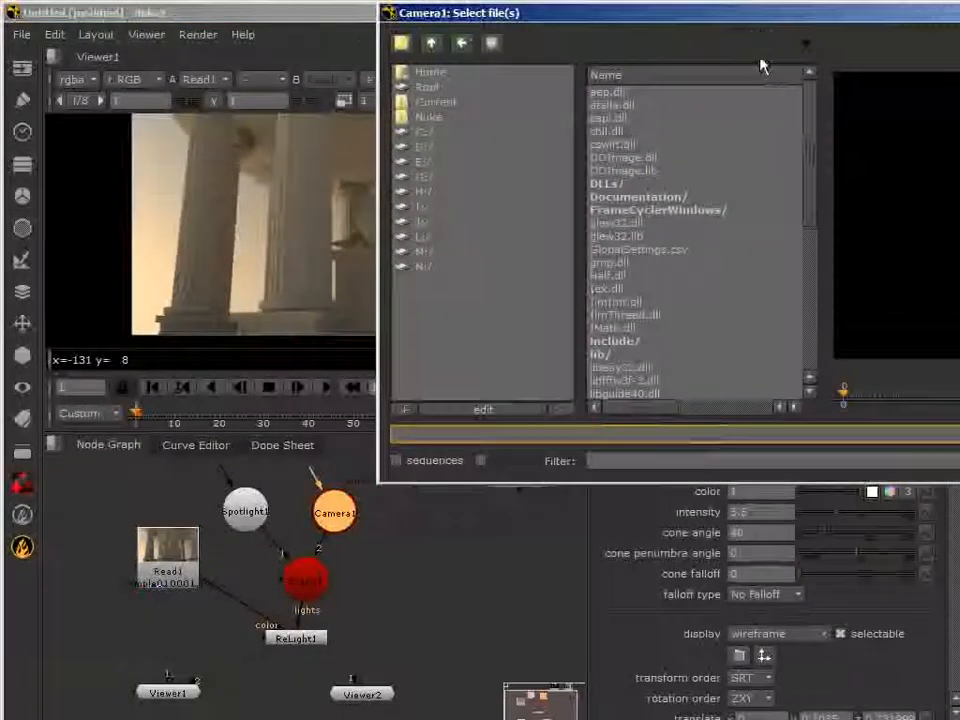
left_click_drag(767, 16, 445, 63)
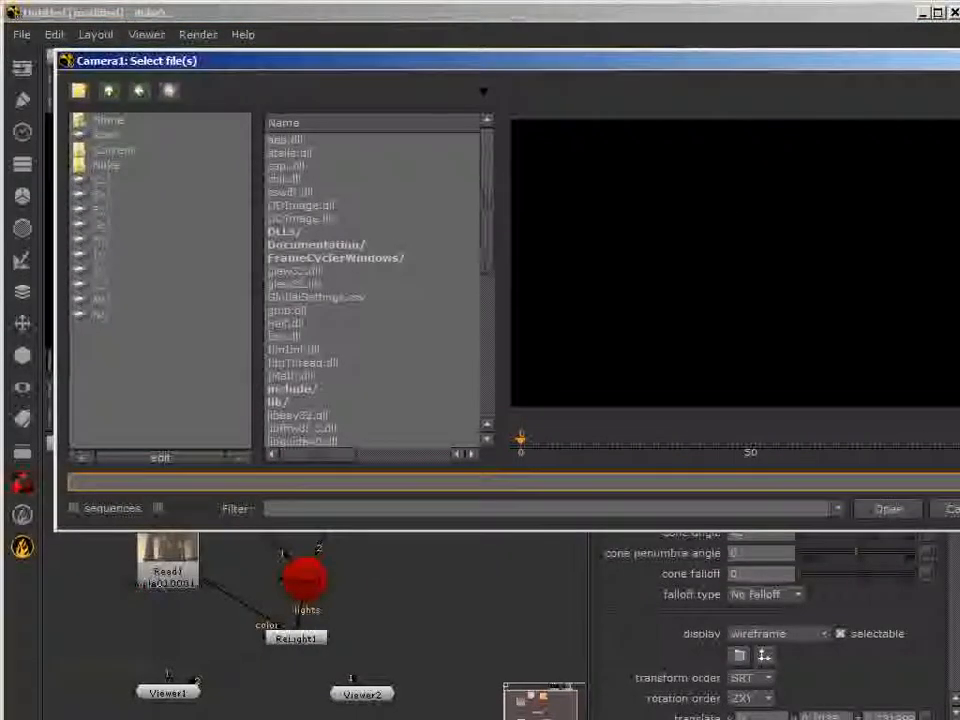
type("C:/0000 - DATA/EXERCICE_MAYA/1 - RENDERING/RENDERING - tample-vray-nuke/scenes/")
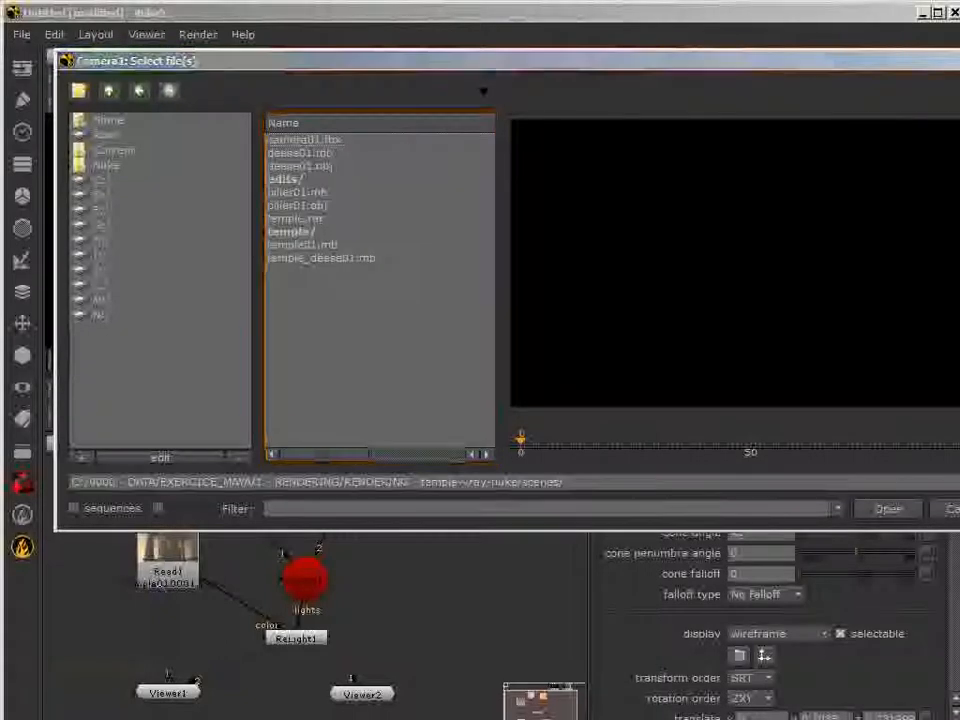
left_click(316, 142)
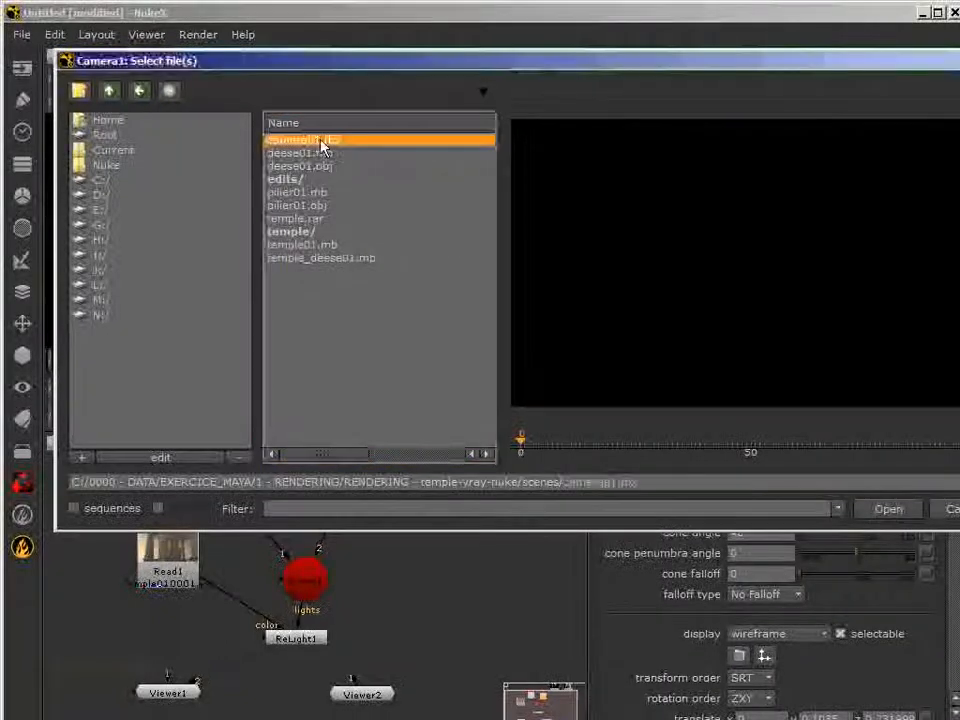
double_click(318, 142)
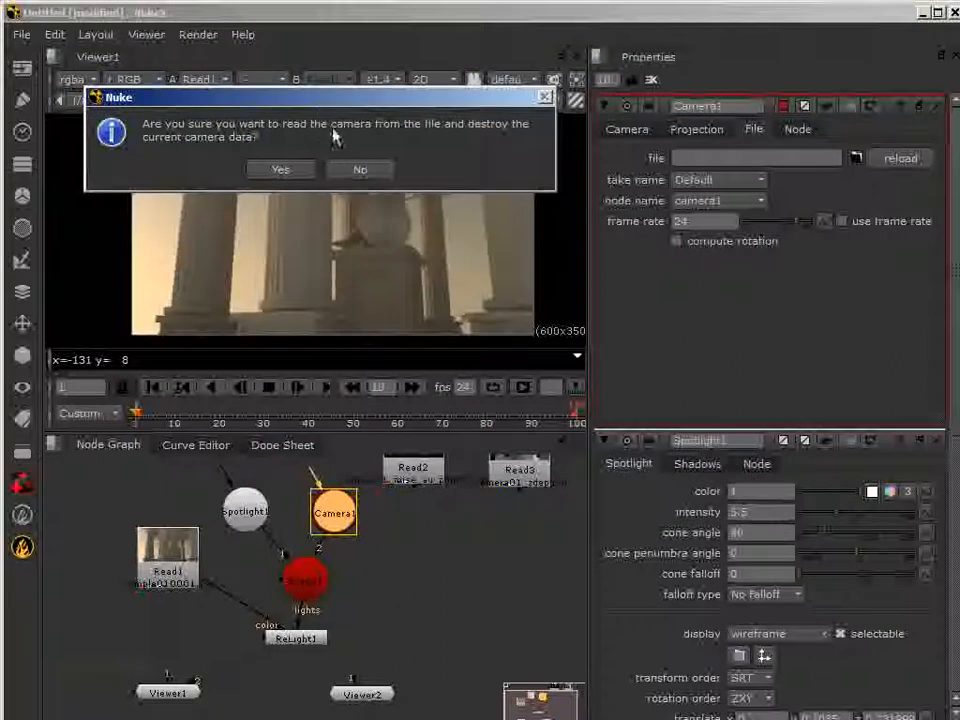
left_click(290, 196)
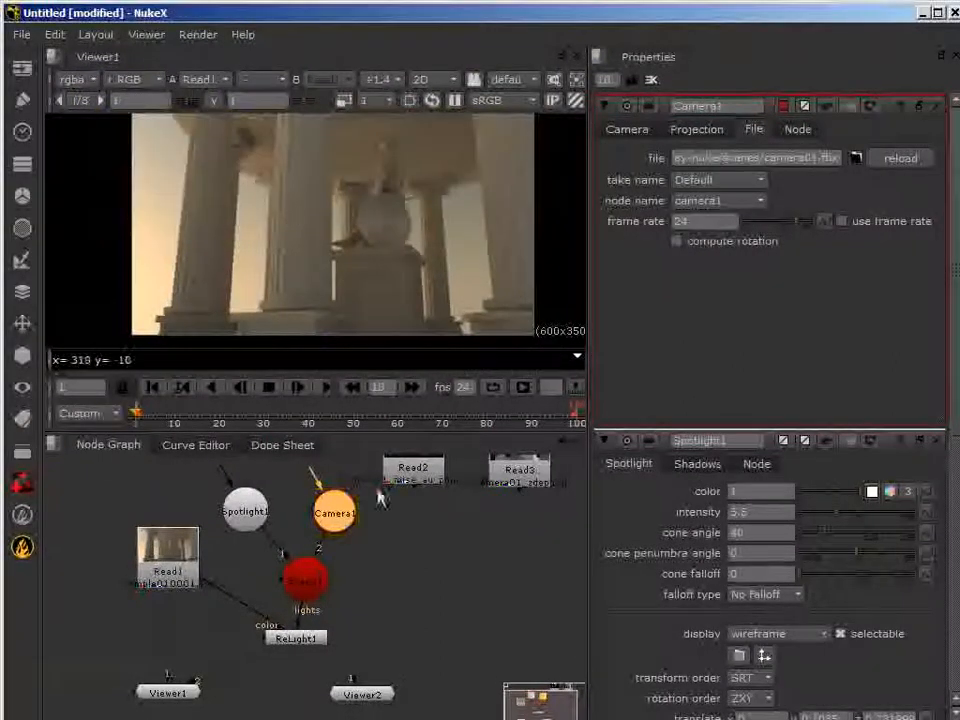
- Reposition the Camera1 node above Scene1, slightly farther from Spotlight1
left_click_drag(334, 512, 353, 529)
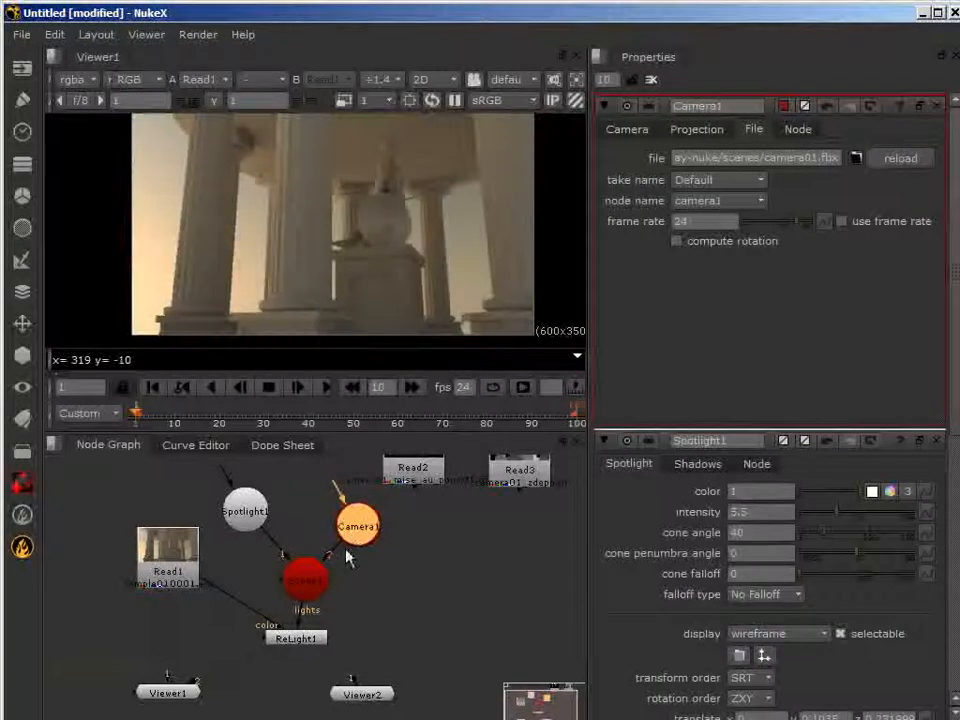
left_click_drag(358, 525, 349, 511)
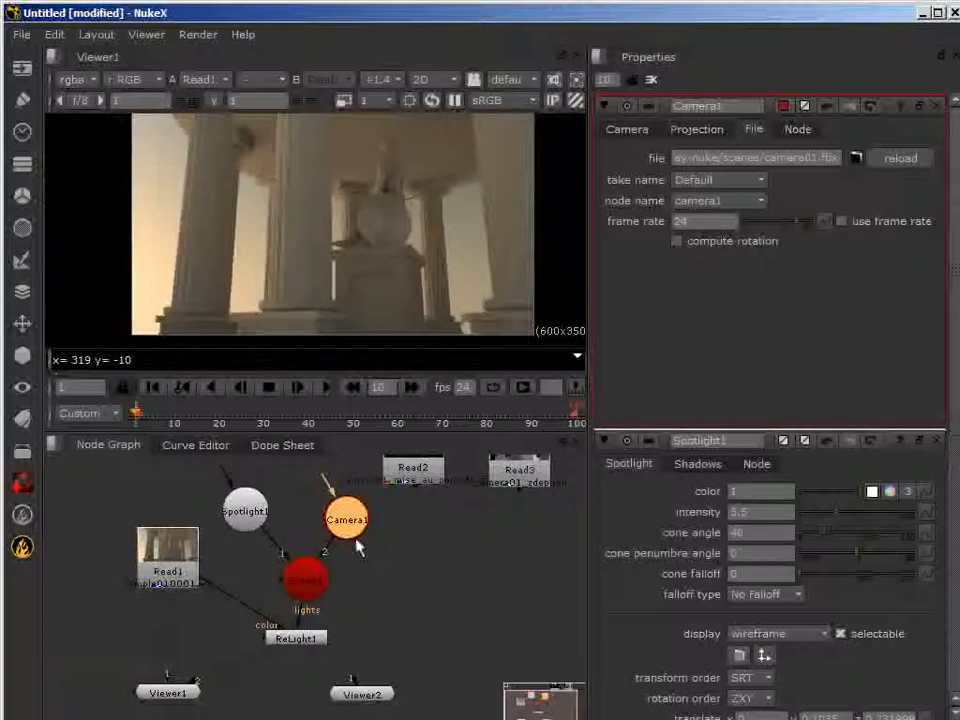
left_click(302, 641)
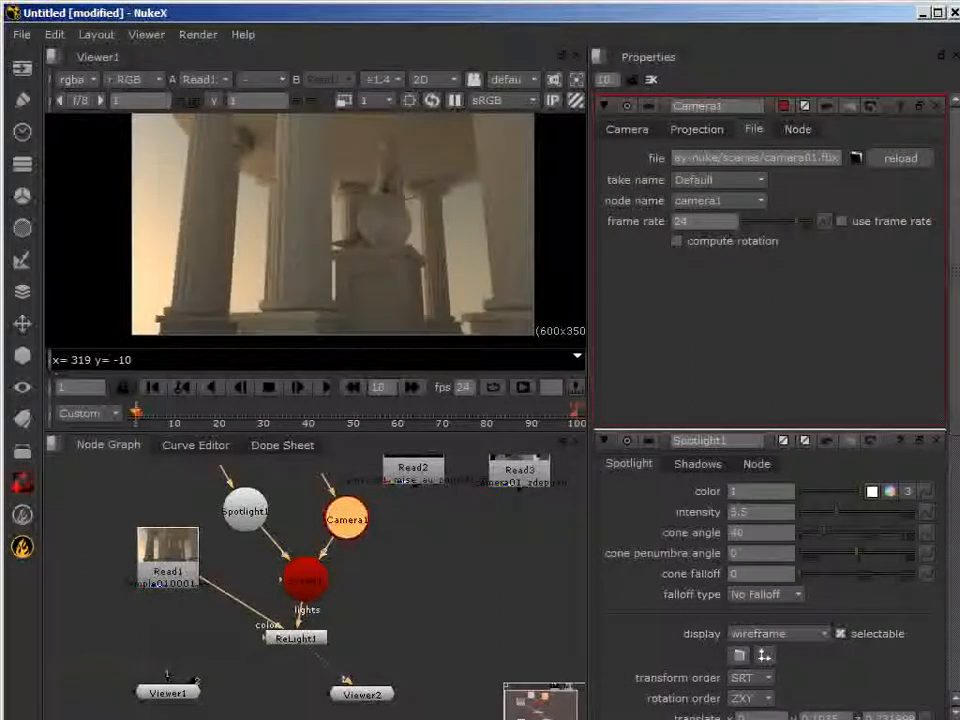
- Bring the floating Viewer2 window into view, enlarge it and set it to the 3D view
key("alt+Tab")
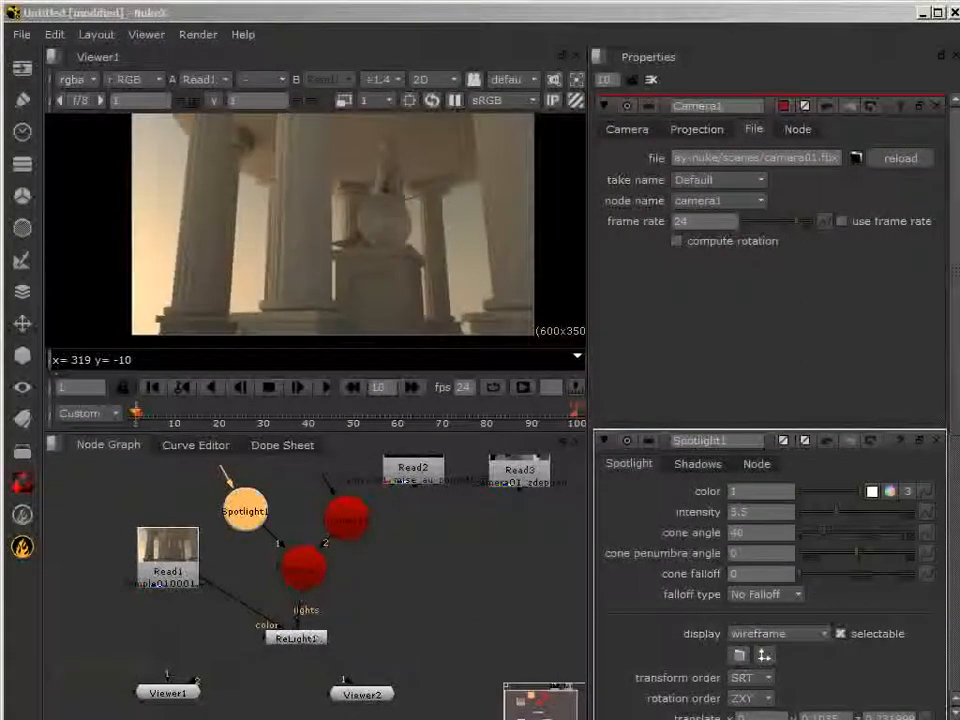
left_click_drag(957, 120, 300, 42)
left_click_drag(789, 549, 912, 692)
left_click(705, 79)
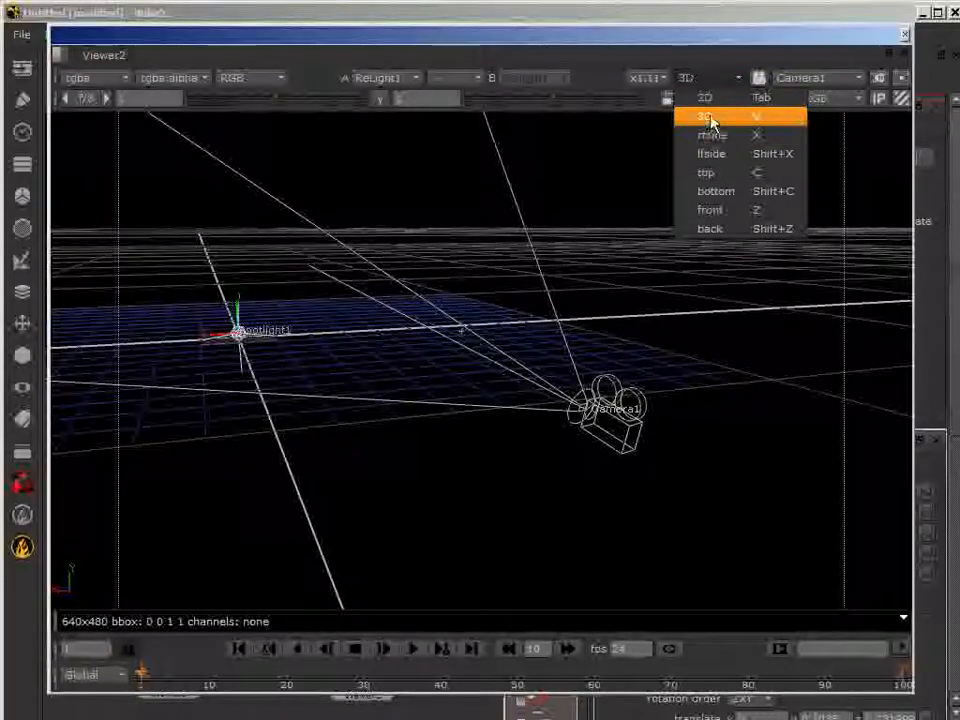
left_click(709, 118)
- Move Spotlight1 sideways away from the scene centre and raise it above the grid in the 3D view
left_click_drag(400, 402, 534, 534, "ctrl")
left_click_drag(472, 270, 339, 429, "ctrl")
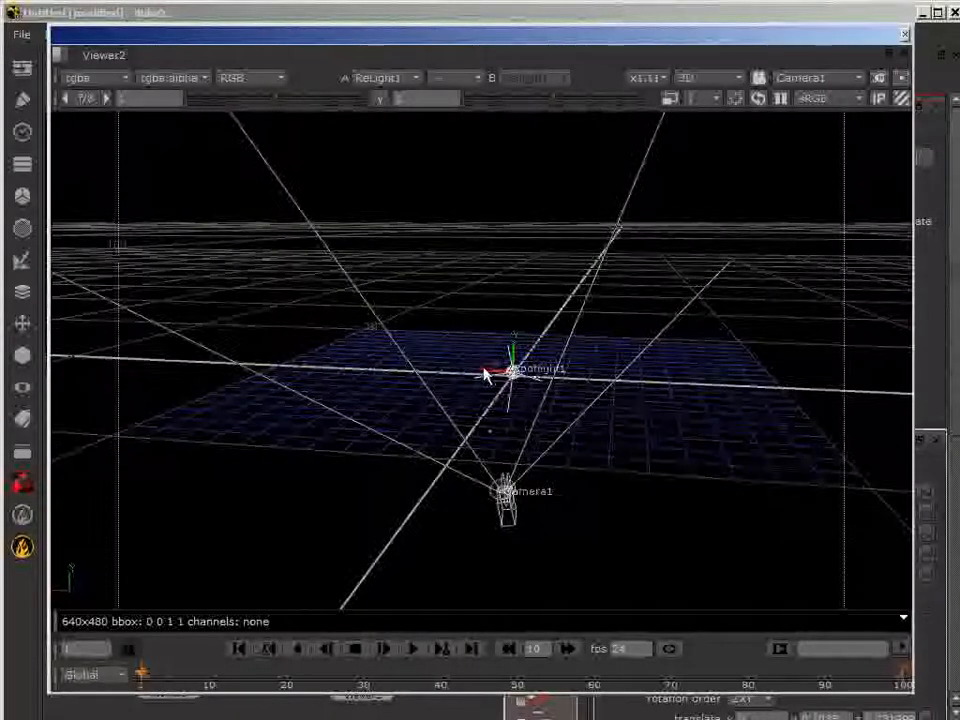
left_click_drag(486, 374, 620, 394)
left_click_drag(648, 432, 690, 462, "ctrl")
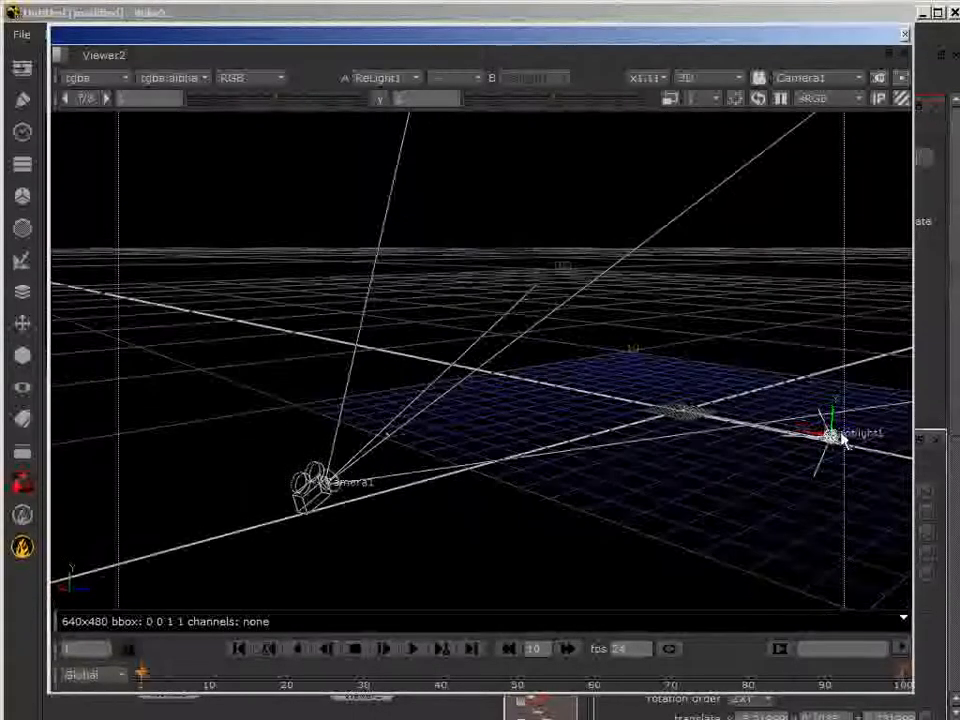
left_click_drag(833, 428, 850, 277)
left_click_drag(708, 428, 400, 598, "alt")
left_click_drag(690, 492, 118, 363, "ctrl")
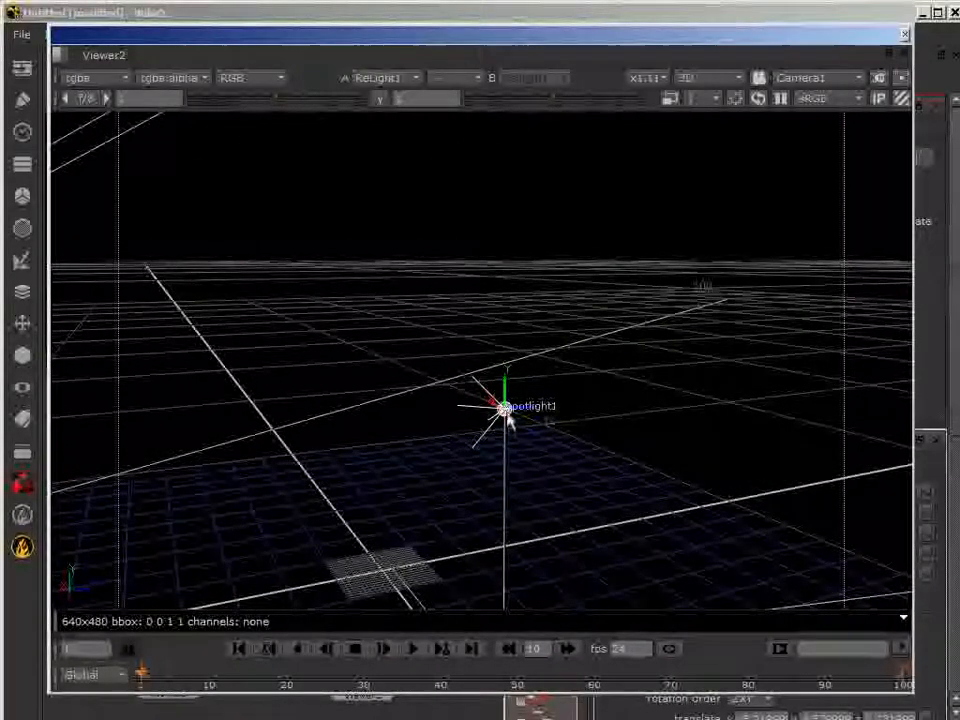
- Rotate Spotlight1 about its vertical axis to aim its cone across the scene, and check it against Camera1
left_click(506, 412)
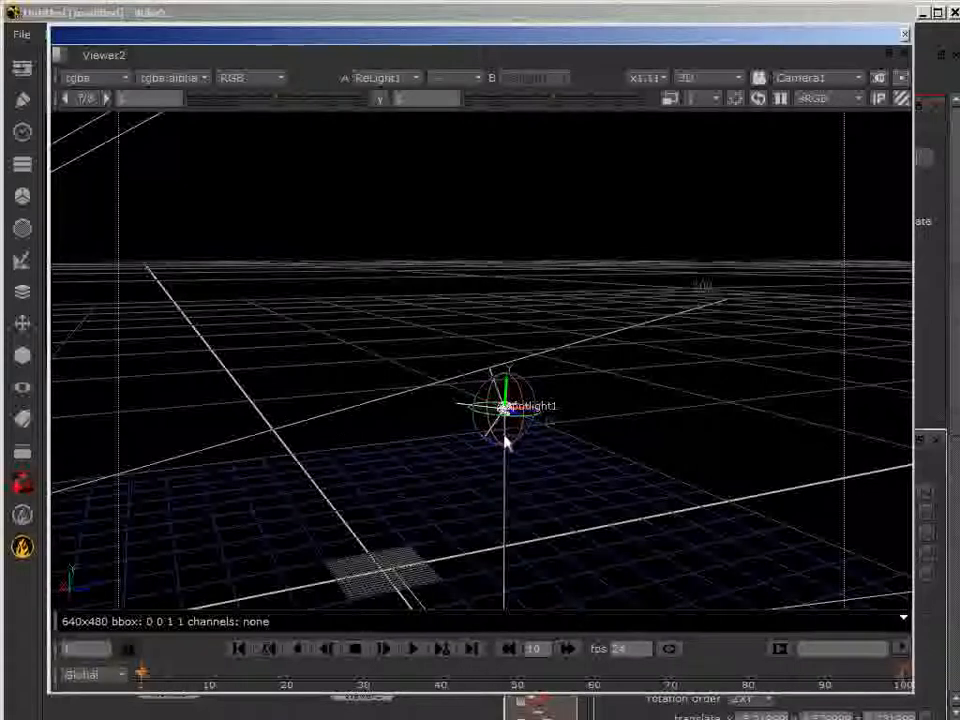
scroll(507, 442, "up", 4)
middle_click_drag(491, 500, 483, 427)
right_click(466, 463)
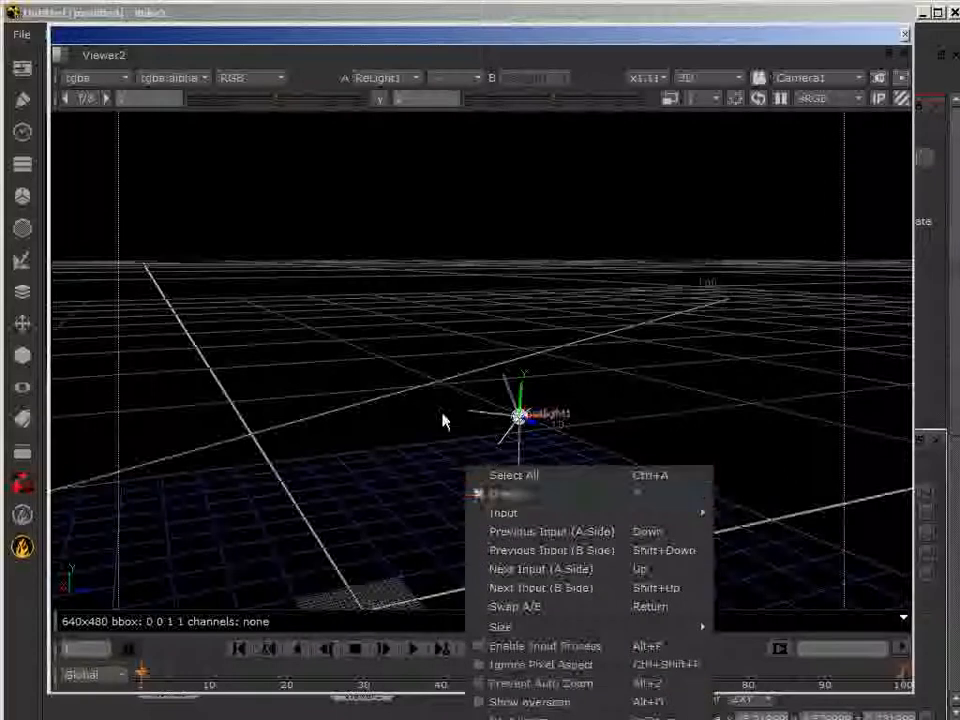
left_click(475, 432)
middle_click_drag(475, 474, 463, 354)
left_click_drag(463, 354, 750, 408, "ctrl")
left_click_drag(649, 407, 643, 358, "ctrl")
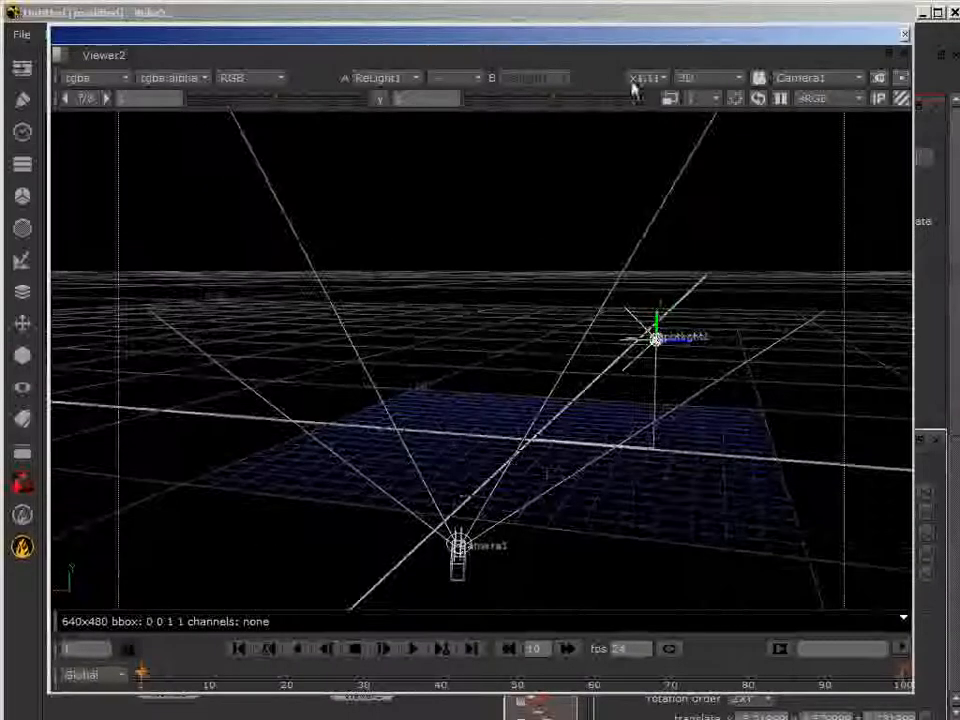
- Move the Viewer2 window aside and spread out the Read1, Scene1 and Spotlight1 nodes in the node graph
left_click_drag(609, 41, 958, 160)
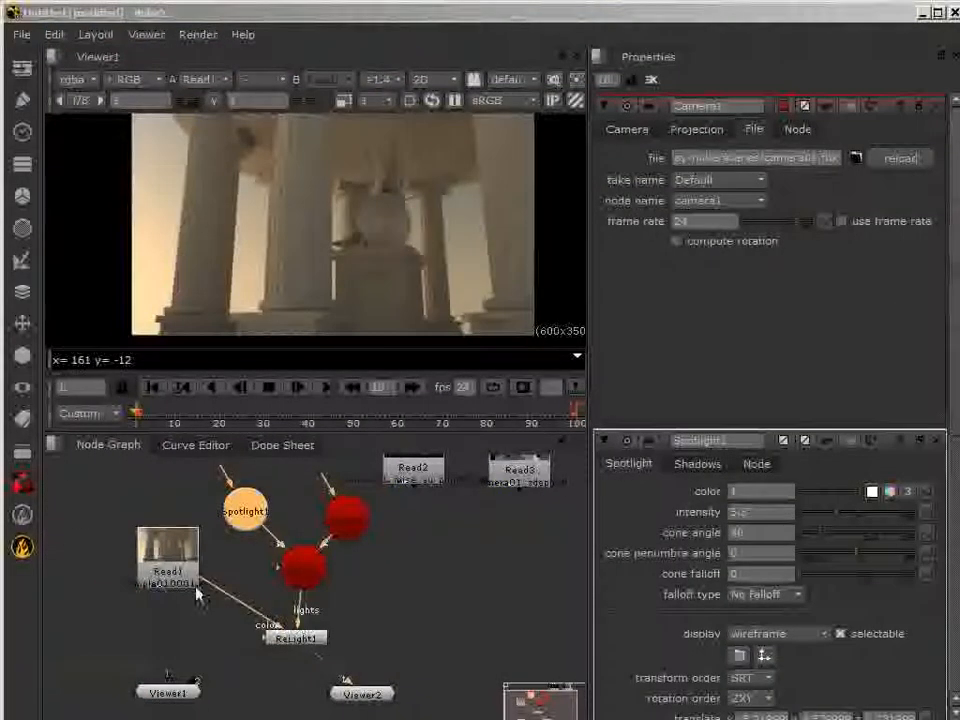
left_click_drag(175, 570, 137, 550)
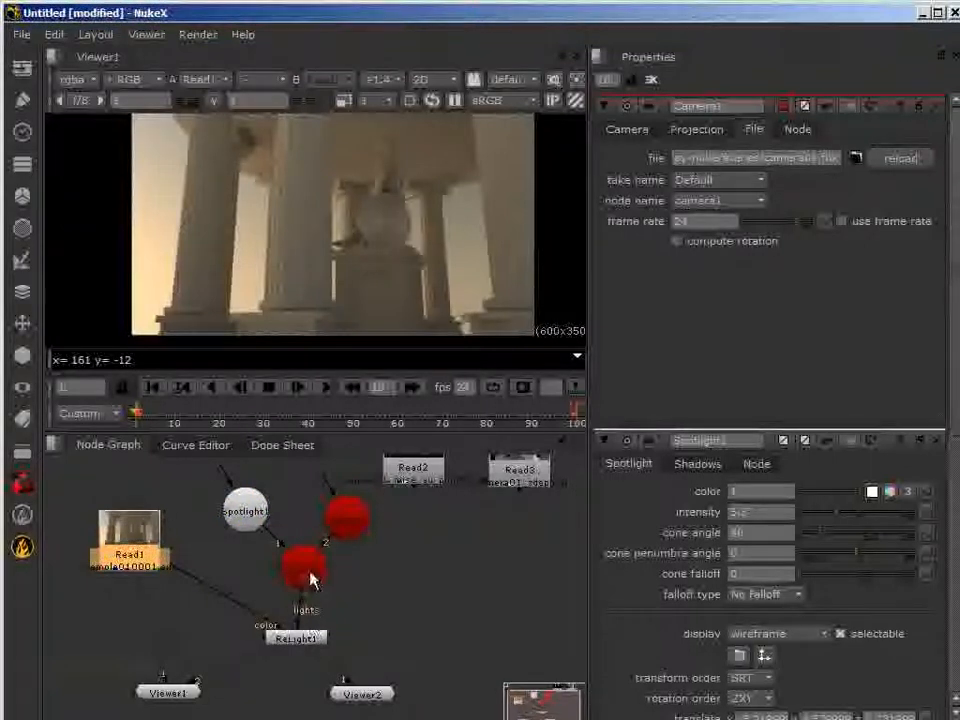
left_click_drag(309, 577, 301, 574)
left_click_drag(246, 509, 231, 504)
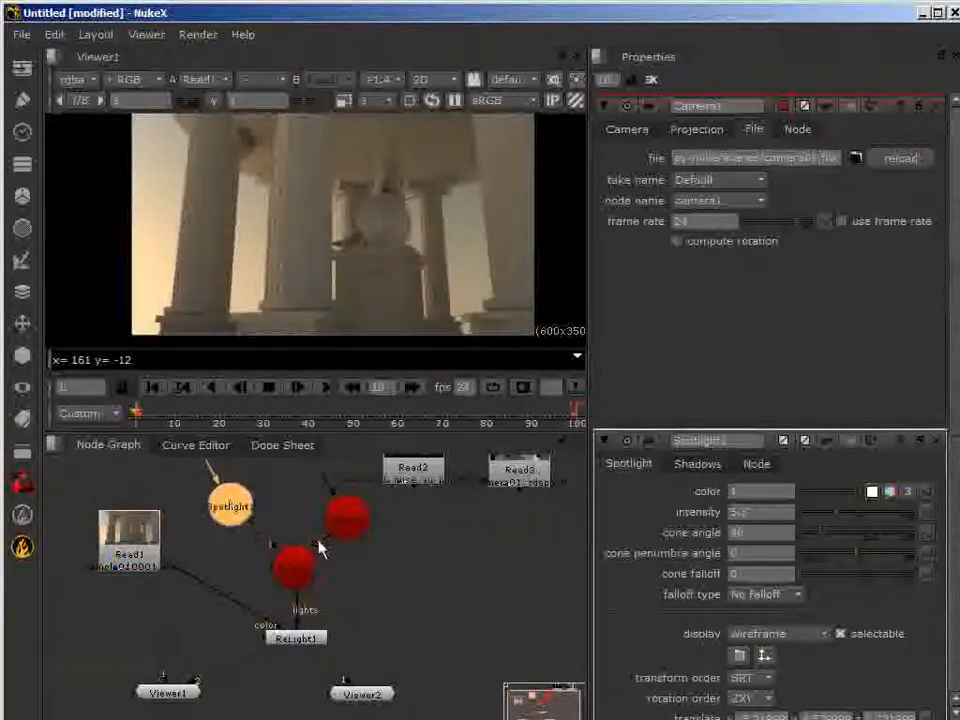
- Rearrange the Scene1, Camera1 and Spotlight1 nodes above ReLight1 so that their connections are spread apart
left_click_drag(300, 569, 286, 558)
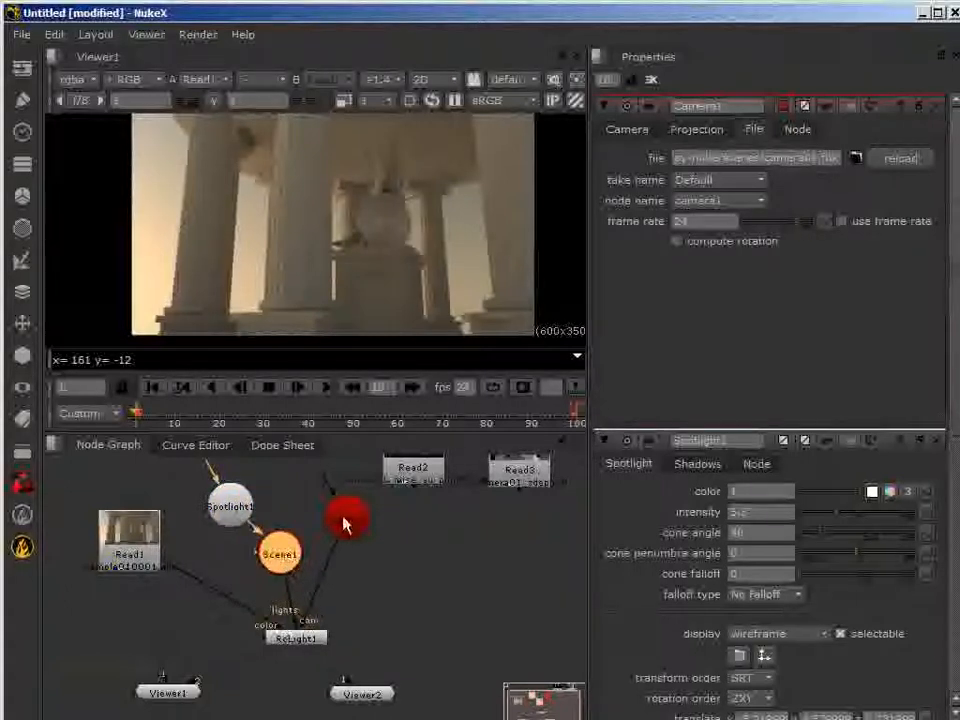
left_click_drag(343, 524, 359, 545)
left_click_drag(244, 516, 223, 511)
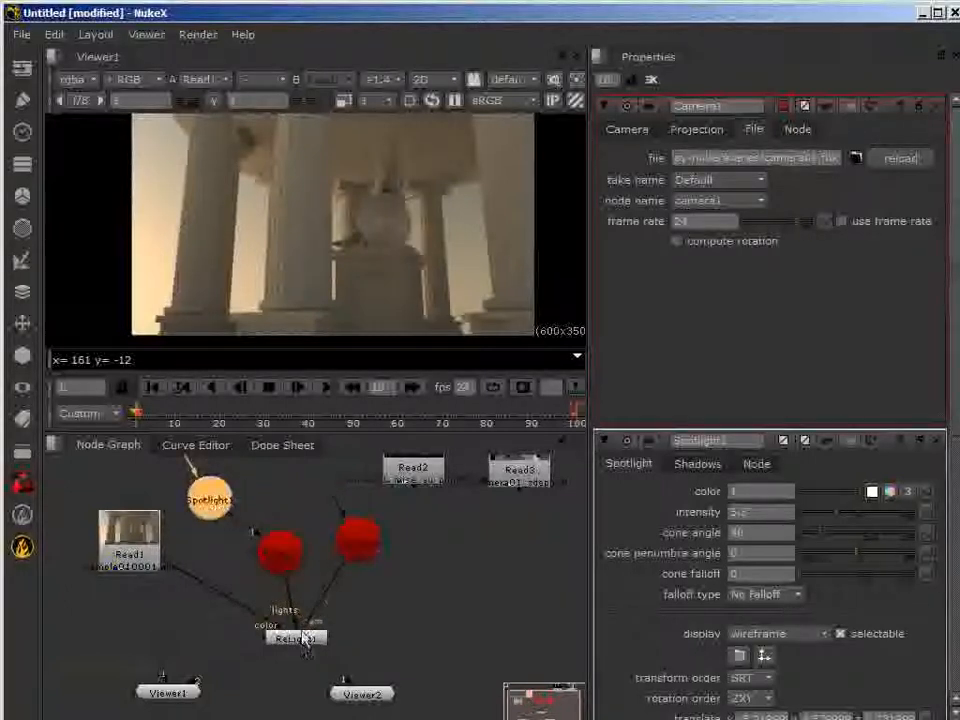
scroll(311, 647, "up", 4)
scroll(353, 632, "down", 2)
left_click(340, 632)
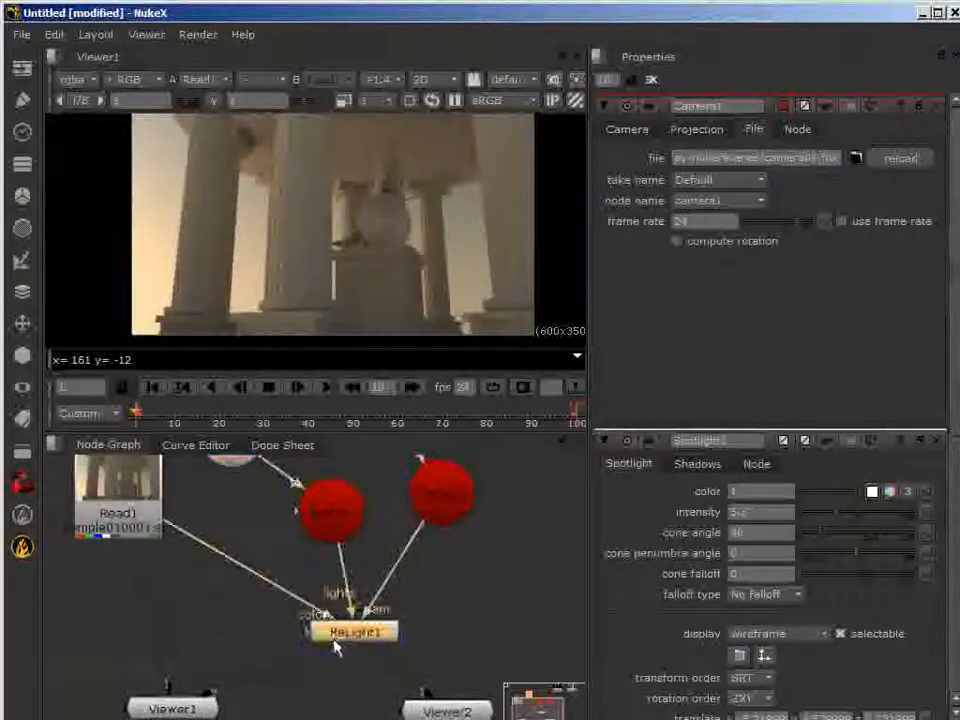
left_click_drag(315, 632, 204, 630)
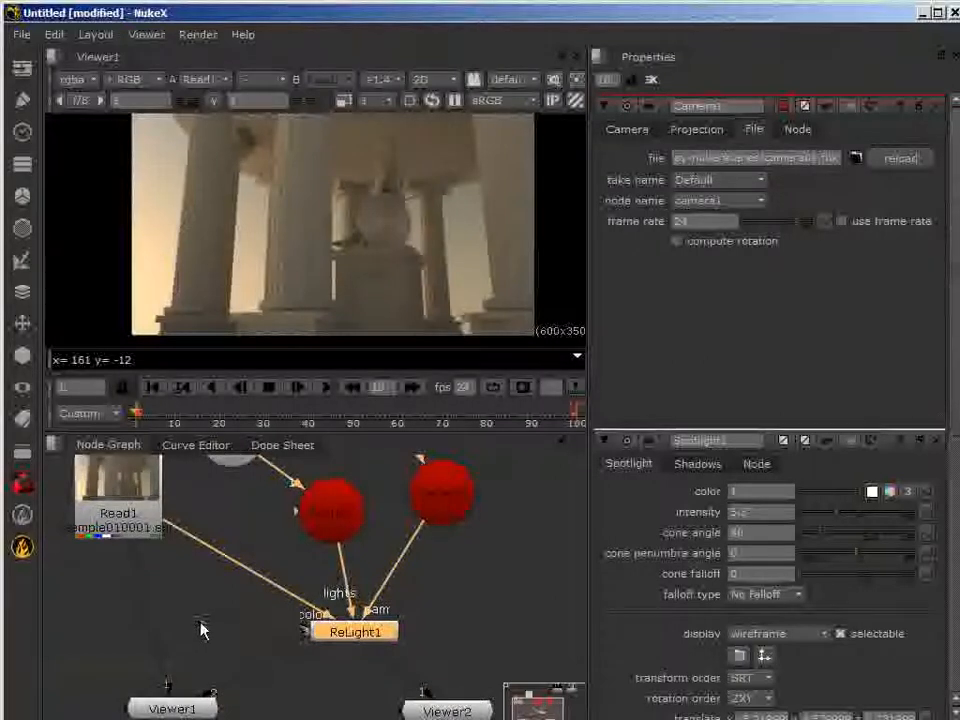
left_click(26, 364)
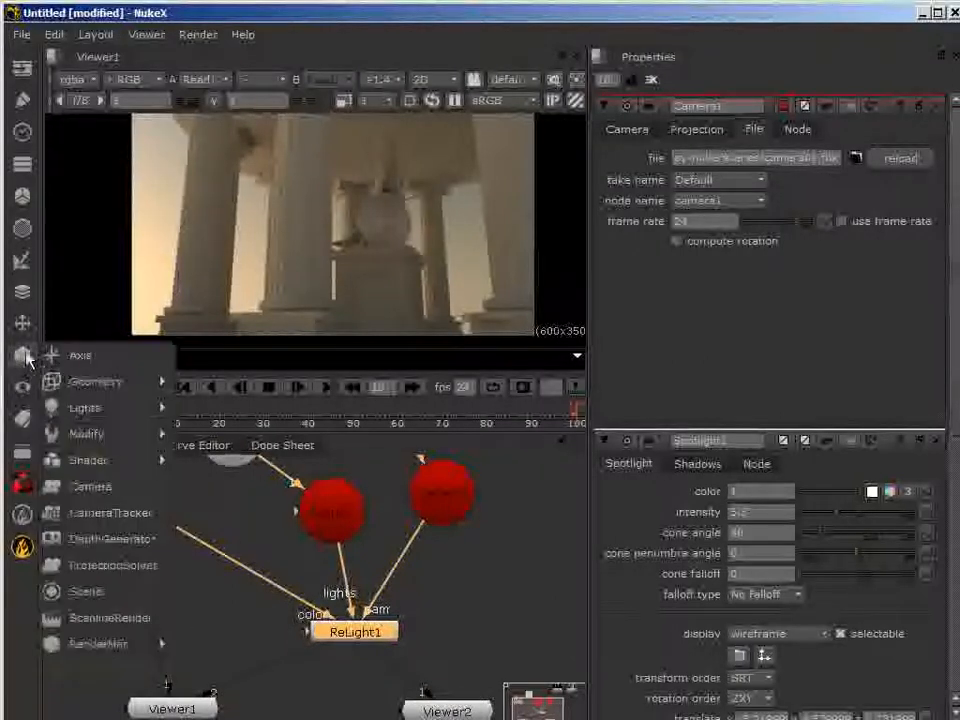
mouse_move(92, 465)
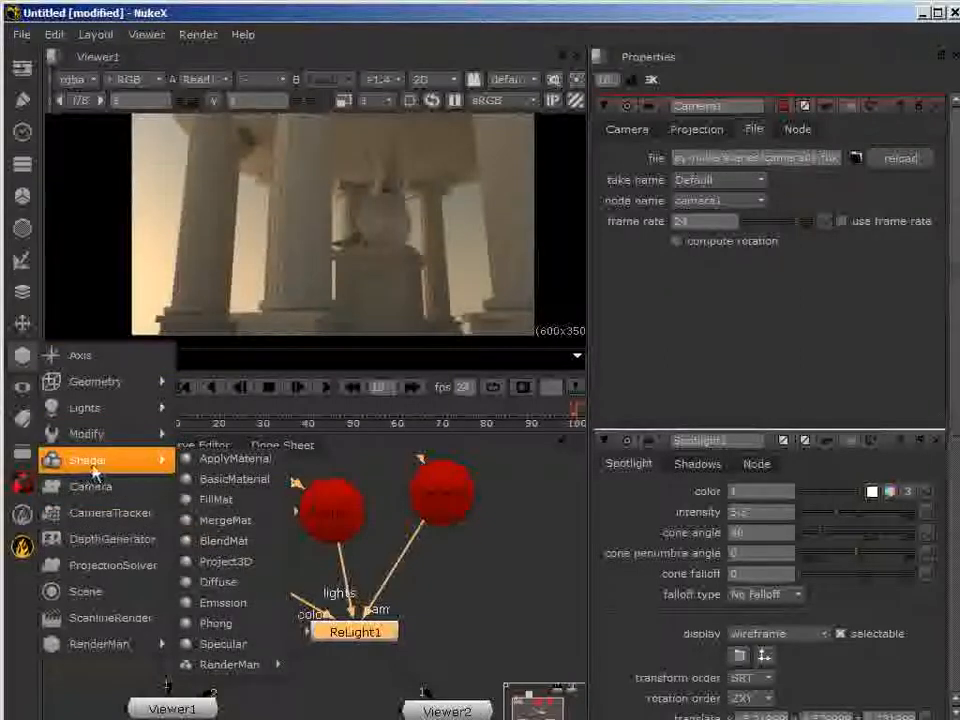
left_click(222, 584)
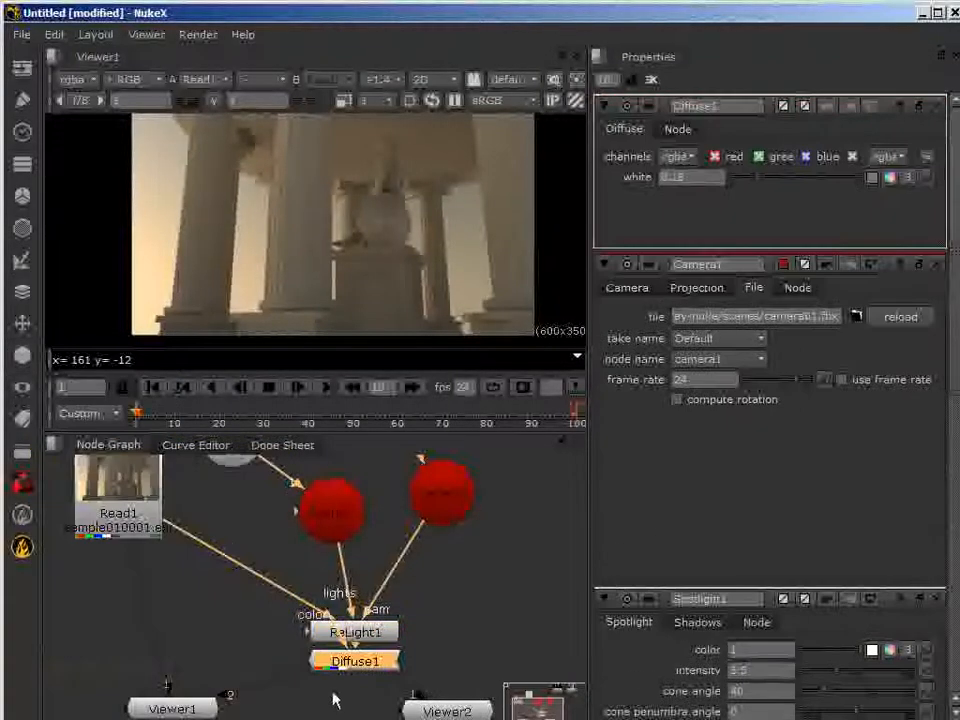
key("Delete")
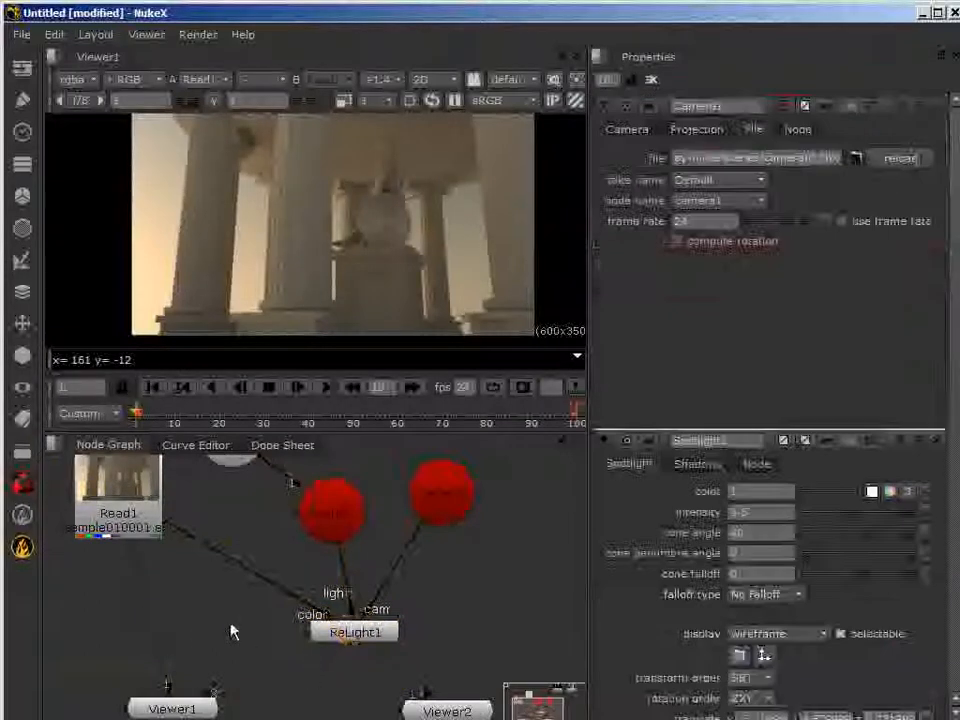
- Add an unattached Diffuse shader node beside ReLight1 and connect it to ReLight1's material input
left_click(22, 358)
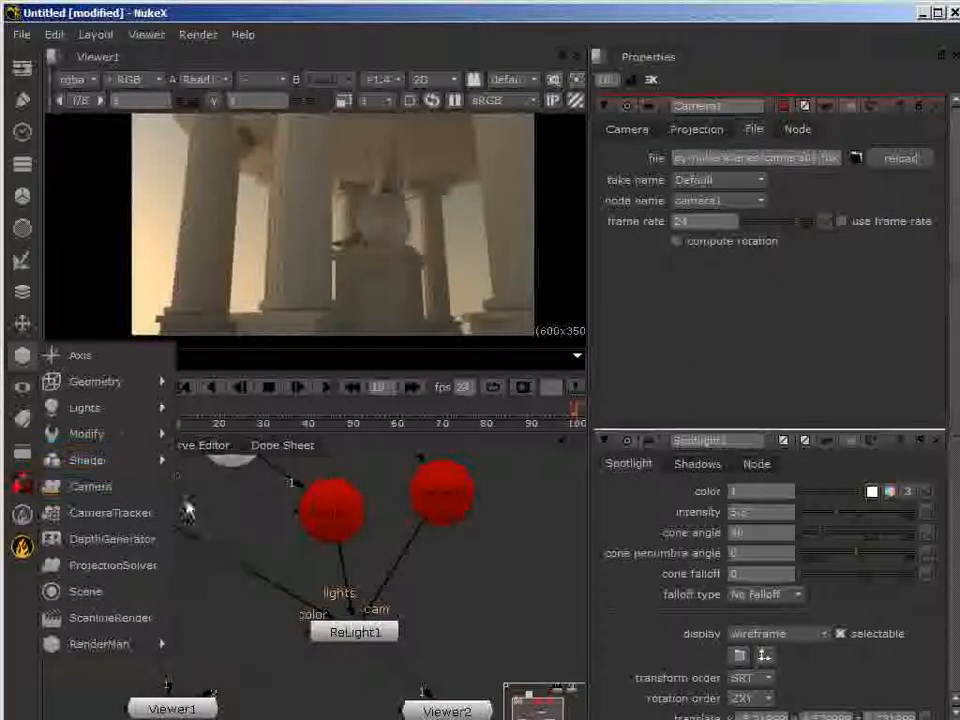
mouse_move(100, 460)
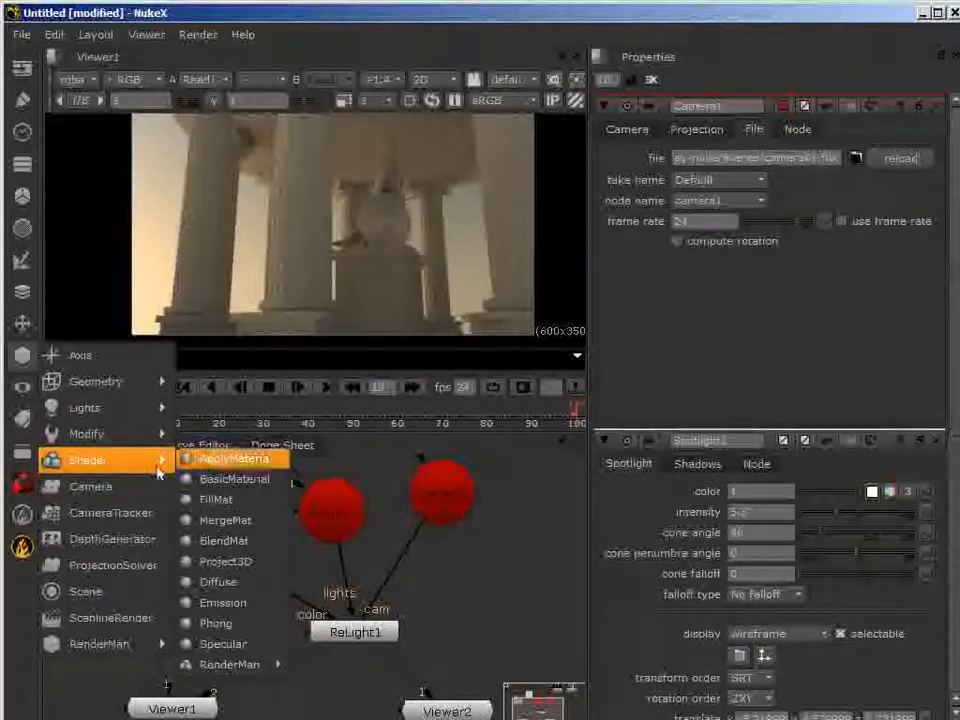
left_click(216, 518)
left_click_drag(254, 629, 315, 639)
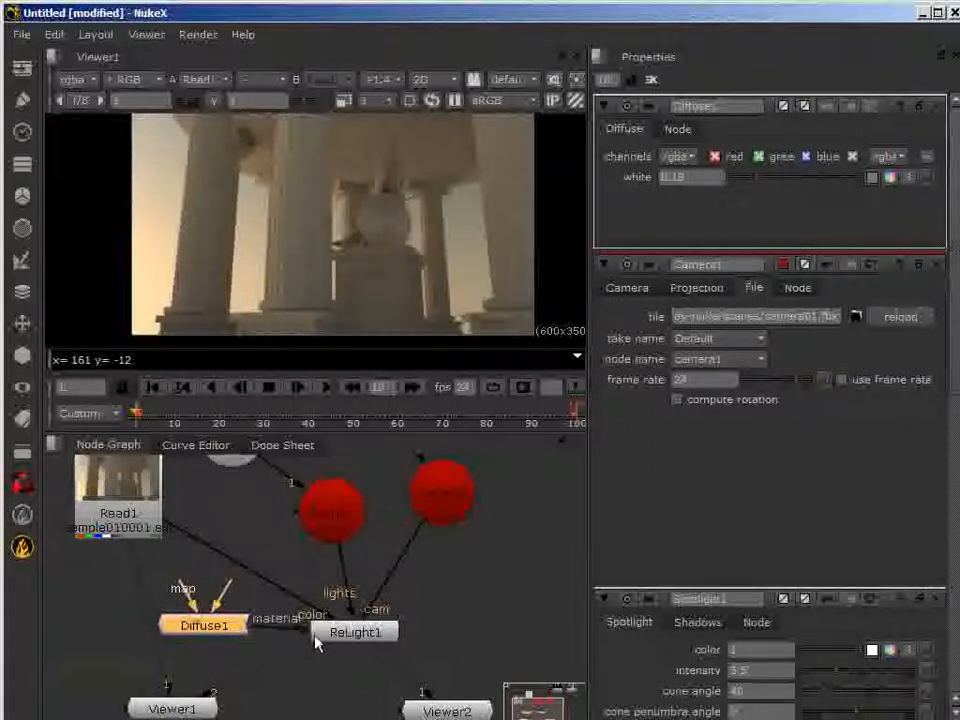
mouse_move(221, 634)
left_mouse_down()
mouse_move(72, 638)
mouse_move(236, 634)
left_mouse_up()
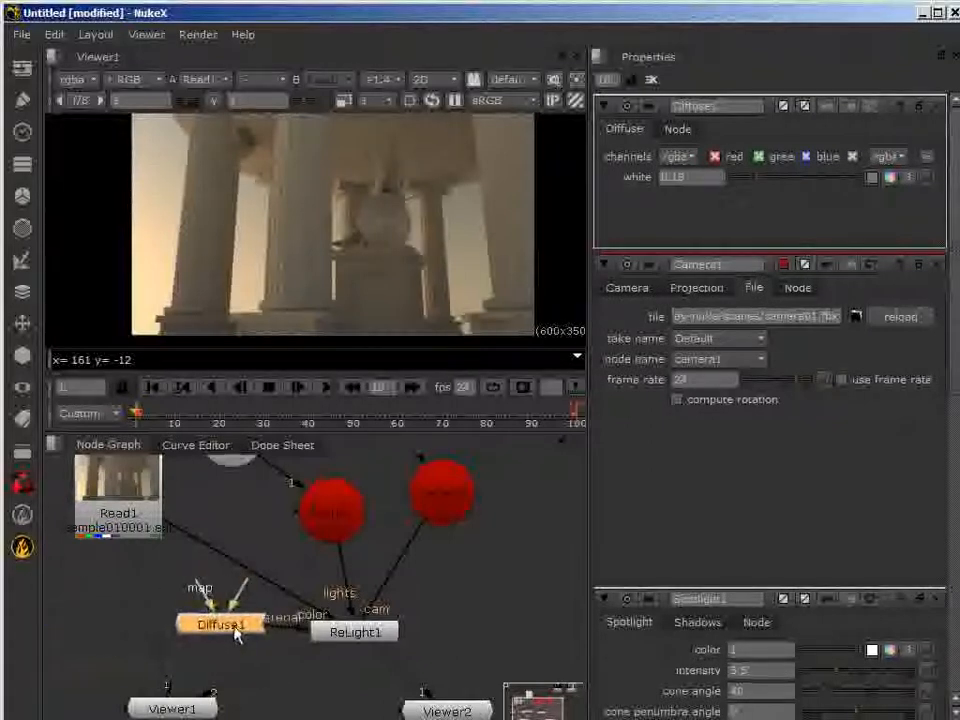
- Examine how Scene1, Spotlight1, Camera1, Diffuse1 and Viewer1 are connected to the ReLight1 node
scroll(290, 640, "down", 3)
middle_click_drag(287, 658, 268, 630)
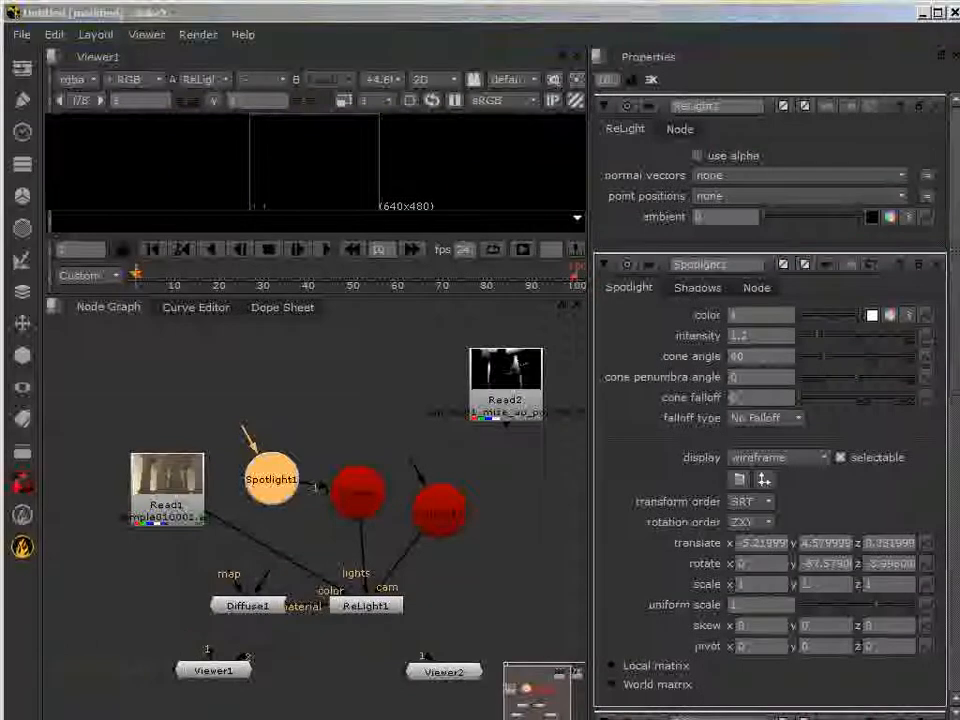
left_click(352, 572)
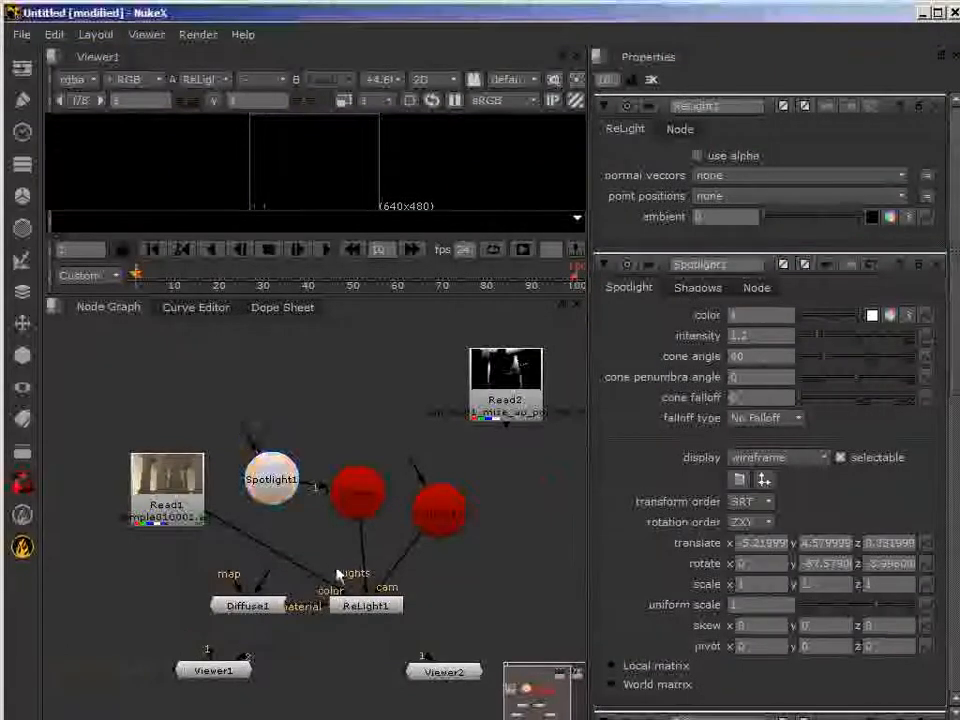
scroll(330, 495, "up", 4)
middle_click_drag(329, 488, 369, 503)
left_click_drag(442, 566, 440, 558)
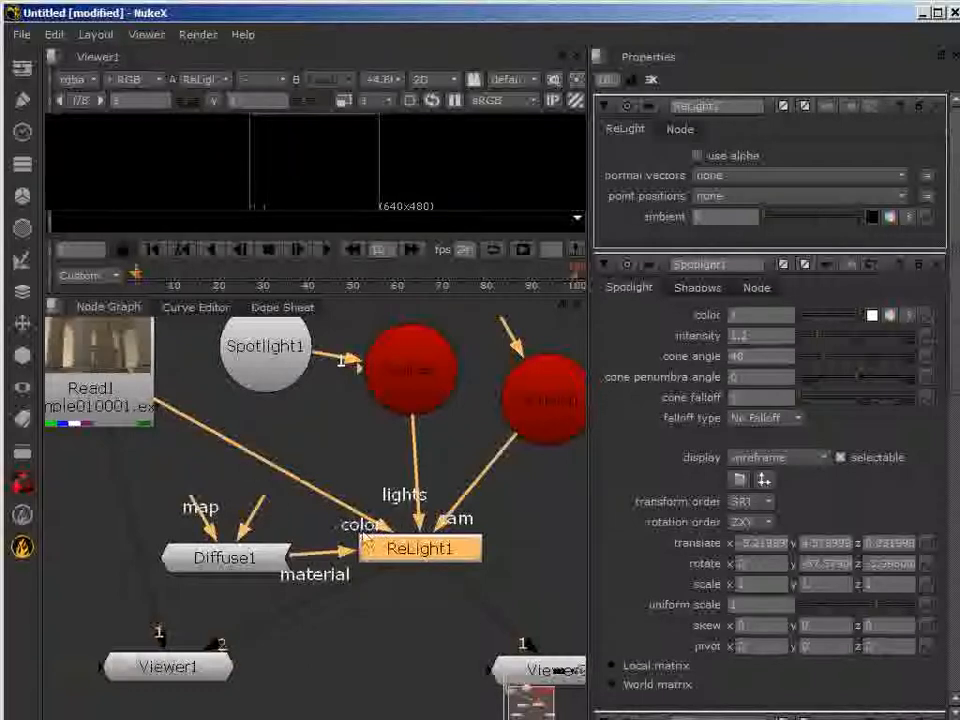
left_click(412, 388)
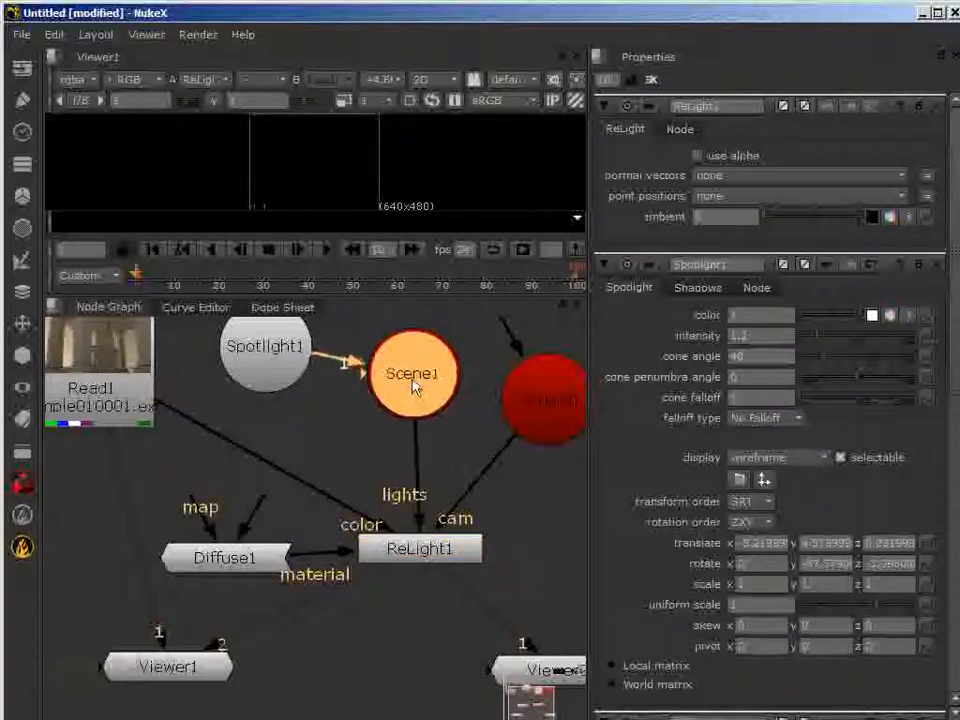
left_click_drag(292, 352, 285, 383)
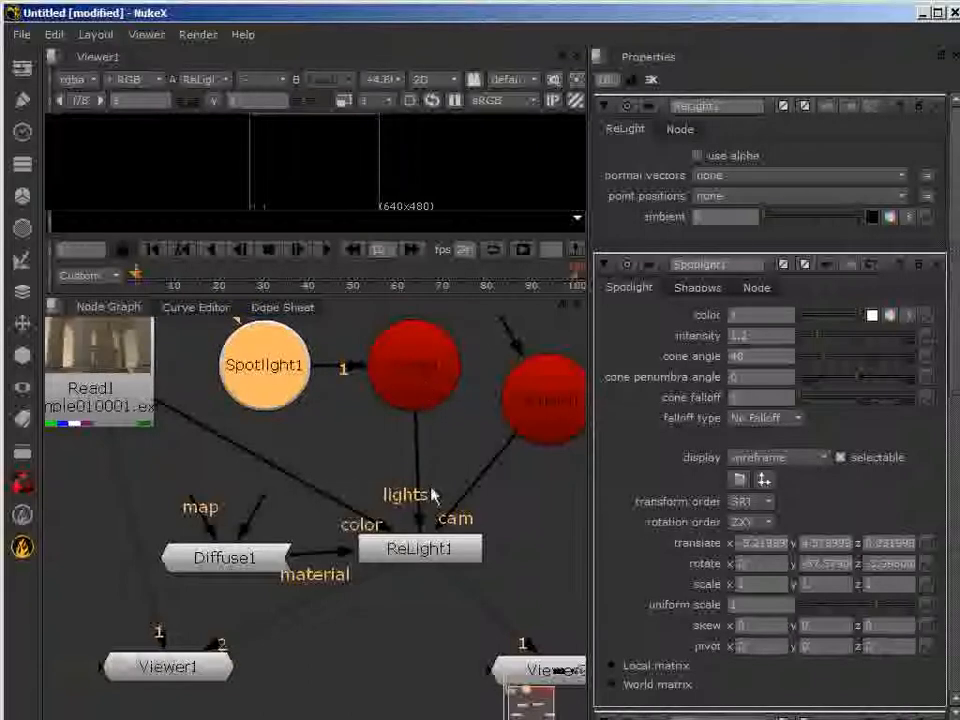
left_click(543, 416)
left_click_drag(543, 416, 545, 410)
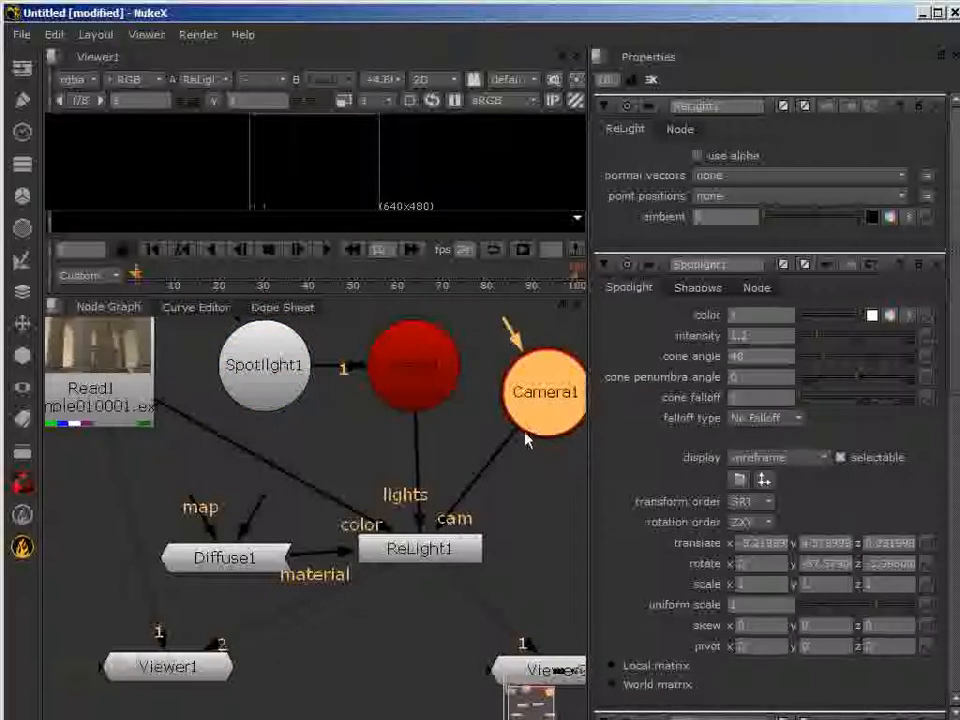
left_click(430, 563)
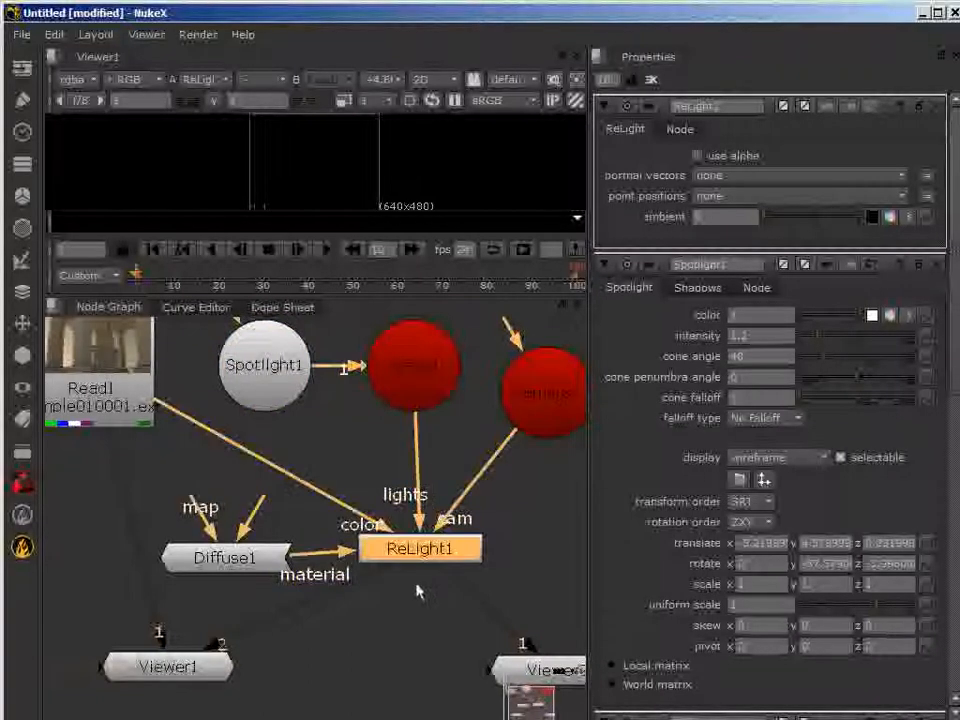
left_click(259, 562)
left_click_drag(259, 562, 256, 552)
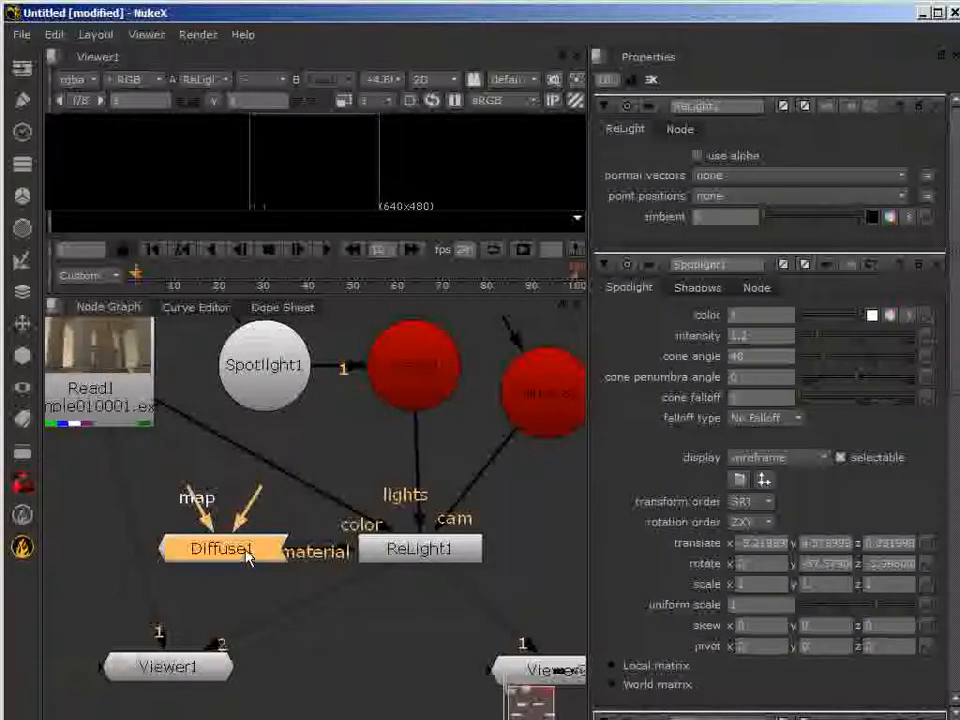
left_click(282, 384)
mouse_move(240, 560)
left_mouse_down()
mouse_move(262, 560)
mouse_move(240, 560)
left_mouse_up()
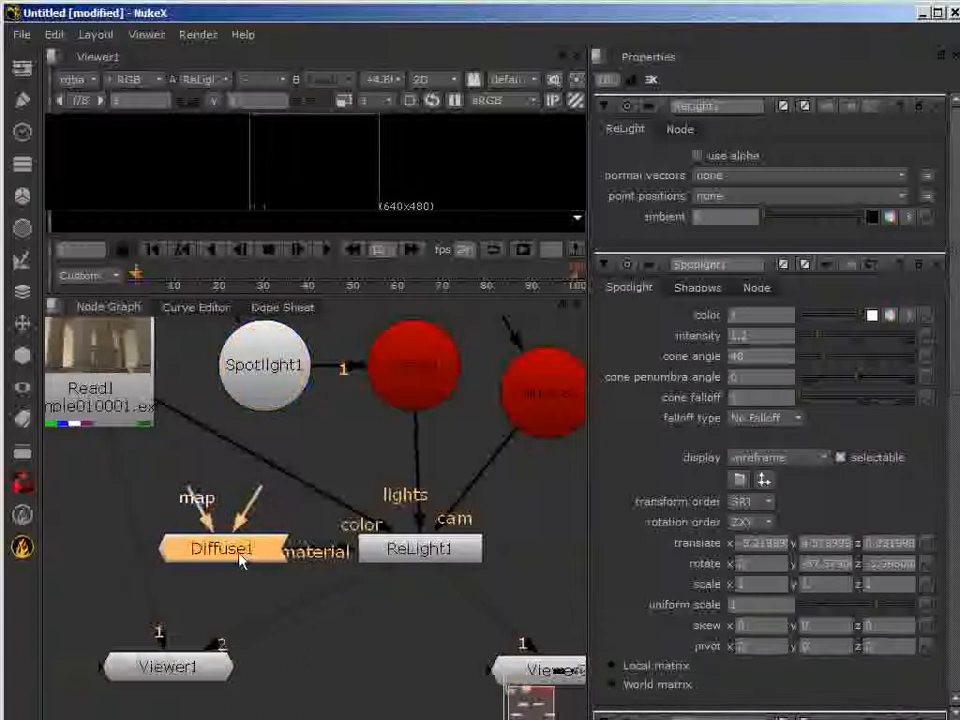
left_click(385, 552)
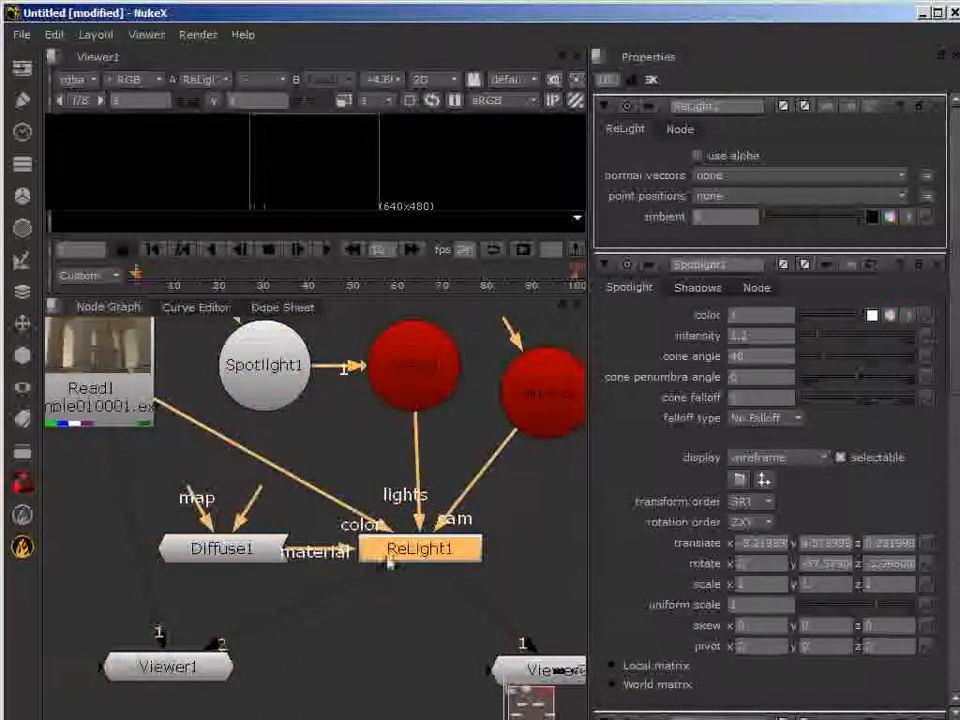
left_click(214, 668)
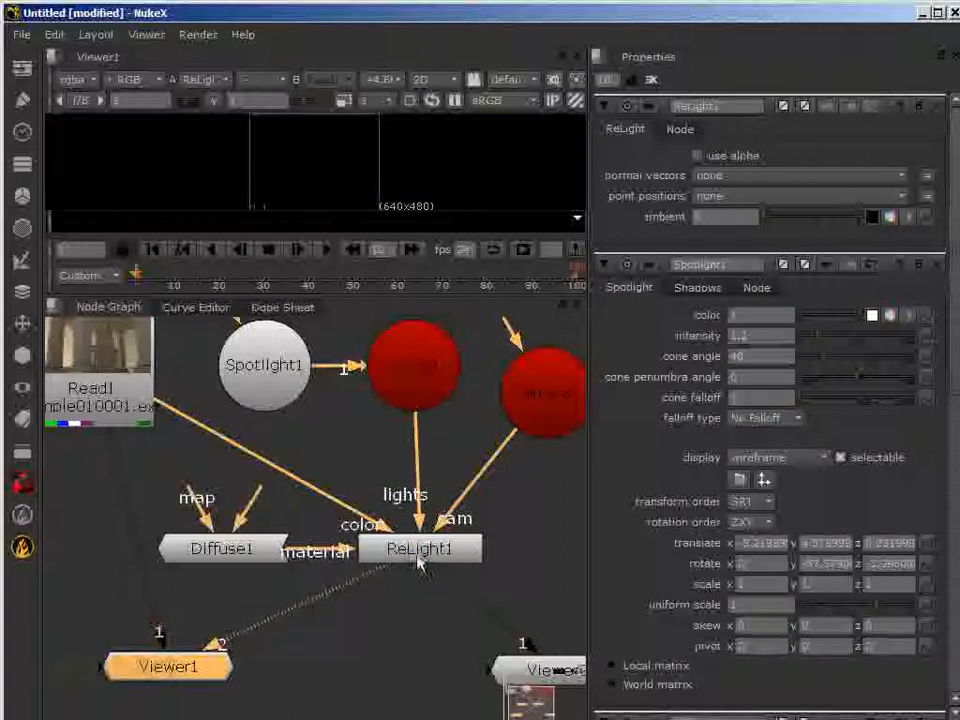
- Set ReLight1's normal vectors to the normals layer and its point positions to the samplerInfo1 layer
left_click(418, 556)
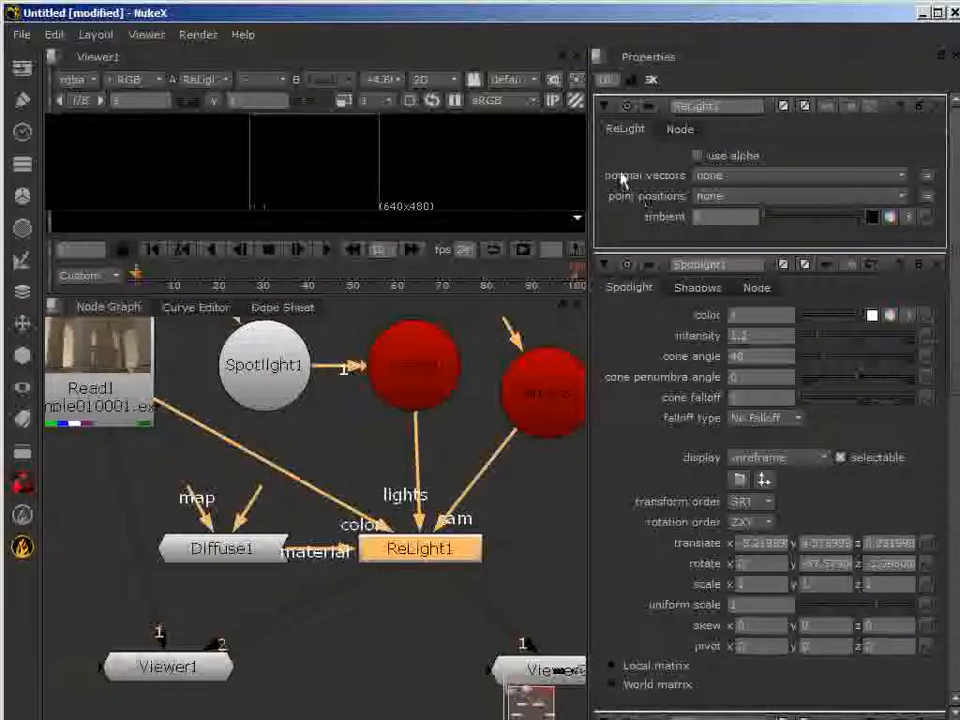
left_click(767, 178)
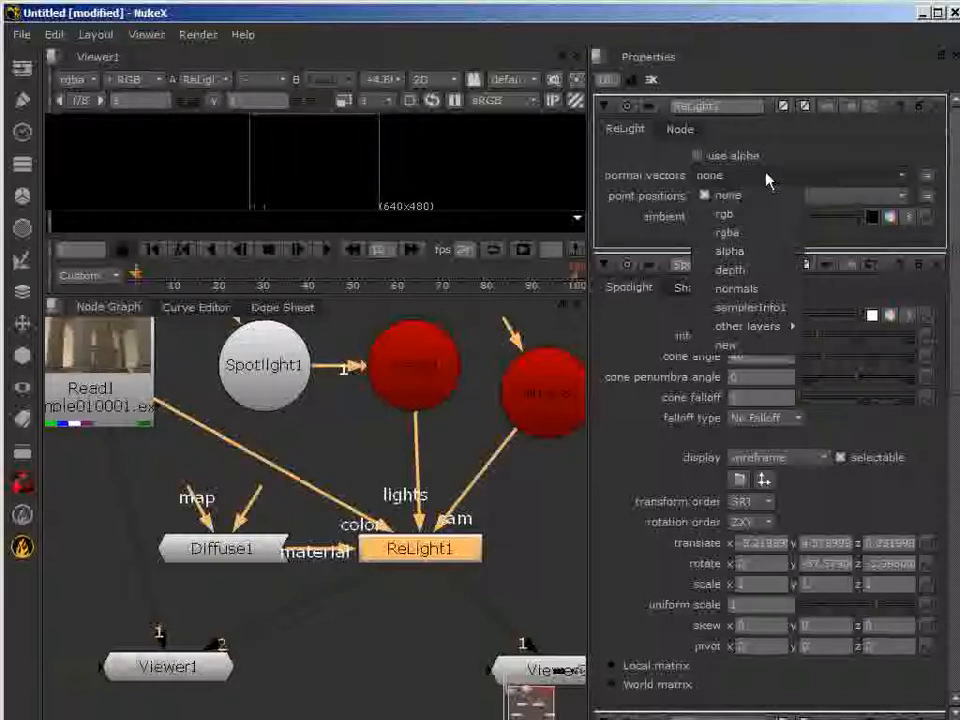
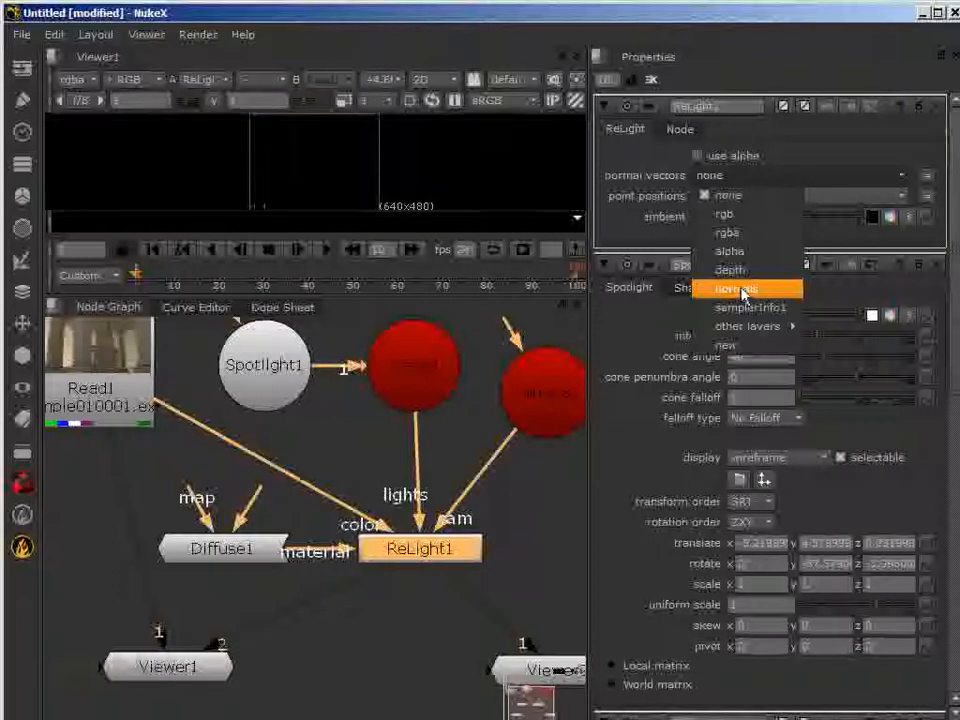
left_click(743, 292)
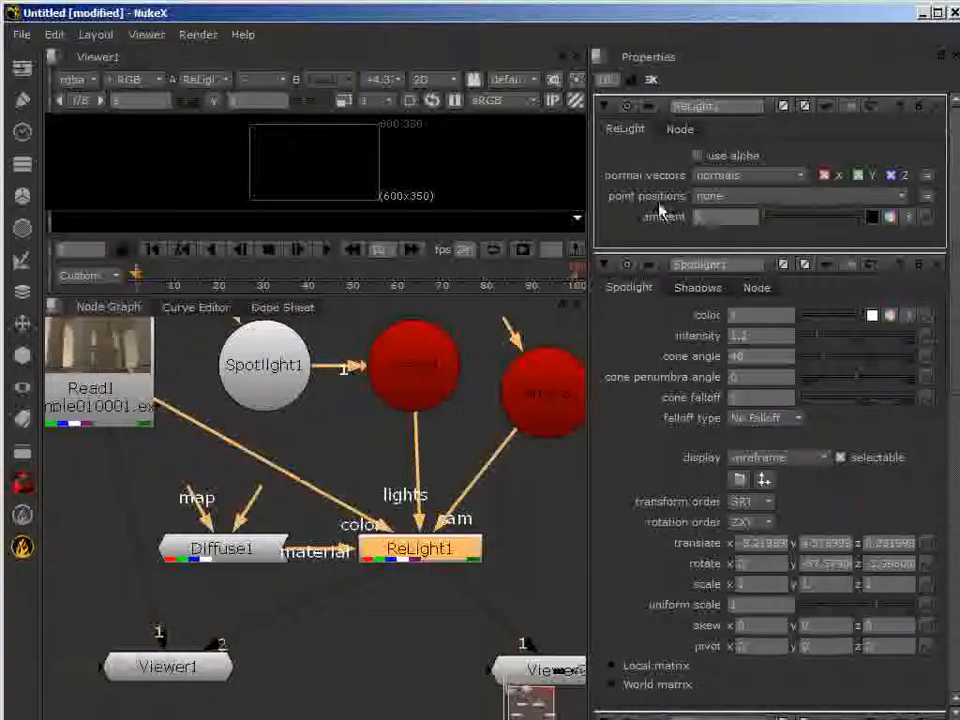
left_click(705, 198)
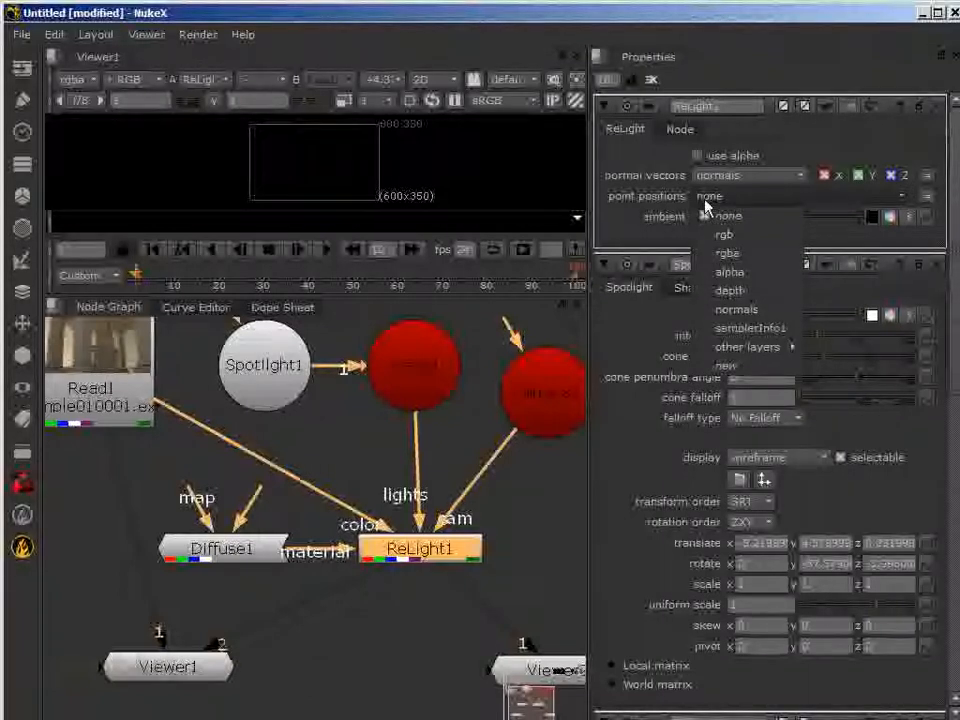
left_click(772, 330)
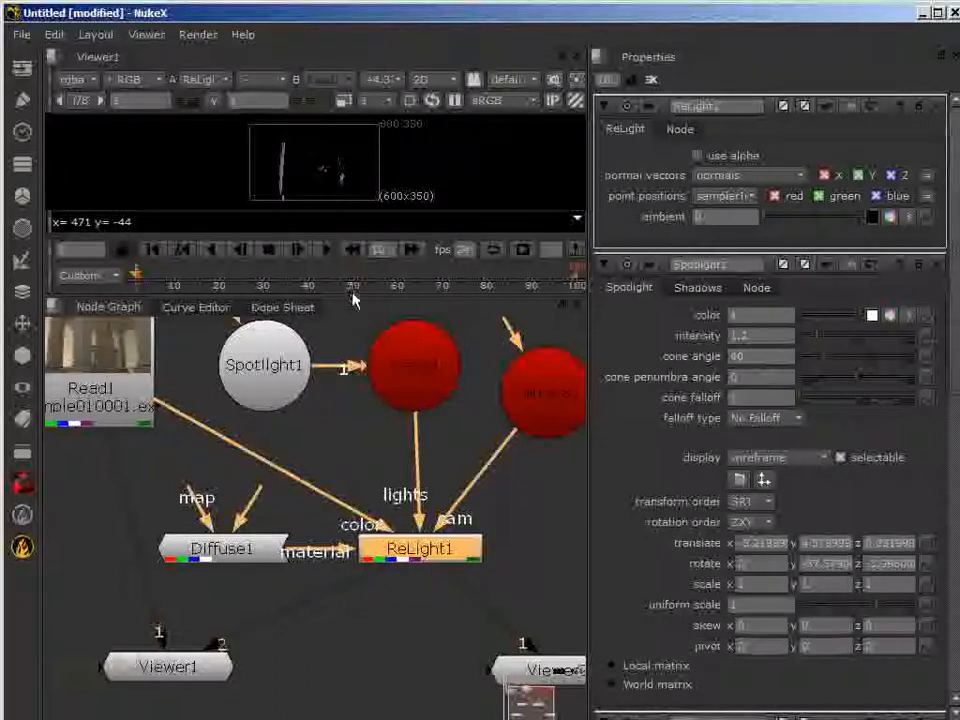
- Enlarge the Viewer1 area above the node graph to show the relit image larger
left_click_drag(350, 297, 371, 420)
middle_click_drag(364, 568, 321, 553)
scroll(338, 532, "down", 3)
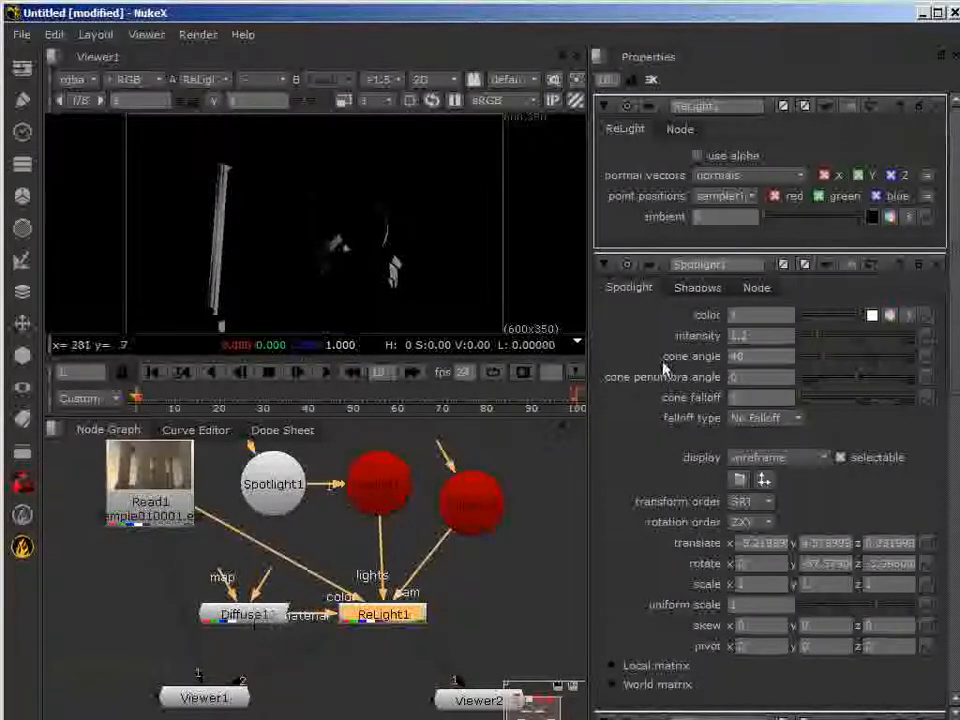
- Bring up the floating Viewer2 window with its 3D view, select Spotlight1 and move it higher above the grid
left_click_drag(958, 318, 216, 41)
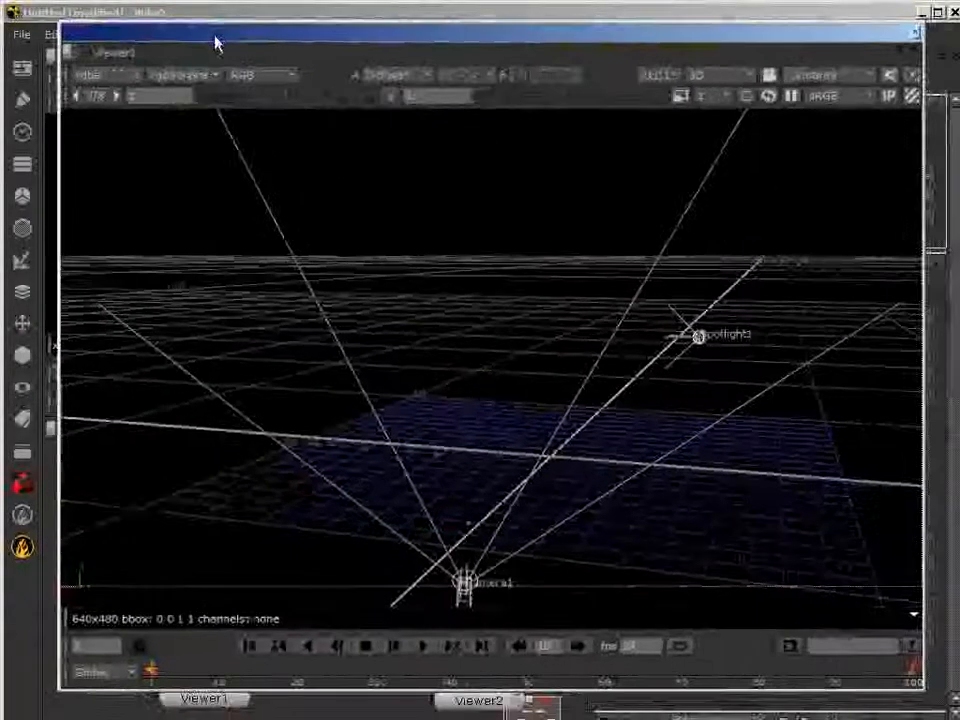
middle_click_drag(436, 470, 606, 273)
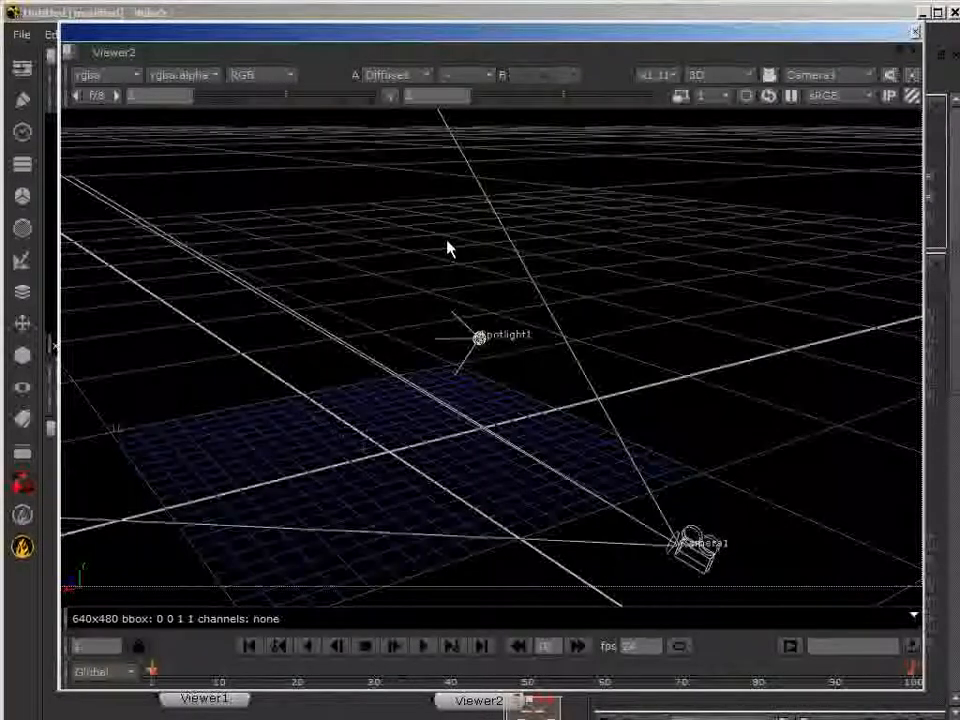
mouse_move(441, 47)
left_mouse_down()
mouse_move(444, 71)
mouse_move(448, 45)
left_mouse_up()
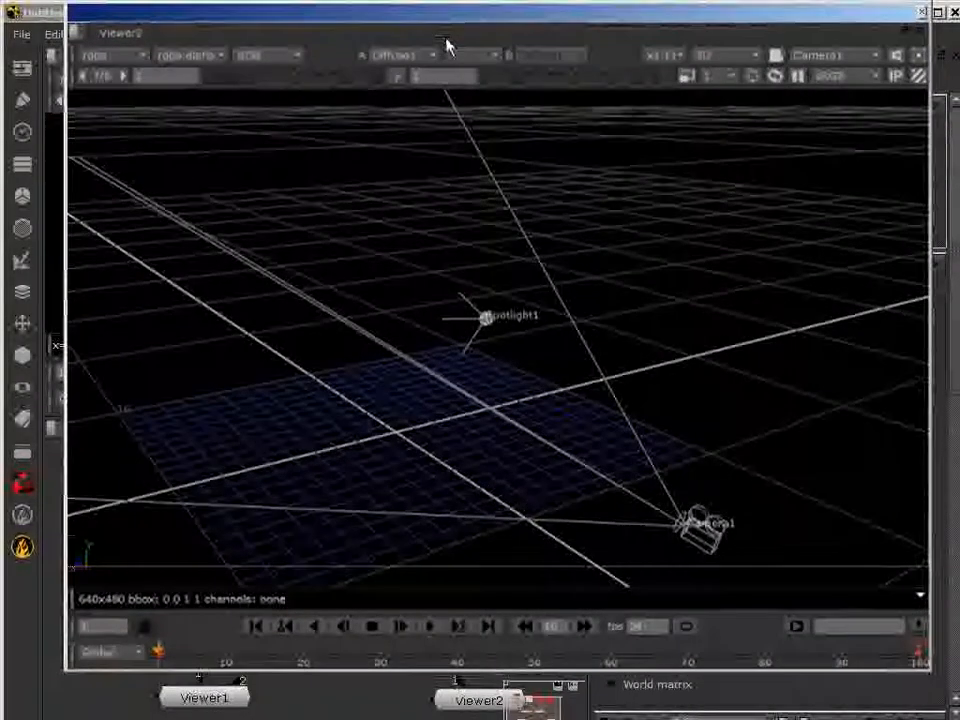
left_click_drag(581, 486, 370, 508, "alt")
left_click(545, 315)
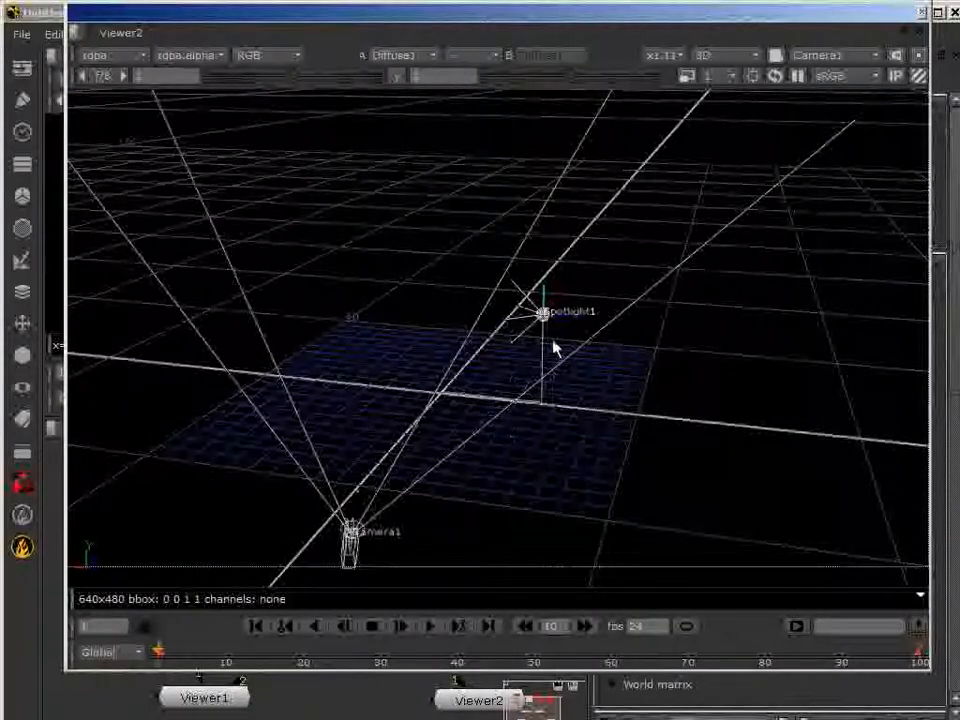
left_click_drag(548, 380, 440, 247, "ctrl")
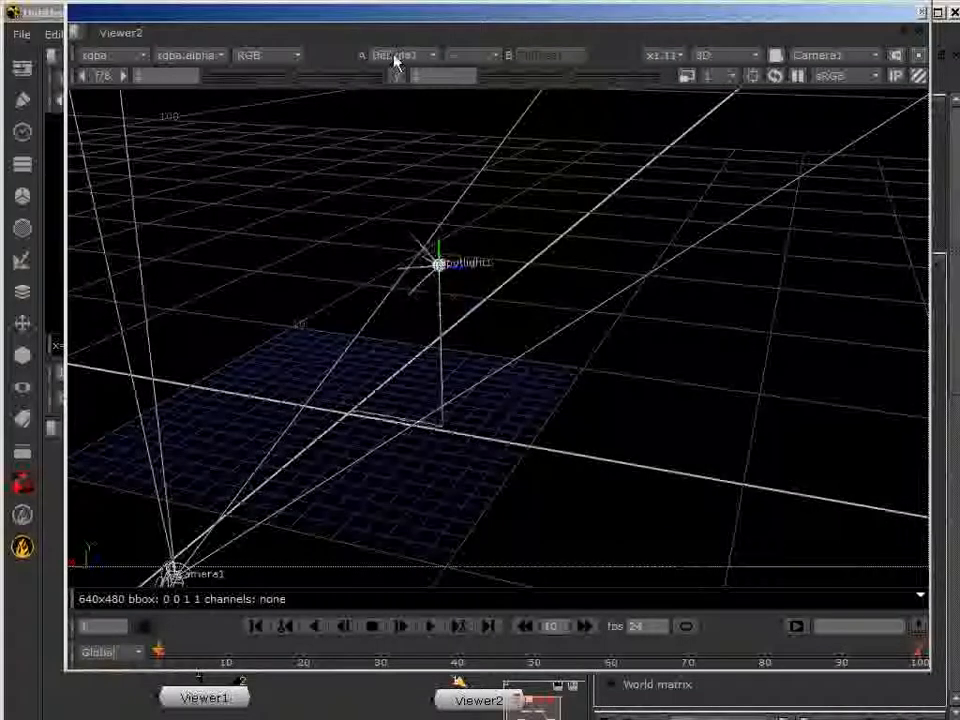
- Move the floating Viewer2 aside, lower Spotlight1 slightly in its 3D view, and clear the window off the Spotlight1 properties
left_click_drag(393, 22, 808, 43)
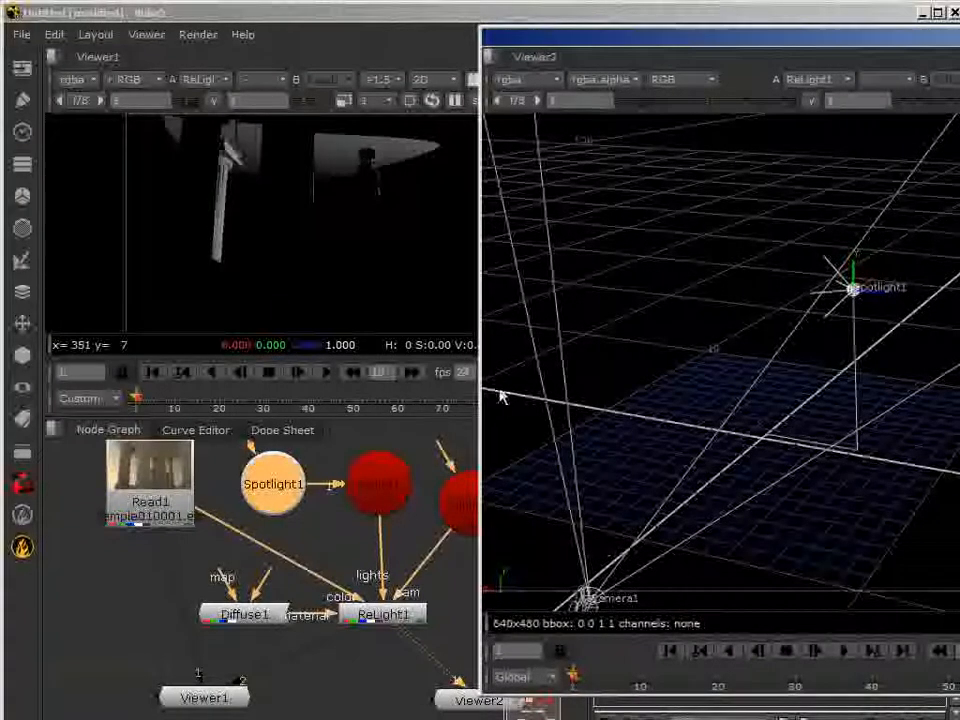
mouse_move(853, 290)
left_mouse_down()
mouse_move(855, 218)
mouse_move(859, 279)
left_mouse_up()
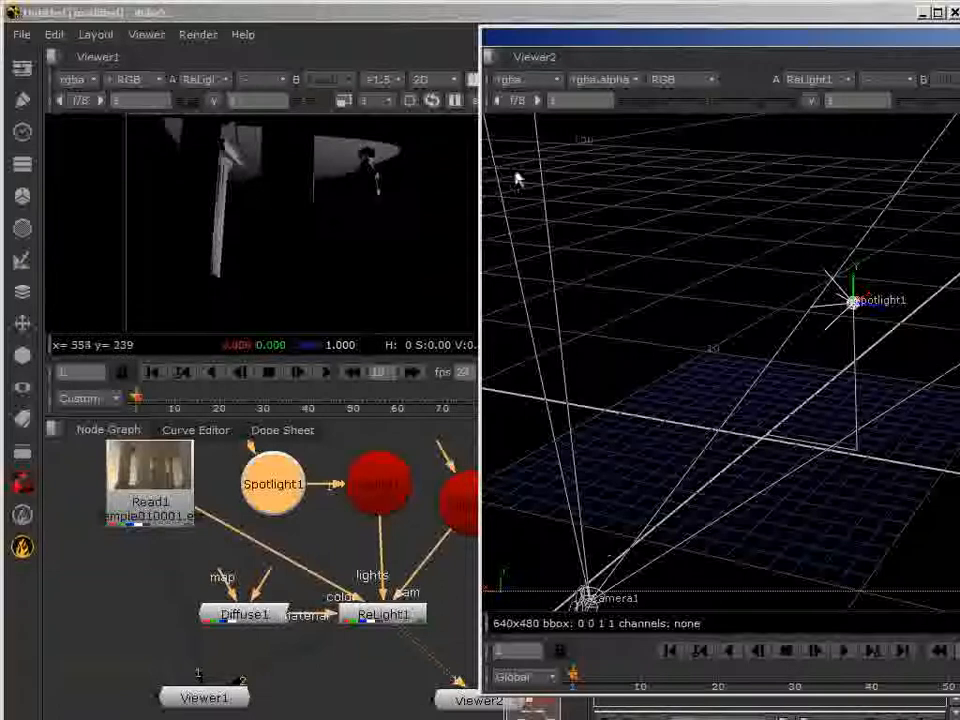
left_click_drag(712, 40, 448, 719)
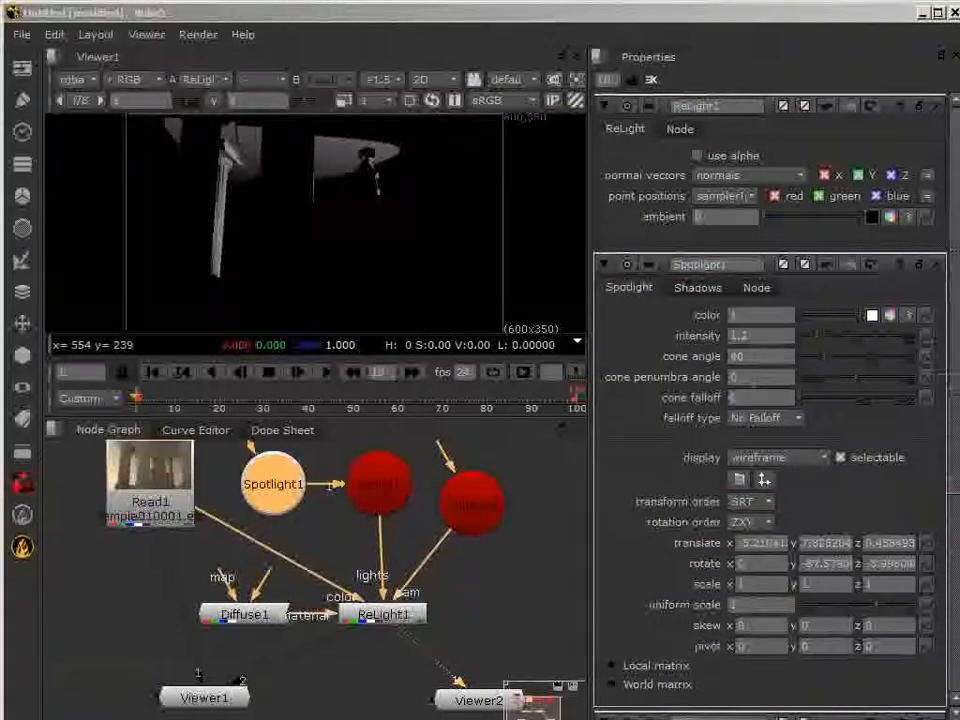
- Increase Spotlight1's intensity and change its light color from white to a warm golden yellow
mouse_move(828, 362)
left_mouse_down()
mouse_move(860, 365)
mouse_move(801, 362)
mouse_move(853, 375)
mouse_move(845, 378)
mouse_move(842, 339)
mouse_move(833, 342)
left_mouse_up()
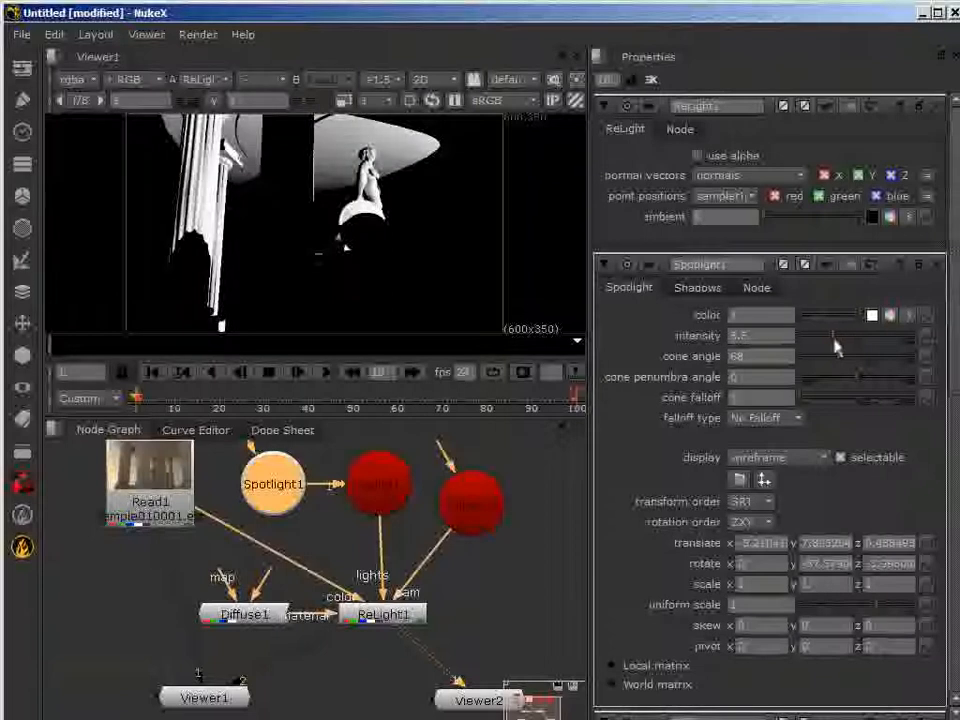
left_click(890, 315)
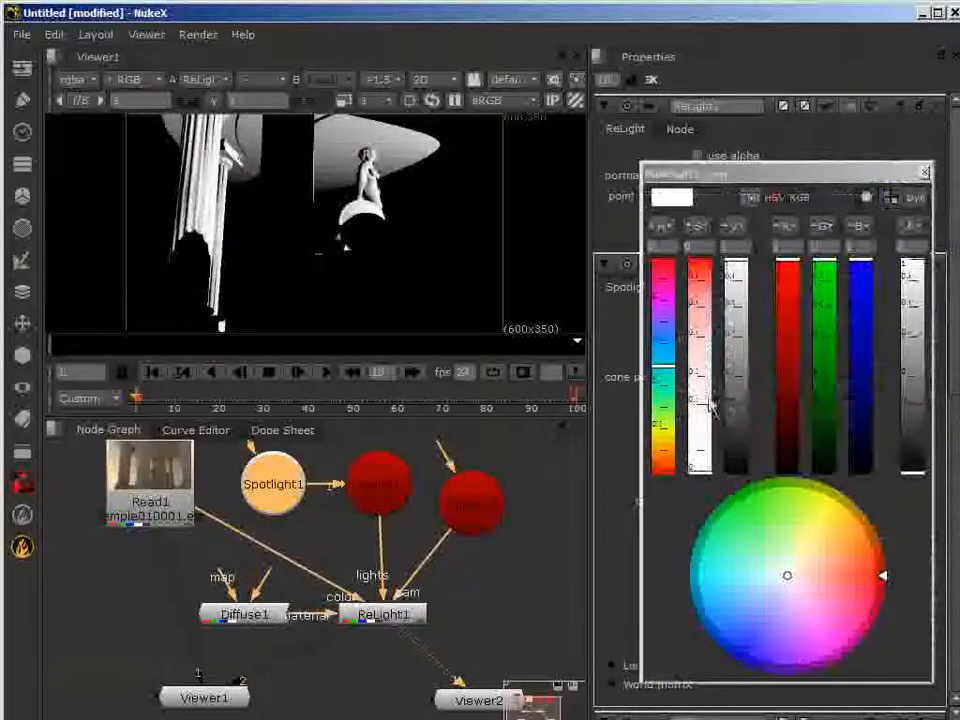
left_click(671, 441)
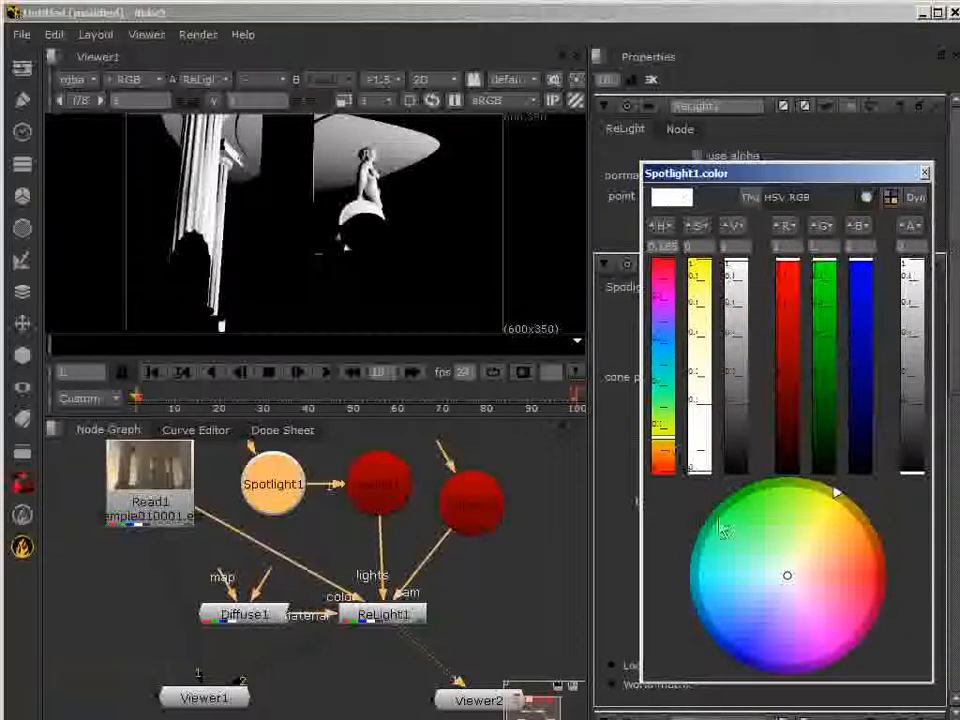
left_click(823, 534)
left_click_drag(815, 533, 844, 533)
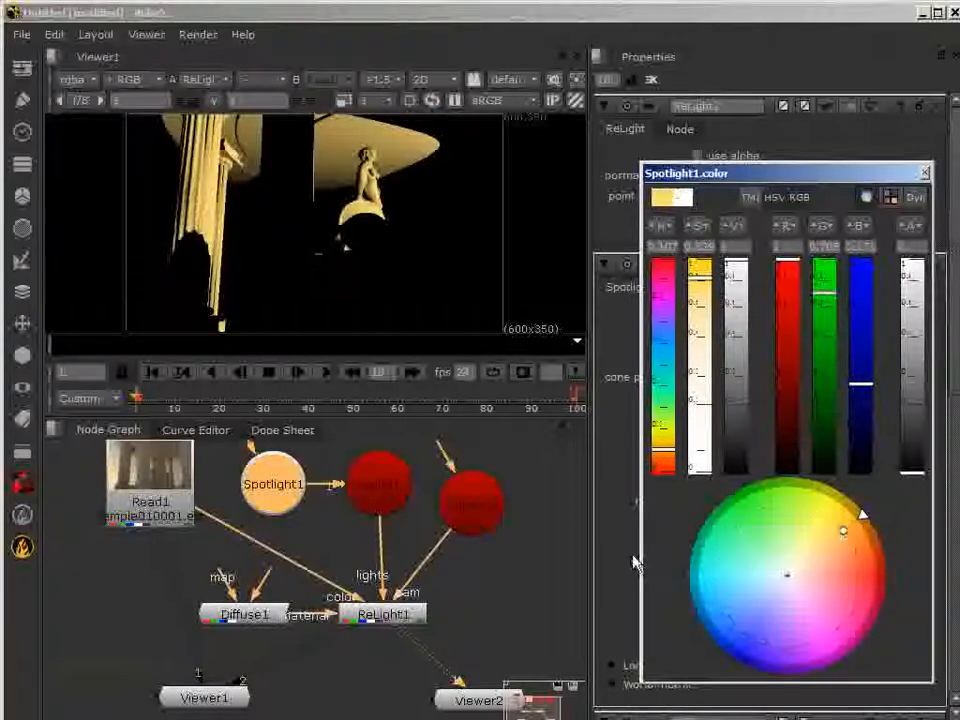
left_click(925, 174)
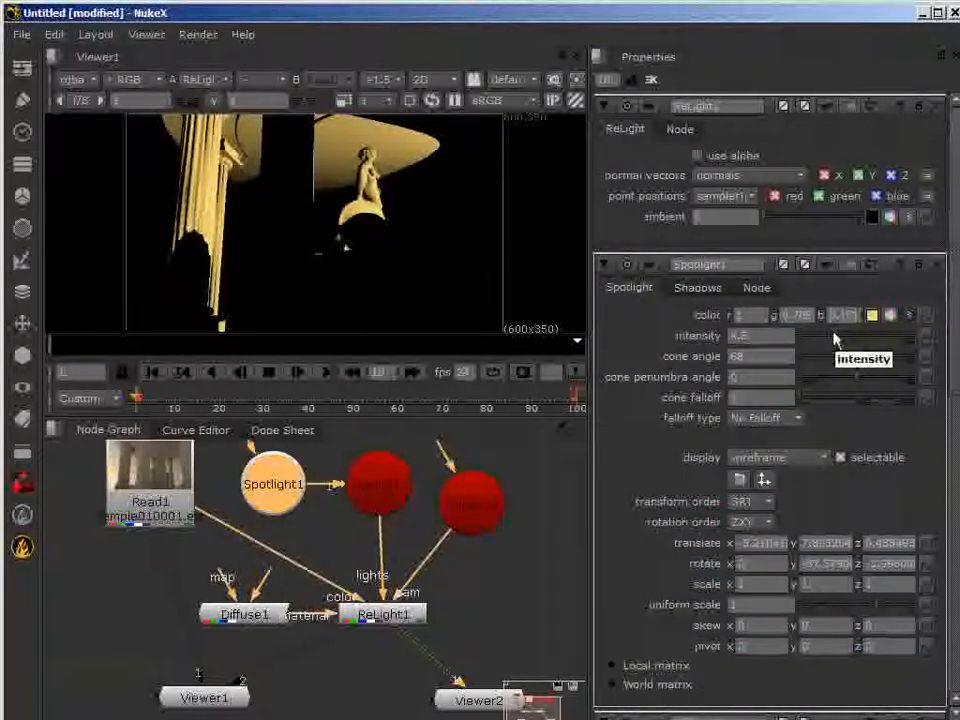
- Reduce Spotlight1's intensity, soften its edge with a cone penumbra angle of -42, and set the cone angle to 72
mouse_move(836, 340)
left_mouse_down()
mouse_move(882, 342)
mouse_move(831, 345)
mouse_move(852, 385)
mouse_move(818, 398)
left_mouse_up()
left_click(845, 366)
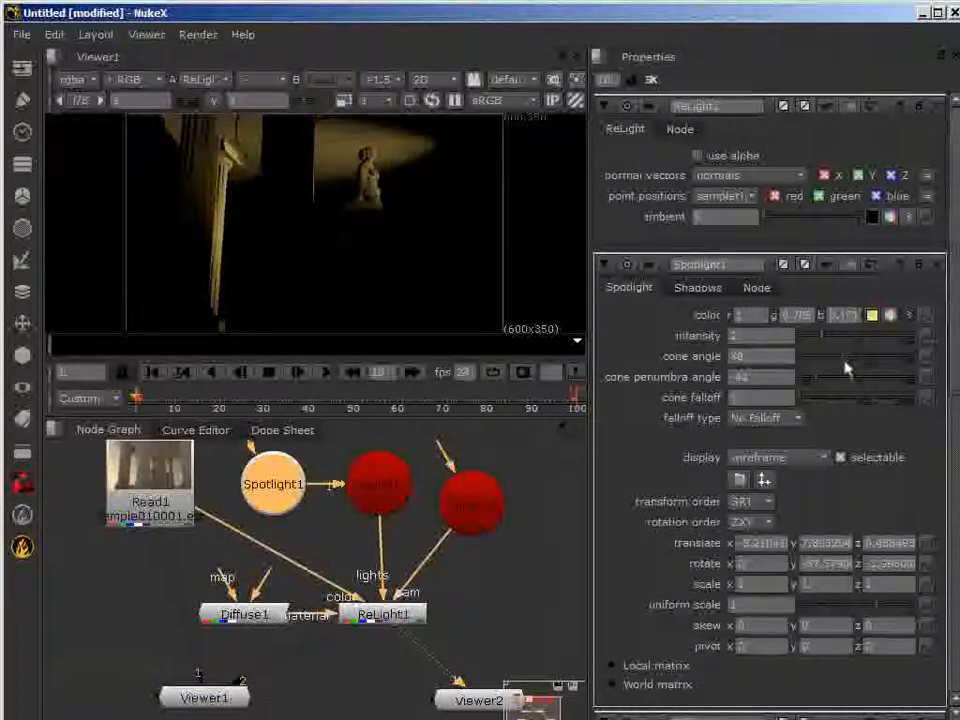
left_click_drag(846, 362, 848, 362)
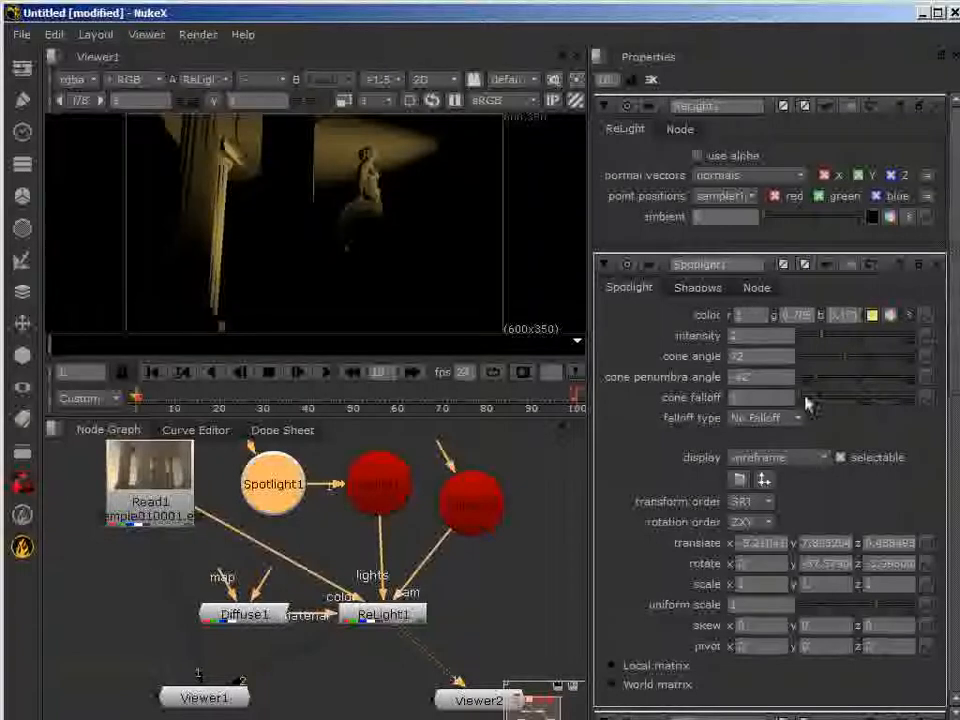
- Set Spotlight1's cone falloff to 0 with a Linear falloff type, and raise the intensity to 15 to compensate
mouse_move(800, 402)
left_mouse_down()
mouse_move(811, 410)
mouse_move(797, 407)
left_mouse_up()
left_click(770, 419)
left_click(775, 439)
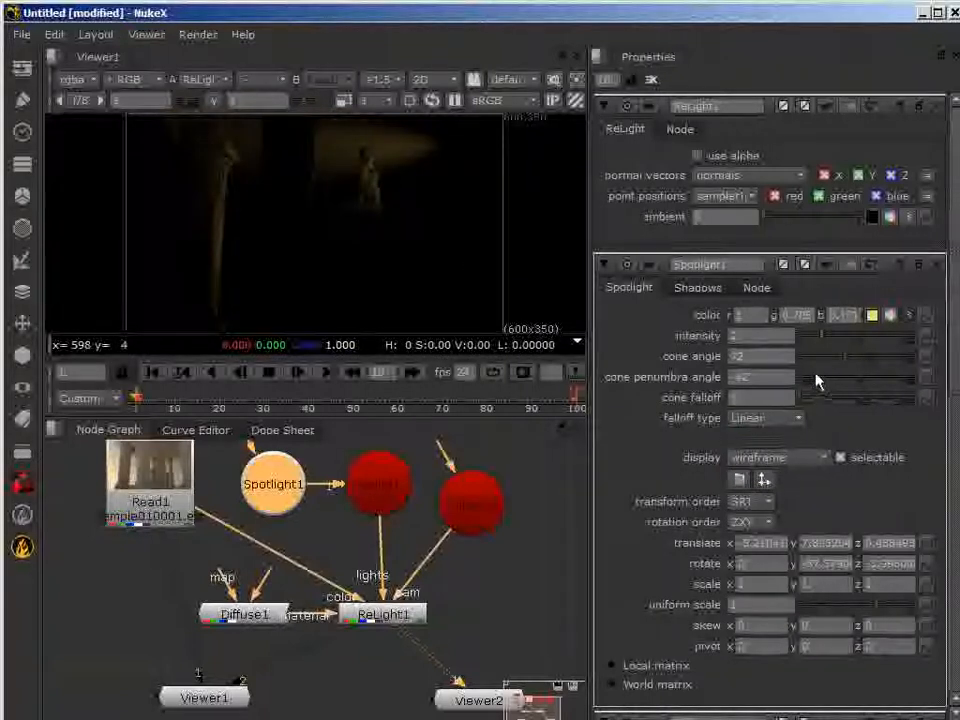
mouse_move(817, 380)
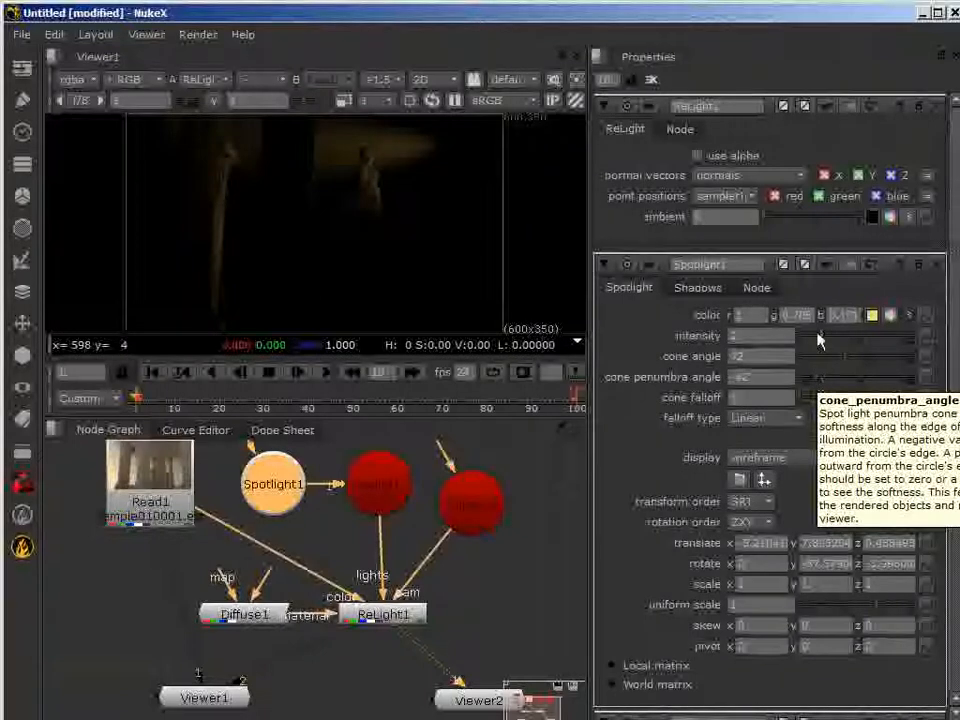
left_click_drag(822, 341, 864, 343)
- Try the Quadratic falloff type on Spotlight1
left_click(768, 420)
left_click(756, 420)
left_click(760, 420)
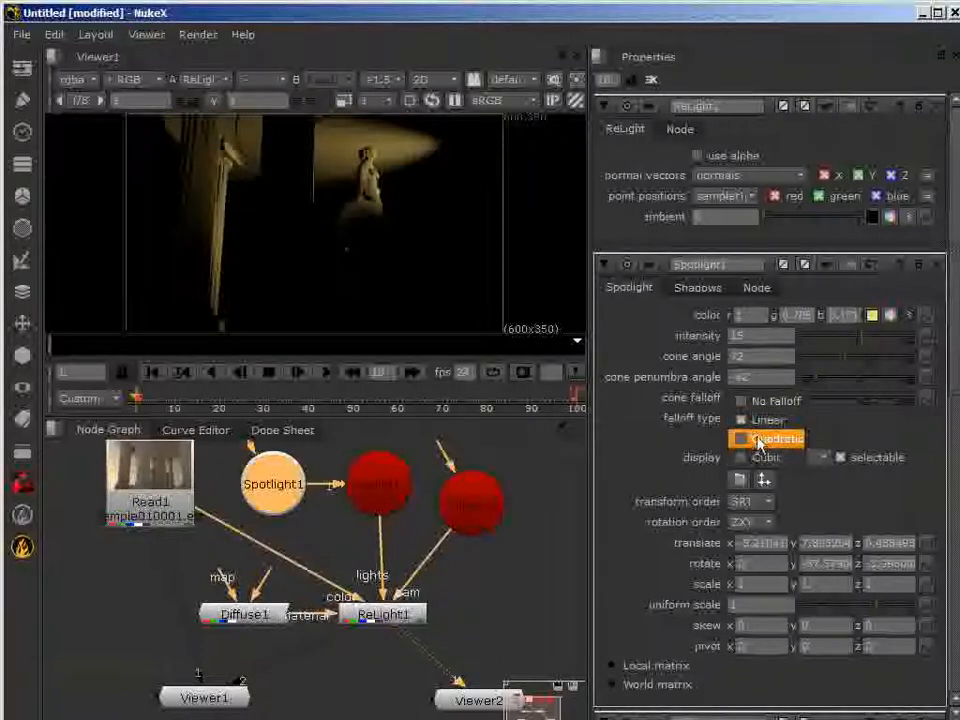
left_click(758, 437)
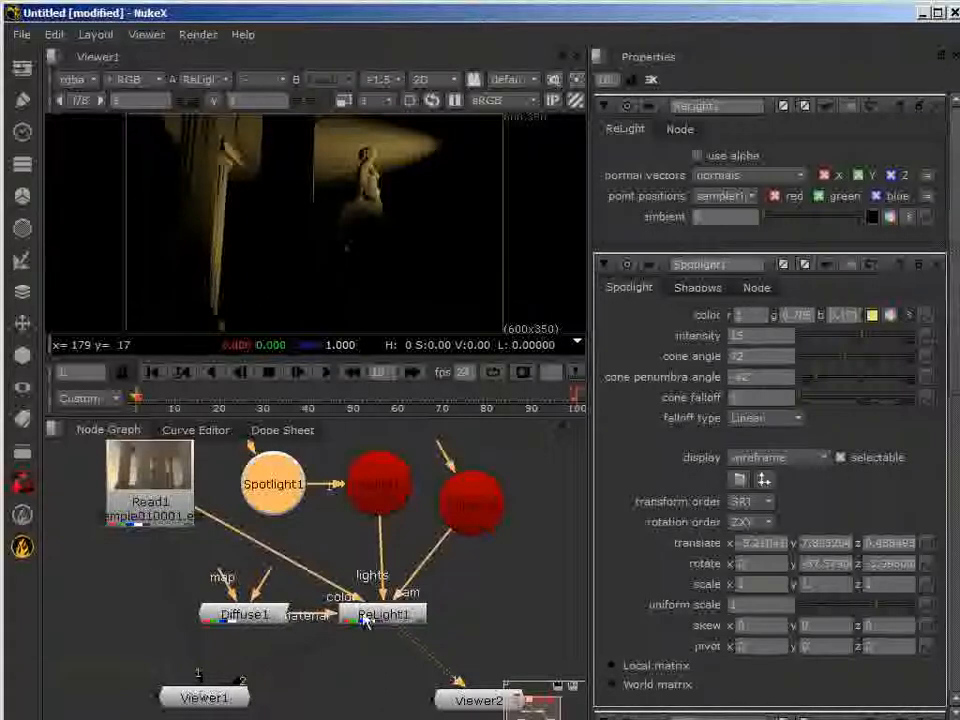
- Bring Viewer2 up below the relit image, select Spotlight1, turn it and reposition it in the 3D view
left_click_drag(606, 716, 424, 378)
left_click(422, 634)
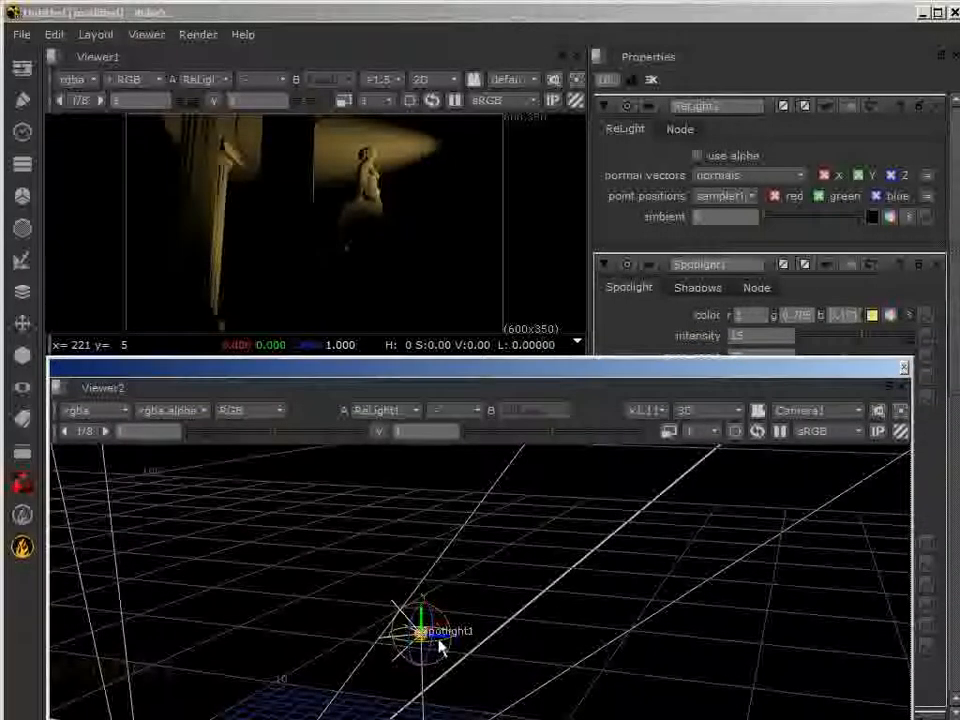
left_click_drag(438, 641, 393, 648)
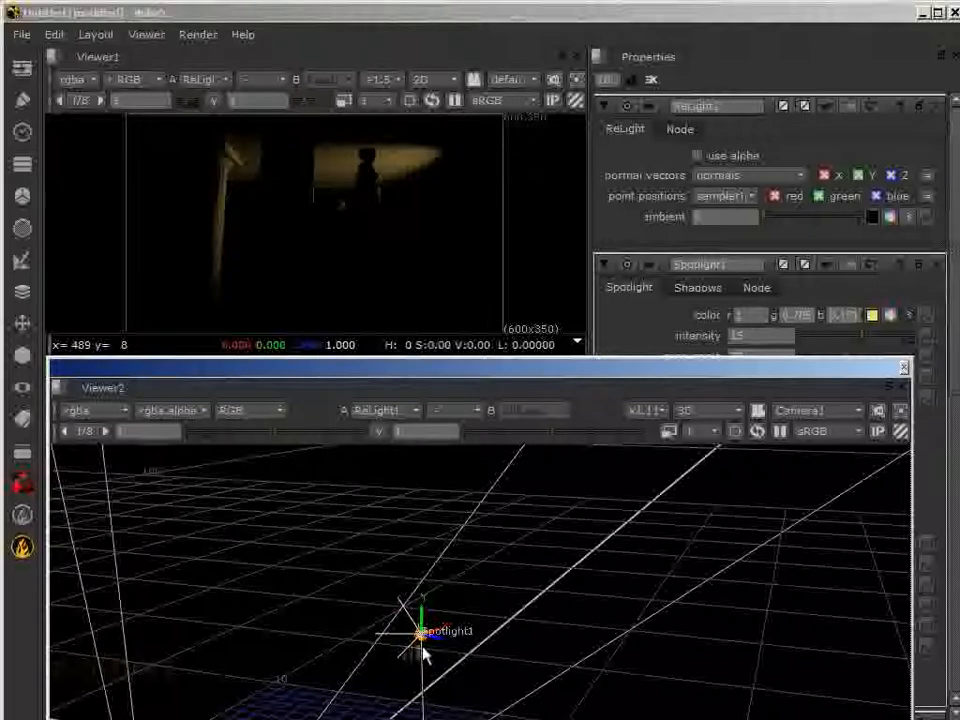
left_click_drag(440, 645, 330, 705)
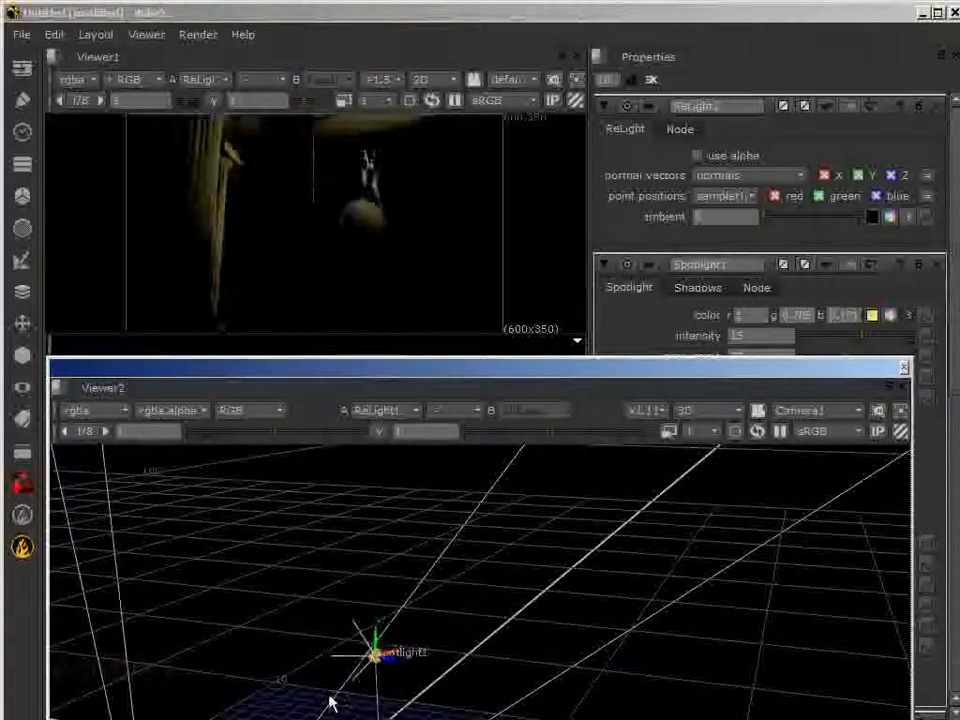
left_click_drag(392, 656, 432, 652)
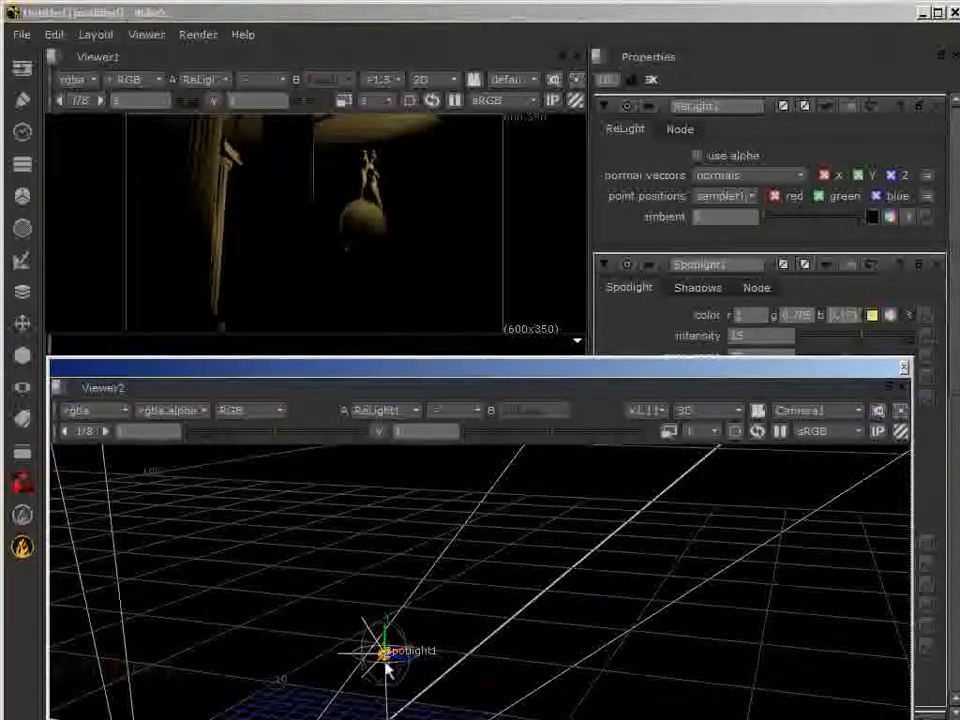
- Rotate Spotlight1 to re-aim its beam at the statue and columns, and raise it slightly above the grid
left_click_drag(389, 662, 364, 669, "ctrl")
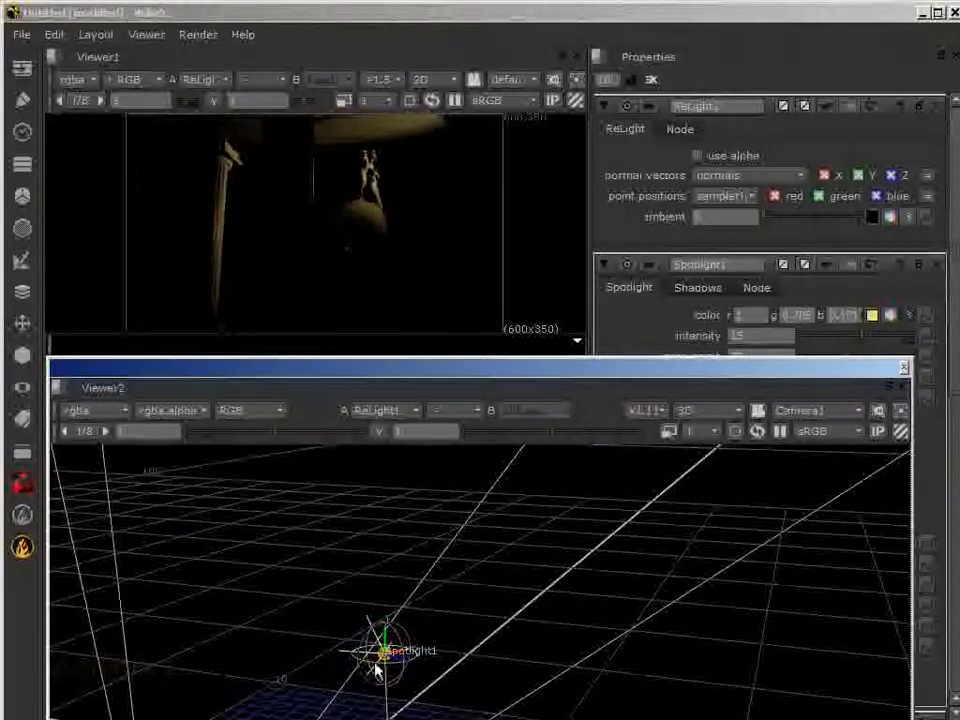
left_click_drag(380, 668, 387, 612, "ctrl")
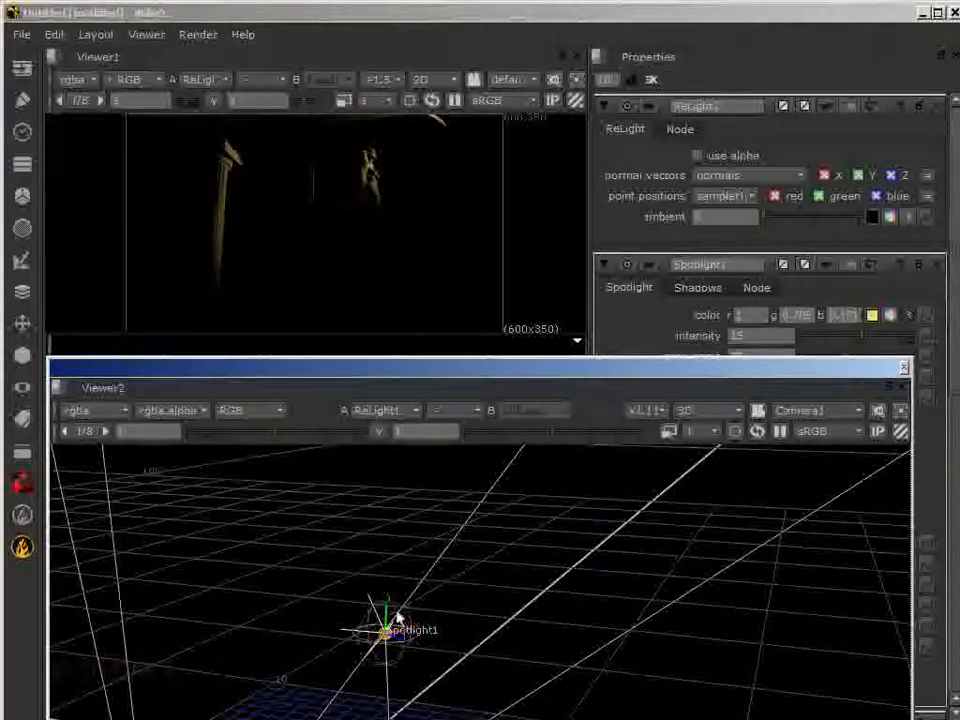
left_click_drag(393, 607, 392, 590, "ctrl")
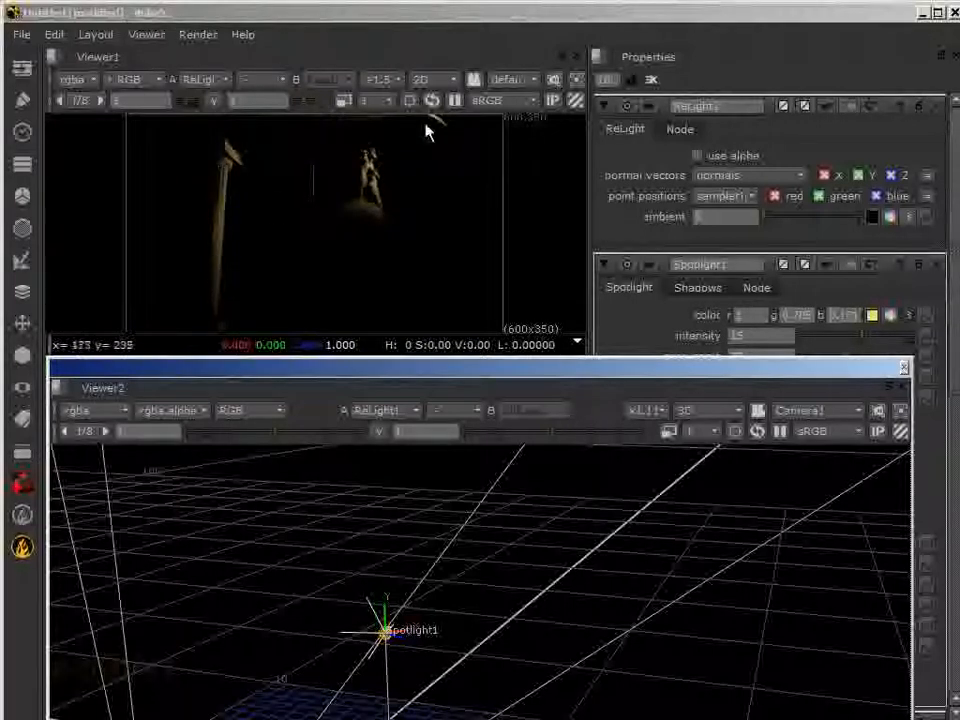
- Widen Spotlight1's cone angle to 96 and refine its placement in Viewer2, then move the floating window out of the way
left_click_drag(422, 377, 476, 621)
left_click_drag(844, 356, 865, 387)
left_click_drag(678, 614, 679, 76)
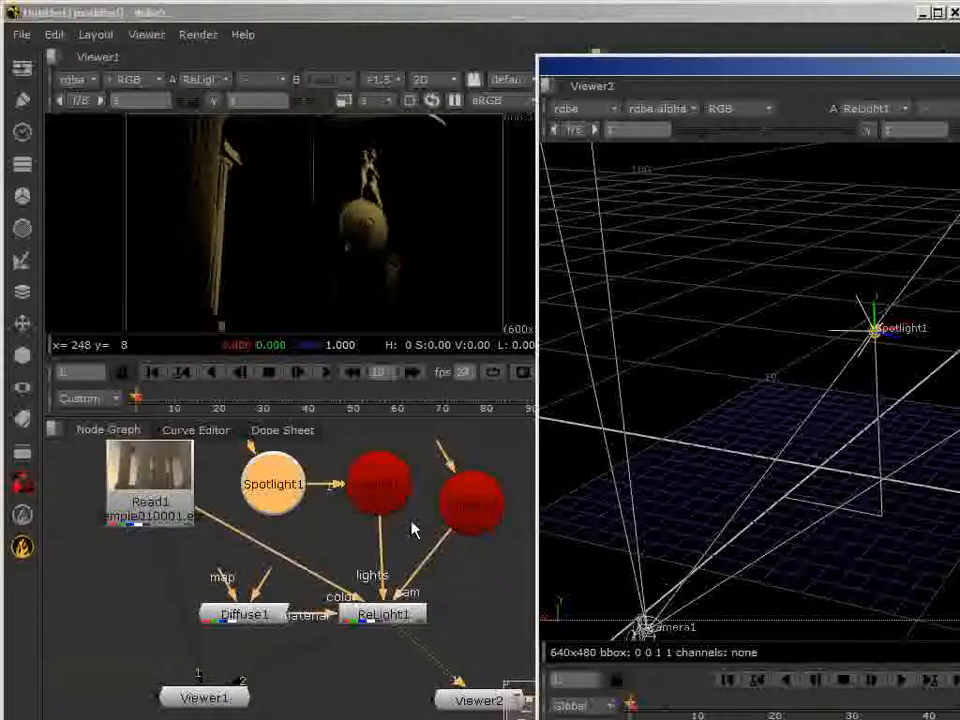
left_click_drag(750, 66, 959, 140)
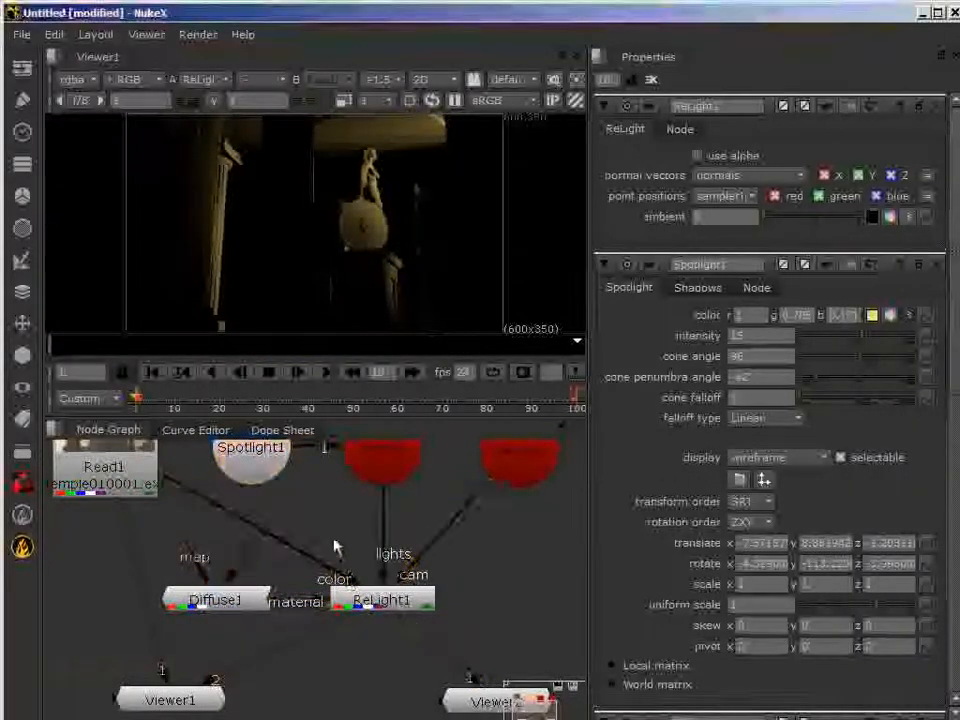
- Disconnect Diffuse1 from ReLight1's material input and move the node aside below Read1
scroll(340, 575, "down", 5)
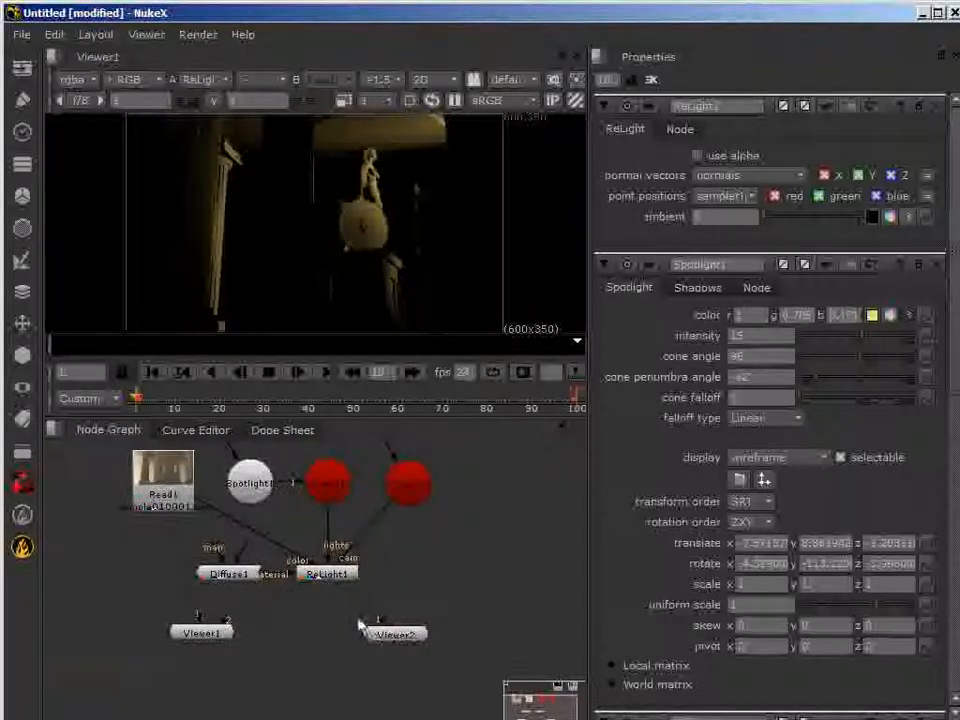
scroll(320, 635, "up", 5)
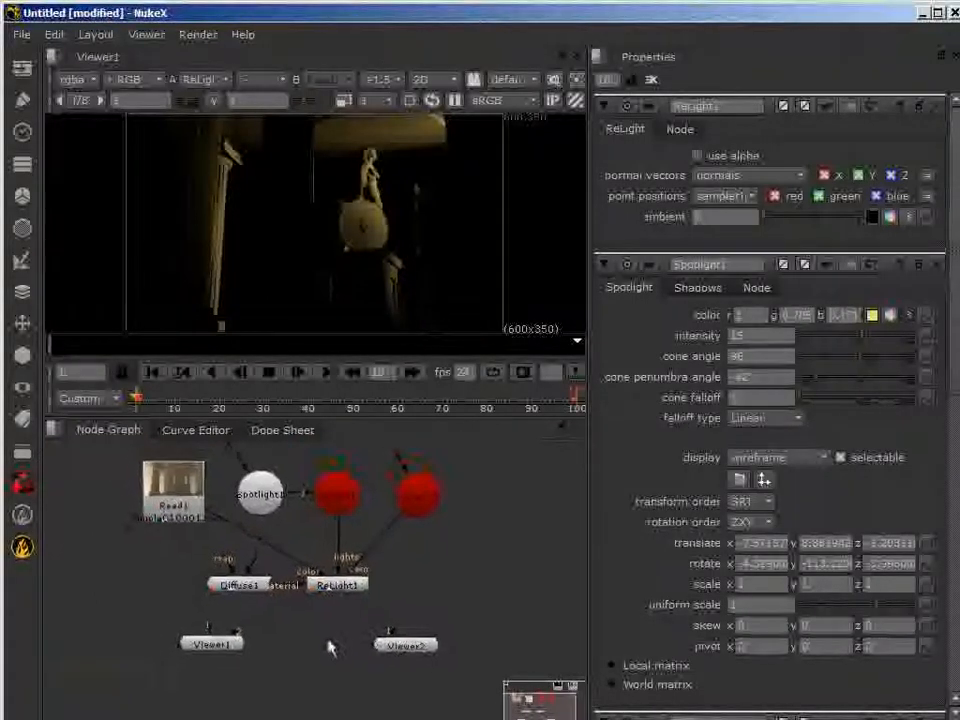
middle_click_drag(378, 690, 319, 663)
scroll(369, 680, "down", 2)
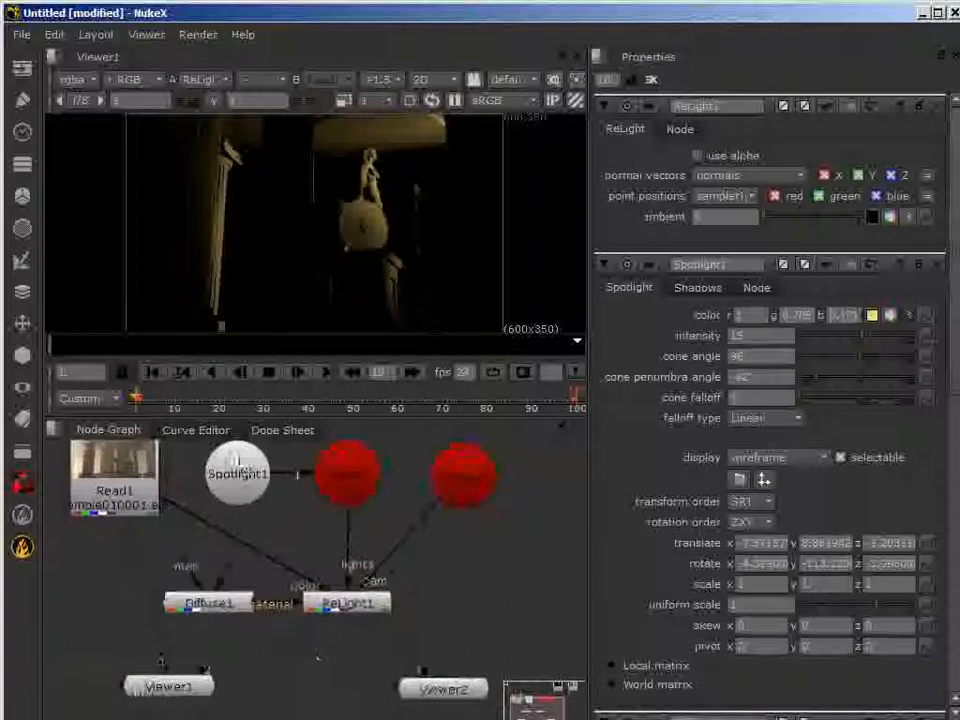
left_click(195, 609)
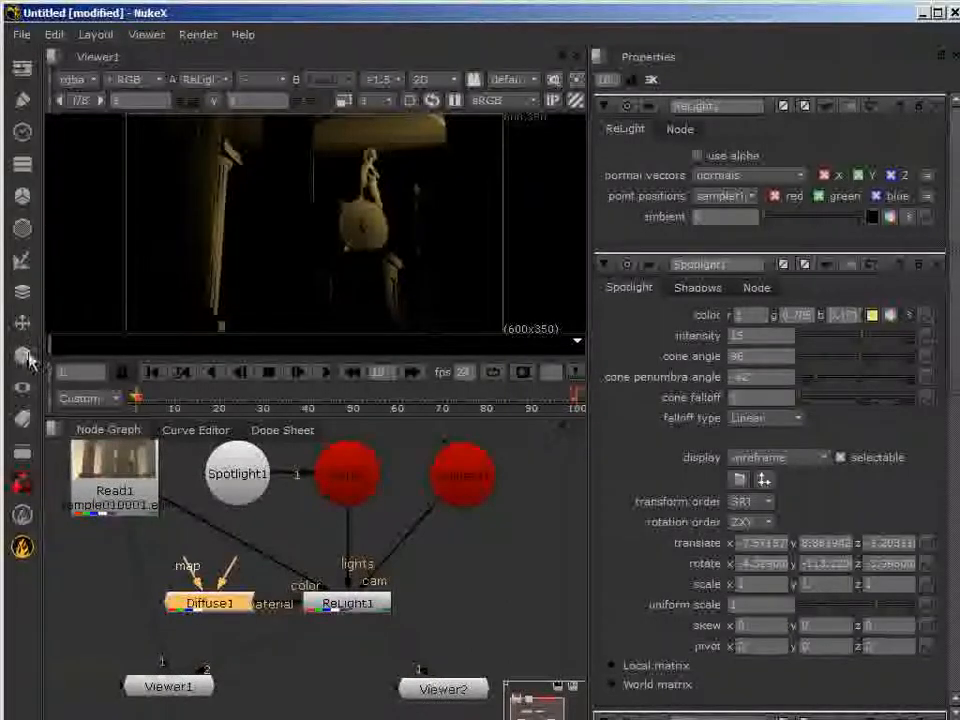
mouse_move(200, 604)
left_mouse_down()
mouse_move(182, 586)
mouse_move(202, 606)
left_mouse_up()
left_click_drag(295, 606, 90, 583)
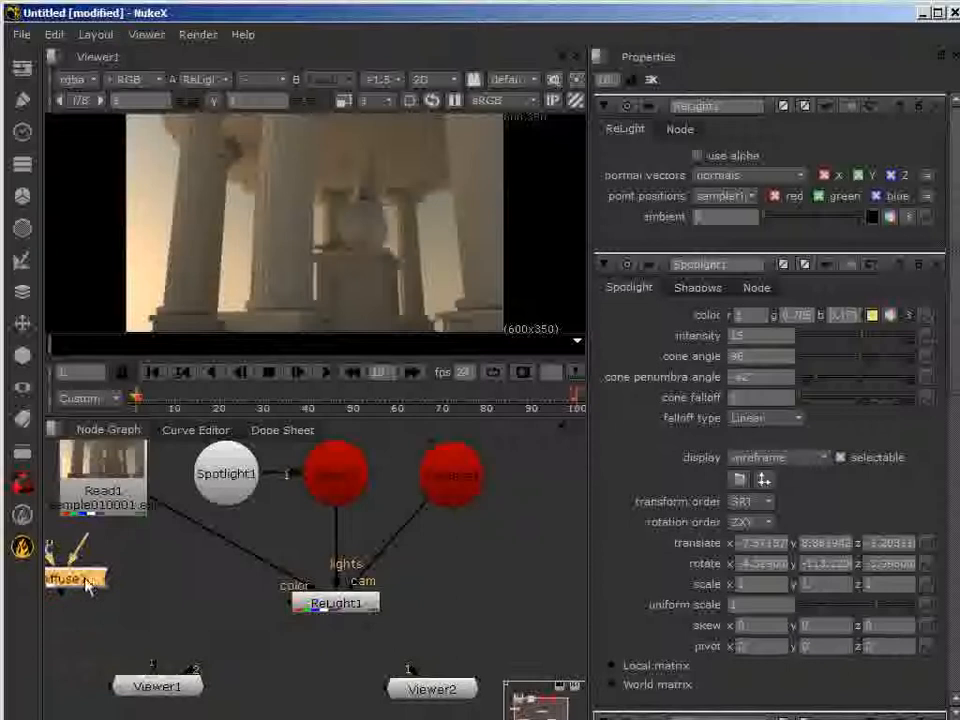
- Add a Phong shader node, connect it to ReLight1's material input and place it beside ReLight1
left_click(23, 357)
mouse_move(80, 460)
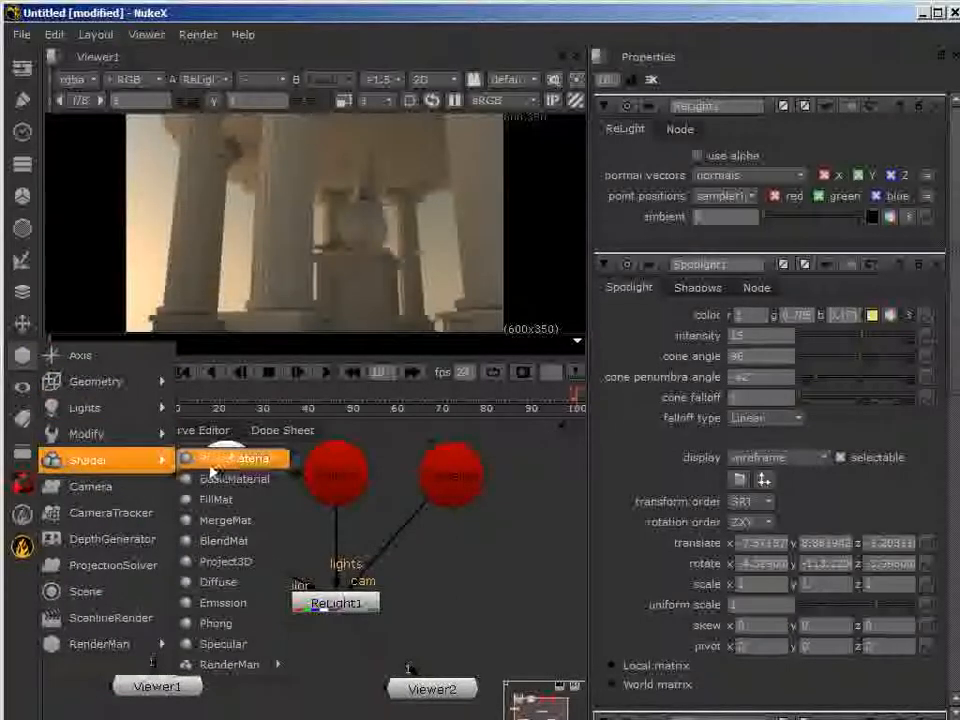
left_click(238, 635)
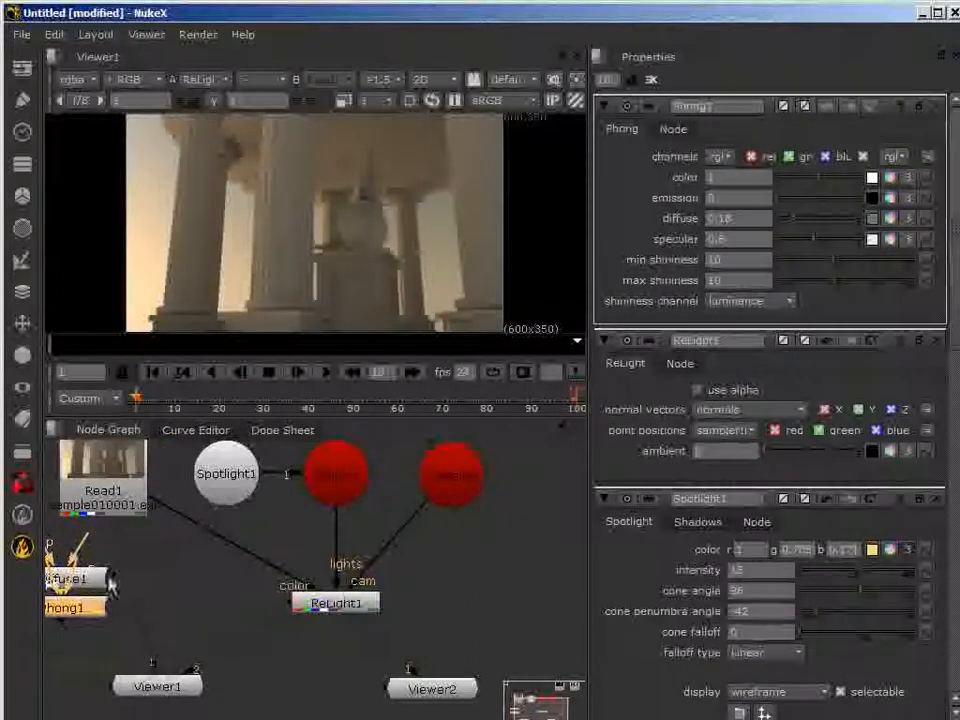
left_click_drag(80, 618, 312, 610)
left_click_drag(195, 585, 198, 603)
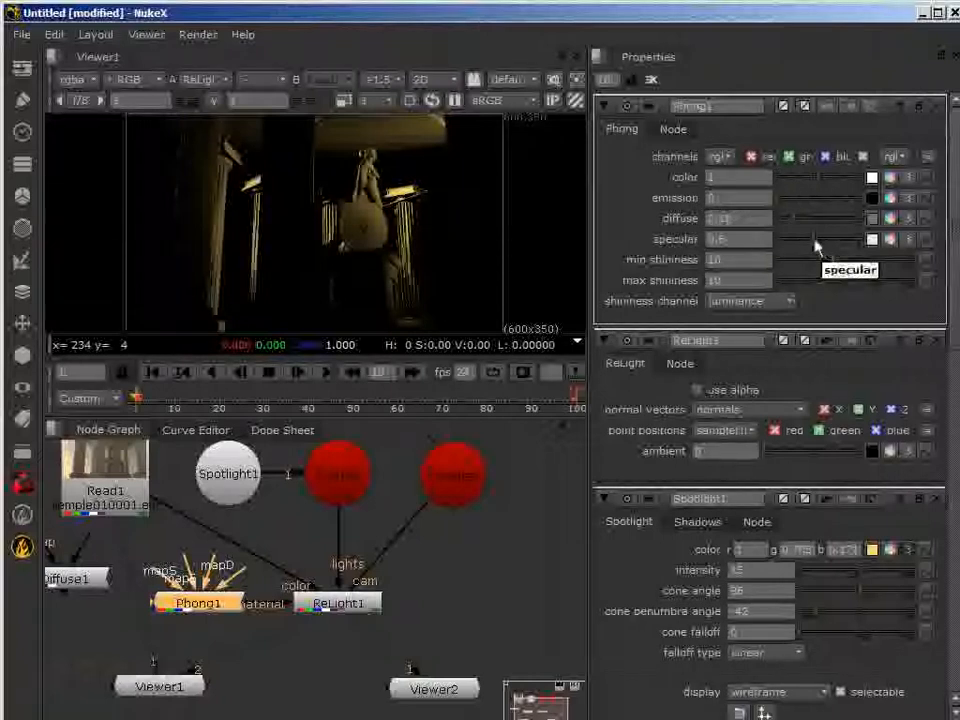
- Adjust Phong1's specular highlights by raising specular slightly, lowering the minimum shininess and raising the maximum shininess
left_click_drag(866, 248, 803, 269)
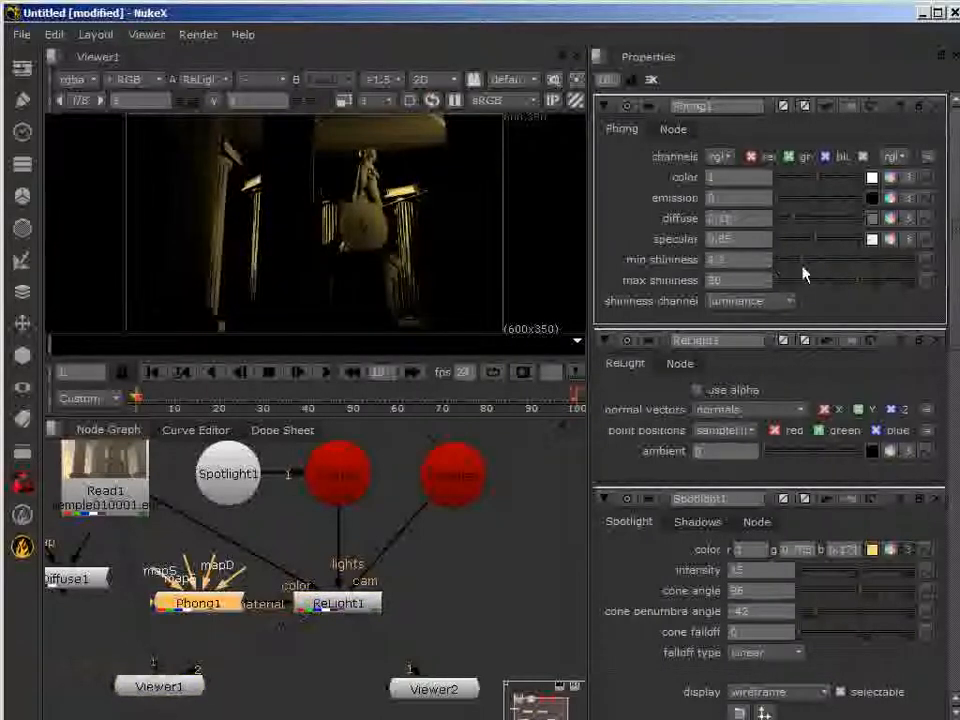
left_click_drag(857, 285, 826, 263)
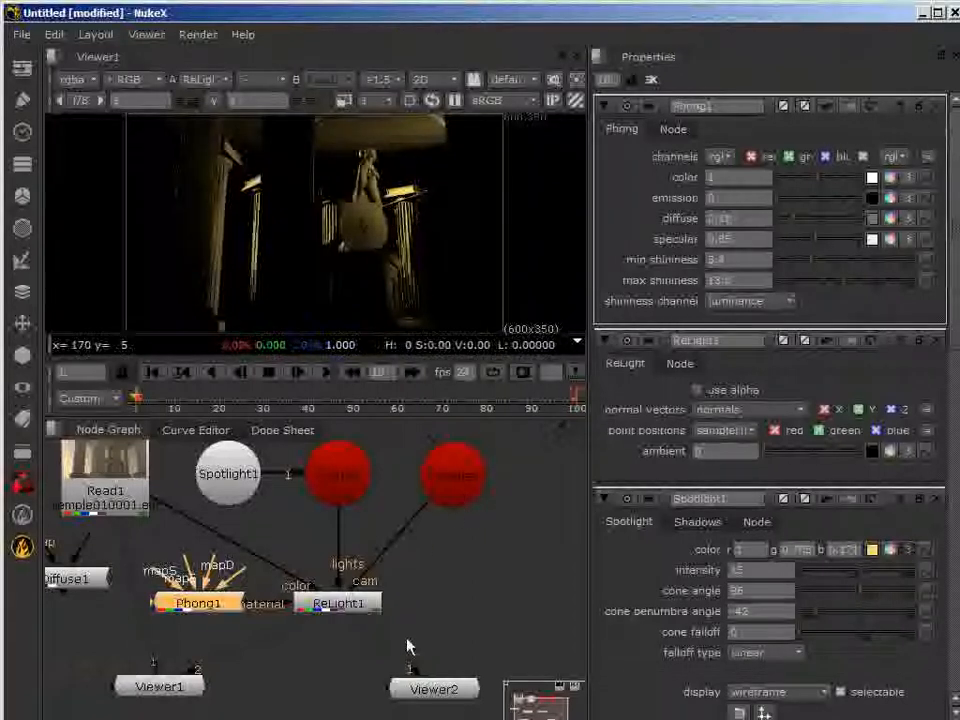
- Move the unused Diffuse1 node farther away from Phong1 in the node graph
scroll(351, 618, "down", 1)
middle_click_drag(330, 621, 382, 623)
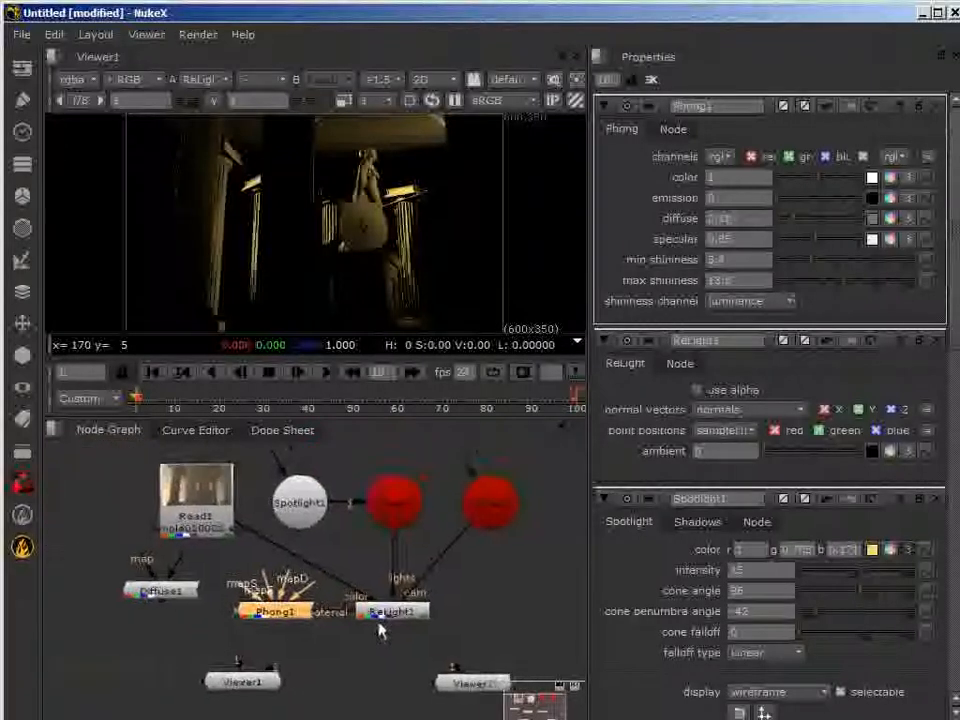
left_click_drag(143, 593, 90, 607)
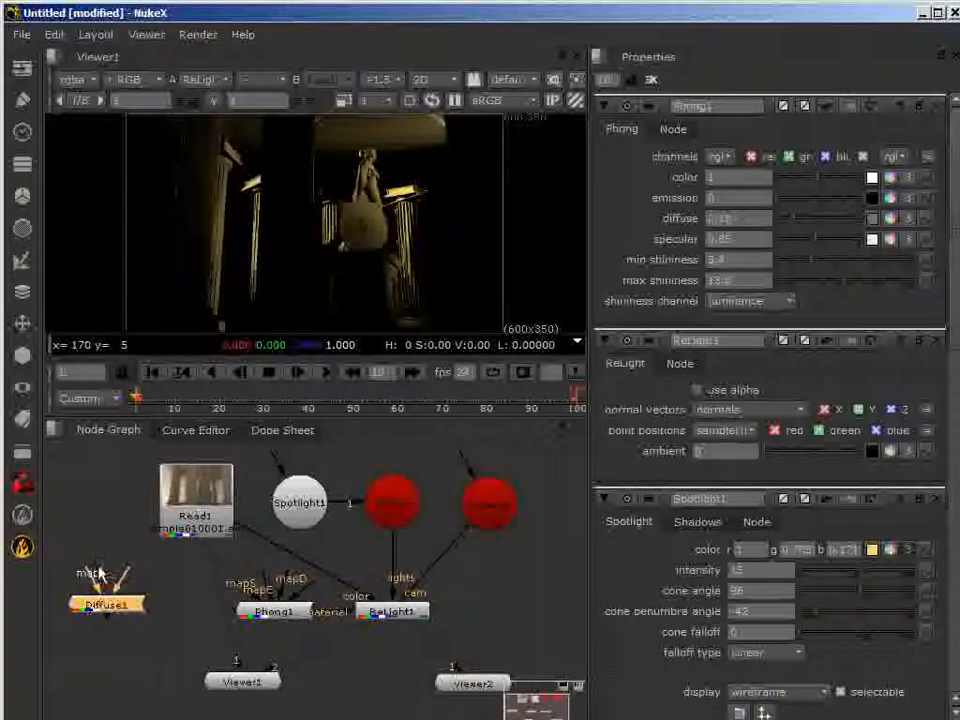
- Move the unused Diffuse1 node so it lines up in the same row as Phong1 and ReLight1
left_click_drag(100, 604, 130, 611)
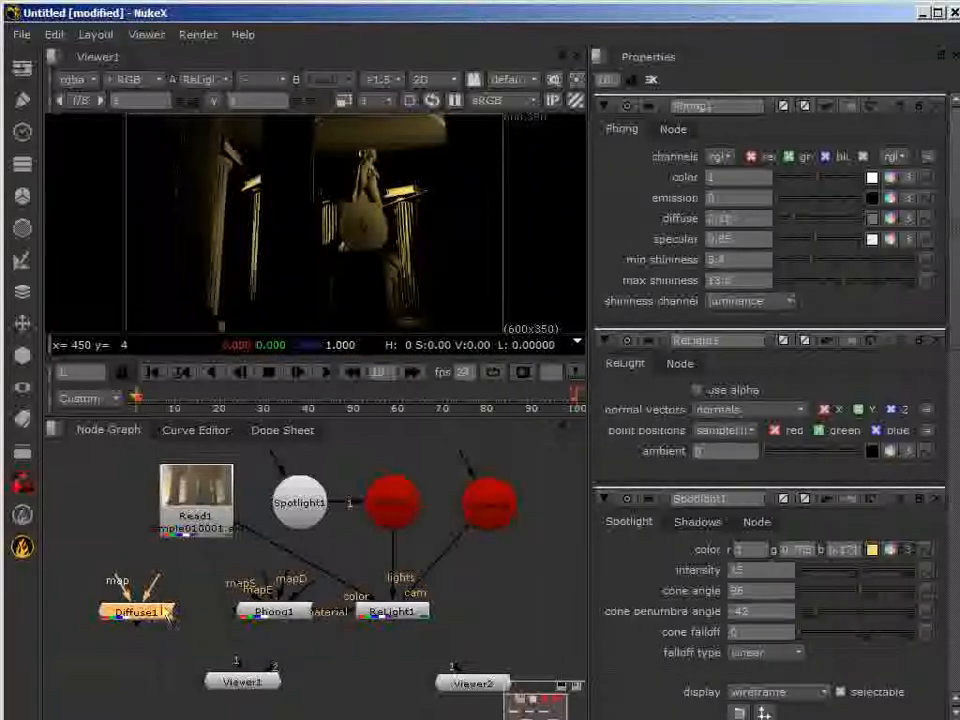
scroll(340, 616, "up", 1)
middle_click_drag(320, 581, 275, 597)
scroll(280, 569, "down", 1)
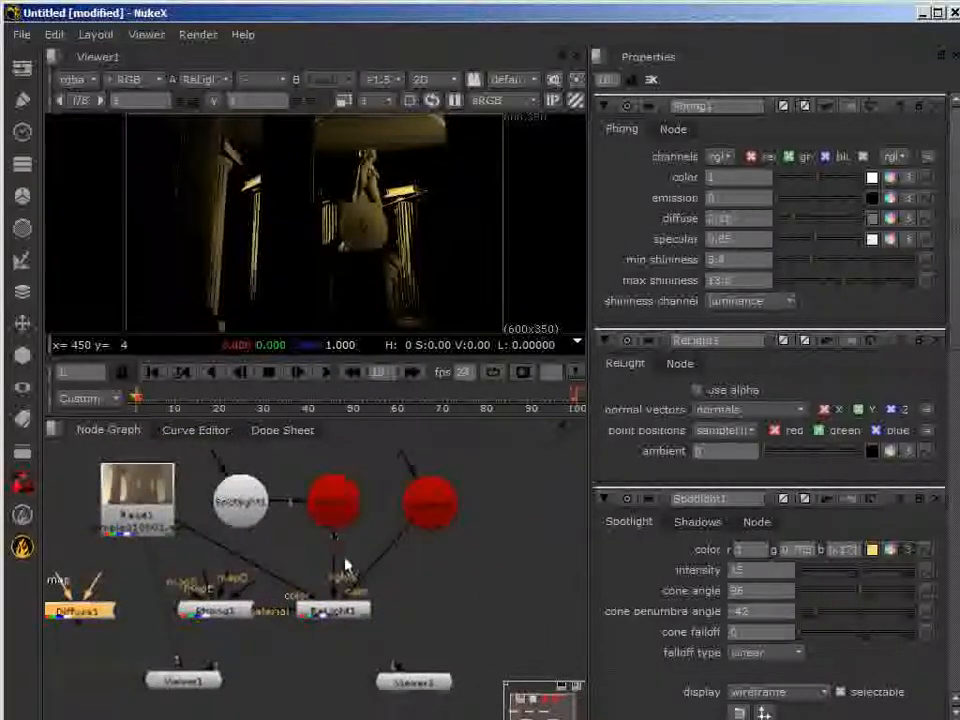
middle_click_drag(363, 576, 392, 562)
- Bring up the 3D Viewer2 window and examine where the spotlight and camera sit in the scene
left_click_drag(959, 198, 189, 43)
left_click_drag(362, 397, 465, 448, "ctrl")
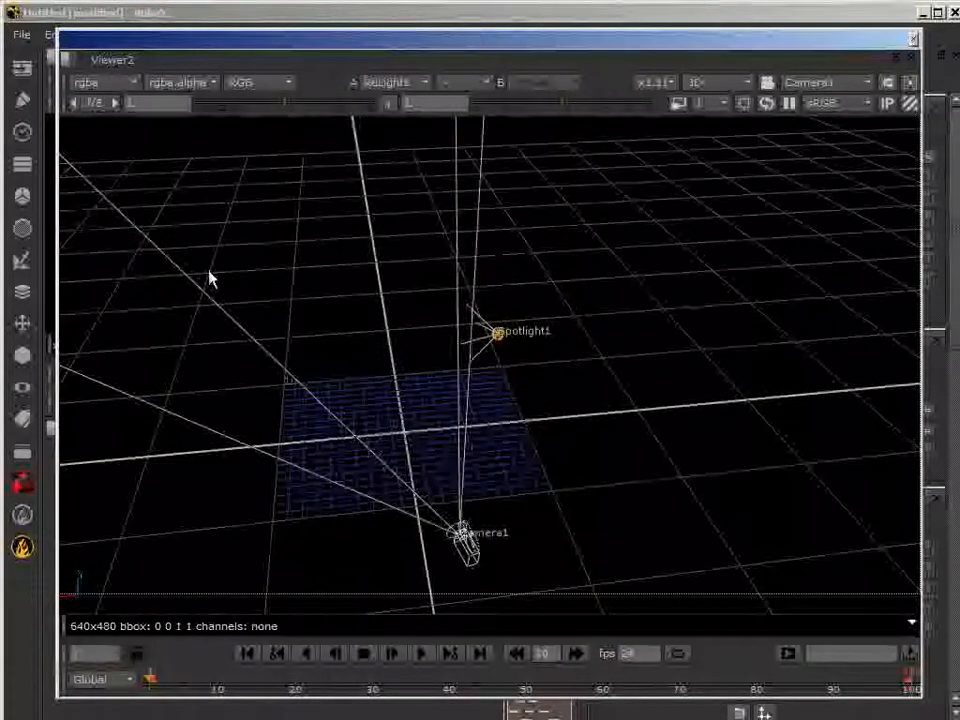
left_click(24, 356)
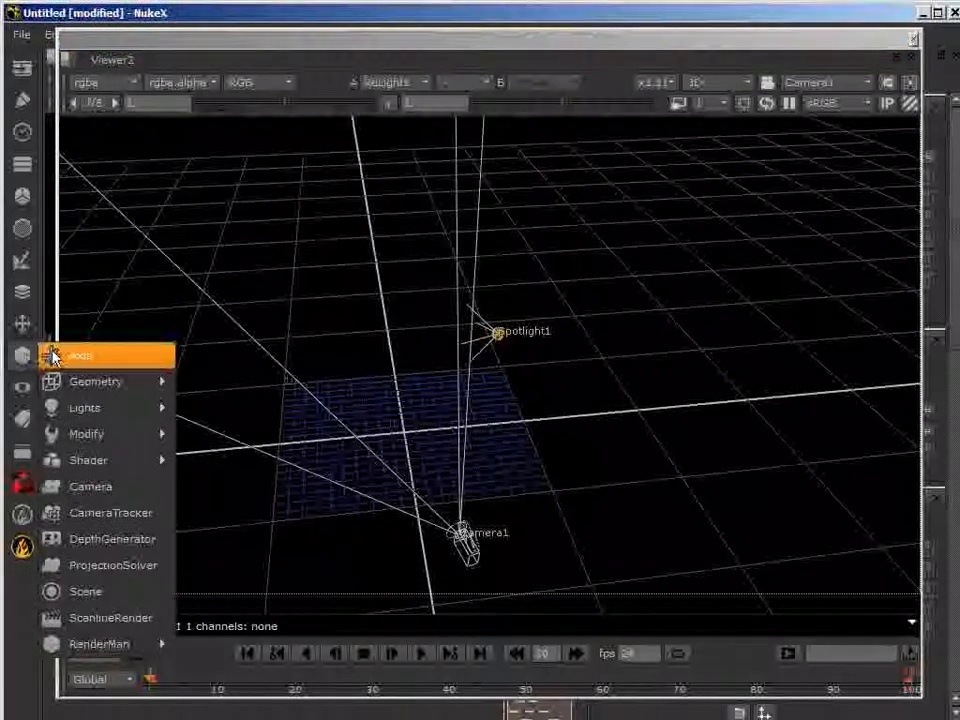
mouse_move(86, 381)
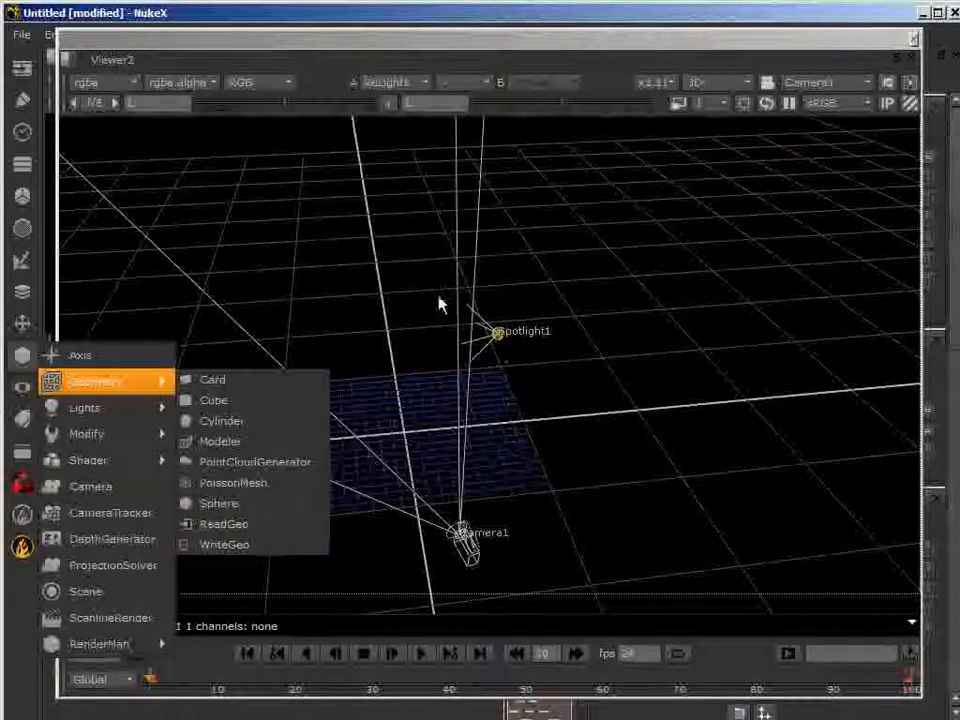
left_click(435, 48)
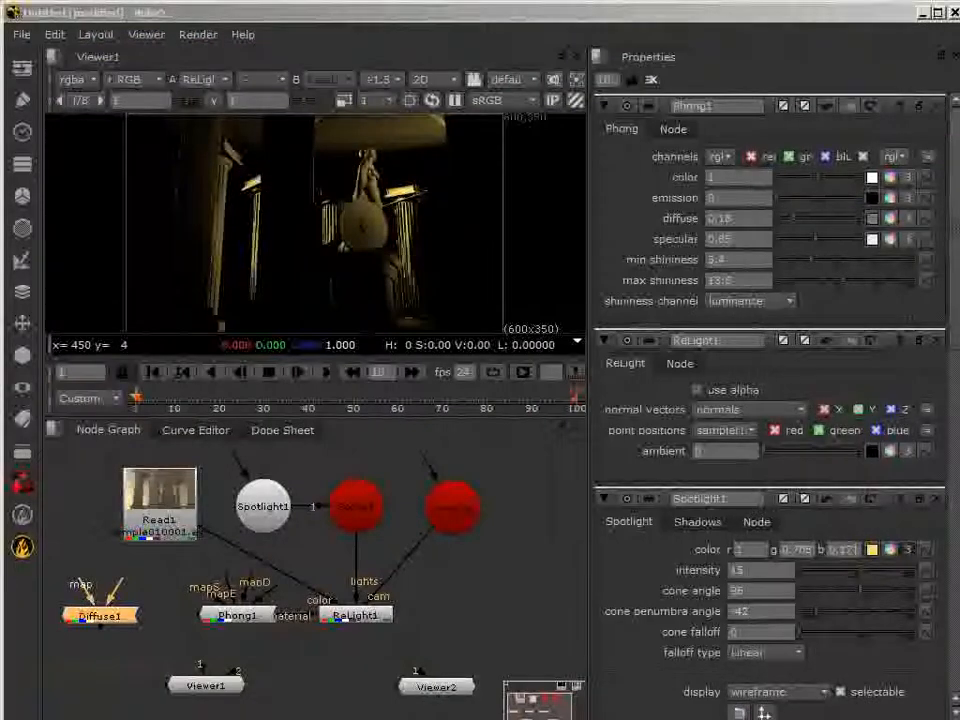
left_click(354, 528)
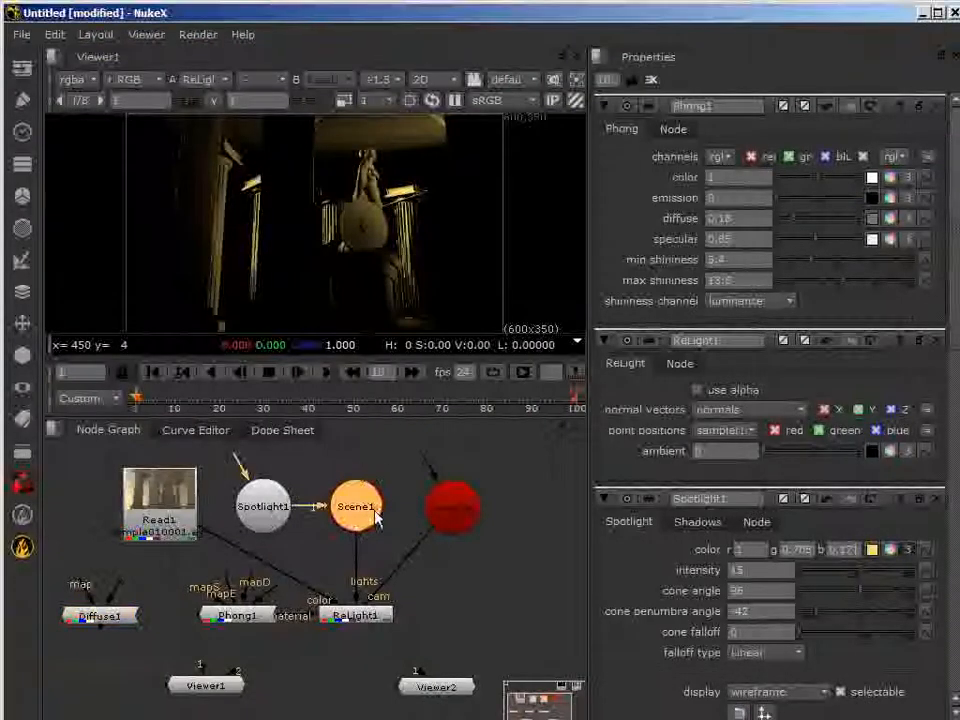
scroll(362, 572, "down", 2)
mouse_move(353, 569)
middle_mouse_down()
mouse_move(257, 606)
mouse_move(336, 577)
middle_mouse_up()
scroll(336, 582, "up", 3)
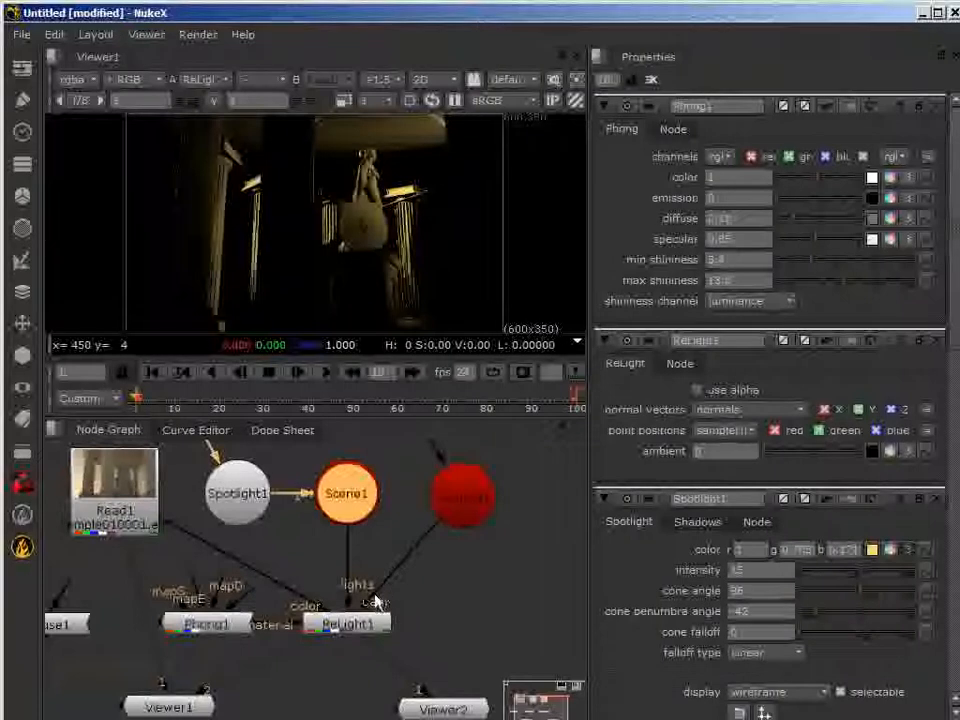
mouse_move(316, 547)
middle_mouse_down()
mouse_move(280, 568)
mouse_move(302, 544)
middle_mouse_up()
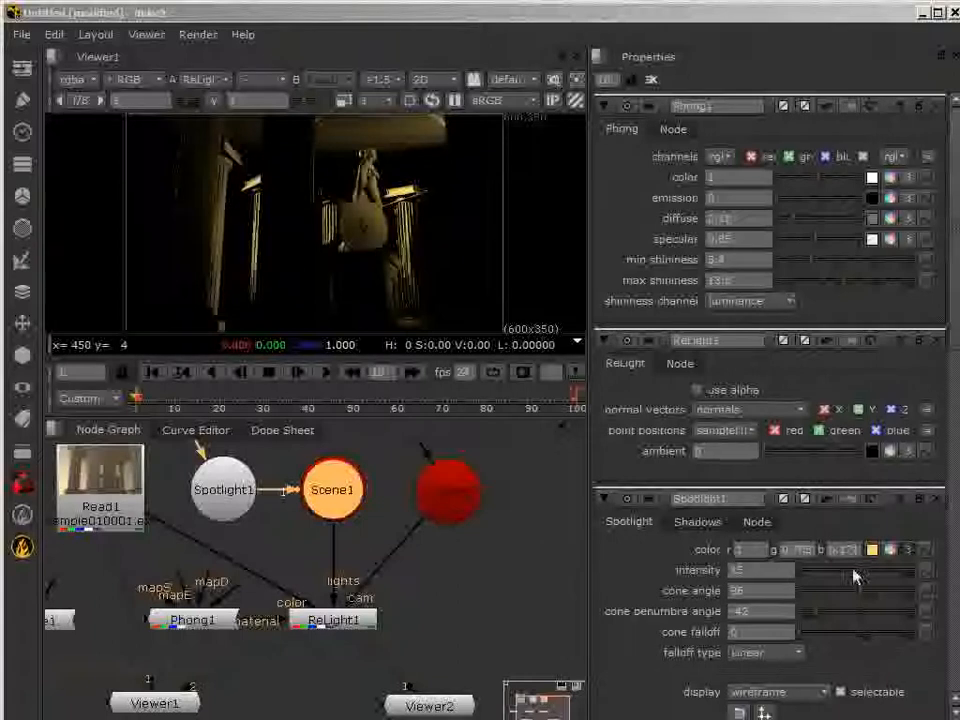
left_click(21, 450)
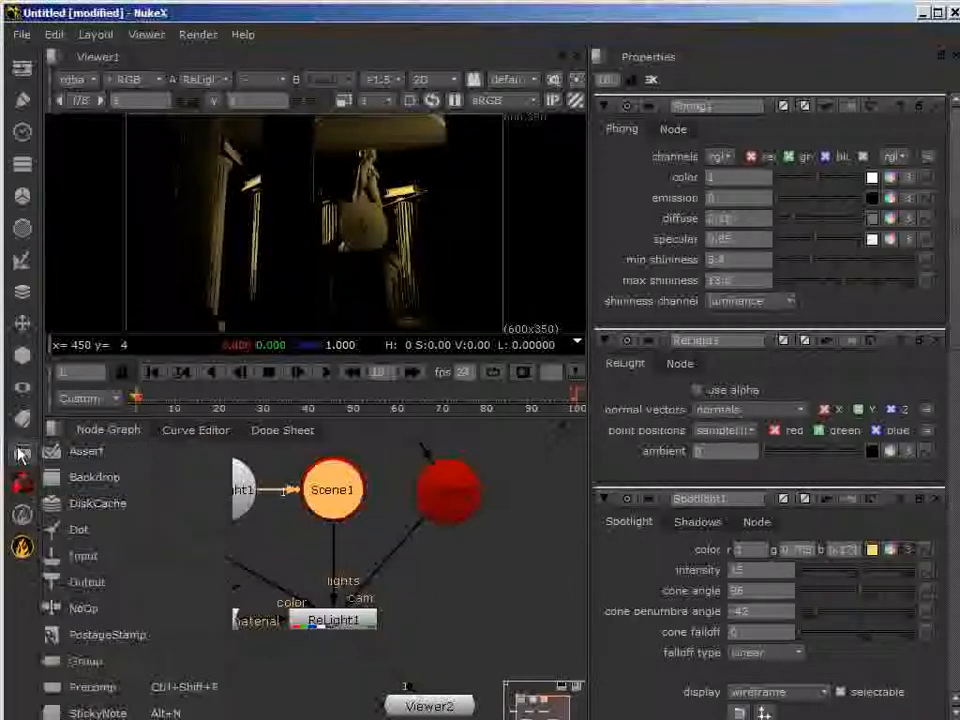
mouse_move(98, 718)
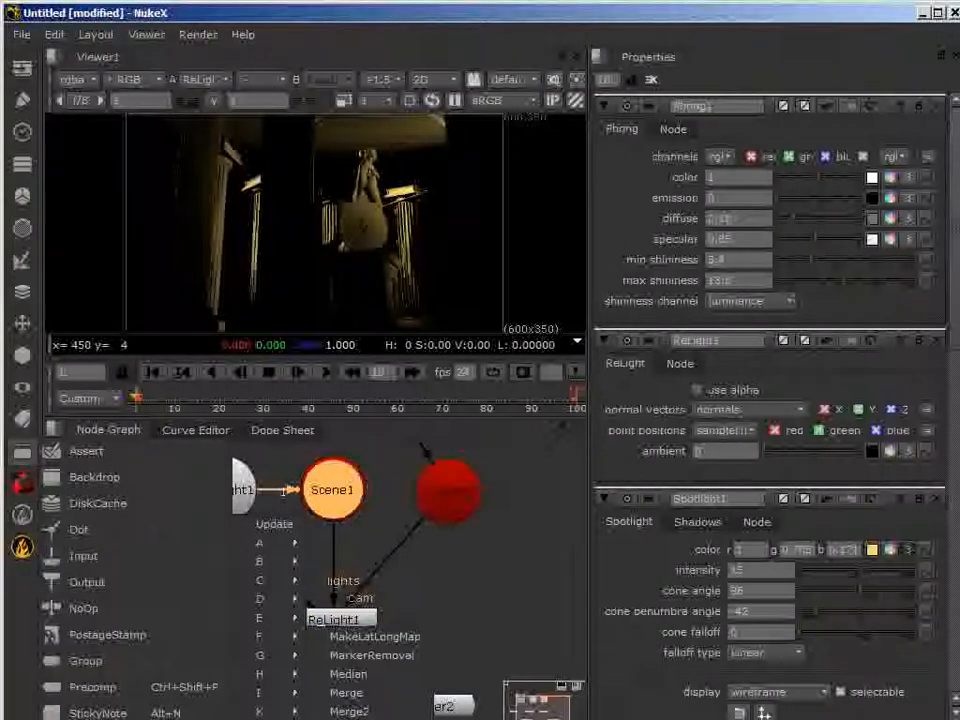
mouse_move(270, 719)
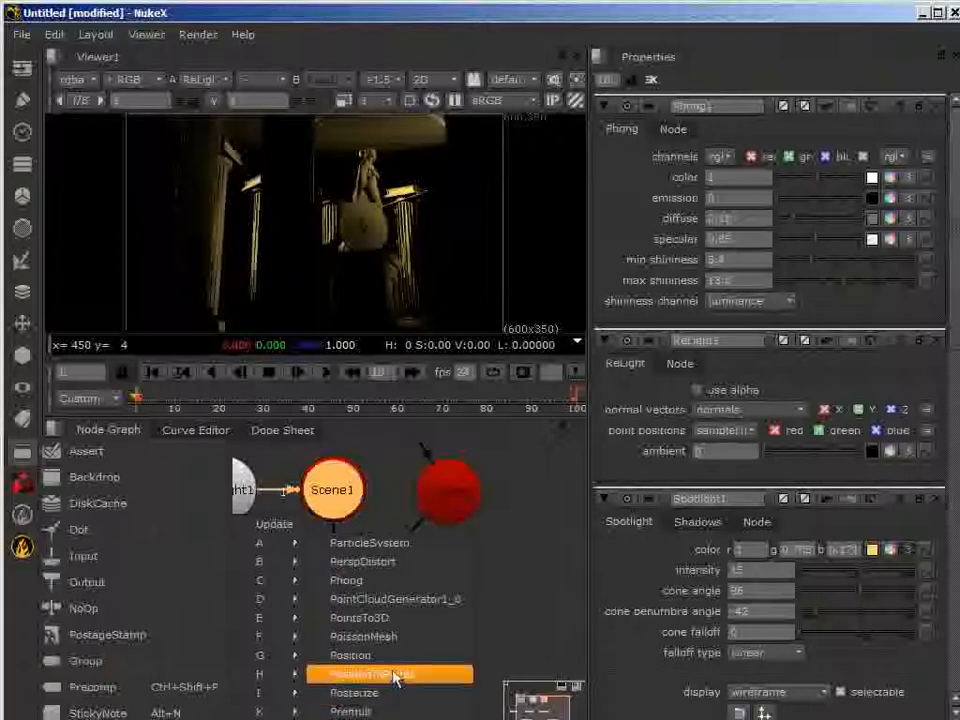
left_click(562, 628)
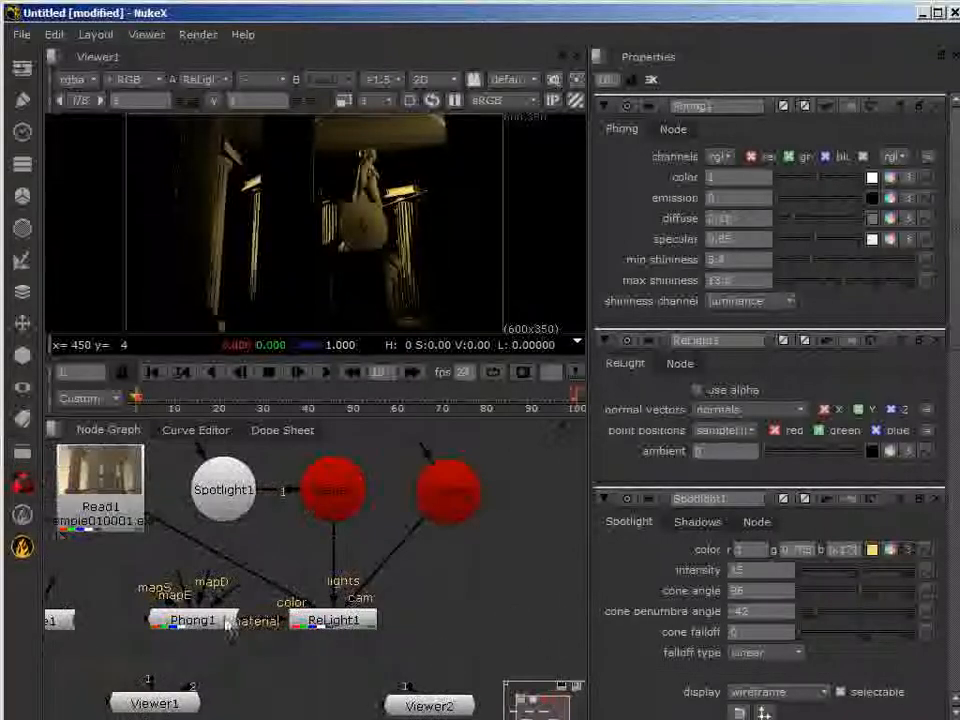
- Add an unconnected PositionToPoints node and place it beside ReLight1 in the node graph
left_click(22, 448)
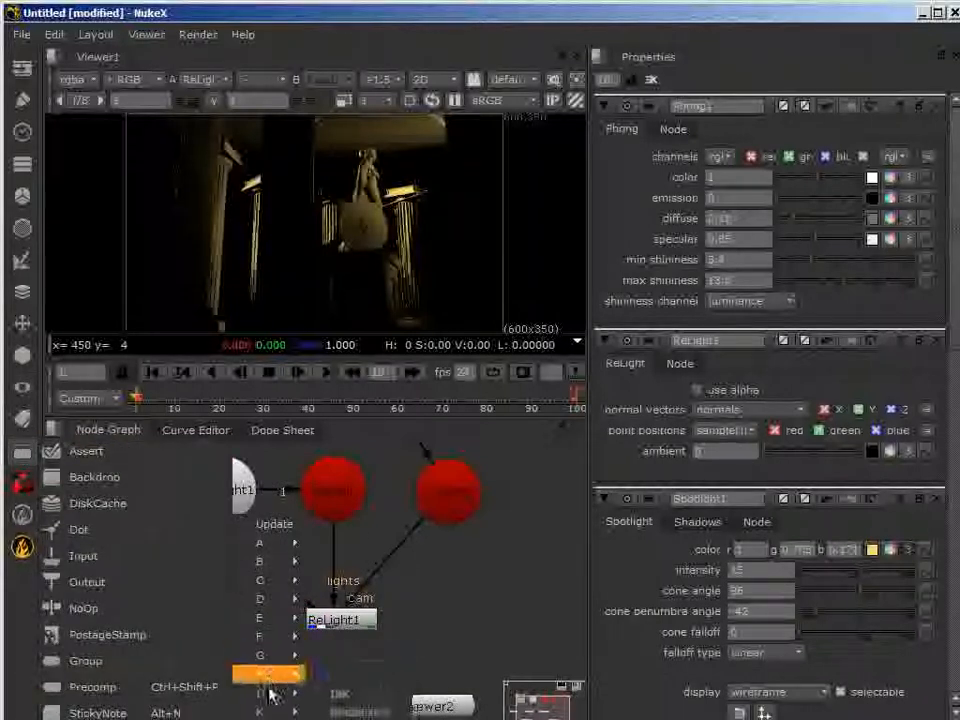
mouse_move(270, 718)
left_click(375, 673)
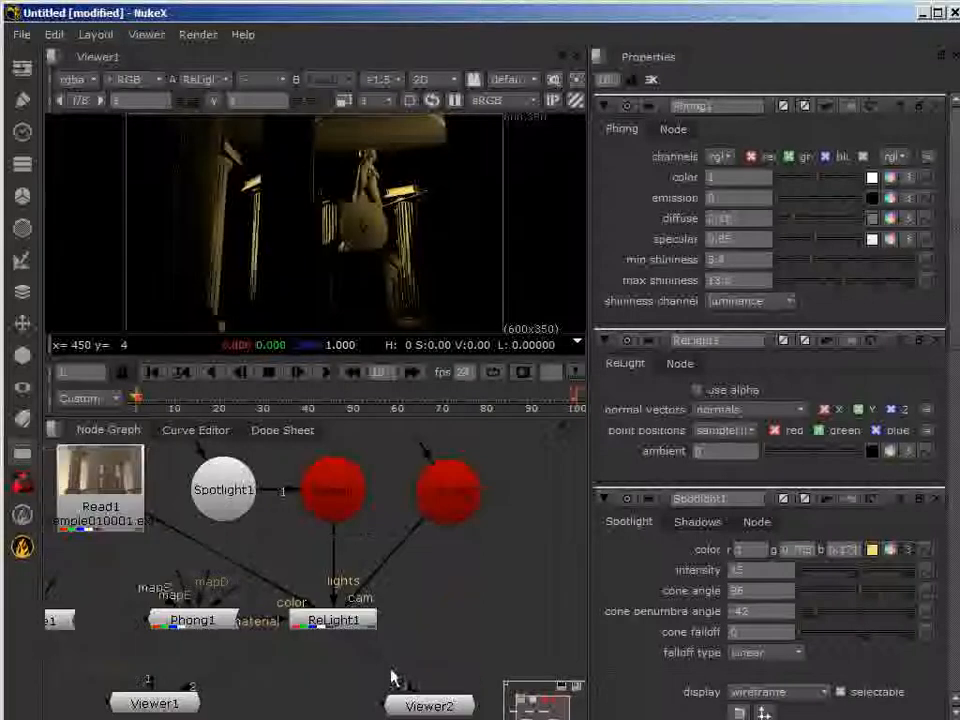
left_click_drag(442, 628, 433, 595)
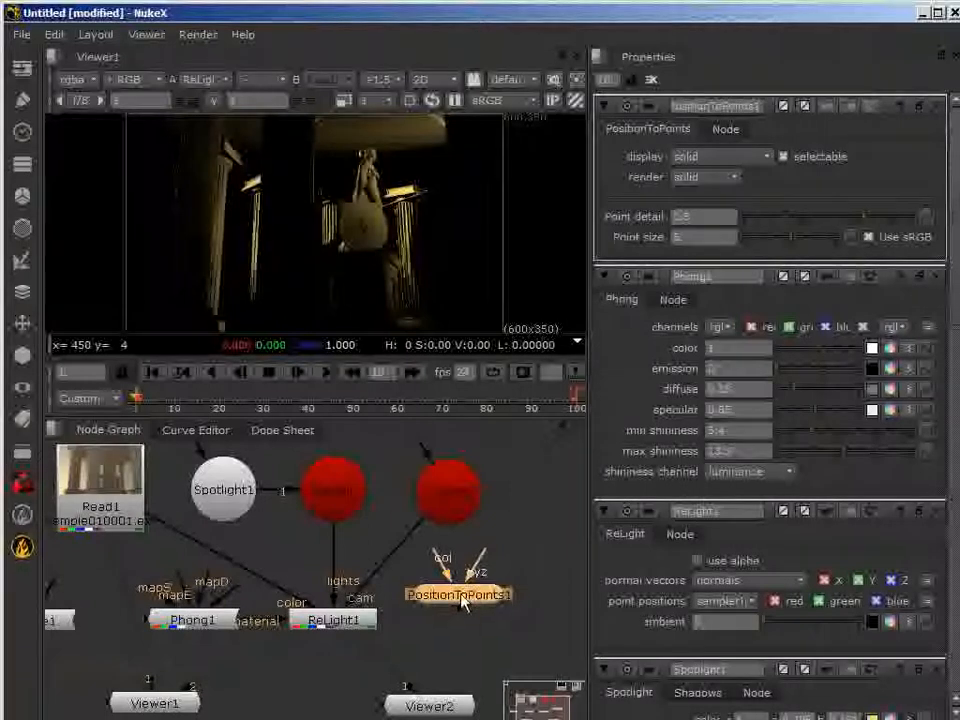
left_click_drag(463, 600, 460, 610)
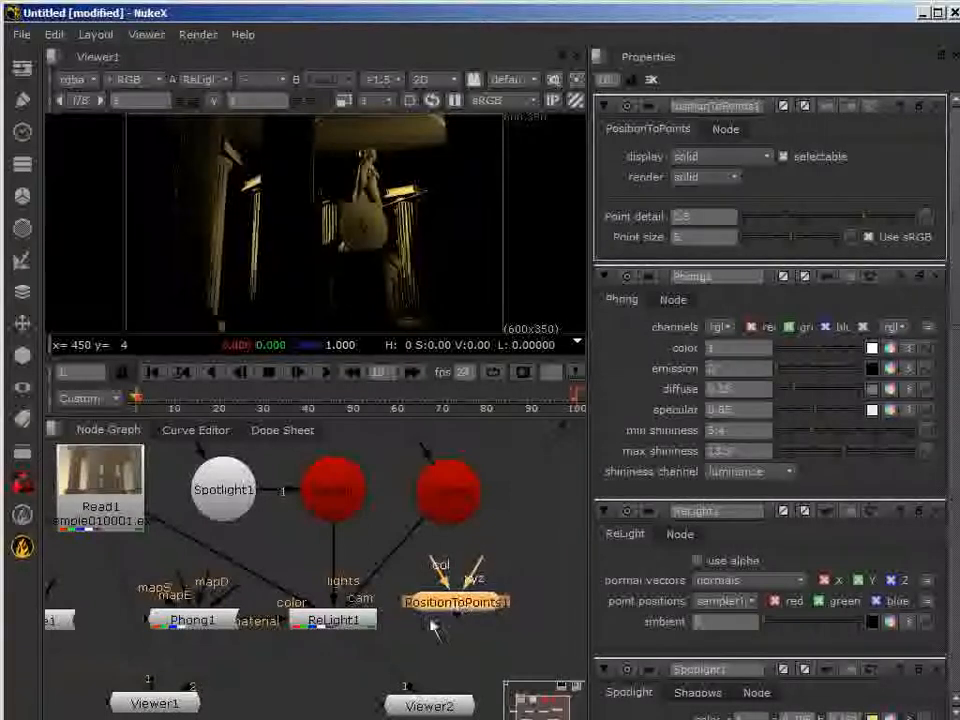
- Rearrange the node graph so PositionToPoints1 sits between Read1 and Read2, above the spotlight, scene and camera nodes
scroll(390, 634, "down", 4)
middle_click_drag(341, 669, 331, 647)
scroll(326, 638, "up", 4)
middle_click_drag(343, 565, 256, 656)
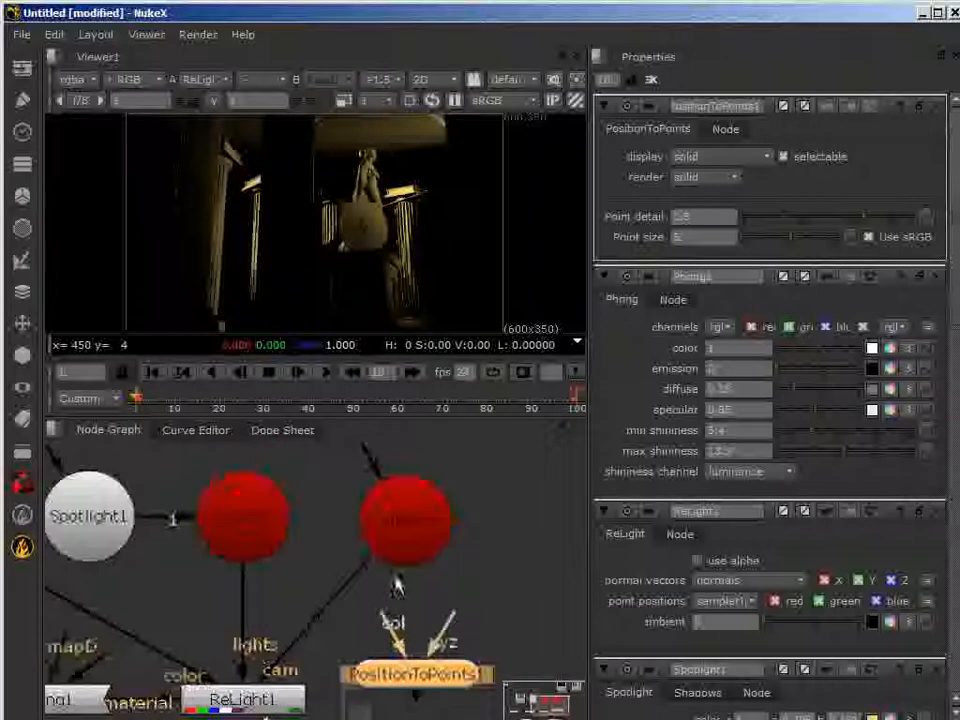
scroll(375, 606, "down", 3)
middle_click_drag(369, 606, 431, 619)
left_click_drag(470, 660, 303, 487)
middle_click_drag(316, 573, 375, 626)
left_click_drag(236, 629, 200, 537)
left_click_drag(317, 595, 335, 583)
left_click_drag(429, 596, 460, 615)
left_click_drag(340, 590, 352, 614)
left_click_drag(378, 541, 408, 525)
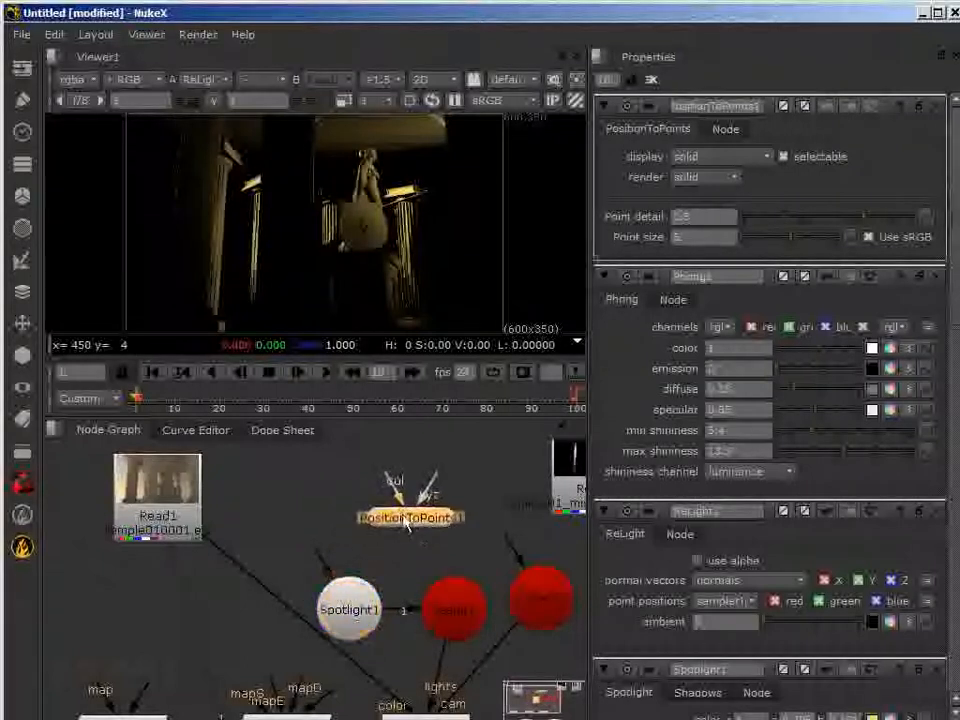
scroll(422, 611, "down", 2)
middle_click_drag(422, 611, 383, 612)
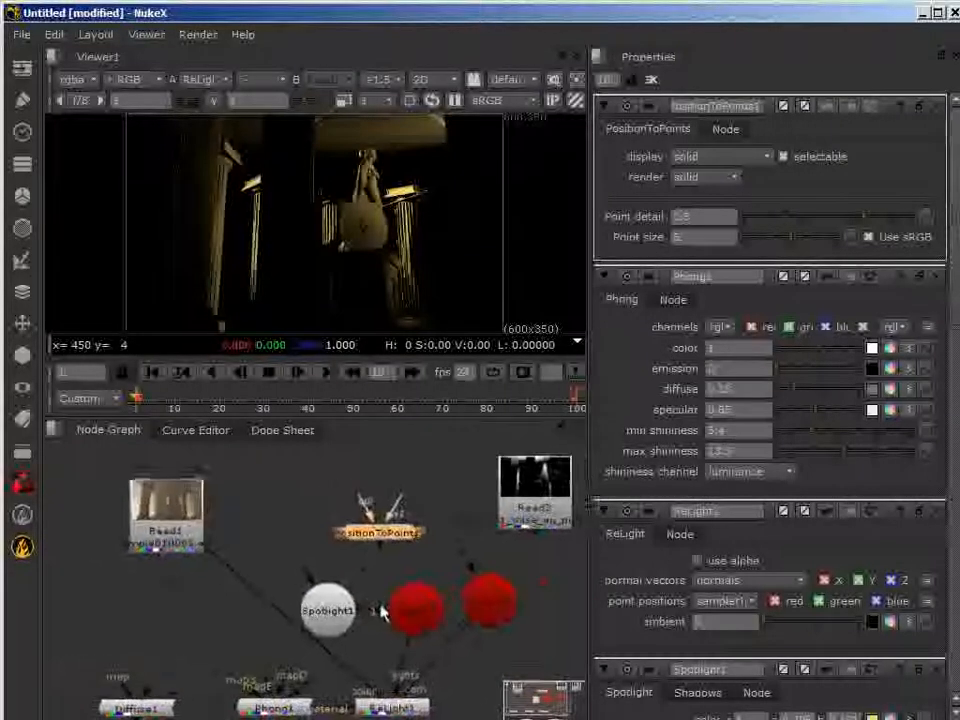
- Connect PositionToPoints1's col input to Read1 and feed its output into the Scene1 node
left_click_drag(367, 508, 180, 505)
left_click_drag(375, 537, 357, 522)
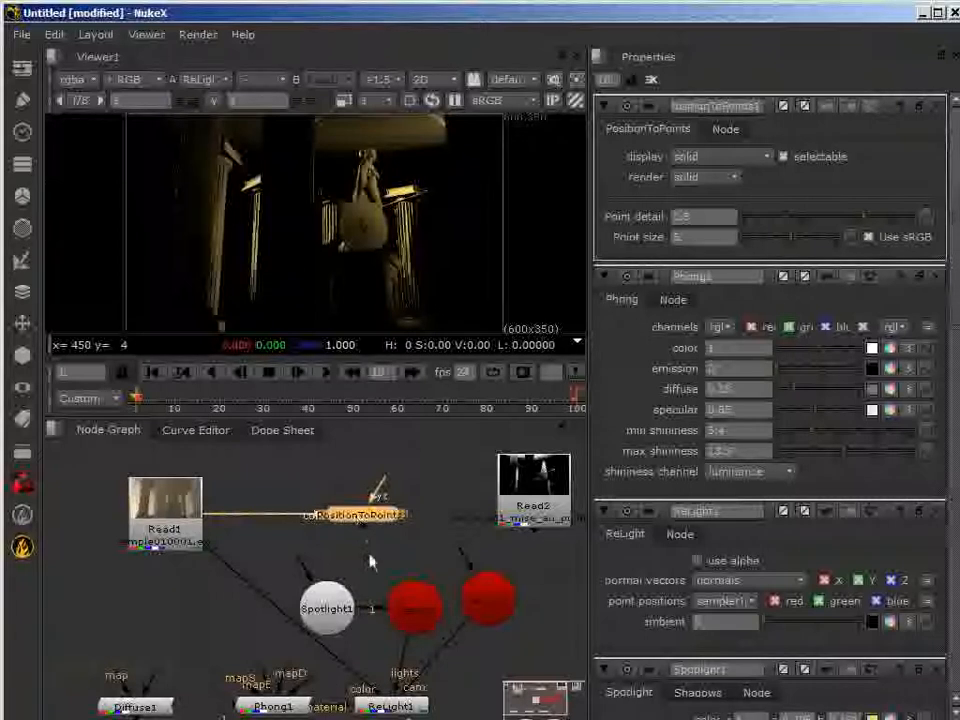
left_click_drag(366, 537, 415, 632)
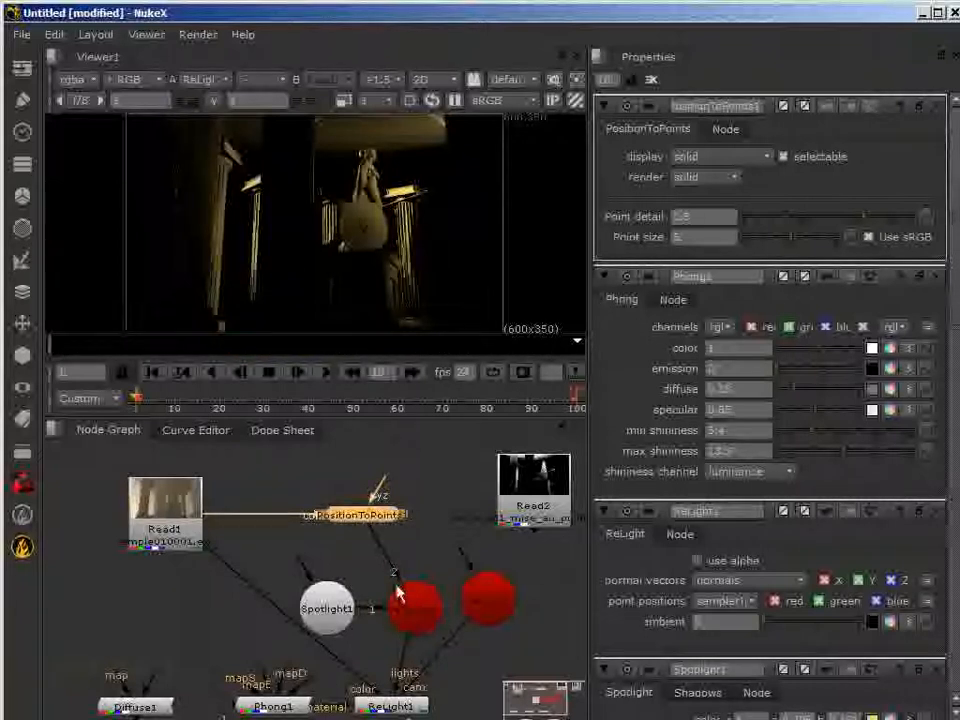
middle_click_drag(360, 578, 325, 570)
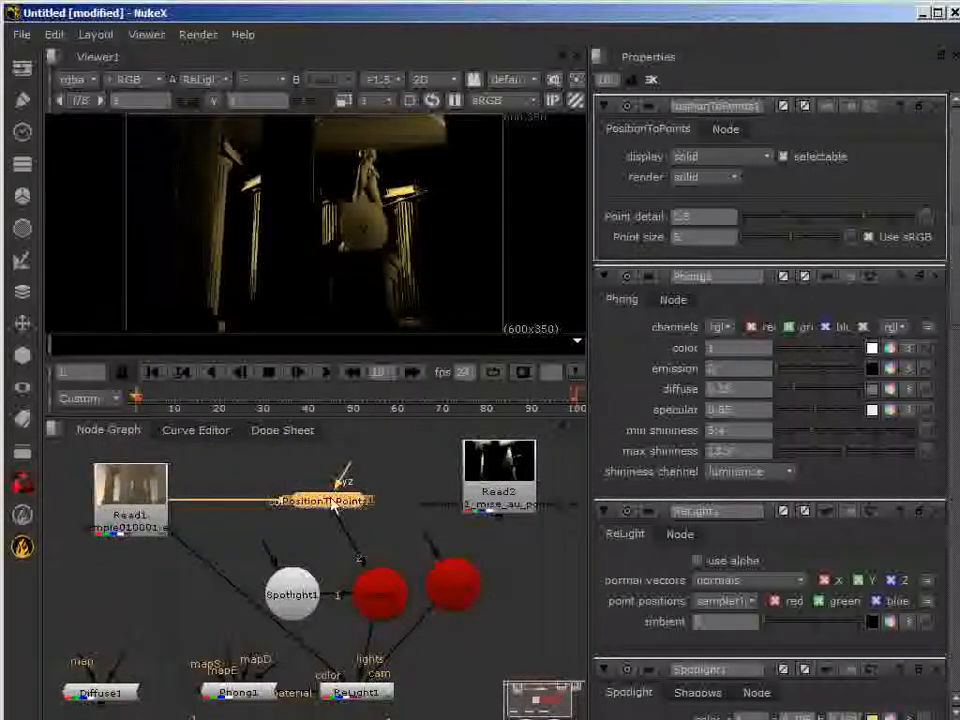
left_click_drag(339, 480, 428, 495)
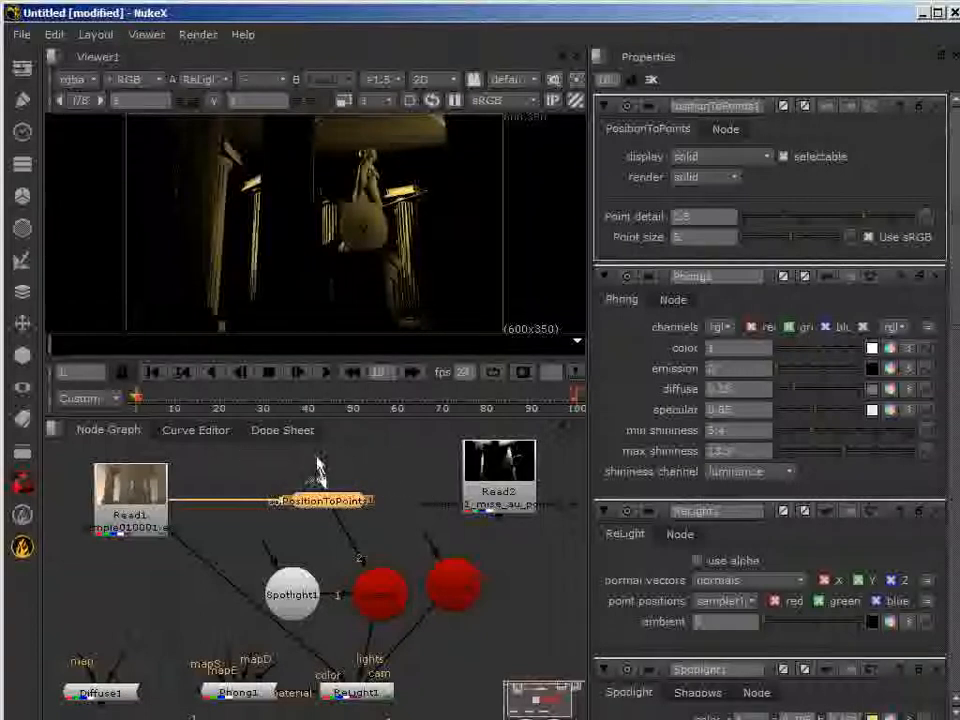
left_click_drag(319, 452, 335, 453)
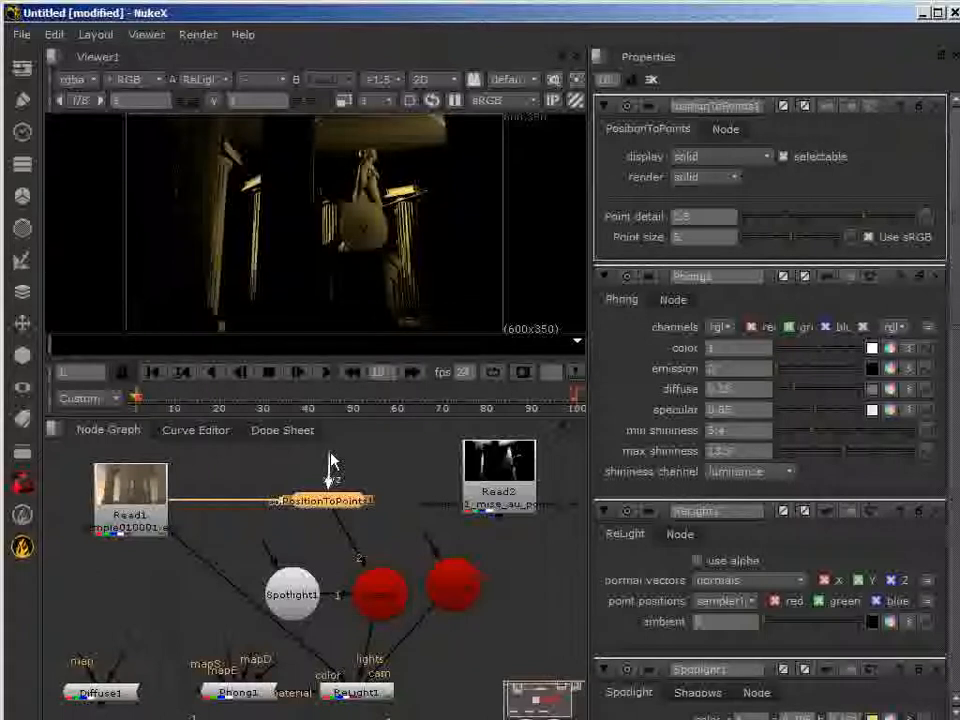
middle_click_drag(327, 555, 313, 576)
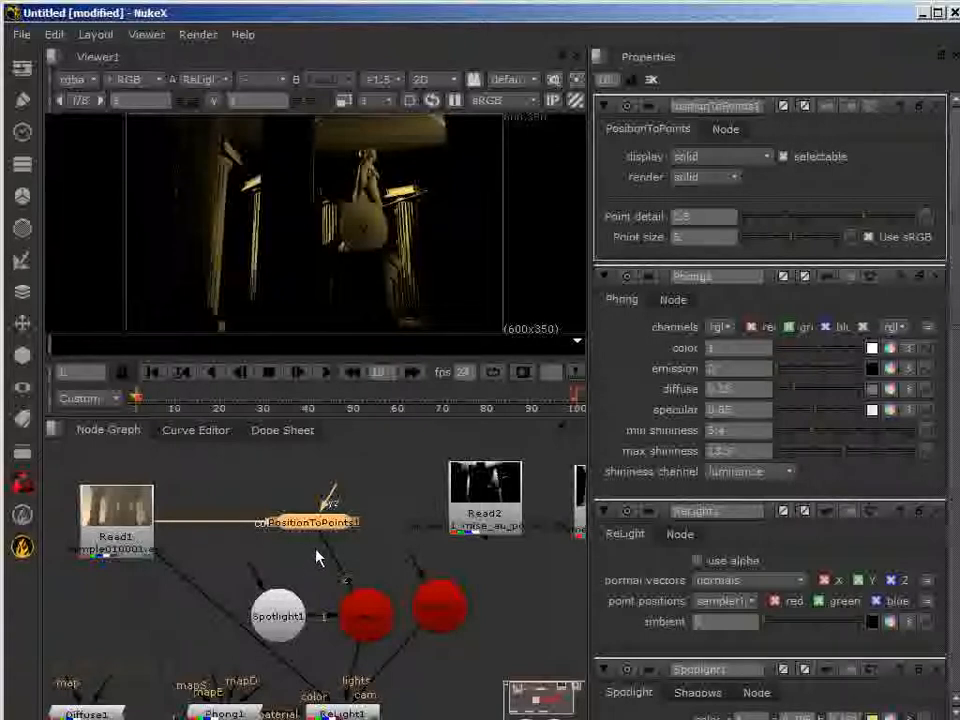
- Add a Shuffle node fed by Read1 and place it above the link between Read1 and PositionToPoints1
left_click(128, 520)
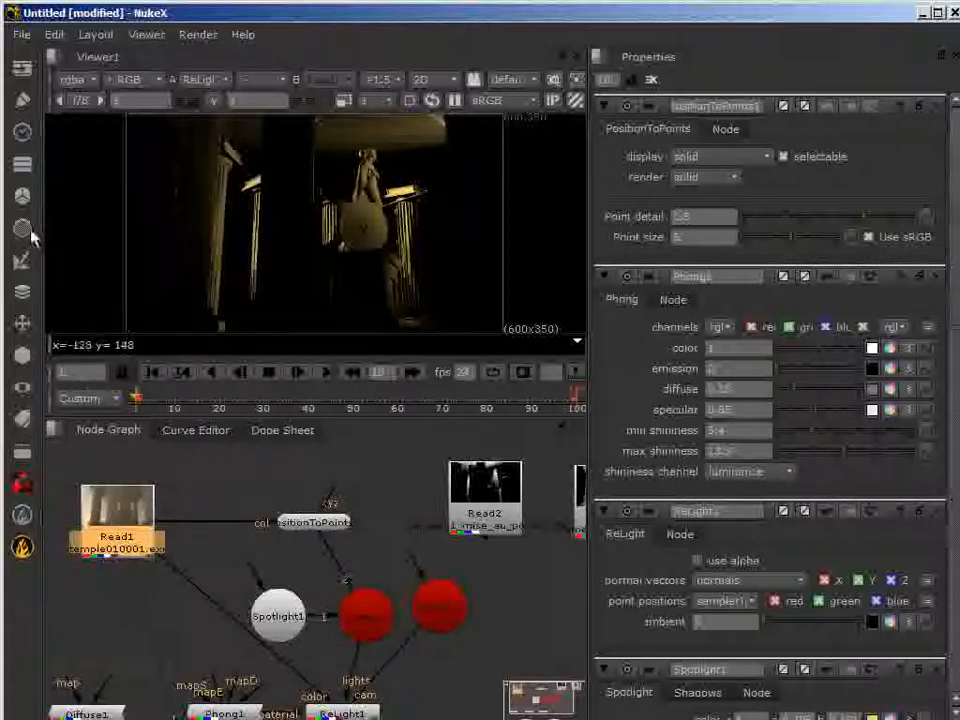
left_click(25, 168)
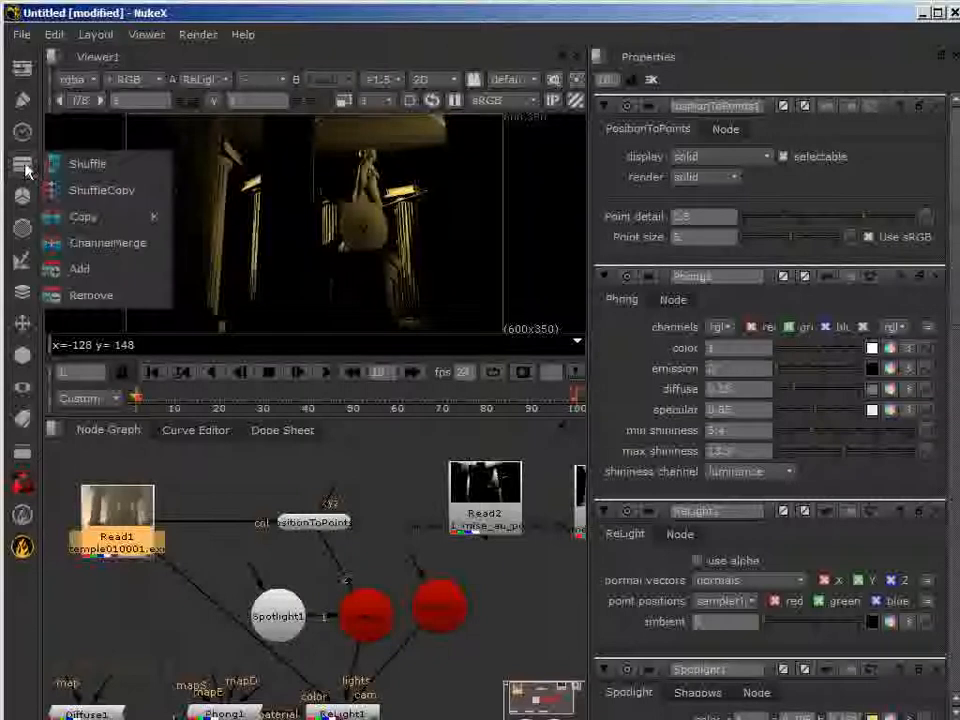
left_click(100, 165)
left_click_drag(230, 497, 224, 472)
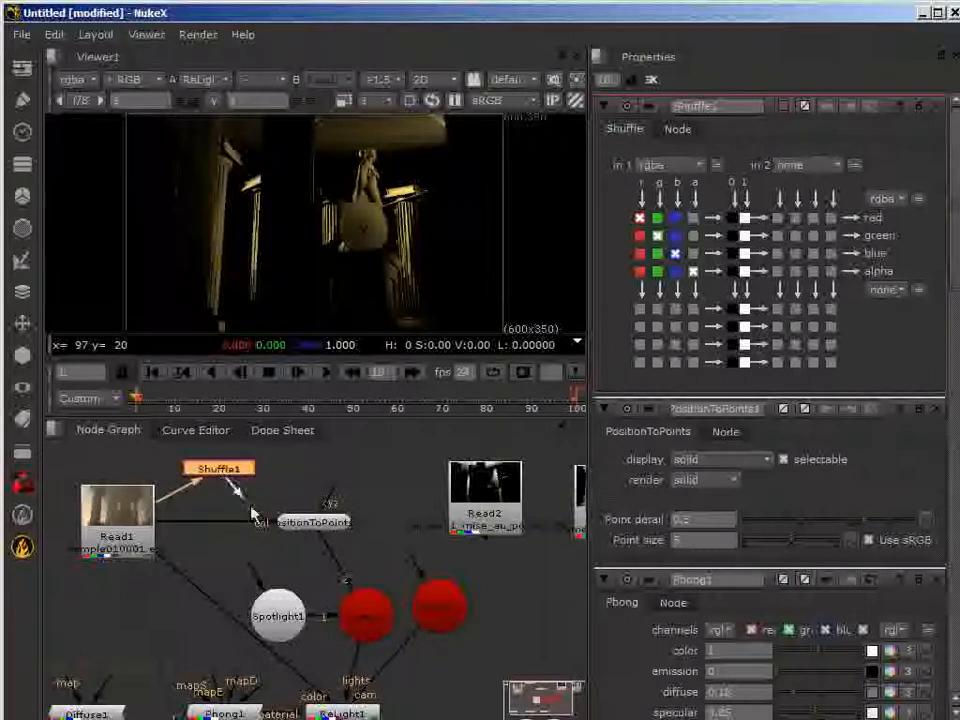
- Connect PositionToPoints1's xyz input to Shuffle1 and set Shuffle1's in 1 layer to samplerInfo1
left_click_drag(326, 478, 218, 485)
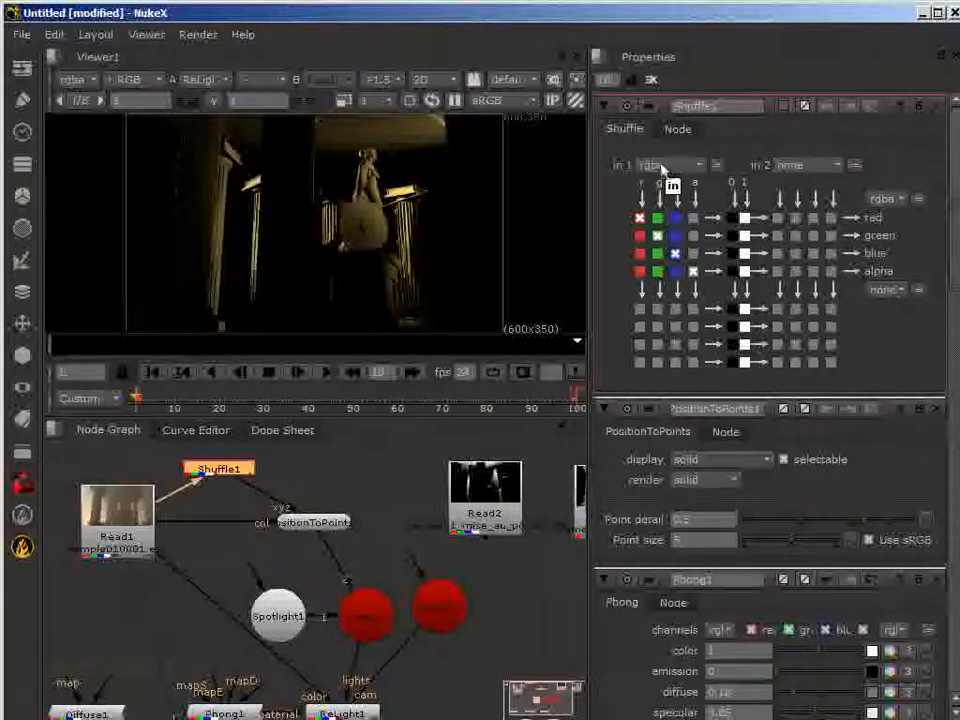
left_click(661, 167)
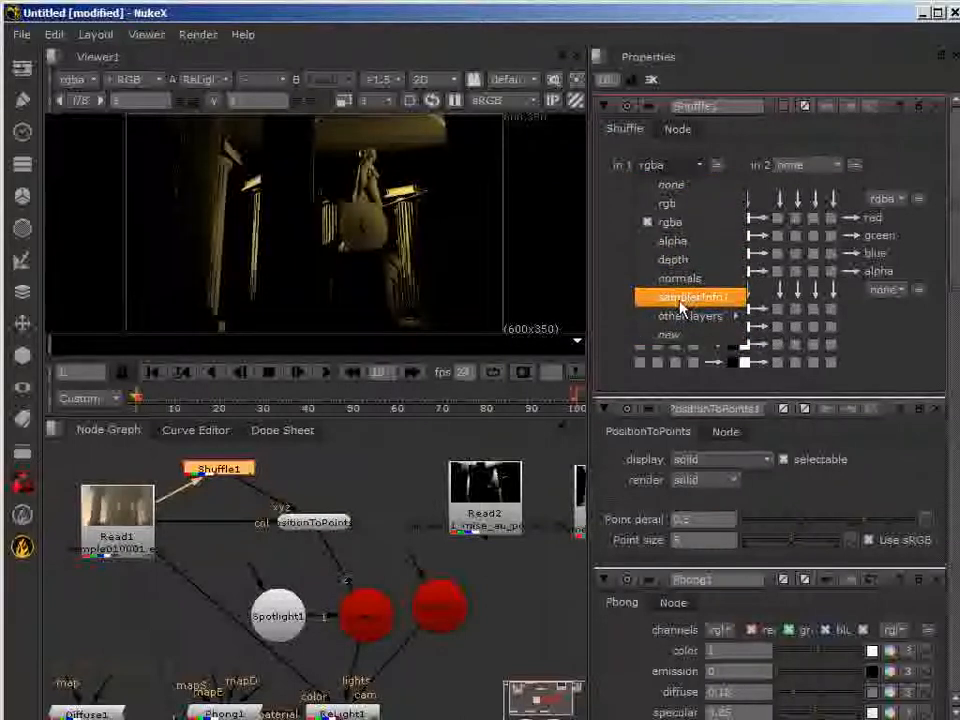
left_click(681, 300)
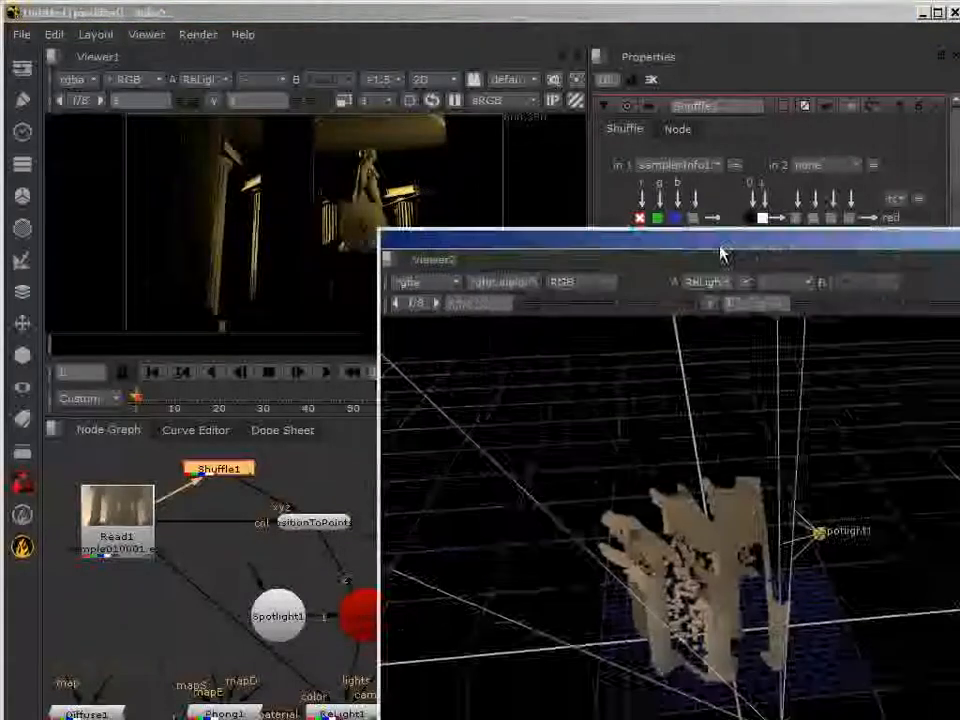
- Bring the 3D viewer into full view and look at the temple point cloud through Camera1
left_click_drag(722, 251, 372, 40)
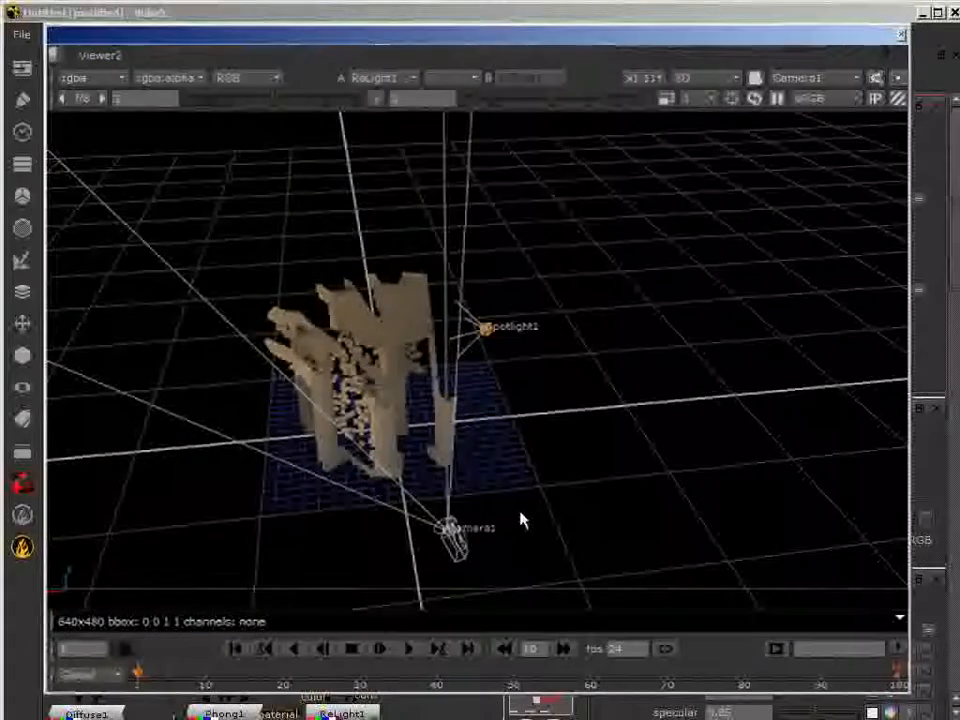
left_click_drag(525, 508, 502, 390, "ctrl")
scroll(640, 450, "up", 3)
scroll(635, 450, "up", 3)
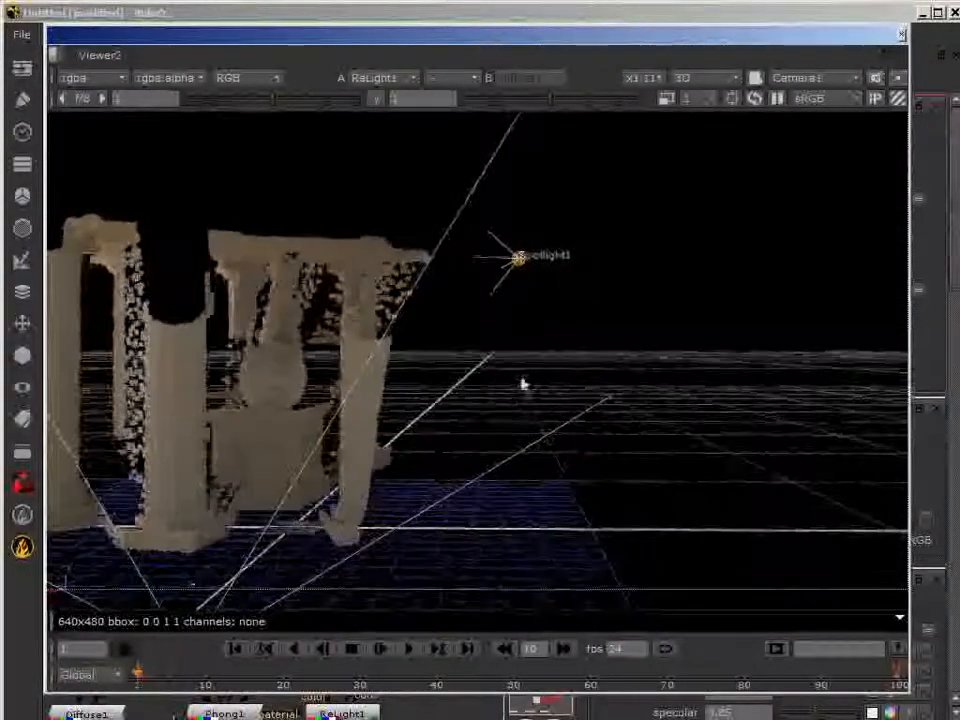
left_click(808, 80)
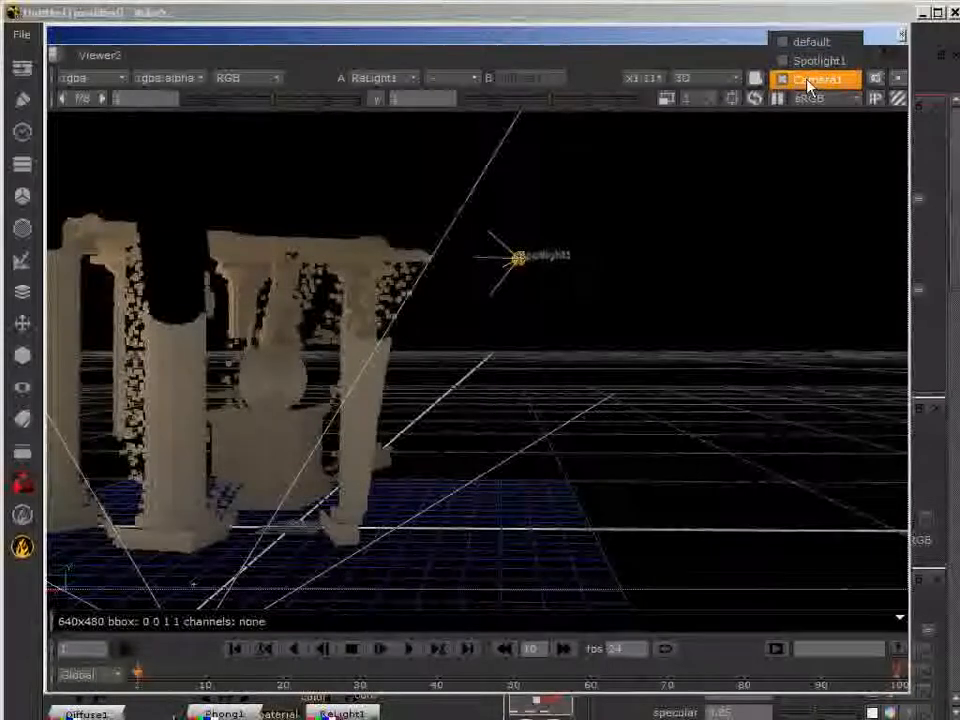
left_click(800, 81)
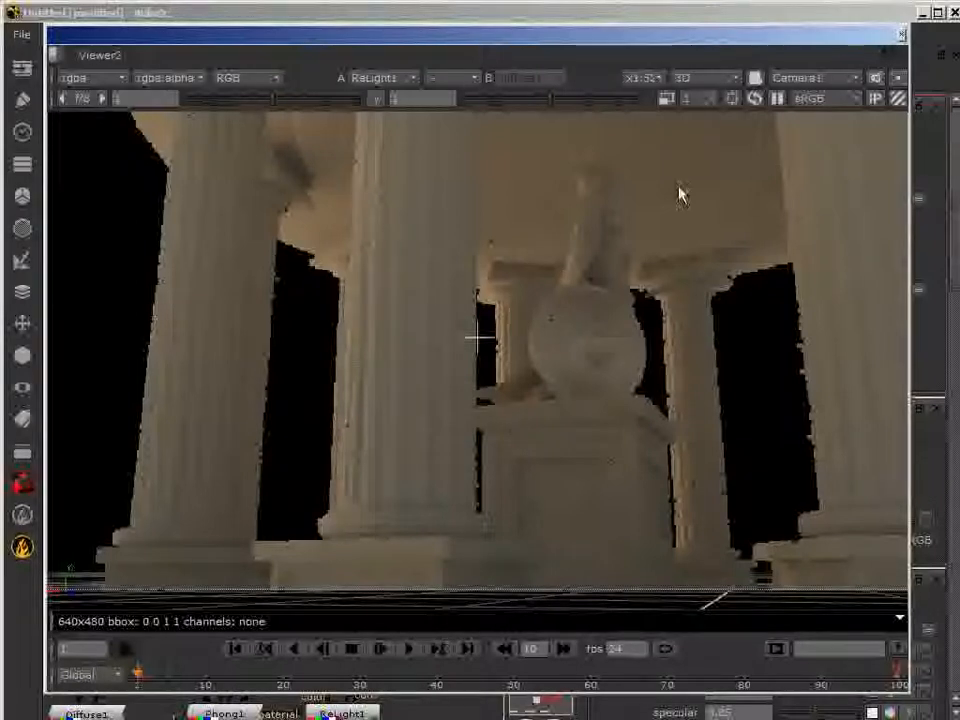
- Switch the second viewer to 2D to compare the relit image with the point cloud, and return it to 3D
left_click(698, 78)
left_click(700, 97)
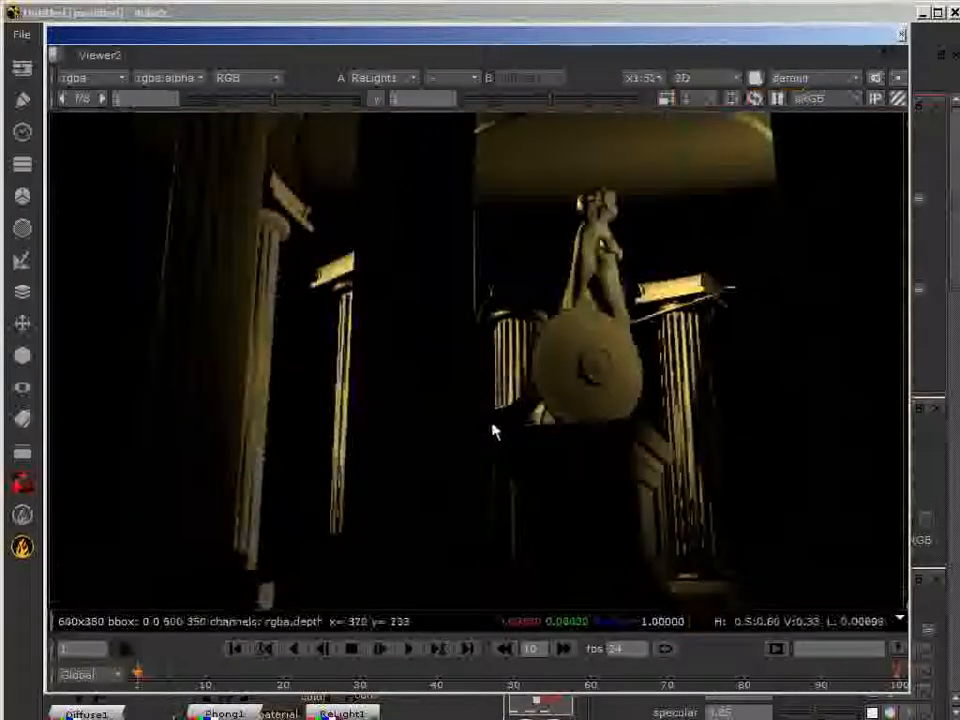
left_click(692, 80)
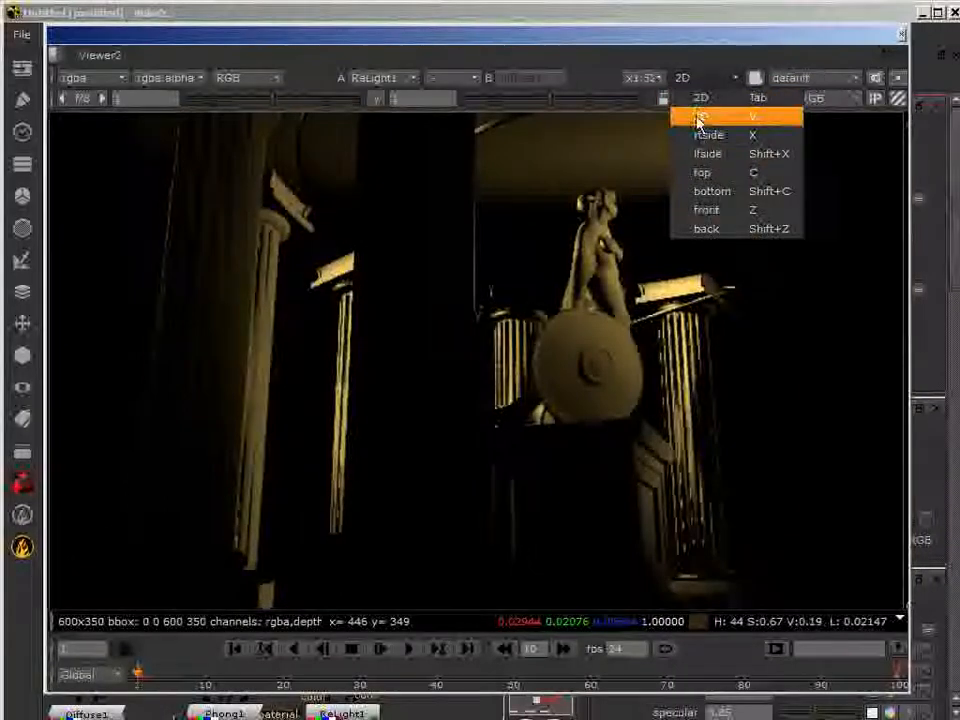
left_click(682, 112)
- Examine the point cloud from several angles to judge where Spotlight1 and Camera1 sit relative to the temple columns
middle_click_drag(478, 373, 409, 394, "alt")
left_click_drag(362, 422, 568, 497, "alt")
middle_click_drag(568, 497, 267, 312, "alt")
left_click_drag(267, 312, 784, 626, "alt")
middle_click_drag(784, 626, 514, 493, "alt")
left_click_drag(460, 497, 465, 397, "alt")
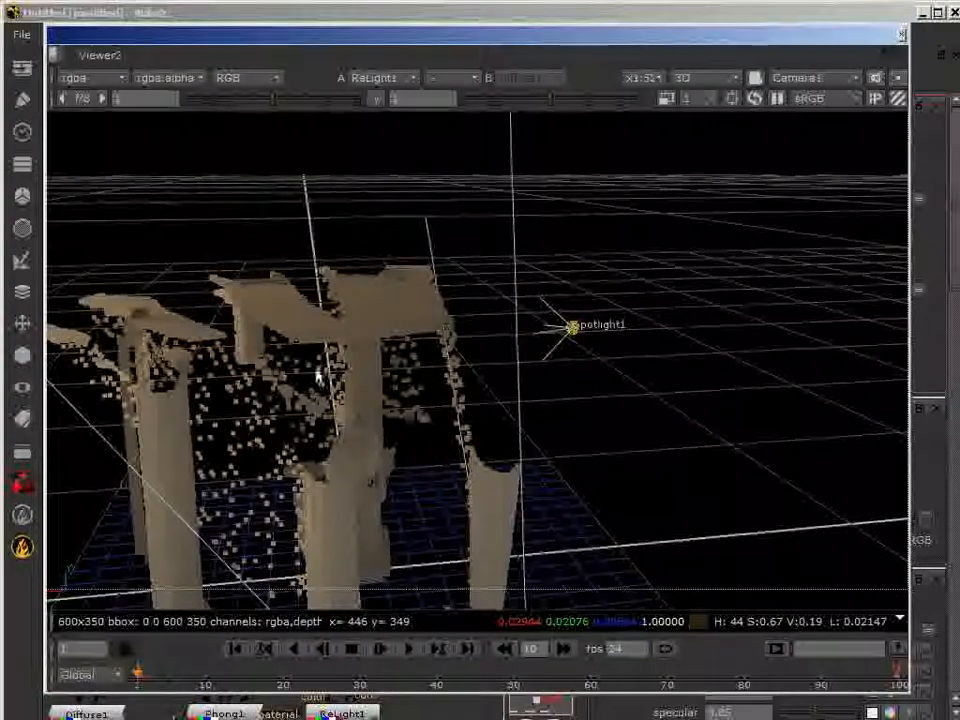
left_click_drag(381, 409, 168, 412, "ctrl")
left_click_drag(330, 424, 428, 318, "ctrl")
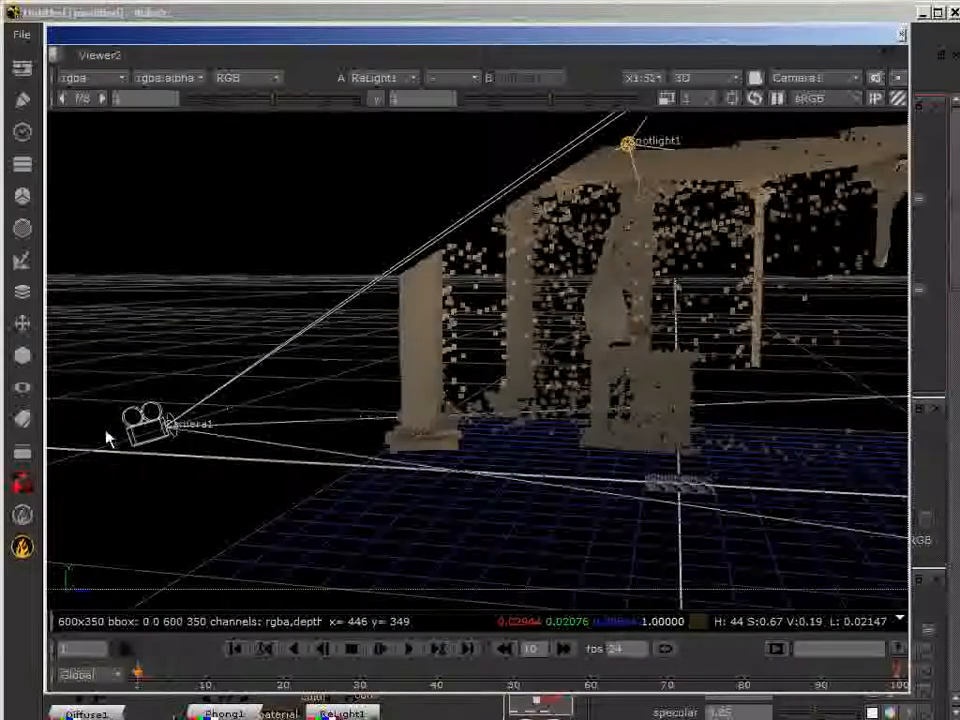
left_click_drag(300, 352, 557, 337, "ctrl")
scroll(472, 381, "down", 4)
middle_click_drag(467, 379, 457, 406)
mouse_move(455, 405)
left_mouse_down("ctrl")
mouse_move(407, 422)
mouse_move(253, 551)
mouse_move(94, 570)
mouse_move(748, 566)
mouse_move(934, 546)
mouse_move(735, 527)
mouse_move(694, 568)
mouse_move(835, 543)
mouse_move(681, 570)
mouse_move(431, 585)
mouse_move(242, 555)
mouse_move(383, 561)
mouse_move(256, 172)
mouse_move(413, 400)
left_mouse_up("ctrl")
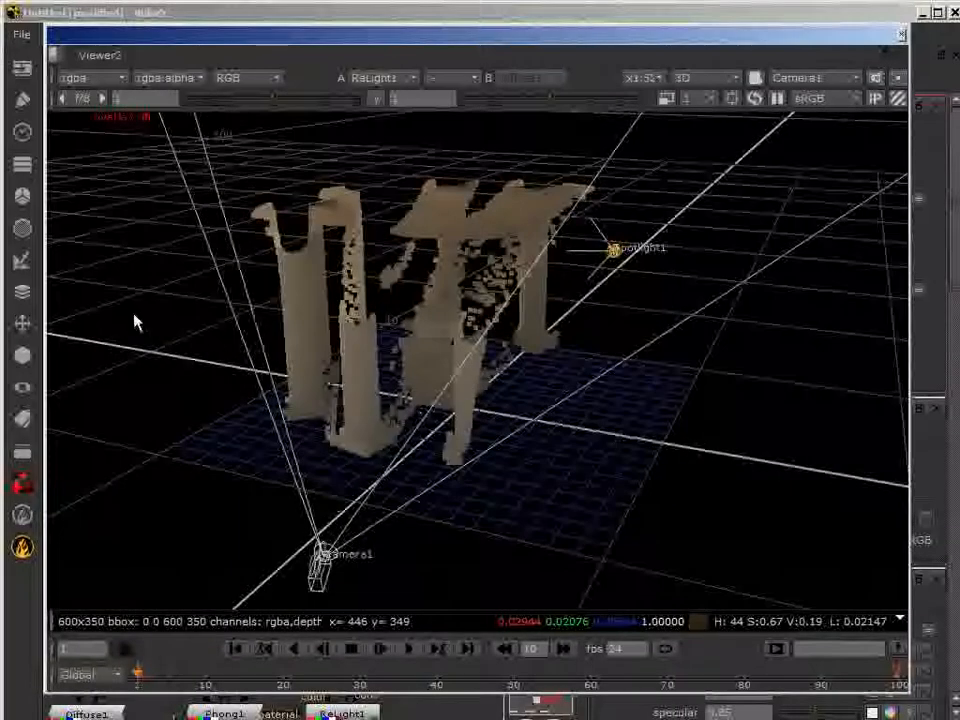
left_click_drag(184, 326, 409, 424, "ctrl")
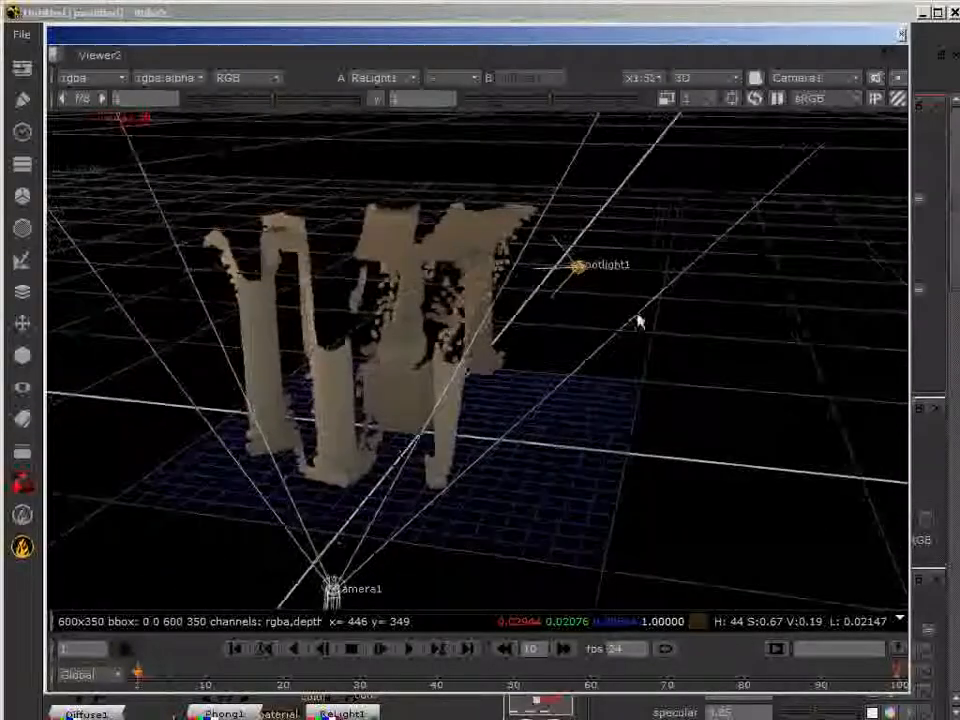
left_click(576, 268)
left_click_drag(576, 293, 228, 348, "ctrl")
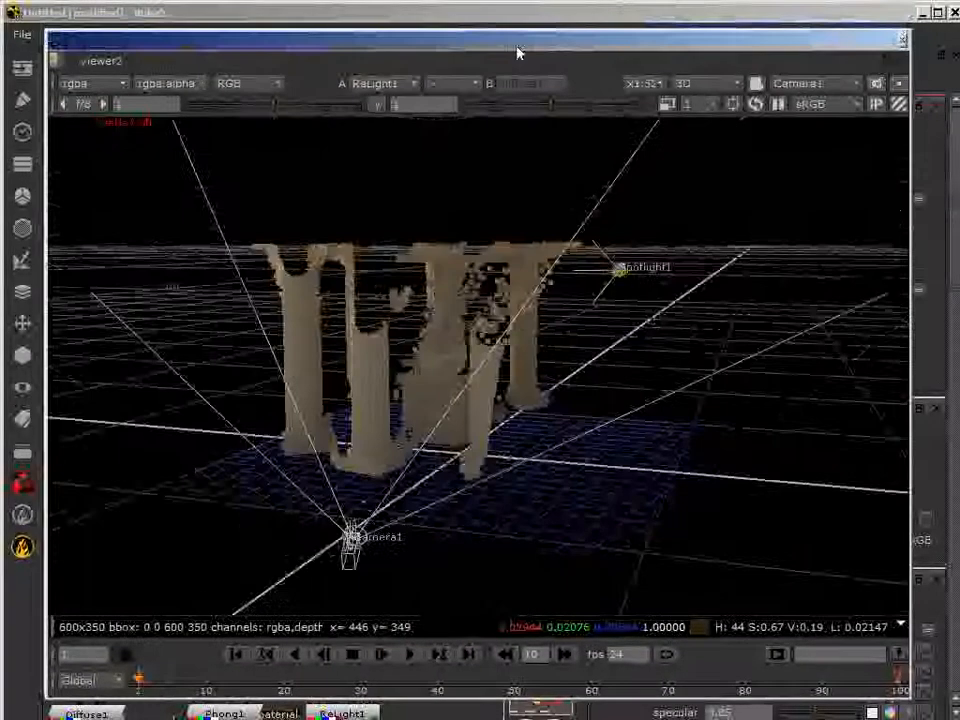
left_click_drag(501, 47, 959, 300)
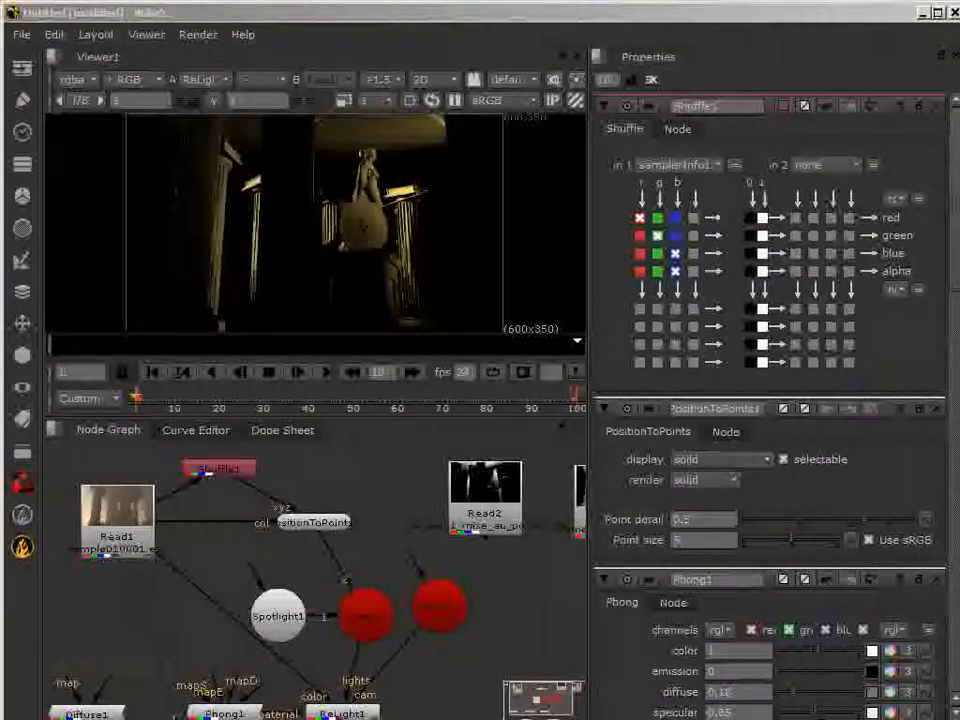
- Add a Point light node to the node graph after Spotlight1
left_click(276, 605)
scroll(200, 562, "down", 3)
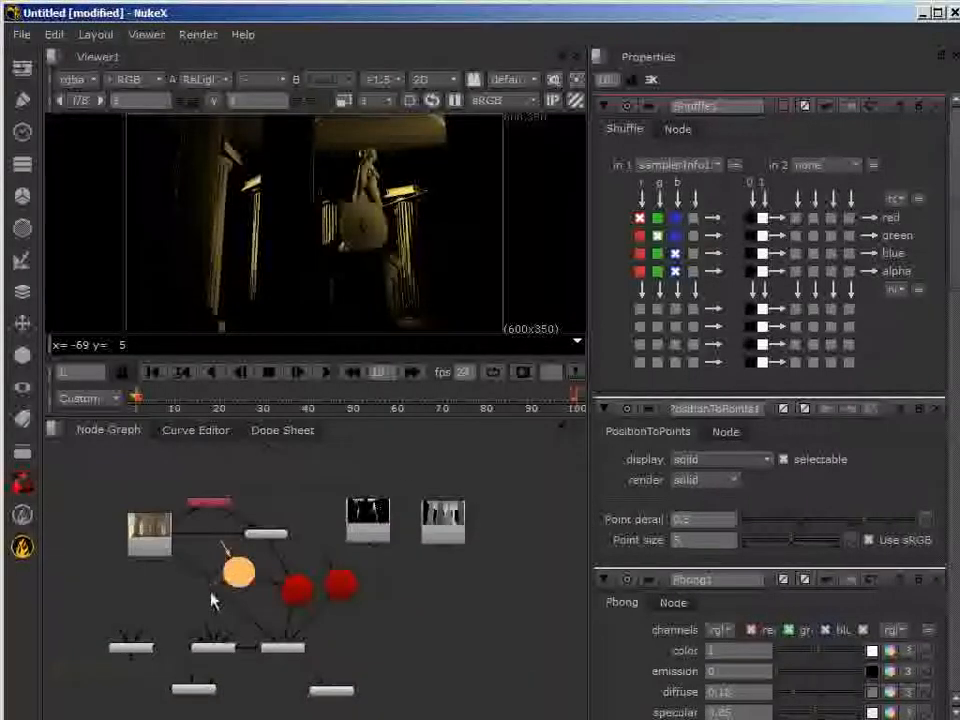
scroll(213, 601, "up", 3)
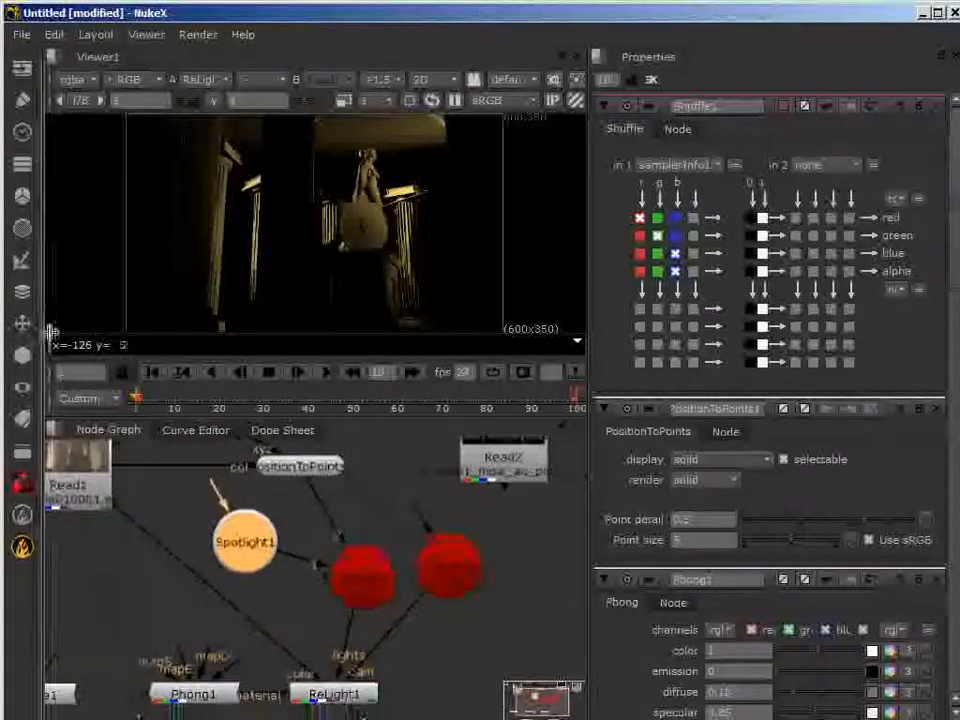
left_click(22, 355)
mouse_move(110, 438)
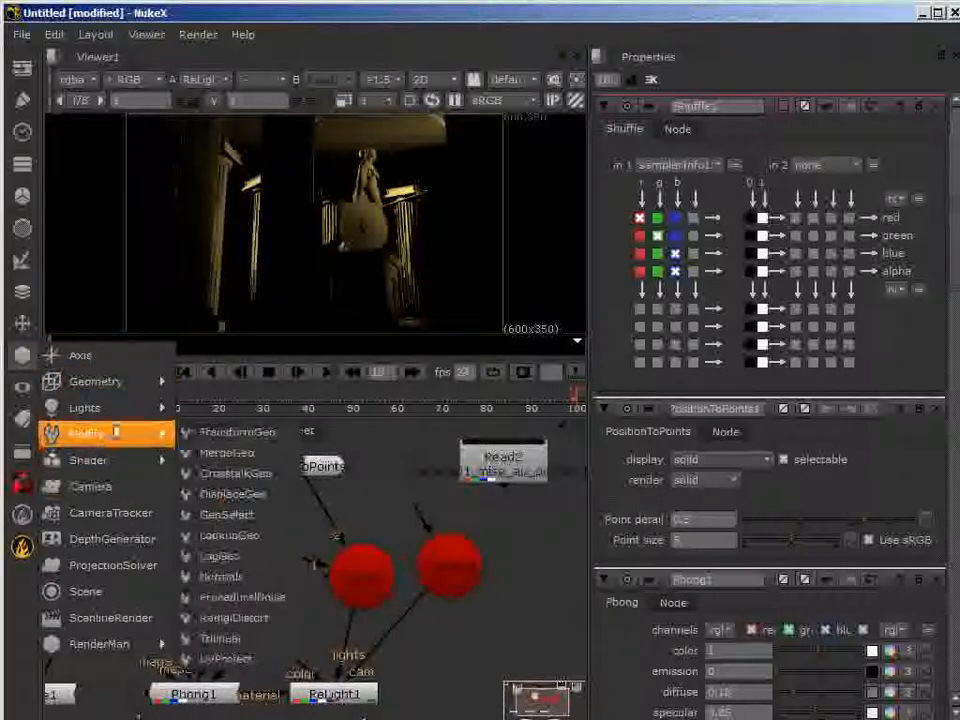
mouse_move(112, 409)
left_click(213, 431)
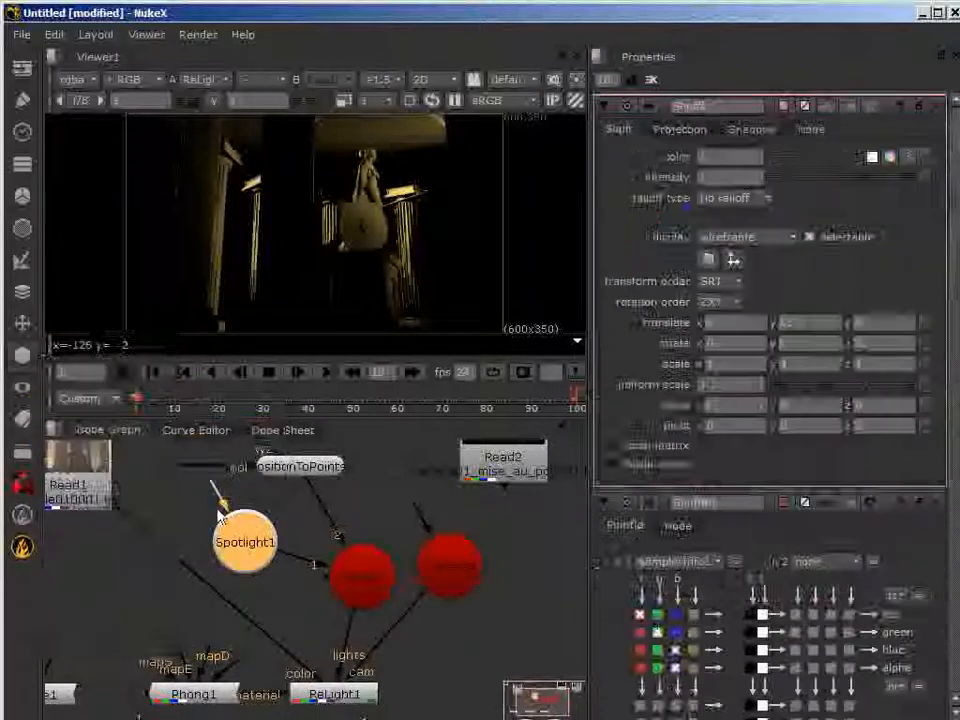
left_click(189, 615)
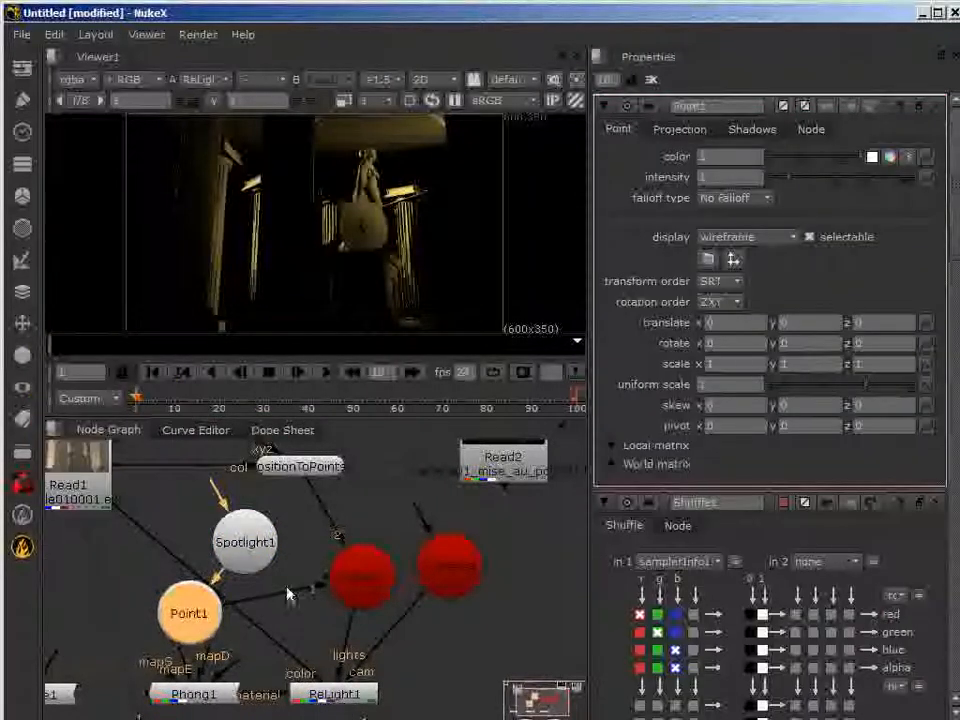
- Connect Spotlight1 directly to the Scene node alongside Point1, and arrange the two light nodes one above the other
left_click_drag(245, 542, 245, 516)
left_click_drag(222, 560, 236, 565)
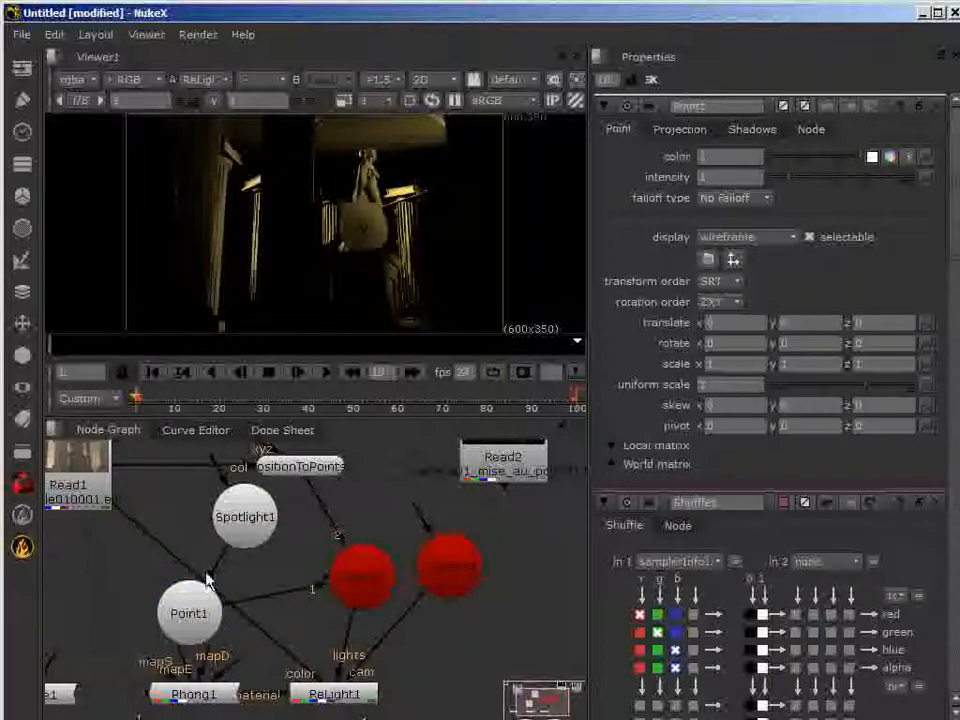
left_click_drag(357, 588, 358, 584)
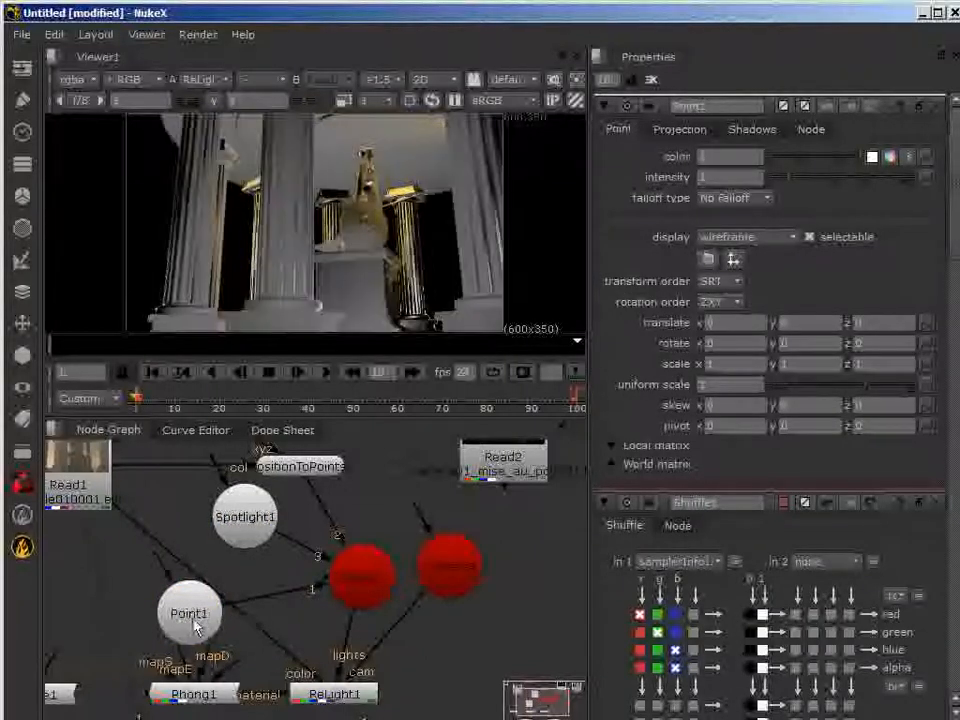
left_click_drag(199, 619, 226, 611)
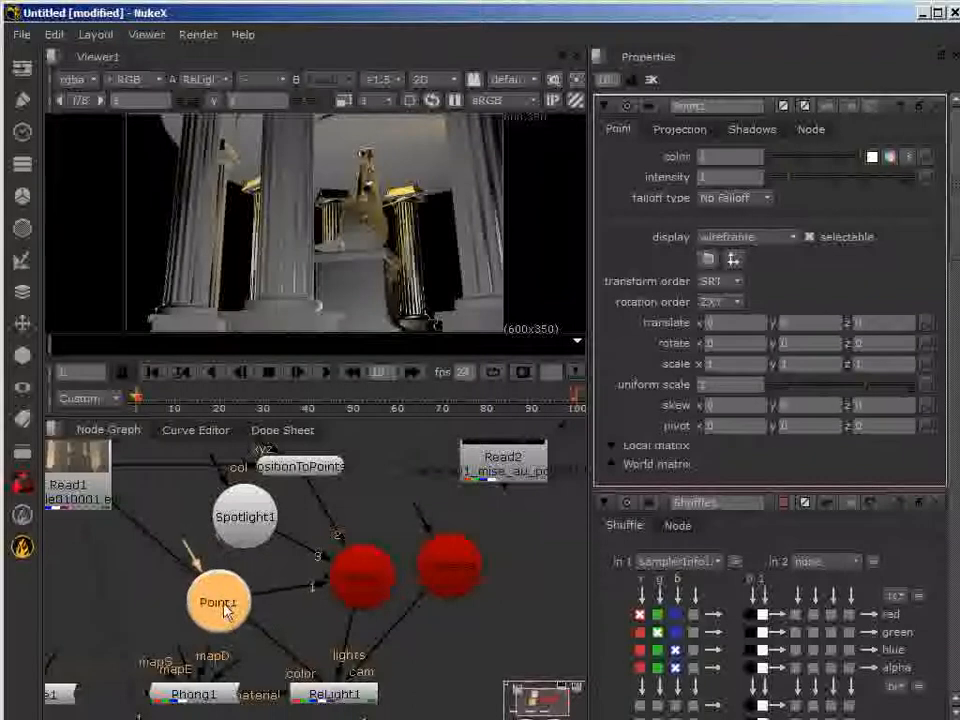
left_click_drag(268, 539, 246, 537)
left_click_drag(227, 607, 250, 600)
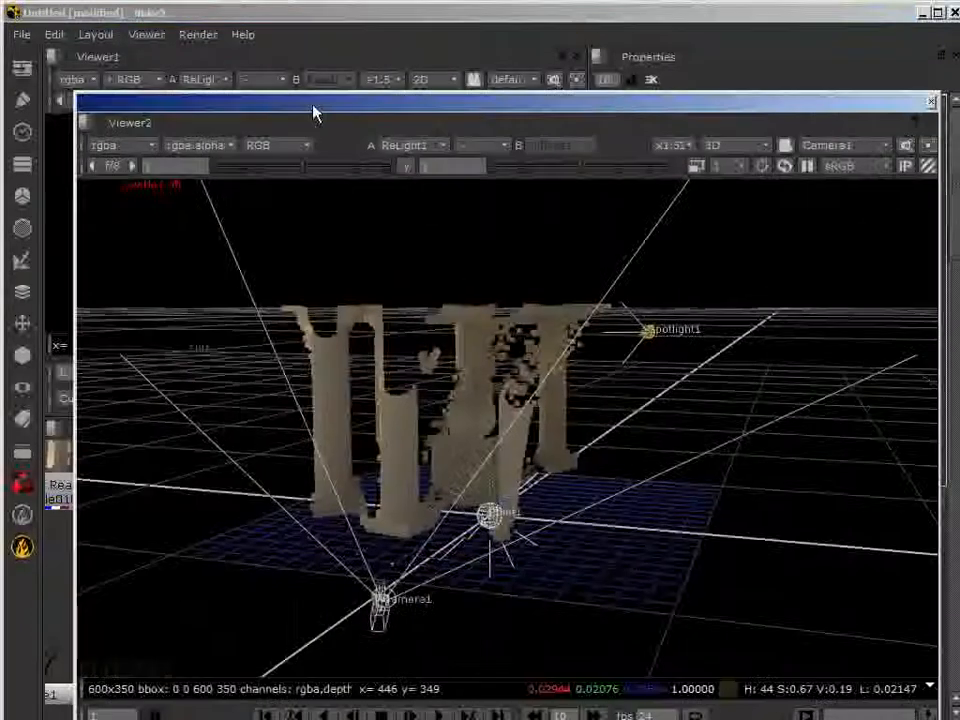
- Raise the Point1 light above the ground grid beside the temple point cloud, keeping the relit image in view
left_click_drag(315, 111, 692, 48)
left_click_drag(615, 452, 806, 400, "ctrl")
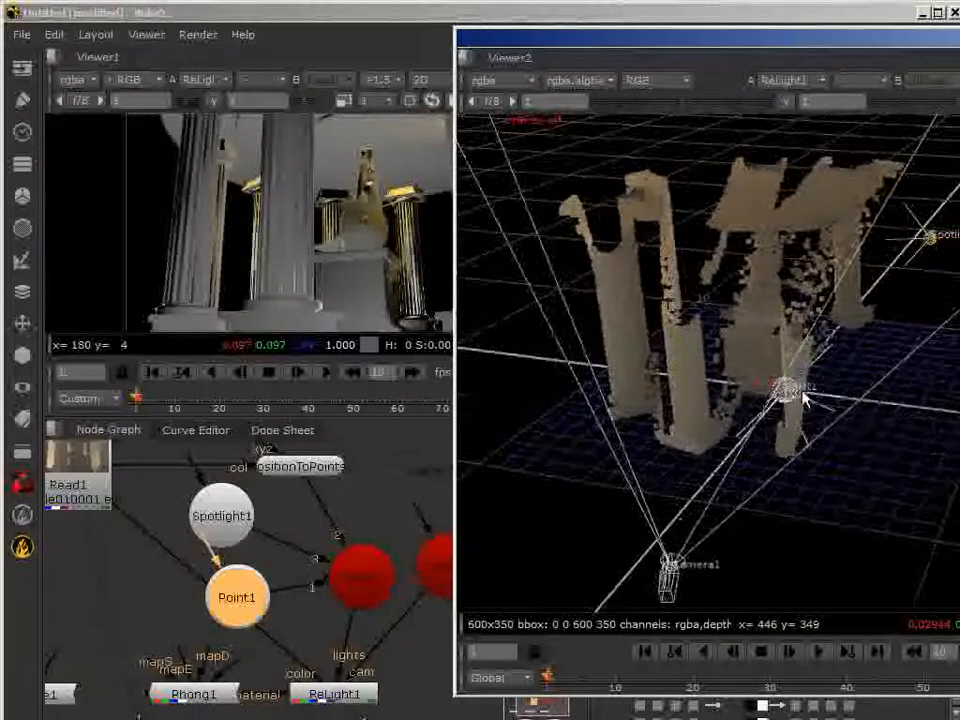
left_click_drag(786, 410, 535, 450, "ctrl")
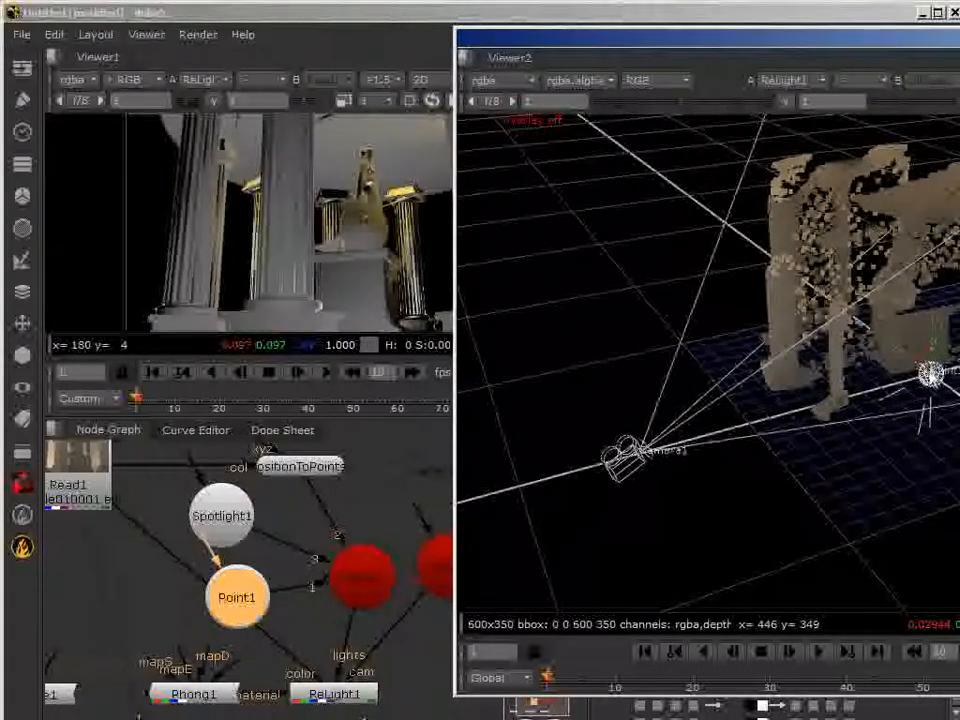
left_click_drag(935, 362, 937, 290)
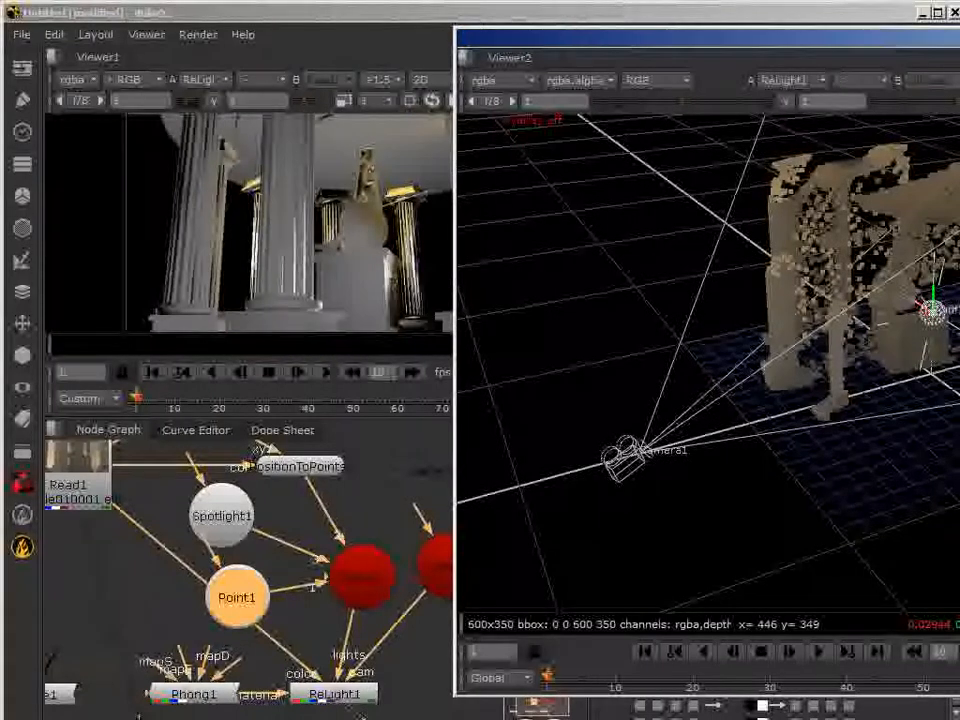
left_click(950, 315)
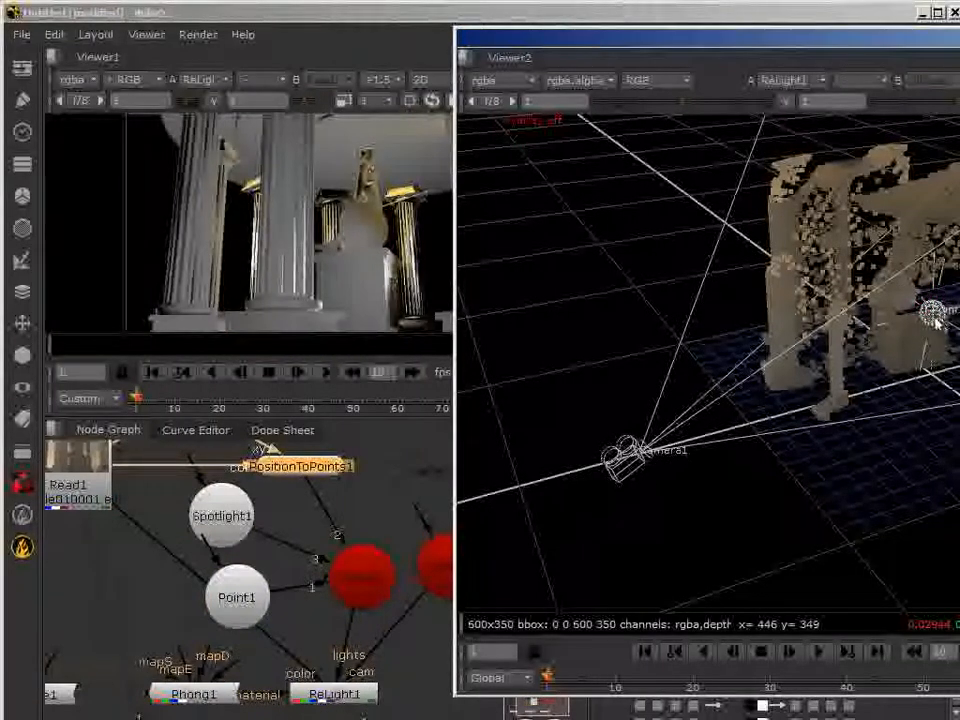
left_click(932, 312)
- Reposition the Point1 light relative to the temple columns in the 3D viewer, and uncover the relit image and light properties
left_click_drag(940, 350, 841, 641, "ctrl")
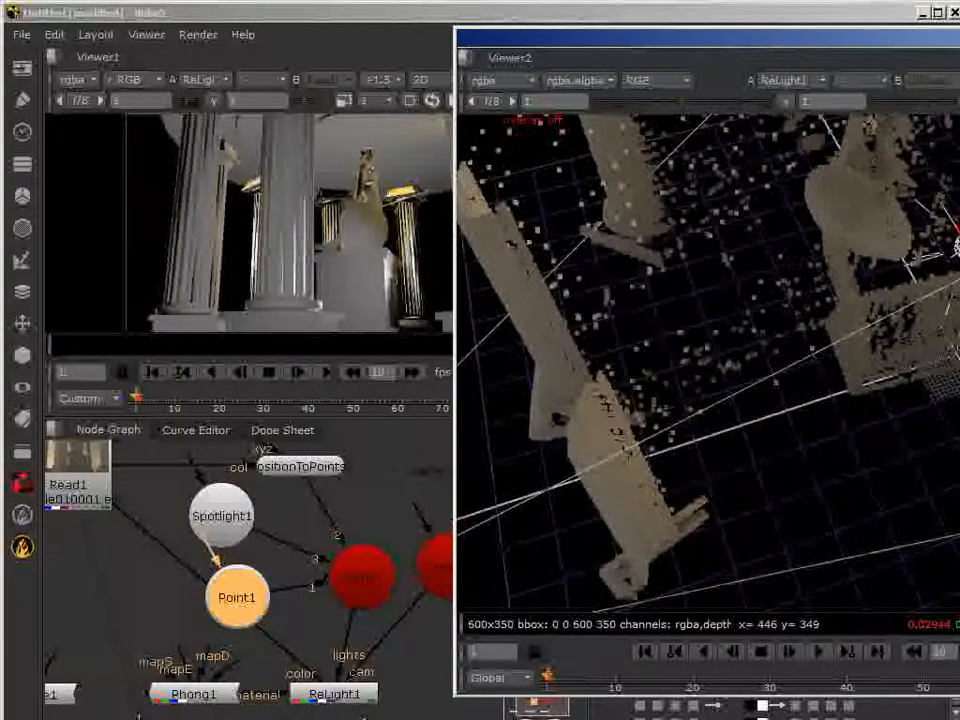
left_click_drag(958, 248, 694, 326)
key("space")
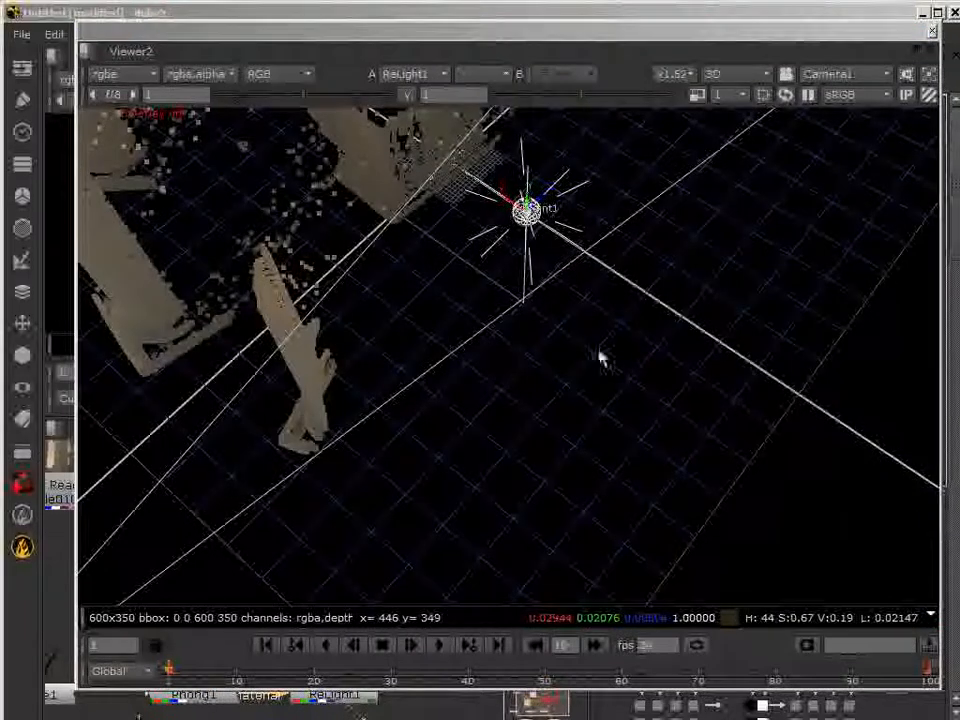
left_click_drag(548, 200, 466, 158)
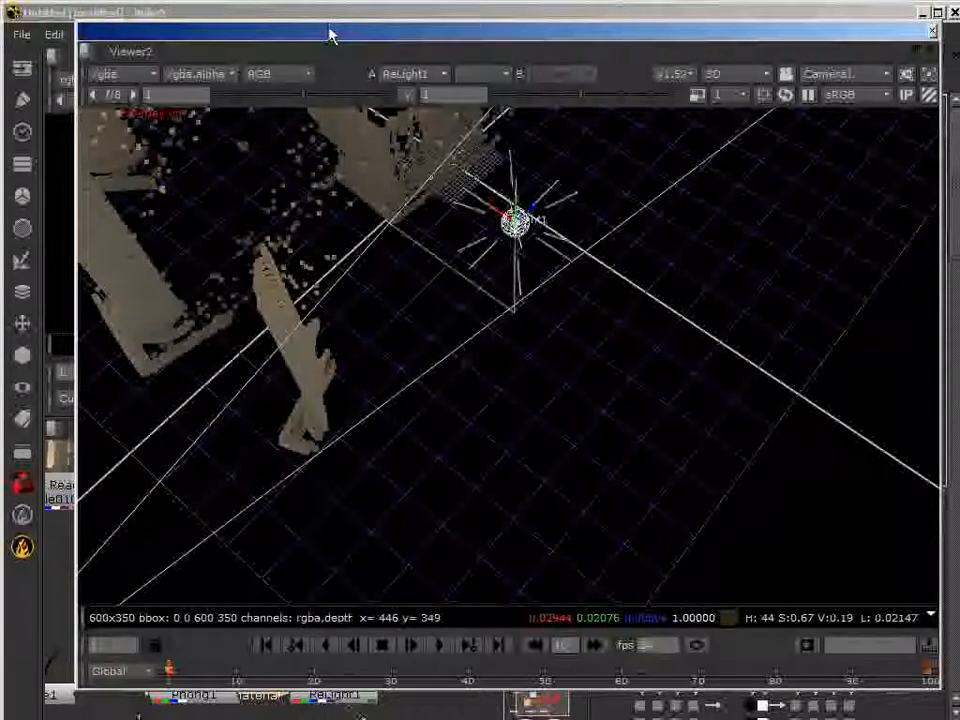
left_click_drag(333, 34, 360, 47)
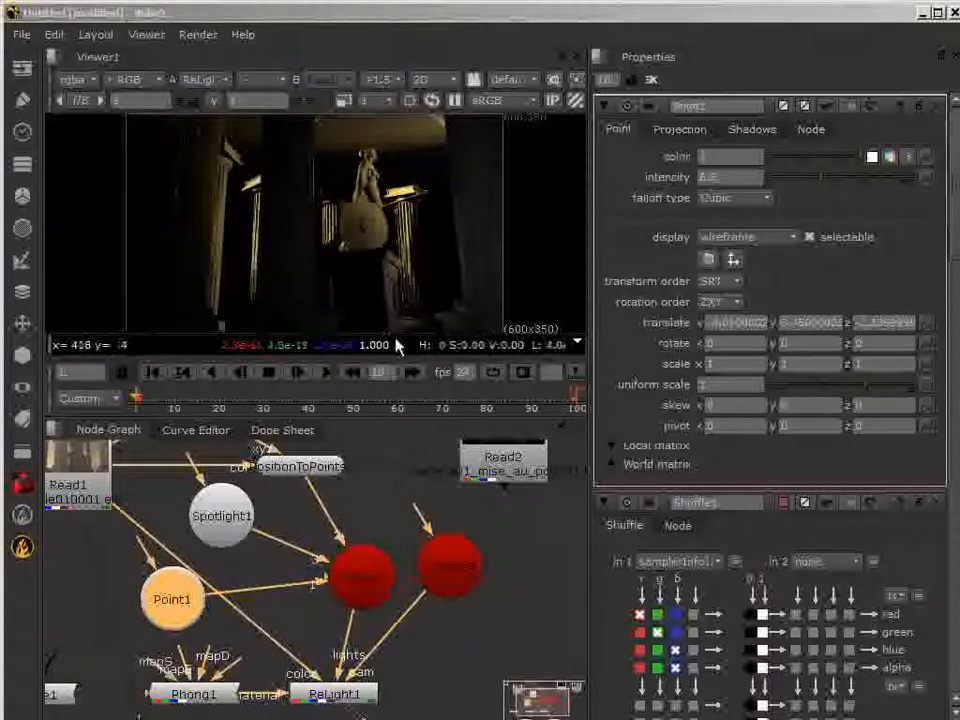
- Use Cubic falloff for the Point1 light and fine-tune its intensity
left_click(712, 199)
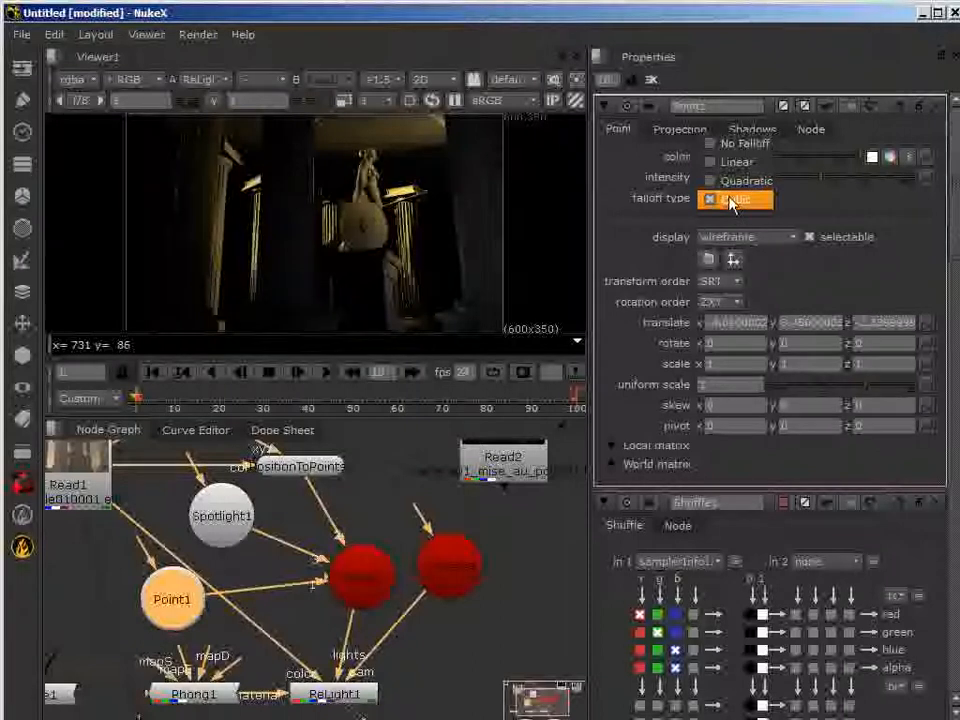
left_click(734, 200)
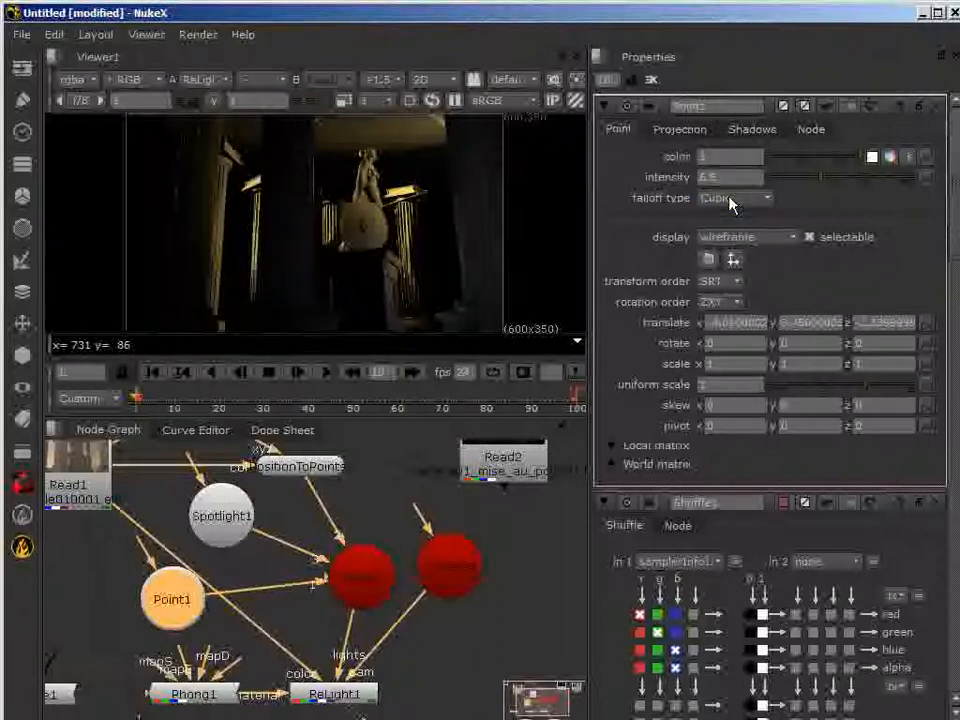
left_click(817, 187)
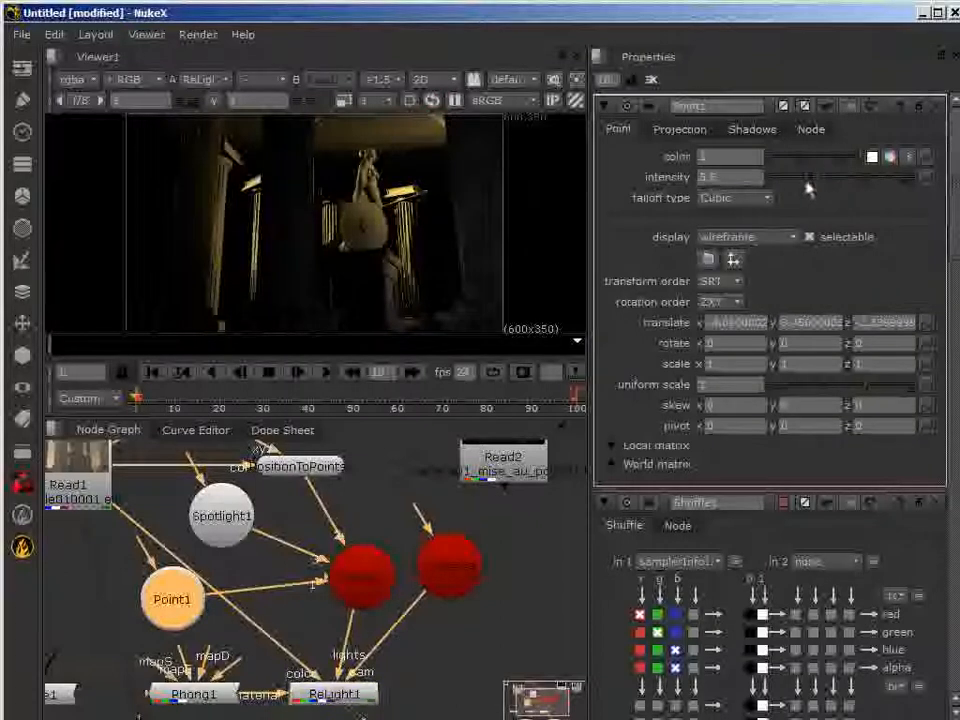
left_click_drag(826, 192, 820, 190)
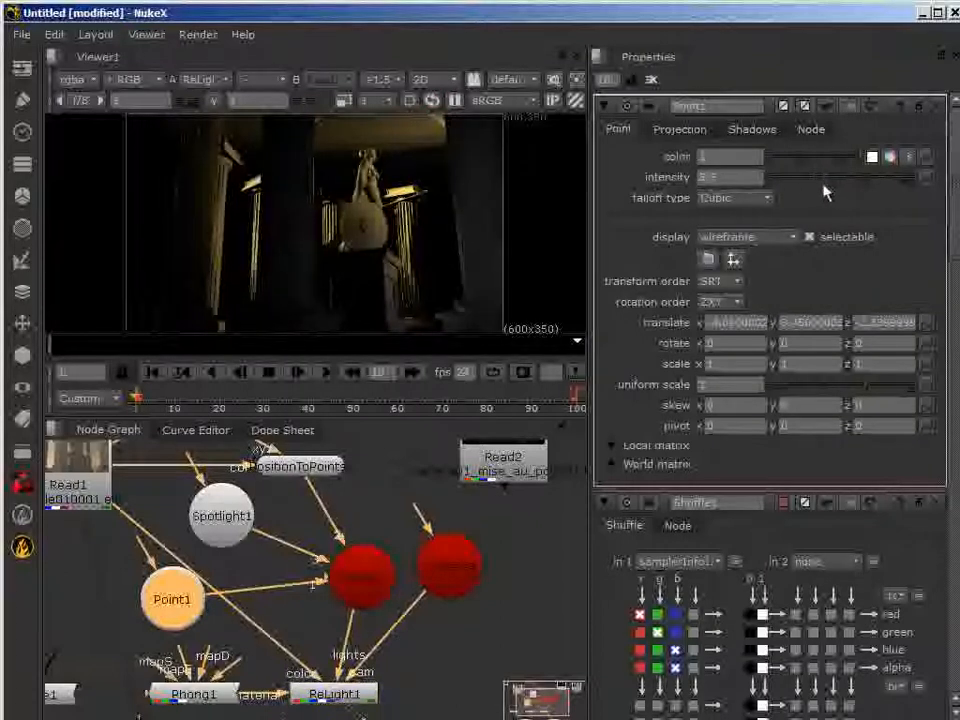
- Tint the Point1 light a saturated light green using the colour picker
left_click(872, 158)
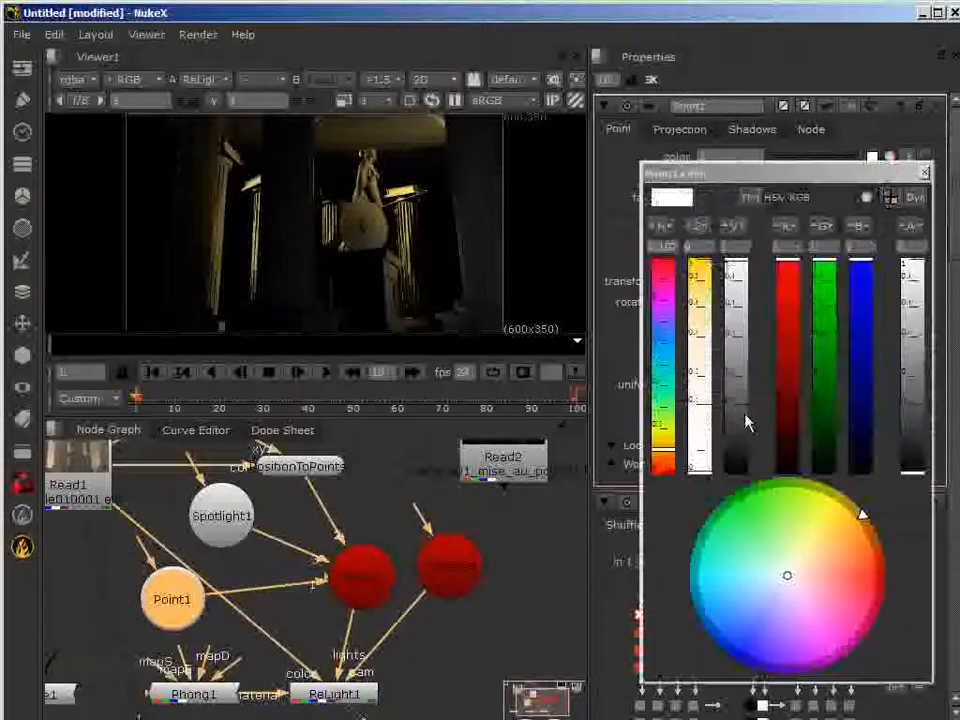
mouse_move(828, 307)
left_mouse_down()
mouse_move(826, 330)
mouse_move(833, 309)
left_mouse_up()
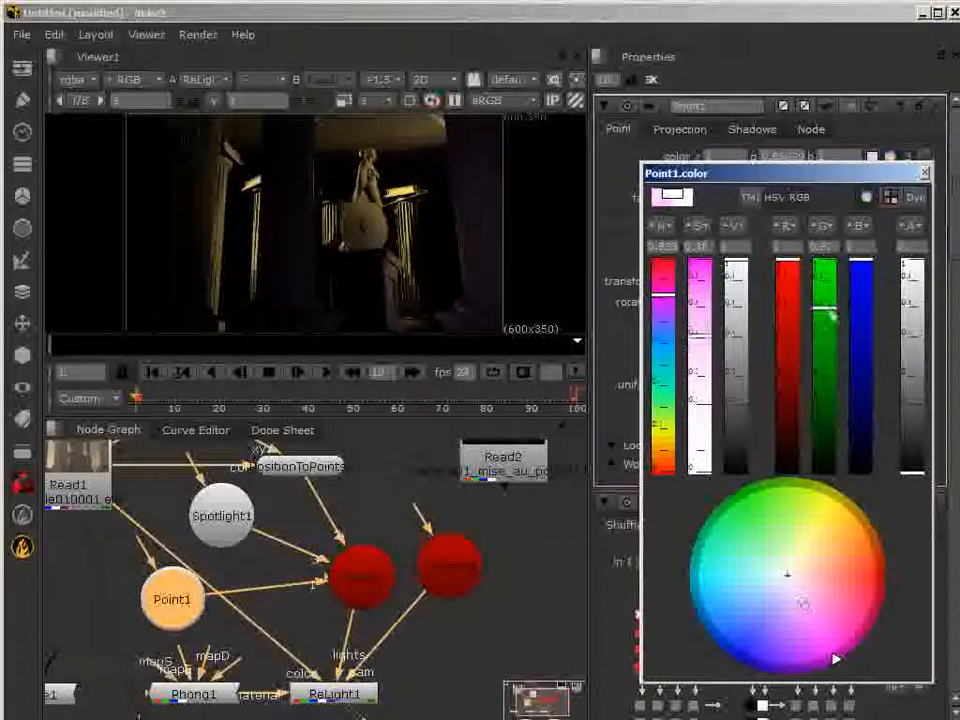
mouse_move(789, 529)
left_mouse_down()
mouse_move(731, 501)
mouse_move(754, 532)
mouse_move(760, 520)
left_mouse_up()
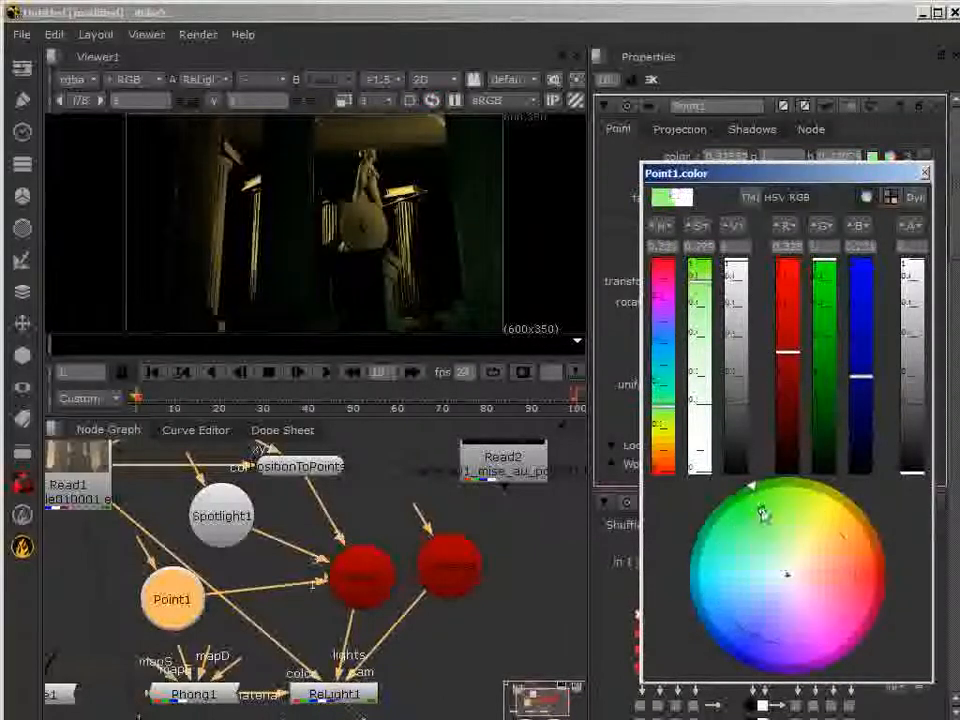
left_click(614, 177)
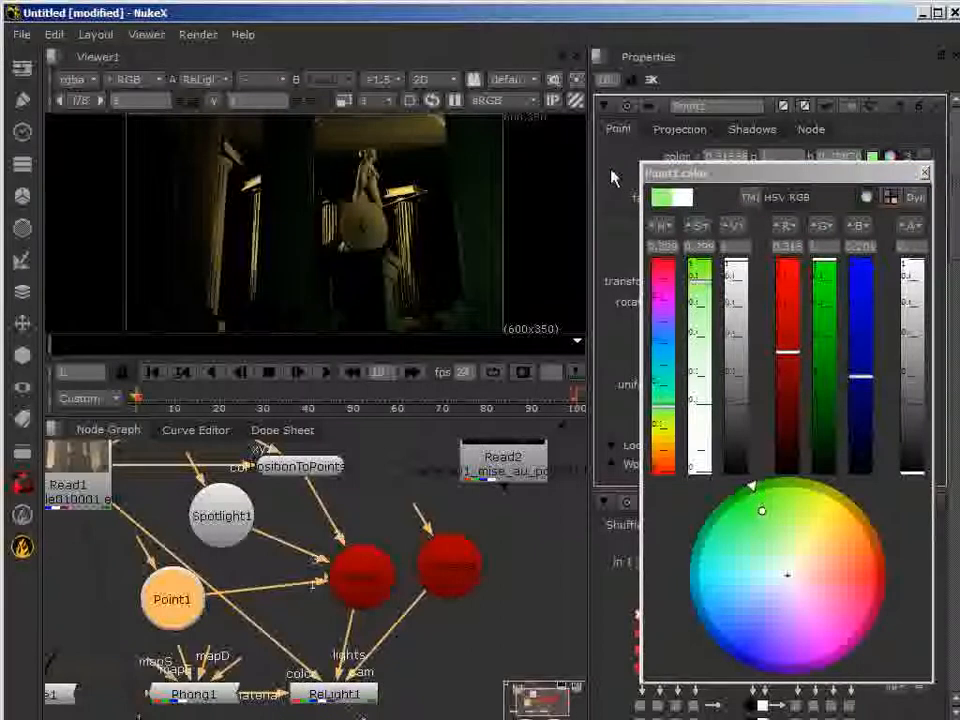
left_click(924, 173)
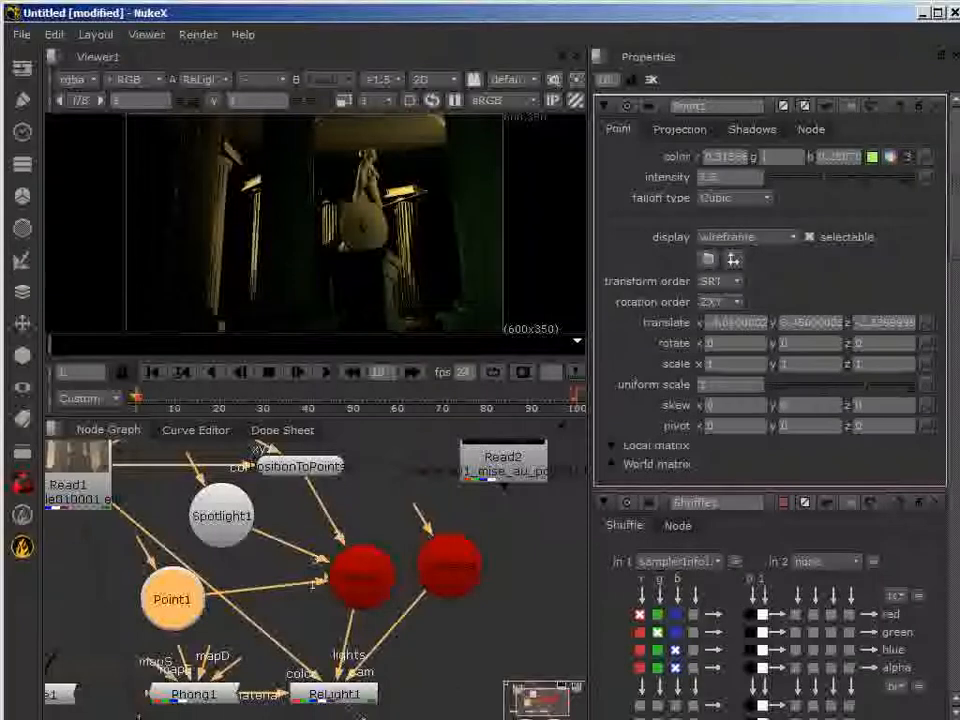
- Raise Point1's intensity to 14.5, shift its X translation to about -3.36, and adjust its Z translation while watching the relit statue
middle_click_drag(884, 323, 900, 323)
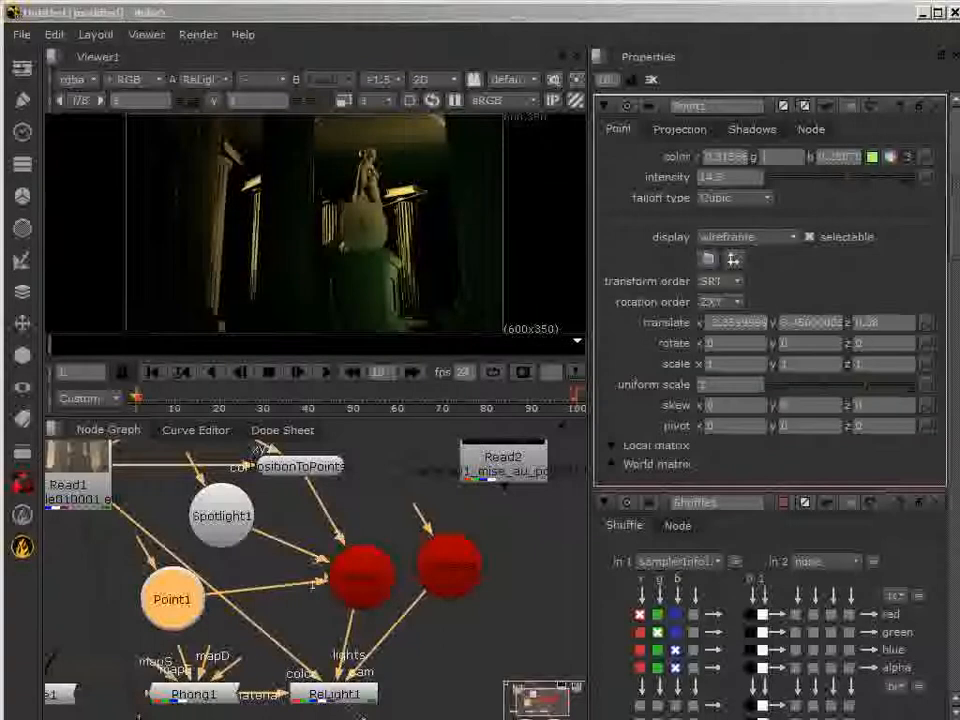
key("Up")
key("Up")
key("Up")
key("Up")
key("Up")
key("Up")
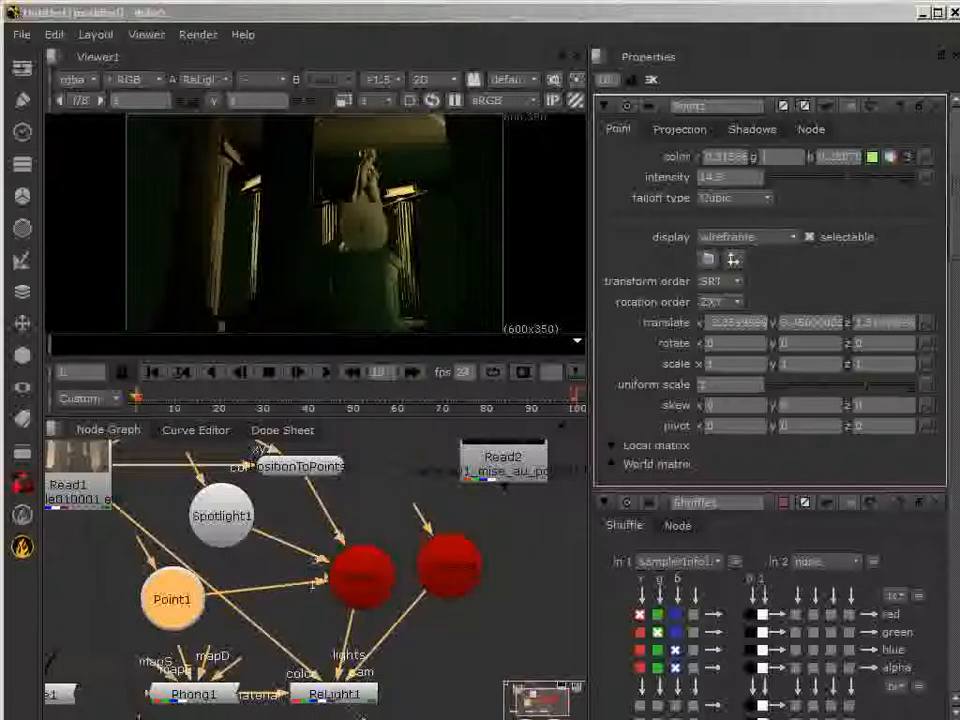
key("Down")
- Bring the 3D viewer over the workspace and lower the Point1 light closer to the ground grid in front of the pedestal
left_click_drag(959, 61, 496, 65)
scroll(576, 262, "down", 5)
left_click_drag(520, 342, 418, 325, "ctrl")
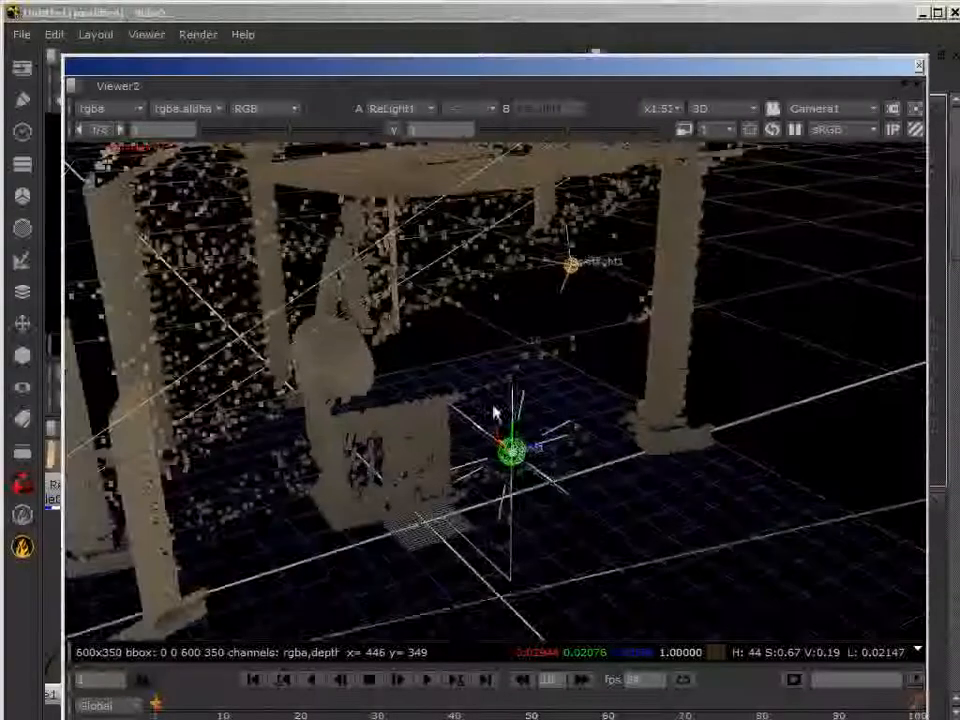
left_click_drag(521, 437, 524, 510)
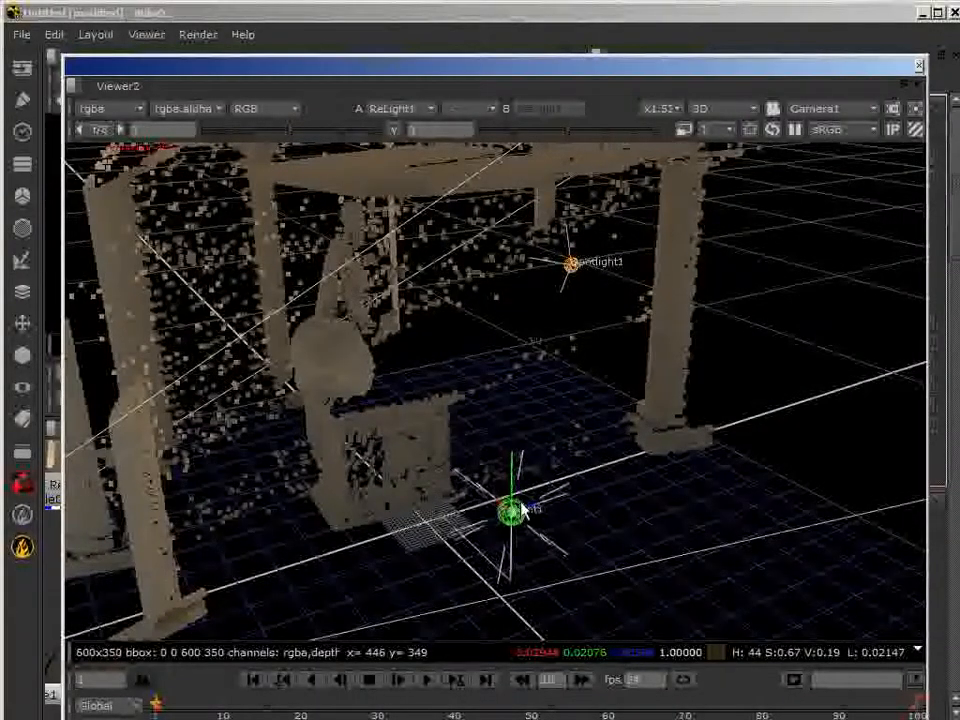
- Slide the Point1 light along its Z axis beside the statue's pedestal, keeping the relit image uncovered to judge the result
left_click_drag(422, 583, 584, 500, "ctrl")
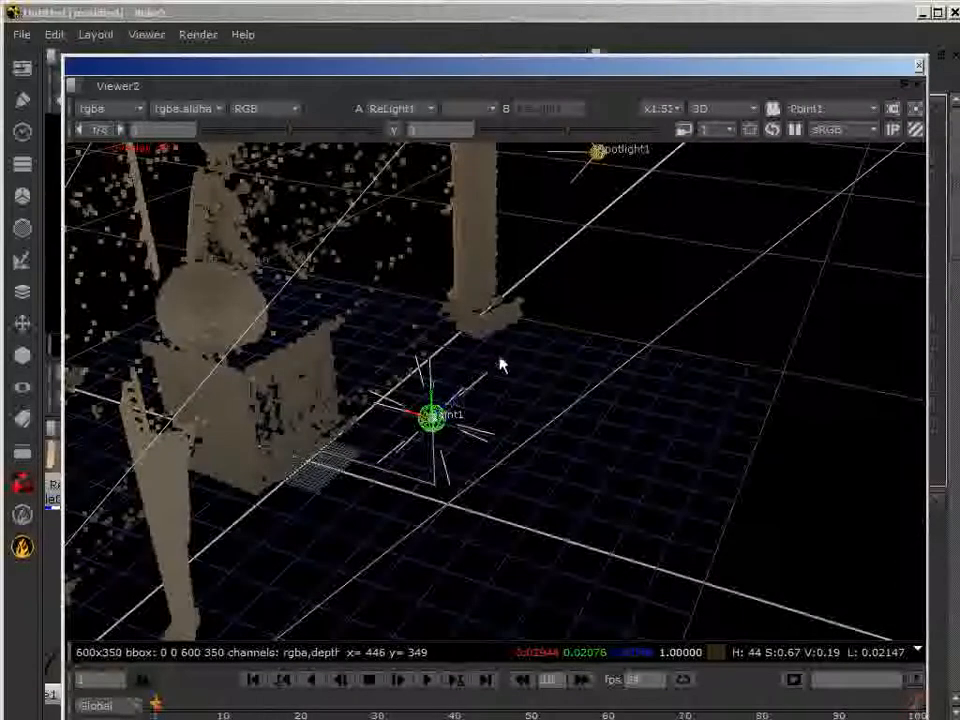
left_click_drag(415, 440, 334, 551, "ctrl")
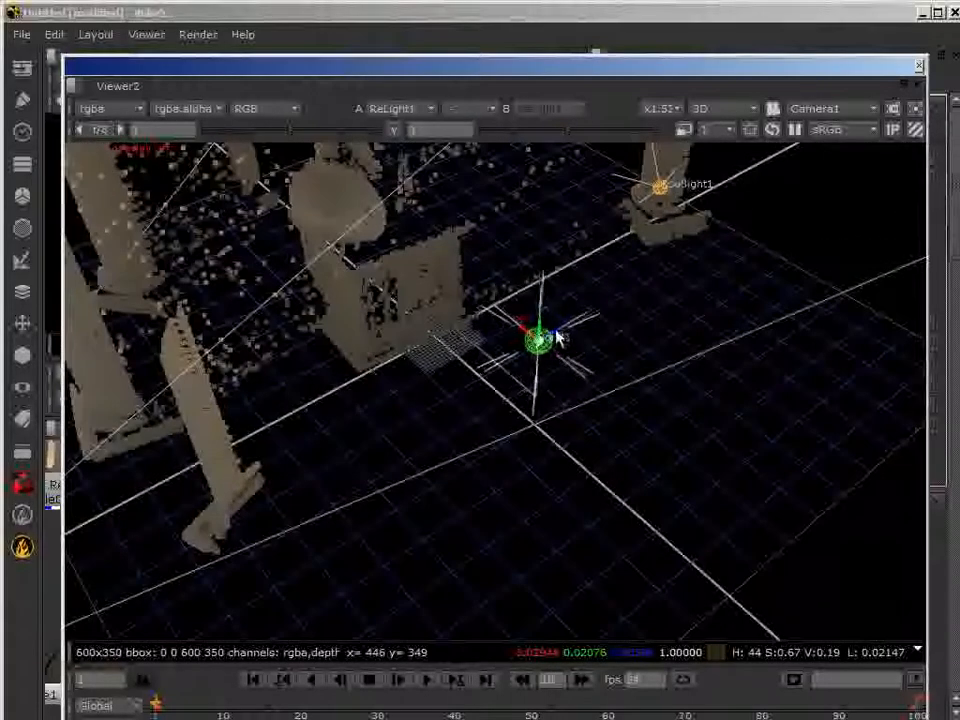
left_click_drag(553, 340, 600, 316)
left_click_drag(315, 73, 337, 273)
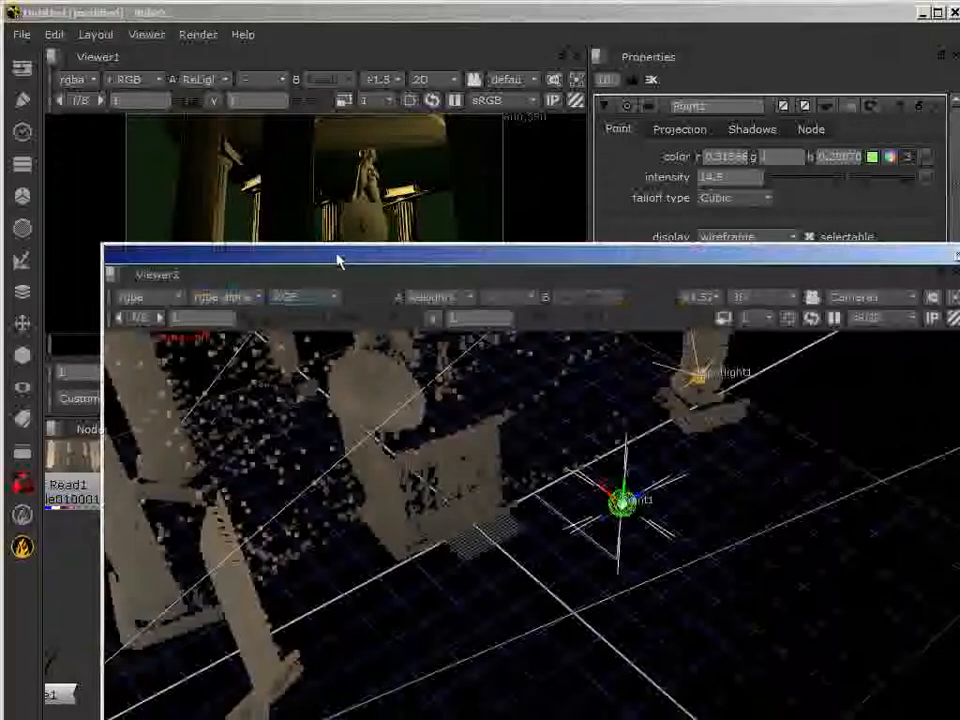
left_click_drag(645, 502, 611, 514)
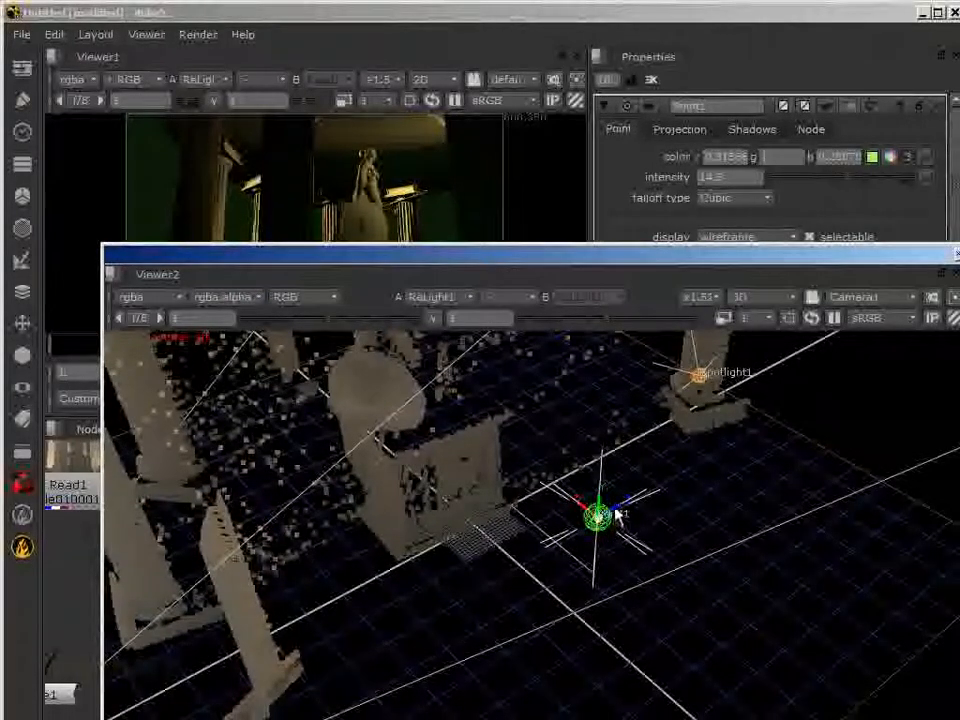
left_click_drag(617, 513, 577, 536)
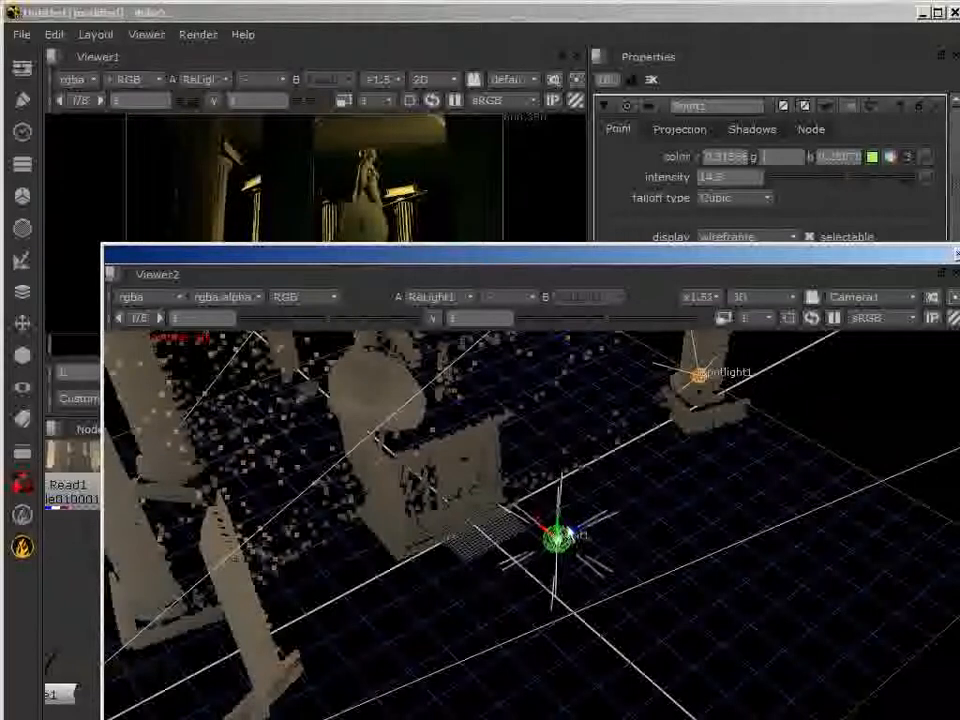
left_click_drag(452, 258, 486, 325)
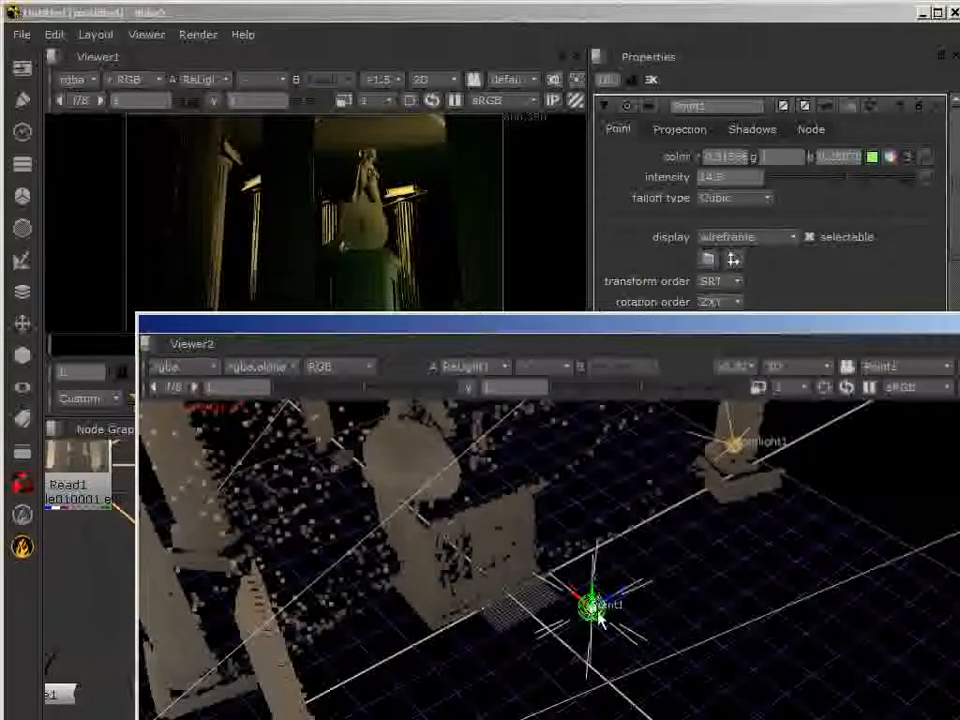
left_click_drag(598, 612, 603, 637)
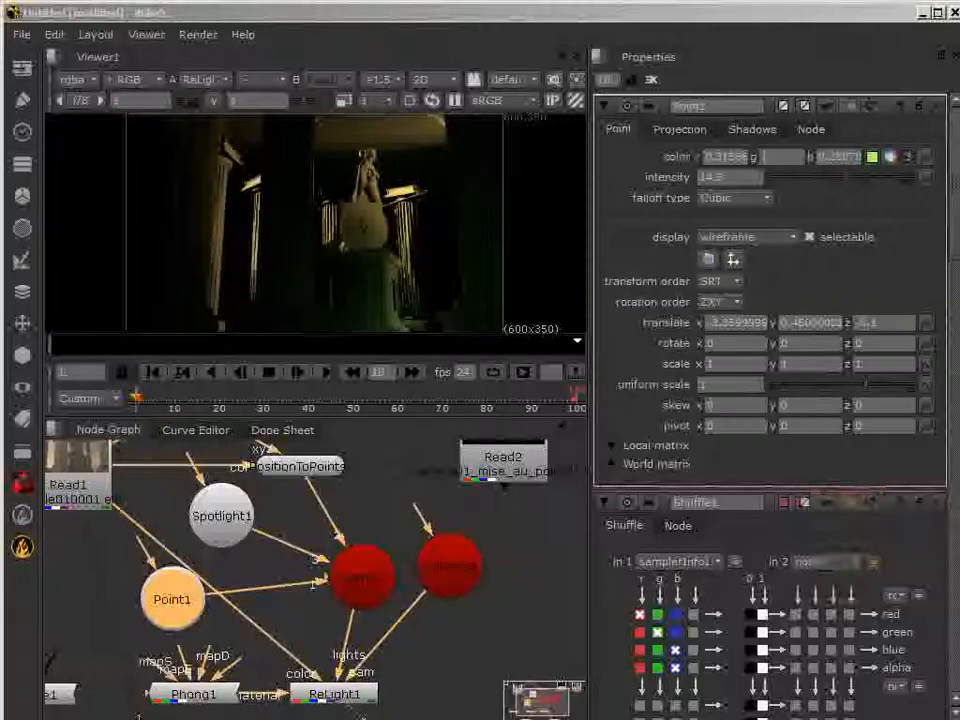
- Keep Point1's falloff type at Cubic and set its intensity to 13
left_click(722, 199)
left_click(726, 199)
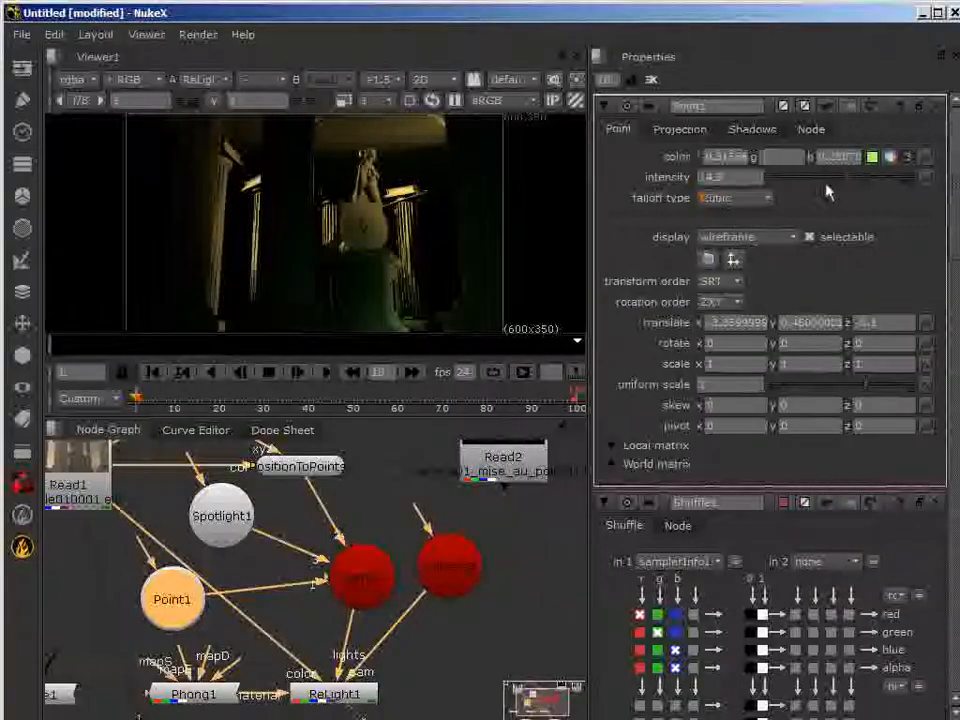
left_click_drag(829, 190, 846, 193)
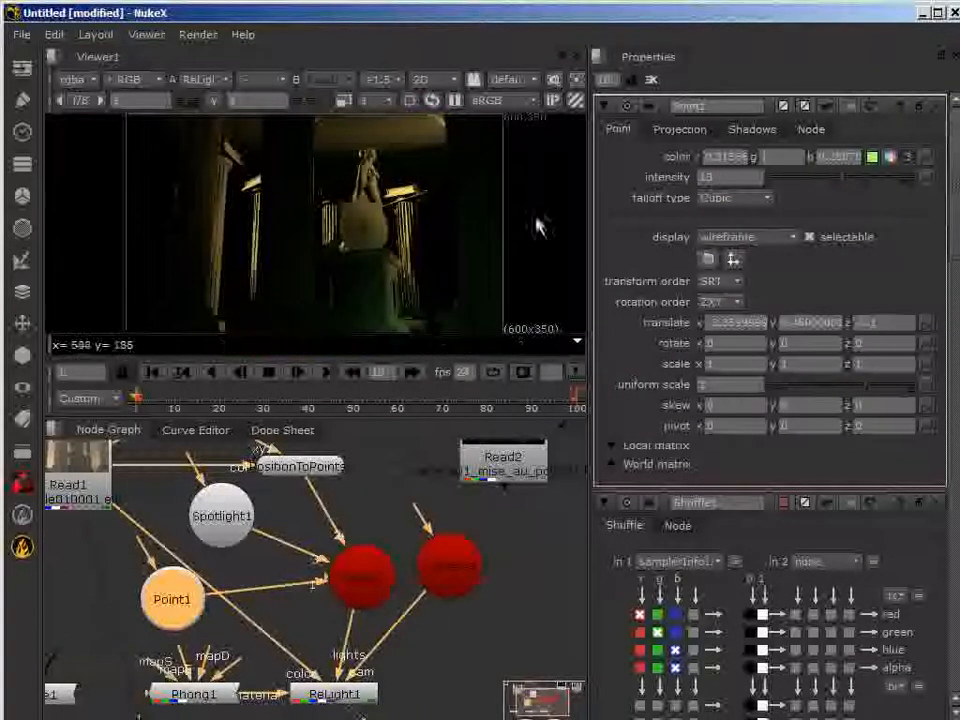
- Move the Point1 and Spotlight1 nodes closer together in the node graph
mouse_move(167, 614)
left_mouse_down()
mouse_move(190, 600)
mouse_move(186, 616)
left_mouse_up()
left_click_drag(225, 516, 215, 517)
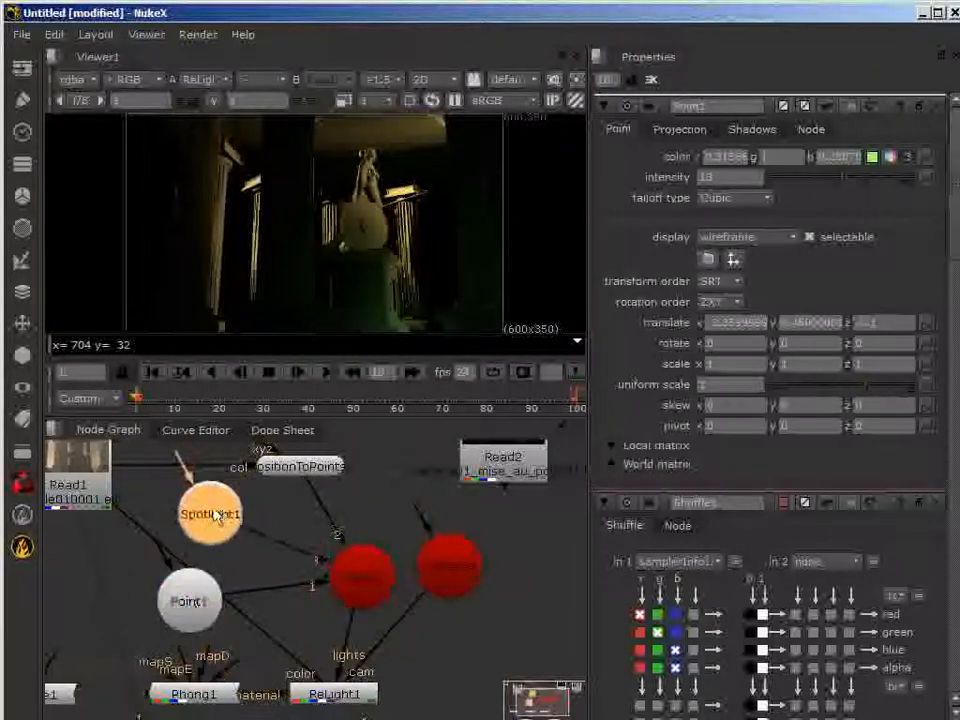
left_click_drag(190, 600, 177, 585)
- Connect Diffuse1 to the material input of ReLight1 in place of Phong1, and move Phong1 out of the way
middle_click_drag(290, 637, 349, 563)
left_click_drag(250, 645, 224, 600)
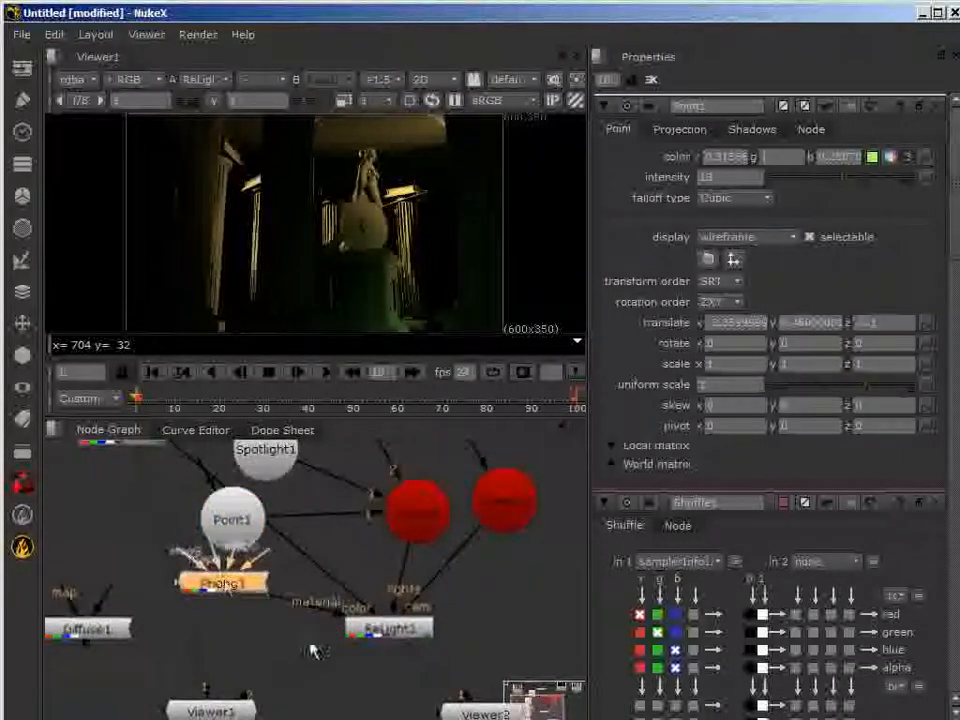
left_click_drag(118, 631, 368, 640)
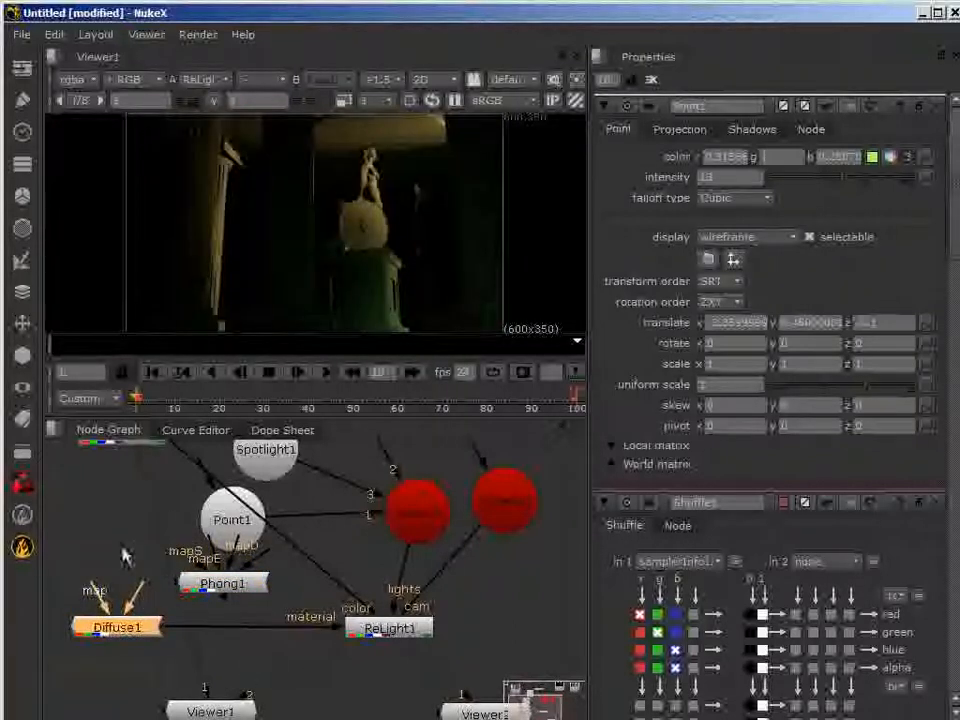
mouse_move(95, 628)
left_mouse_down()
mouse_move(194, 644)
mouse_move(21, 628)
mouse_move(208, 635)
mouse_move(98, 625)
left_mouse_up()
left_click_drag(267, 583, 136, 541)
- Place PositionToPoints1 above the Scene node and set Point1 and Spotlight1 side by side next to it
scroll(350, 622, "down", 2)
left_click_drag(297, 554, 316, 543)
left_click_drag(325, 497, 422, 456)
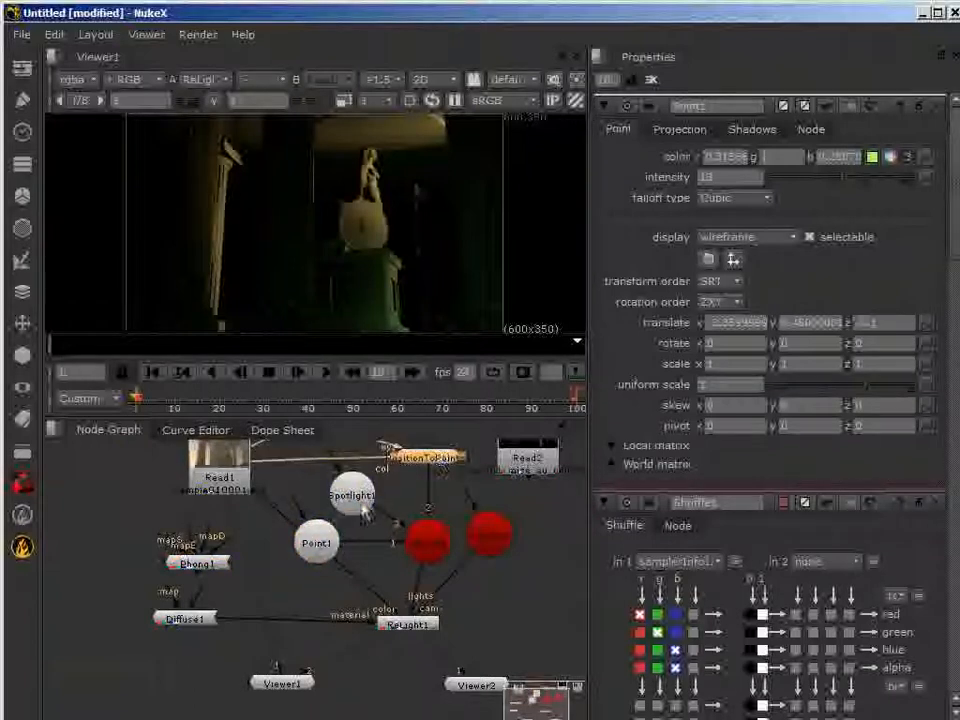
left_click_drag(360, 496, 374, 490)
left_click_drag(316, 543, 316, 511)
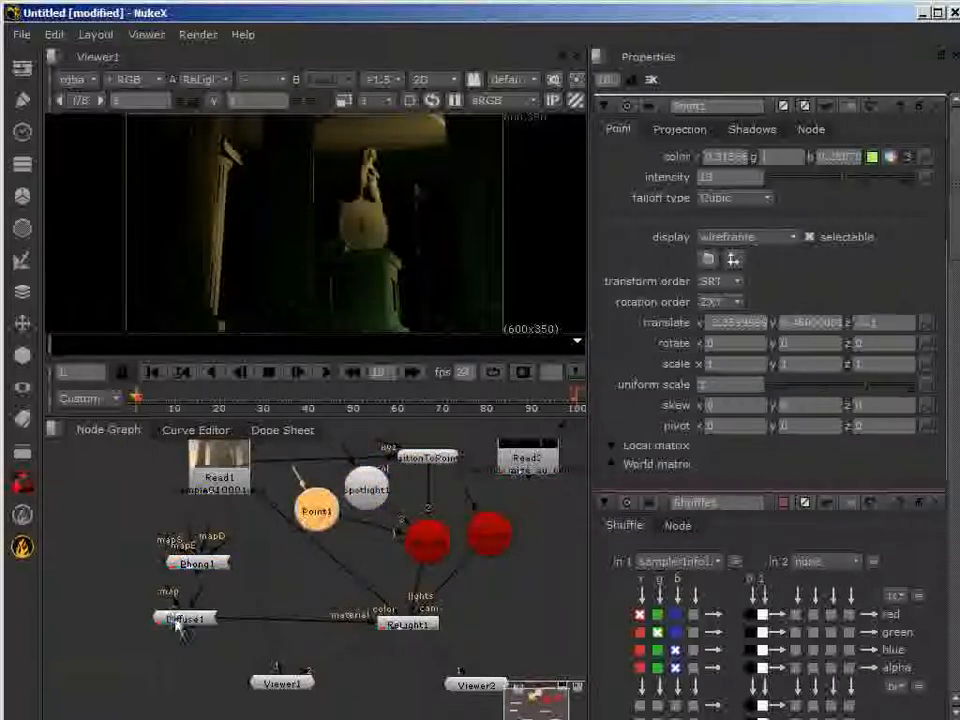
- Bring Diffuse1 close to ReLight1 and park the unused Phong1 node away from the tree
left_click_drag(172, 622, 297, 607)
left_click_drag(199, 572, 185, 606)
scroll(355, 652, "up", 1)
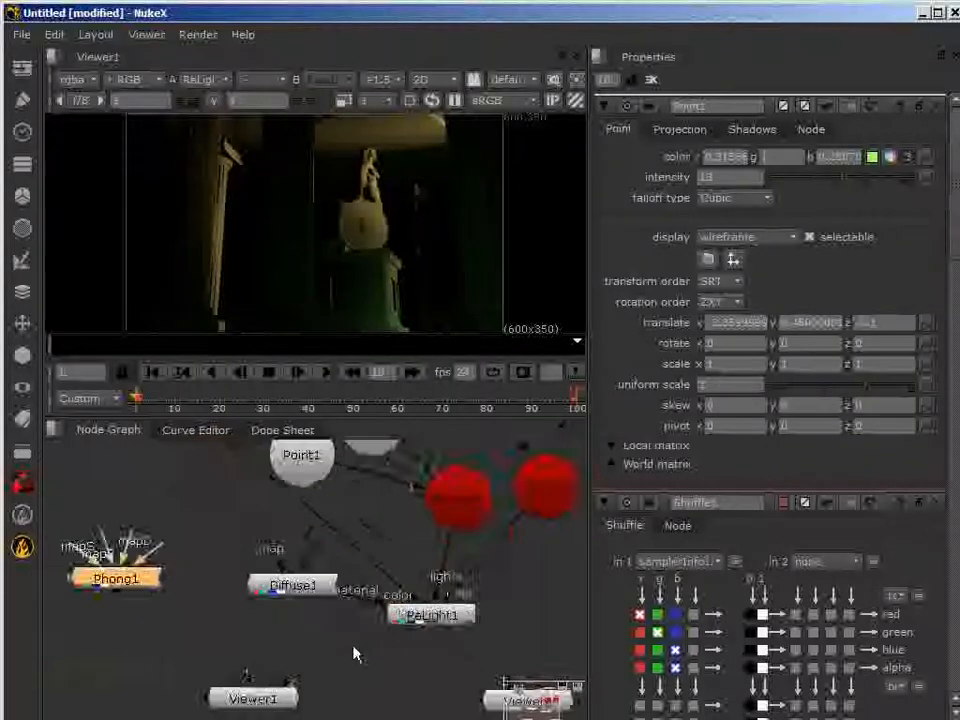
scroll(330, 655, "down", 1)
middle_click_drag(317, 658, 300, 633)
mouse_move(266, 663)
left_mouse_down()
mouse_move(298, 681)
mouse_move(276, 678)
left_mouse_up()
left_click_drag(295, 577, 360, 533)
- Move the camera node down below the lights and shift Scene1 into the space above it
scroll(401, 569, "up", 3)
middle_click_drag(373, 566, 279, 673)
left_click_drag(422, 594, 438, 719)
left_click_drag(317, 592, 424, 594)
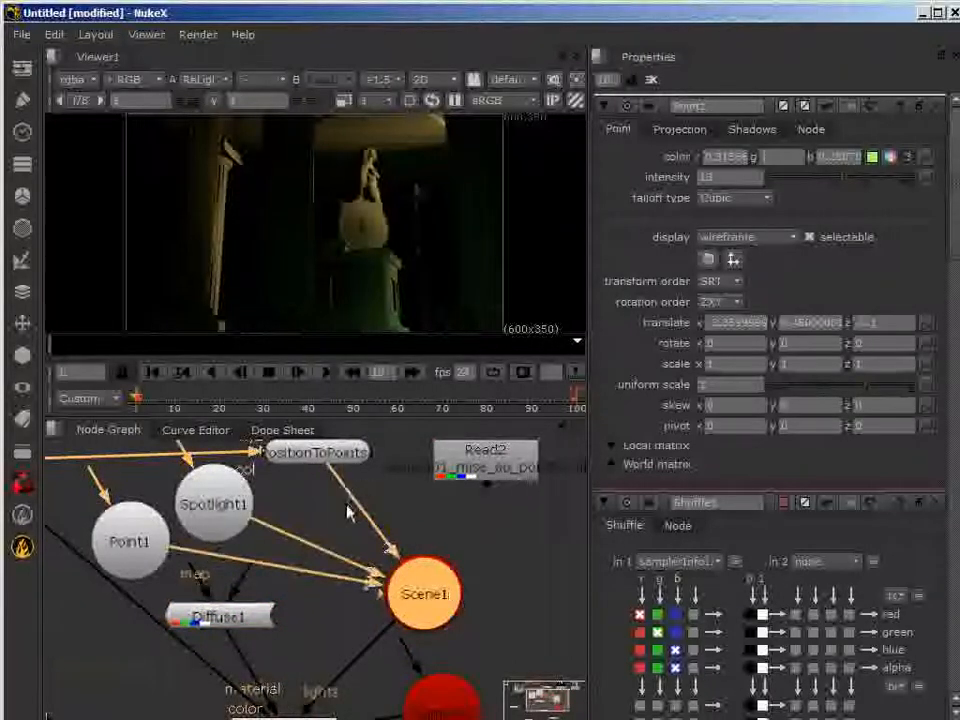
- Line up PositionToPoints1 directly above Scene1, moving Read2 aside and Shuffle1 towards PositionToPoints1
scroll(348, 512, "up", 2)
scroll(345, 515, "down", 4)
middle_click_drag(341, 516, 365, 573)
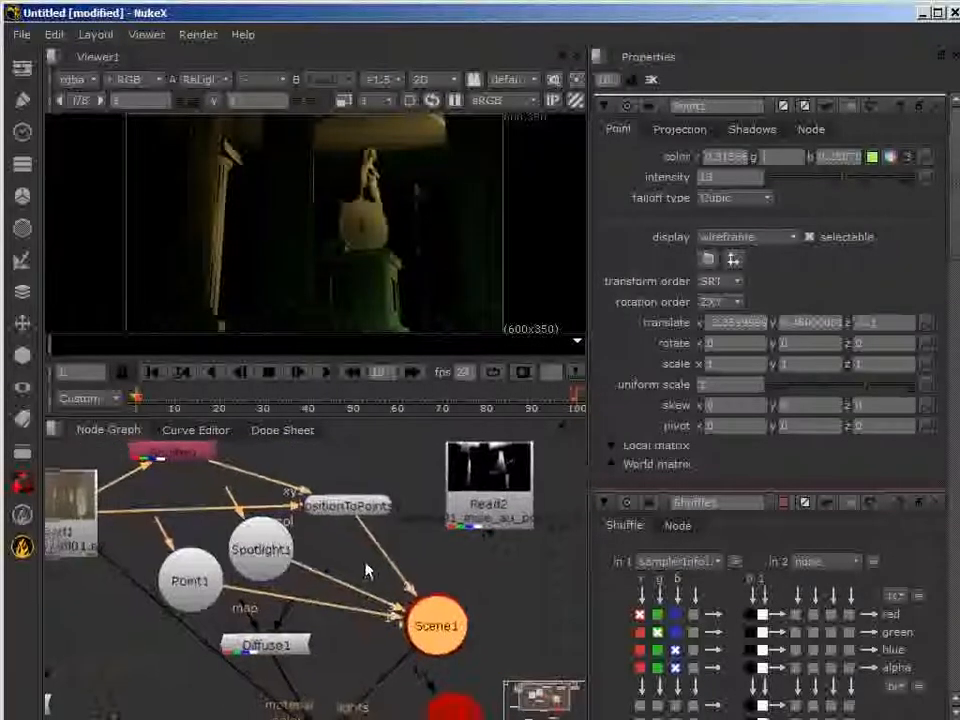
left_click_drag(345, 508, 397, 504)
left_click_drag(477, 512, 540, 517)
left_click_drag(395, 508, 426, 516)
left_click_drag(191, 456, 291, 455)
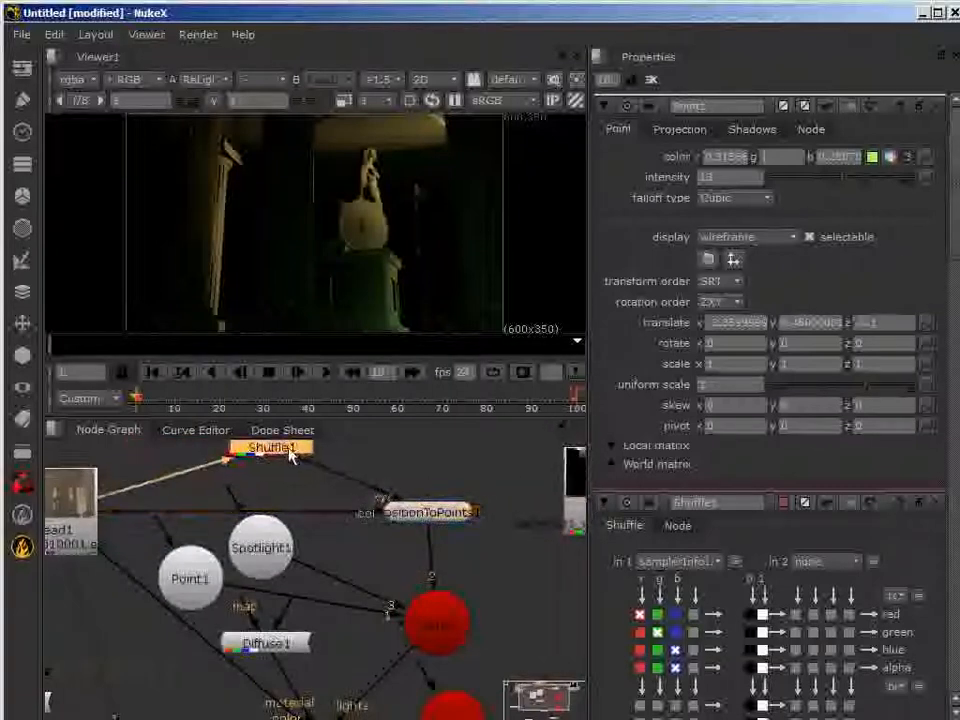
- Gather the light nodes near the Scene node, place Diffuse1 directly above ReLight1, and align the Scene and camera nodes vertically
scroll(322, 592, "down", 1)
middle_click_drag(324, 594, 356, 572)
left_click_drag(304, 529, 360, 530)
left_click_drag(249, 549, 358, 626)
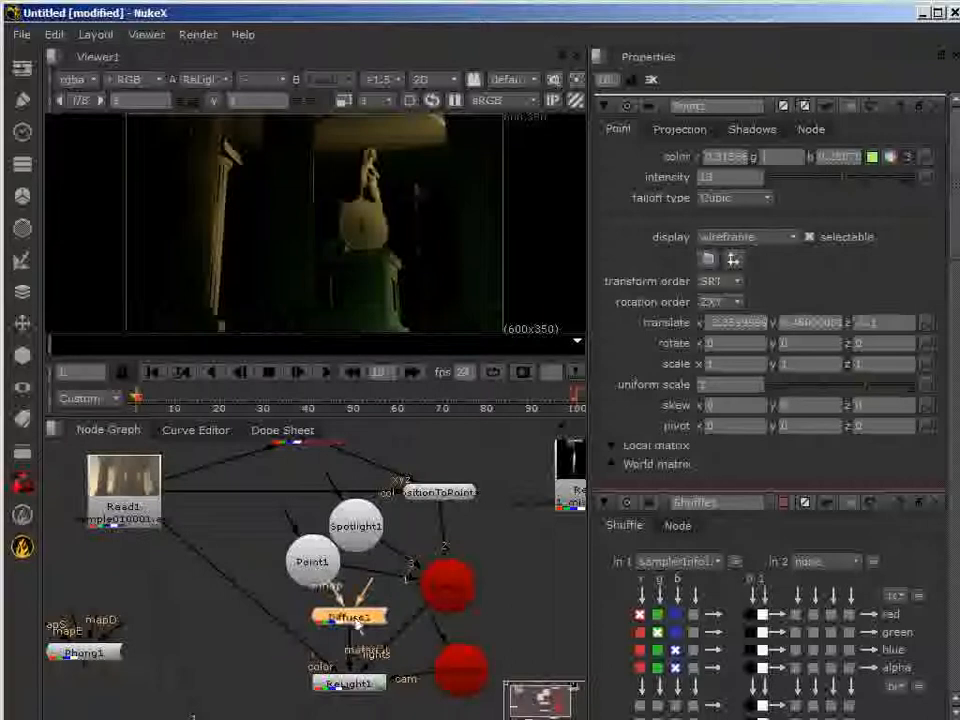
left_click_drag(460, 670, 484, 670)
mouse_move(457, 598)
left_mouse_down()
mouse_move(487, 592)
mouse_move(464, 590)
left_mouse_up()
left_click_drag(481, 675, 470, 674)
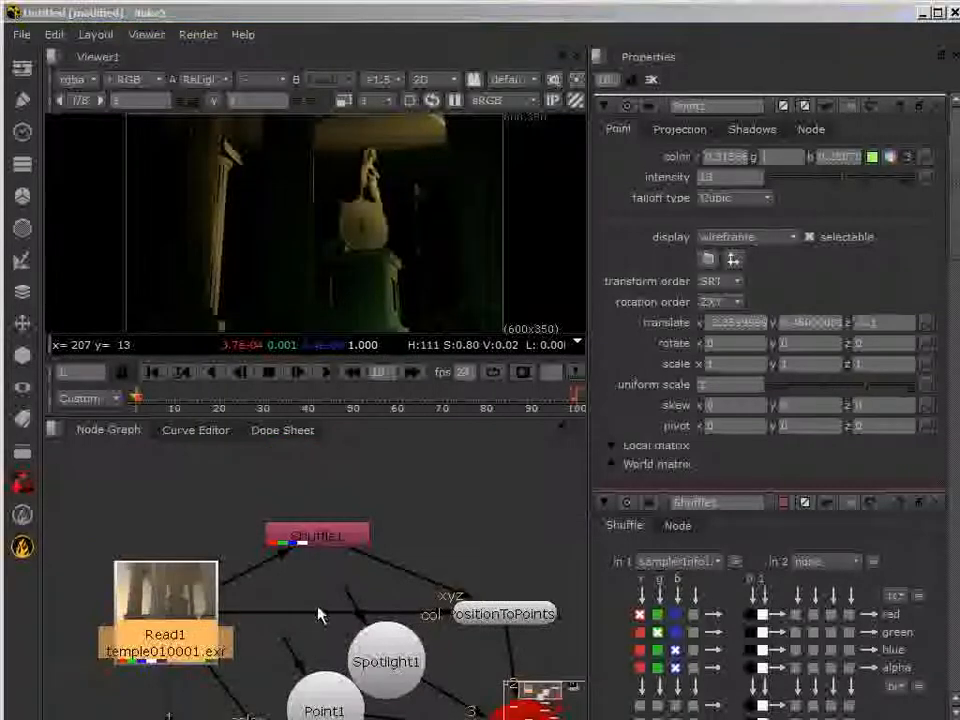
- Insert corner dots in the Read1-to-Shuffle1 and Shuffle1-to-PositionToPoints1 connections so both wires run at right angles
left_click(272, 564)
left_click_drag(257, 568, 168, 535, "ctrl")
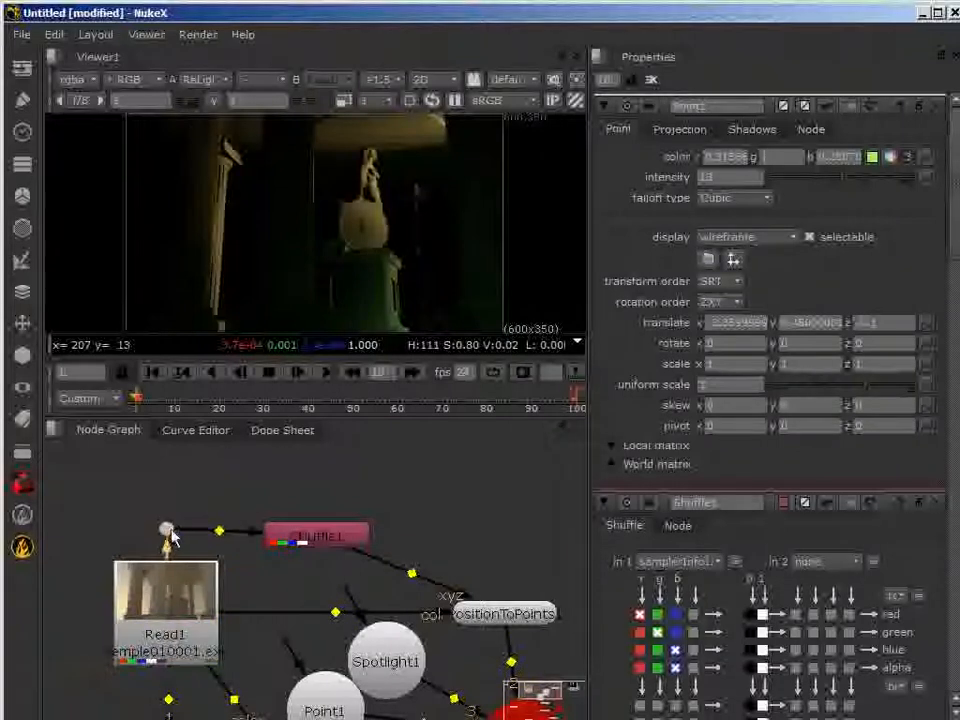
left_click_drag(418, 583, 506, 545, "ctrl")
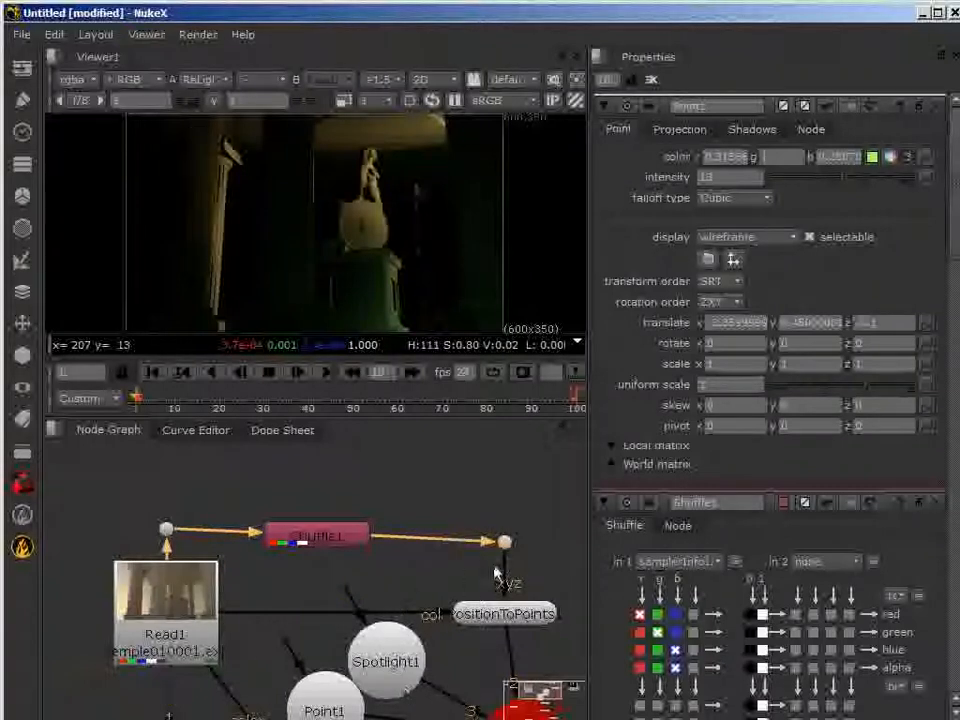
- Nudge Shuffle1 and PositionToPoints1 into line with the new connection dots
left_click_drag(352, 534, 383, 536)
middle_click_drag(469, 648, 444, 542)
left_click(500, 508)
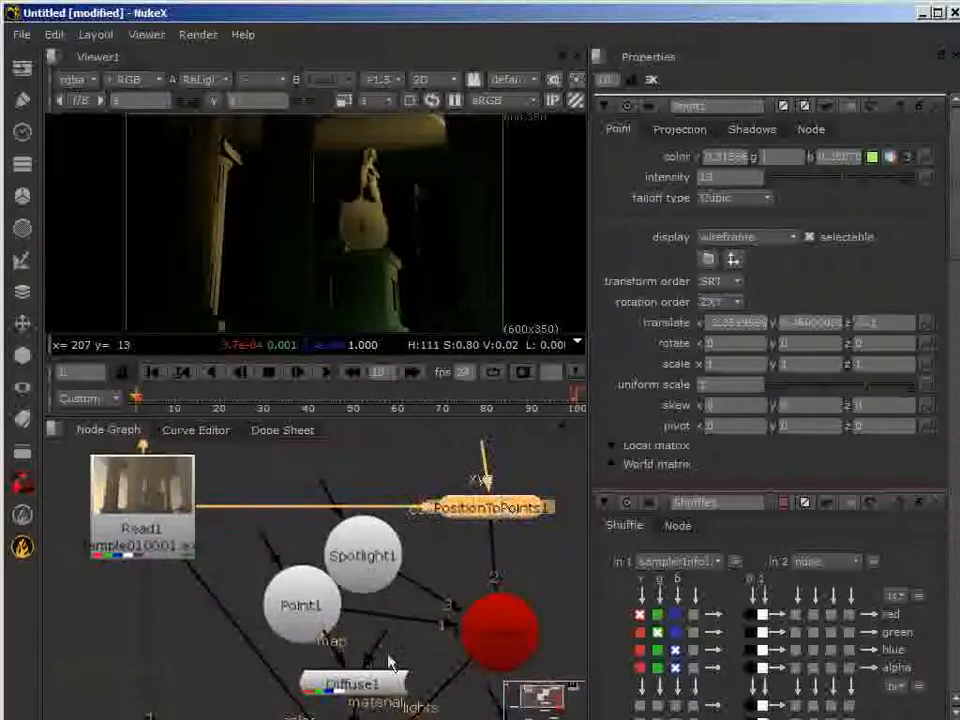
scroll(392, 568, "down", 4)
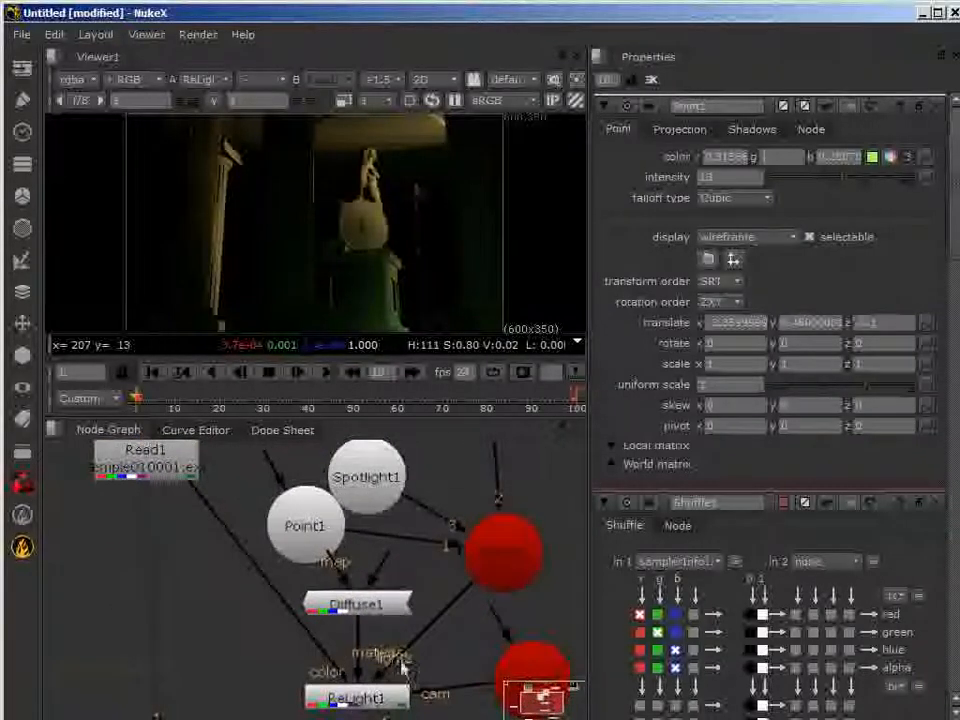
scroll(264, 636, "down", 1)
middle_click_drag(266, 638, 315, 718)
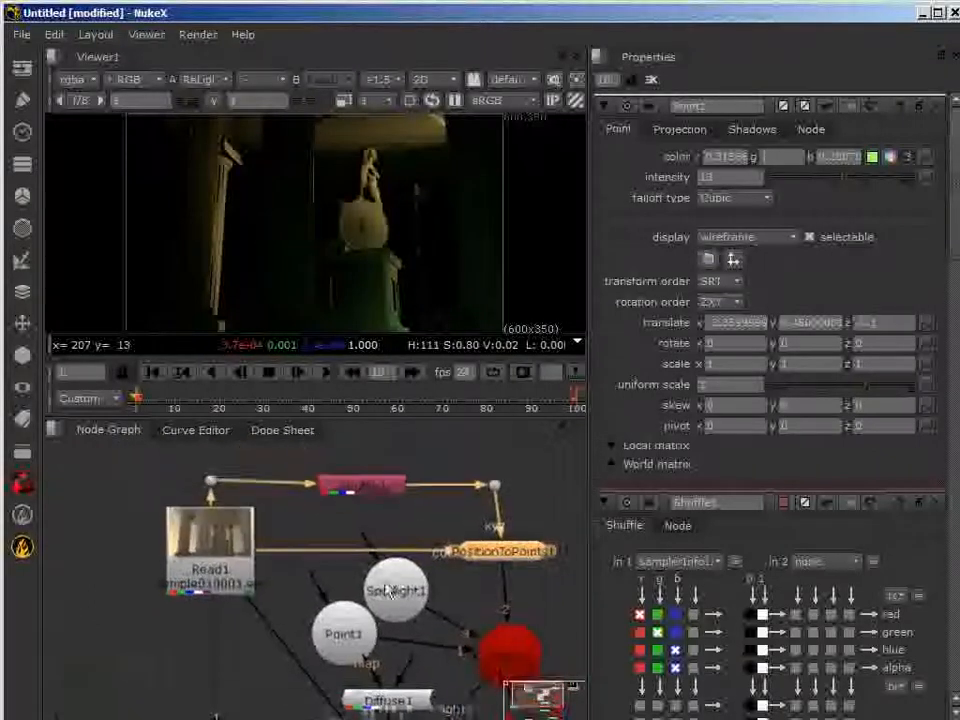
left_click(363, 484)
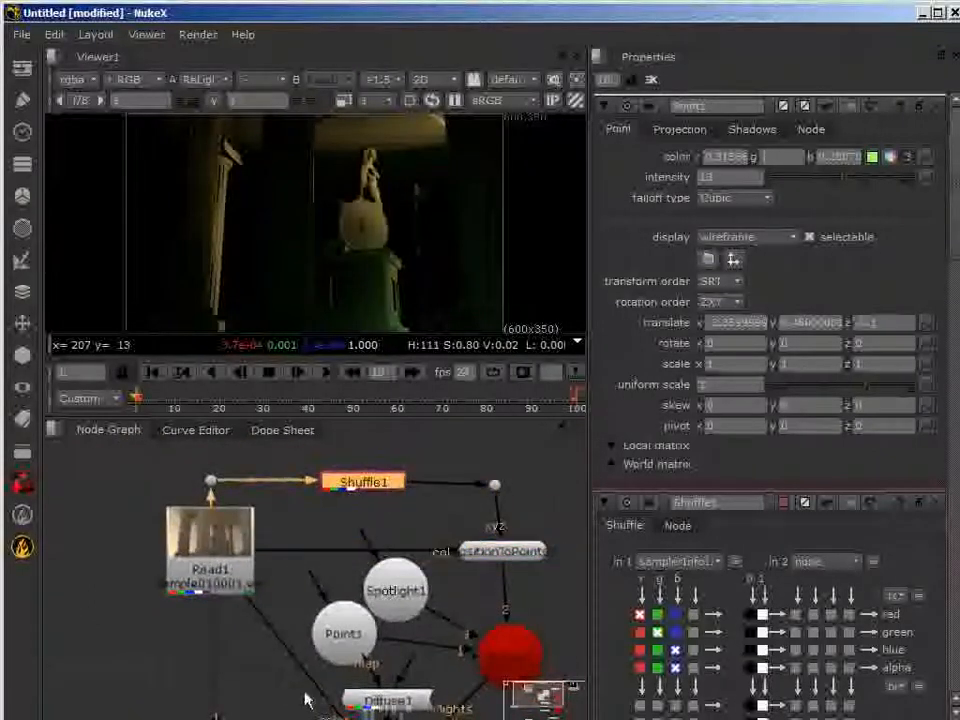
- Insert corner dots in the wire from Read1 to ReLight1's color input so that it runs at right angles
scroll(313, 668, "down", 2)
middle_click_drag(313, 677, 322, 564)
left_click_drag(313, 585, 276, 670, "ctrl")
left_click_drag(265, 592, 296, 472)
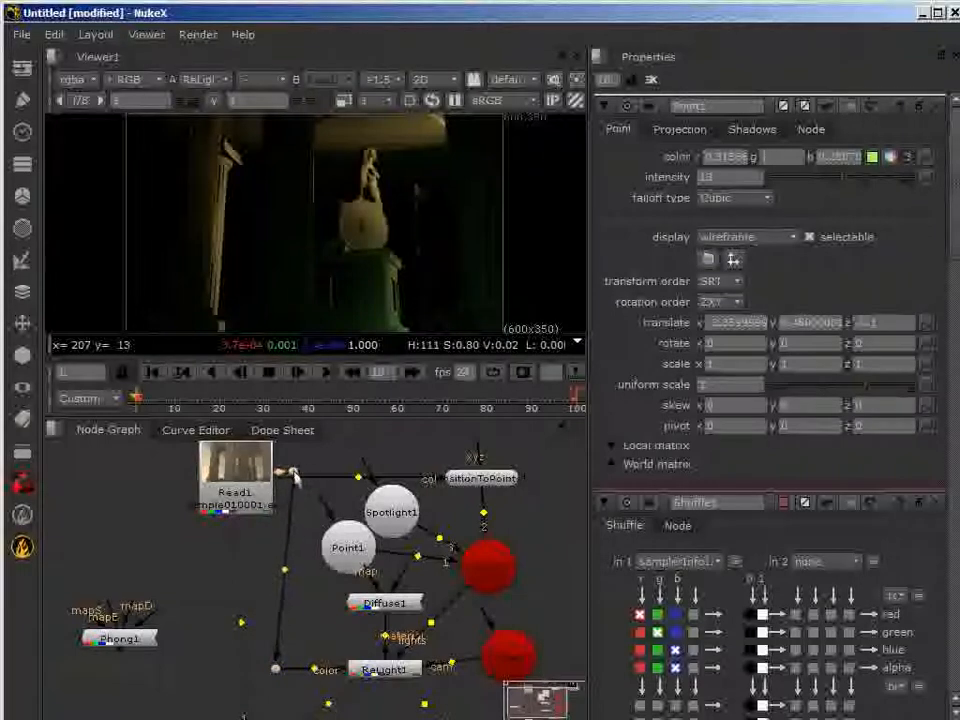
left_click_drag(275, 670, 297, 671)
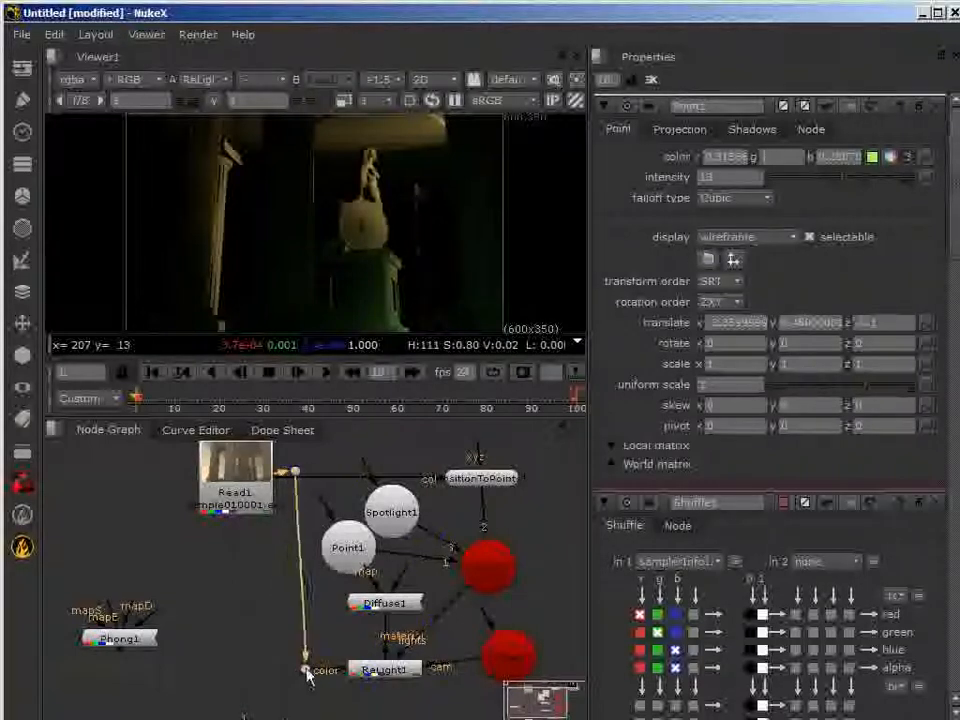
left_click_drag(296, 473, 296, 480)
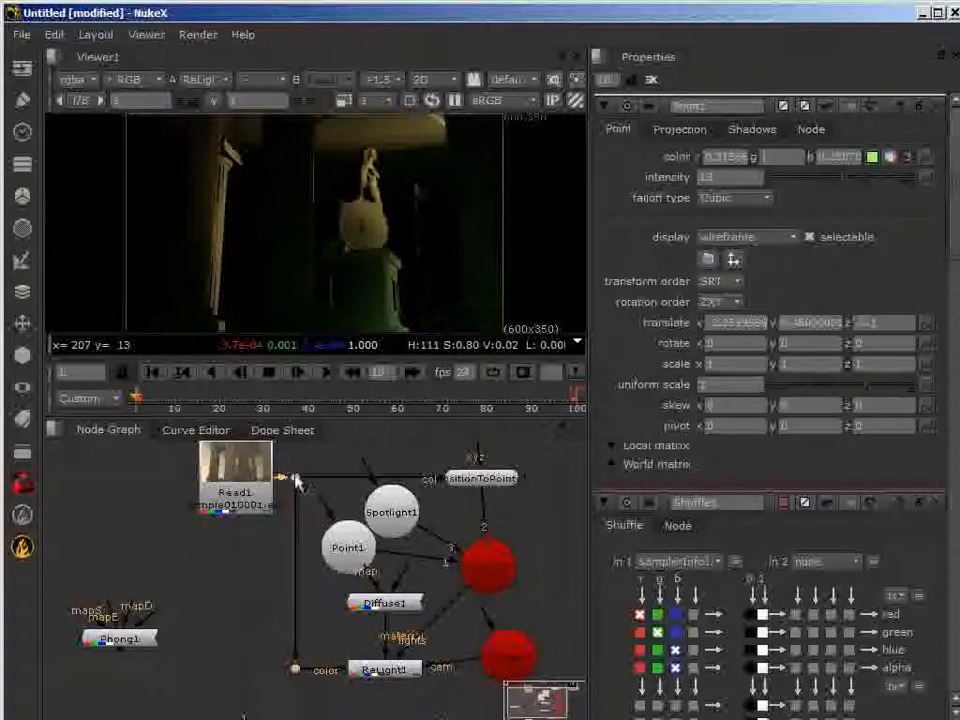
middle_click_drag(376, 676, 385, 624)
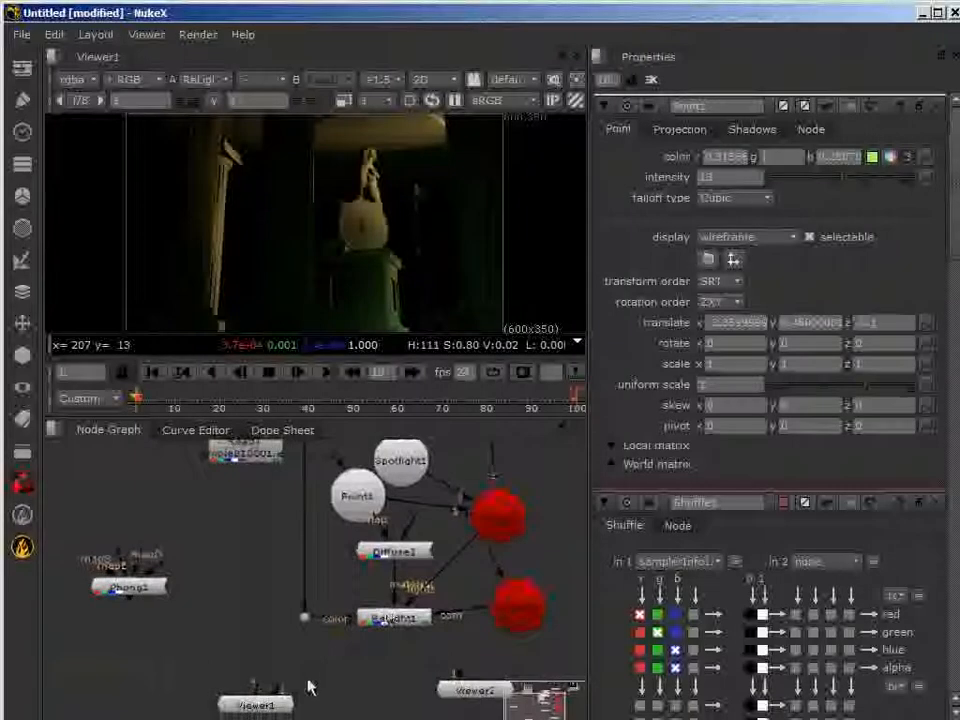
- Move Viewer1 below Read1 and disconnect its inputs
middle_click_drag(276, 607, 284, 665)
left_click_drag(270, 689, 241, 651)
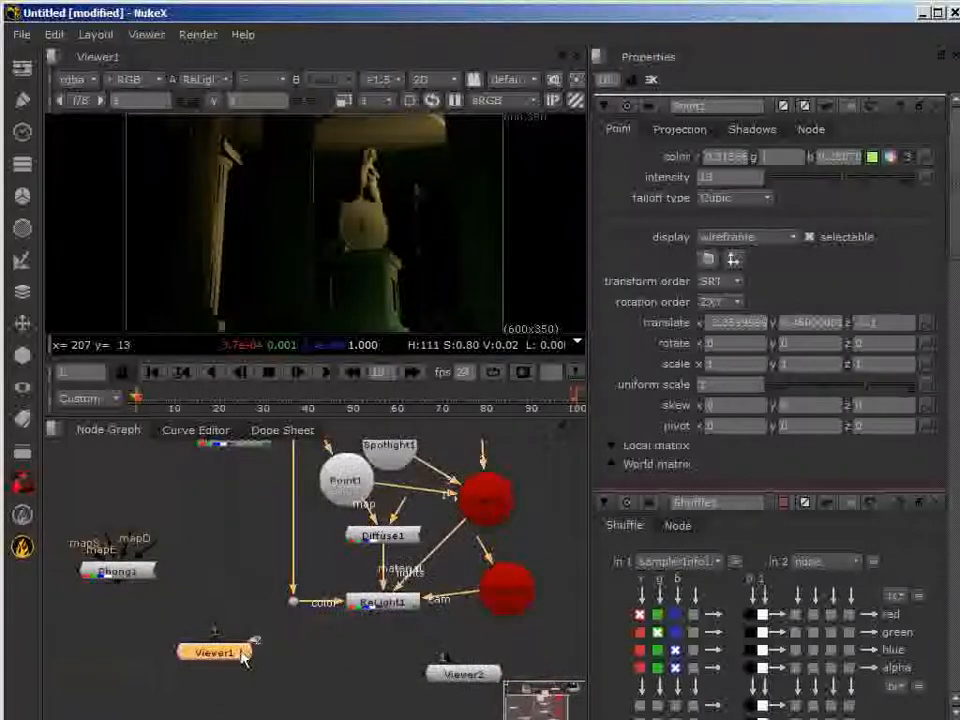
left_click_drag(318, 641, 308, 645)
left_click_drag(211, 637, 217, 633)
middle_click_drag(231, 652, 232, 710)
left_click_drag(211, 708, 225, 673)
- Add a Merge node below Read1, connecting its B input to Read1 and its A input to ReLight1
left_click(229, 480)
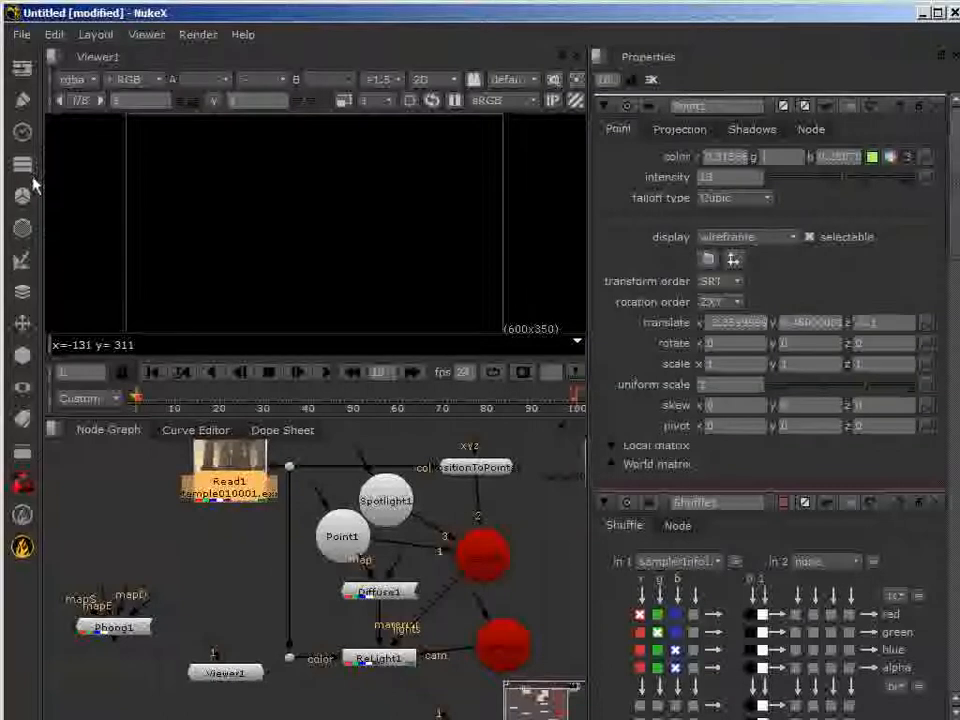
key("m")
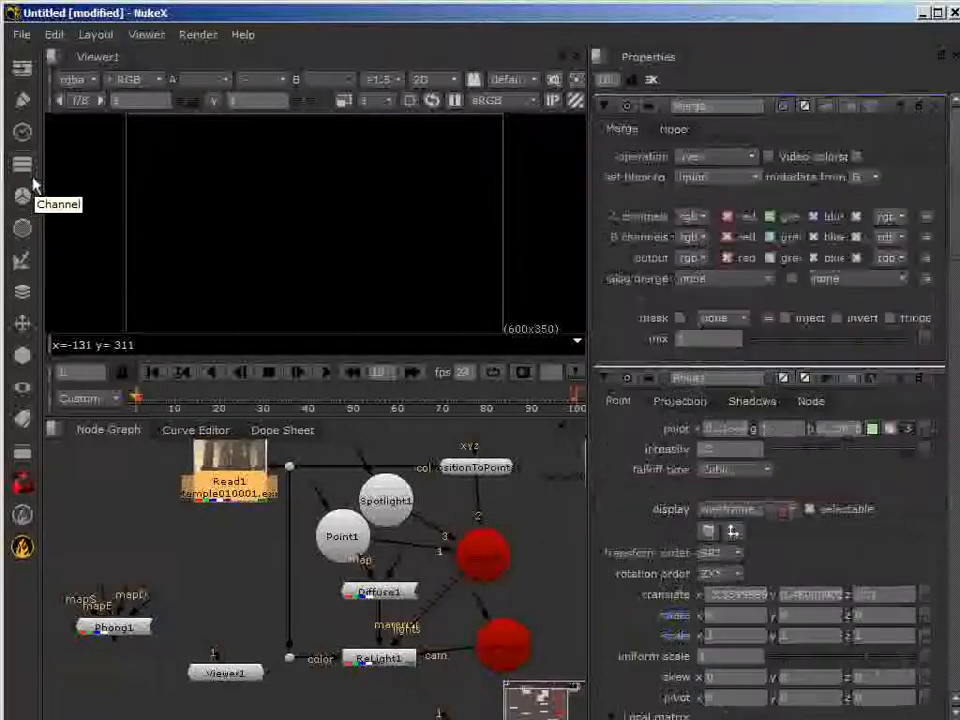
left_click_drag(330, 455, 230, 485)
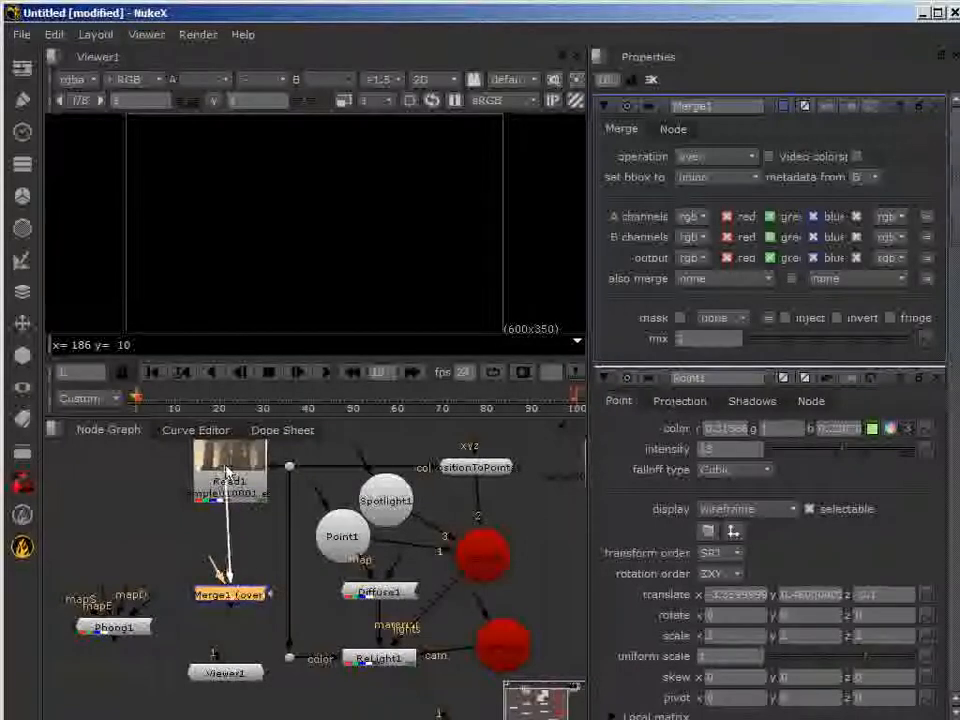
left_click_drag(229, 585, 358, 646)
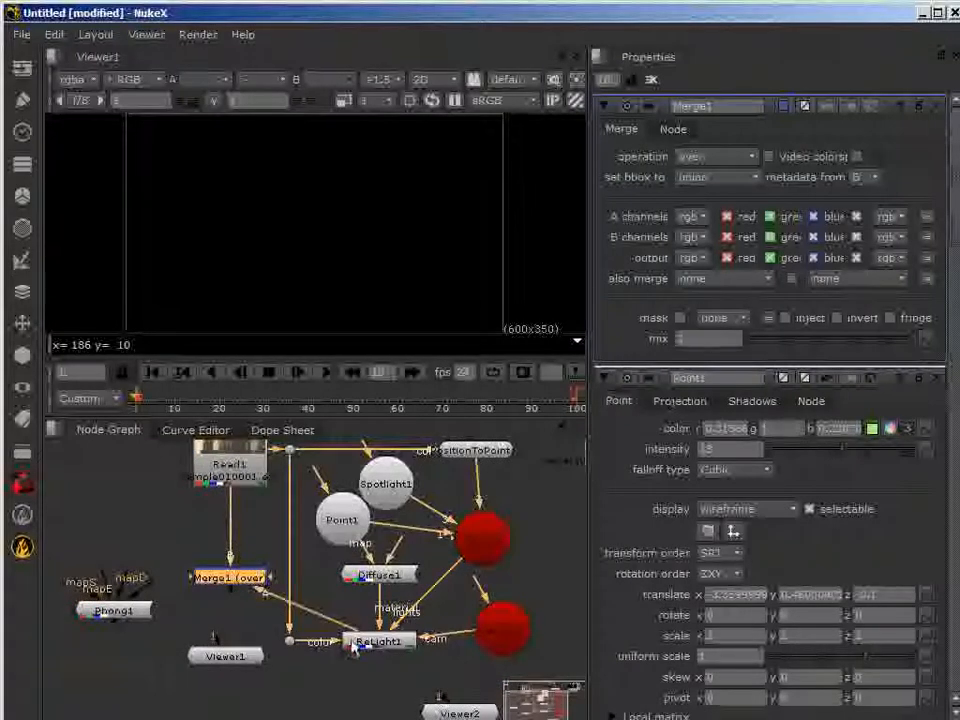
left_click(358, 646)
- Connect Viewer1 to the Merge1 output and align it directly below Merge1
left_click_drag(232, 595, 238, 667)
left_click(238, 663)
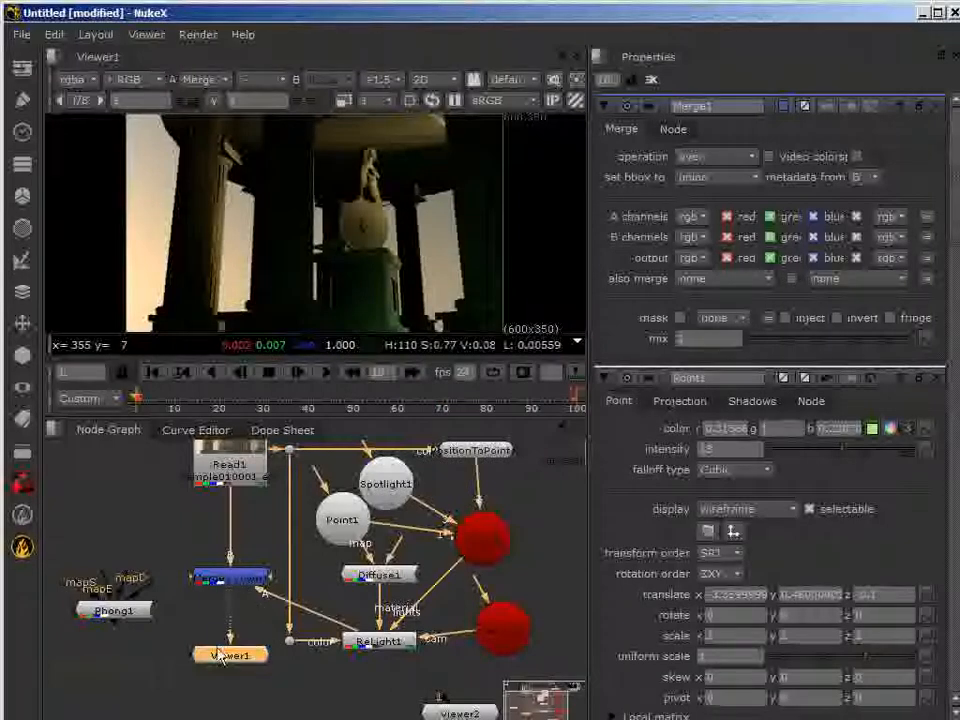
mouse_move(219, 655)
left_mouse_down()
mouse_move(221, 711)
mouse_move(228, 664)
mouse_move(219, 650)
left_mouse_up()
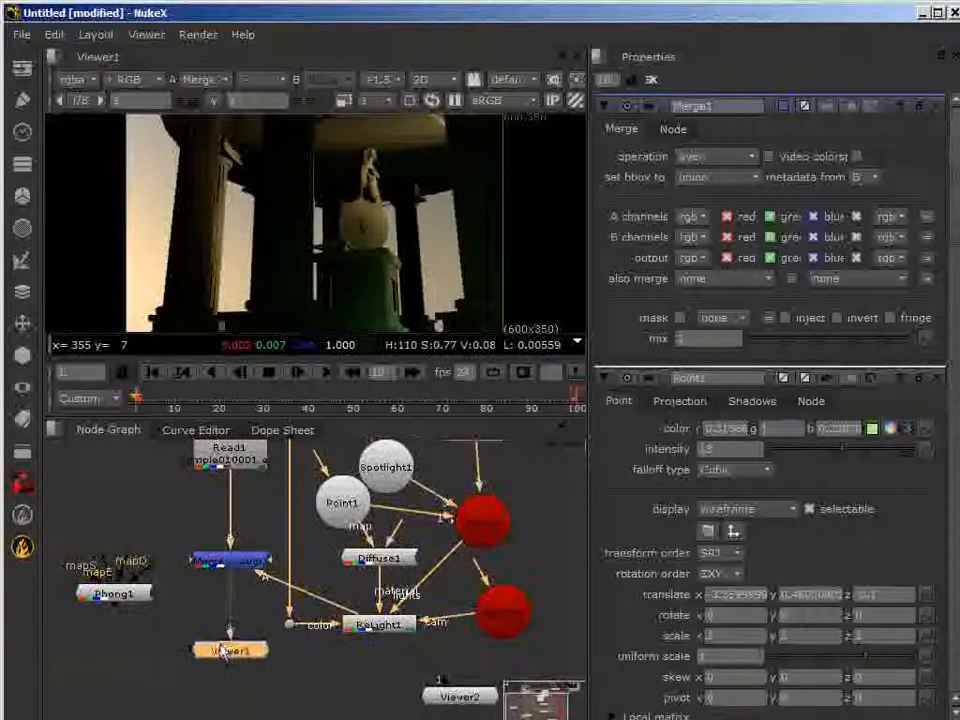
- Route the ReLight1-to-Merge1 wire through two corner dots below ReLight1, moving Viewer1 out of its path
left_click_drag(236, 565, 236, 596)
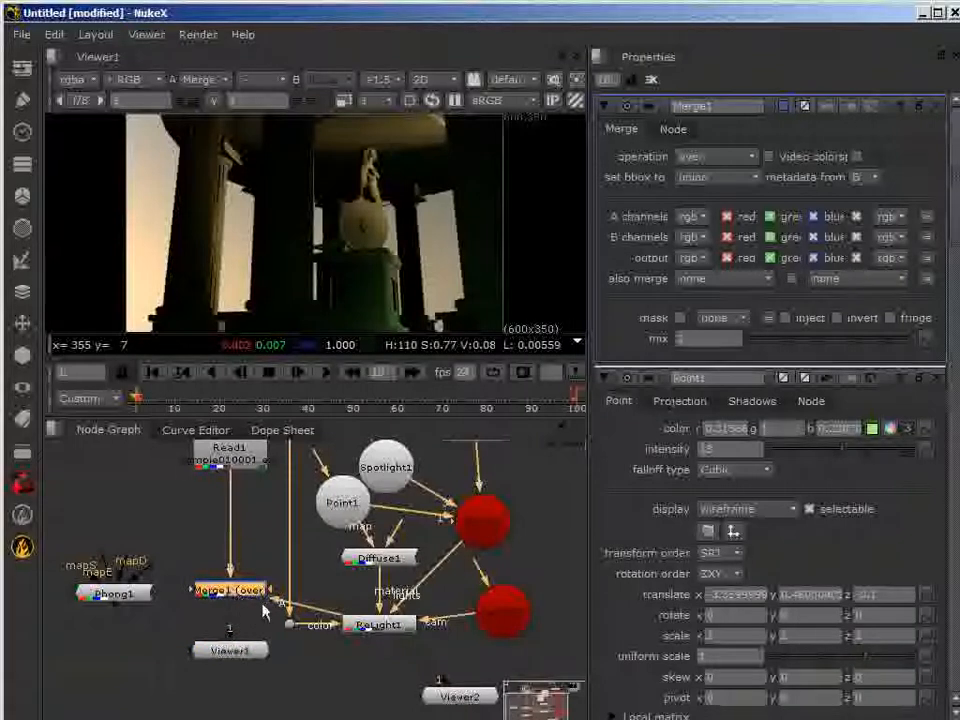
left_click_drag(303, 608, 194, 668)
left_click(349, 666)
left_click_drag(285, 686, 240, 685)
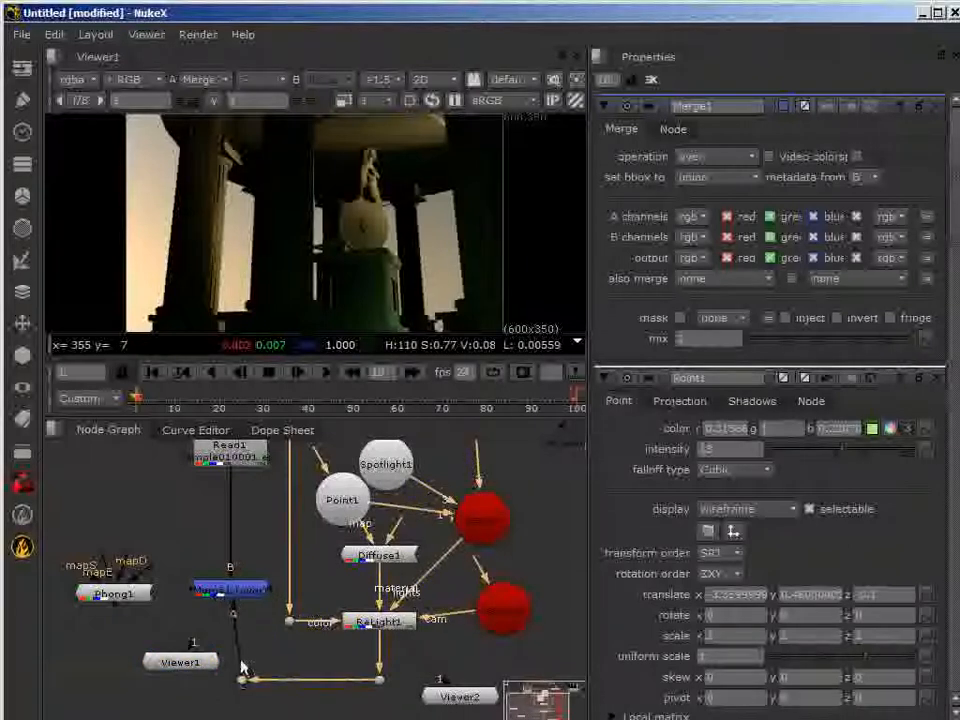
left_click_drag(230, 590, 230, 582)
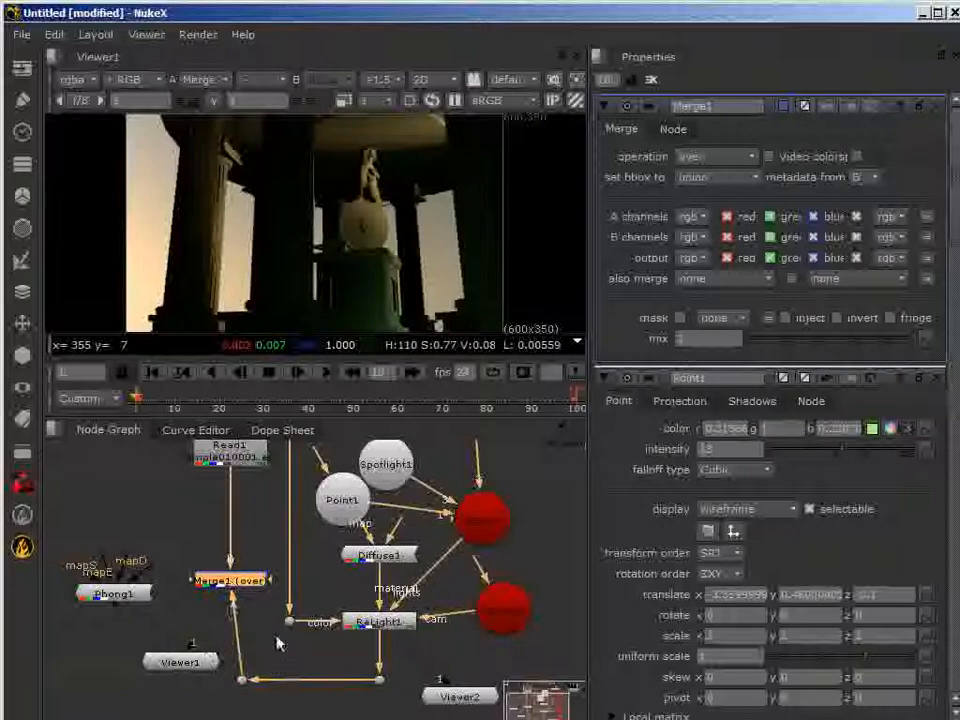
- Delete the unused Phong1 node and reposition Viewer1 beside the Merge1 connection
scroll(275, 652, "up", 1)
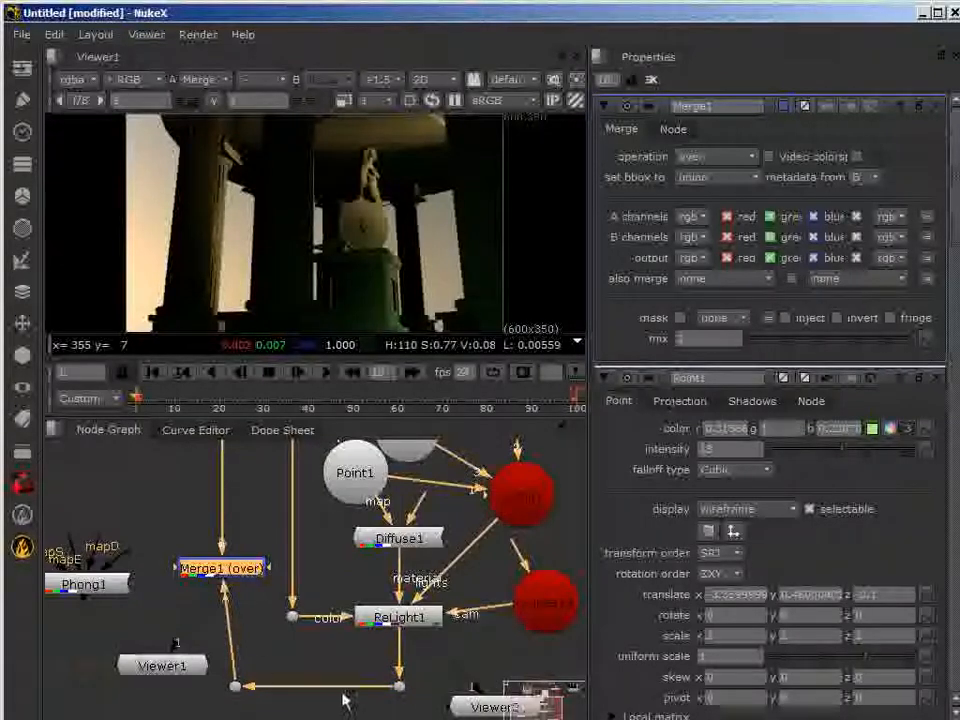
middle_click_drag(245, 610, 270, 659)
scroll(283, 572, "down", 1)
middle_click_drag(283, 572, 239, 590)
middle_click_drag(355, 675, 400, 641)
left_click(218, 674)
mouse_move(221, 667)
left_mouse_down()
mouse_move(208, 670)
mouse_move(210, 661)
left_mouse_up()
left_click_drag(147, 585, 89, 672)
left_click_drag(149, 608, 138, 512)
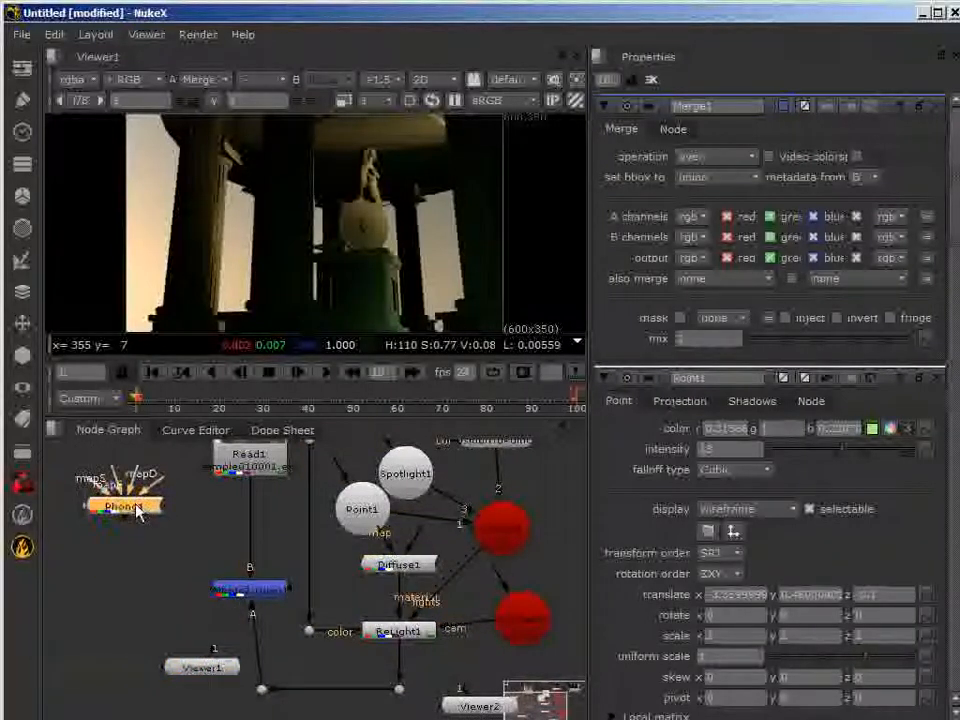
key("Delete")
mouse_move(210, 672)
left_mouse_down()
mouse_move(203, 657)
mouse_move(215, 655)
left_mouse_up()
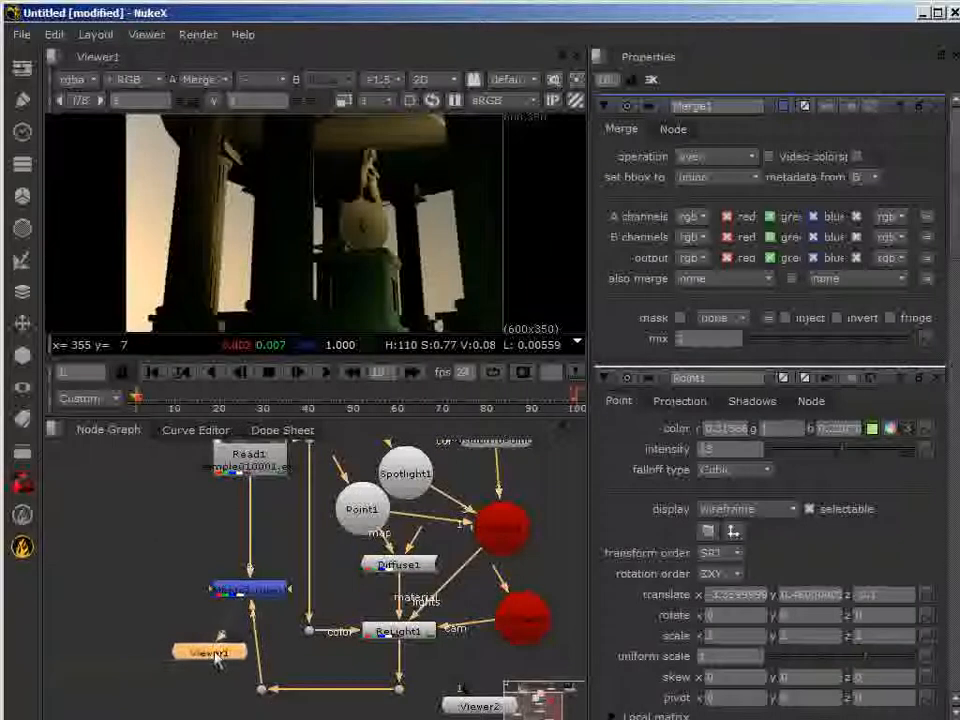
- Try the overlay operation on Merge1, and set its operation to screen
left_click(266, 598)
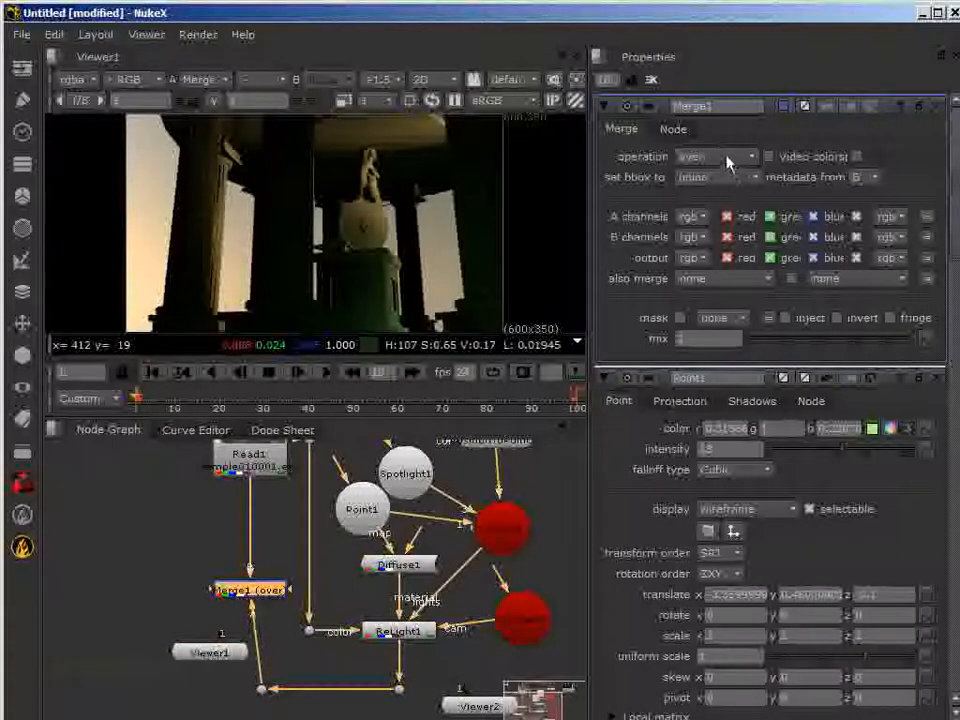
left_click(730, 160)
left_click(718, 443)
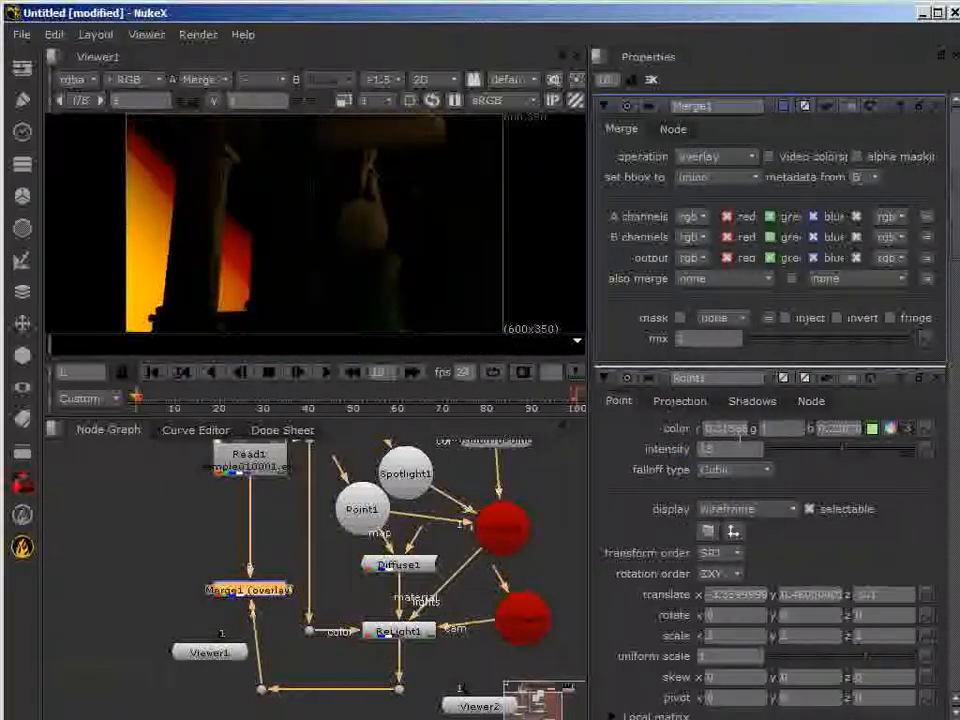
left_click(725, 158)
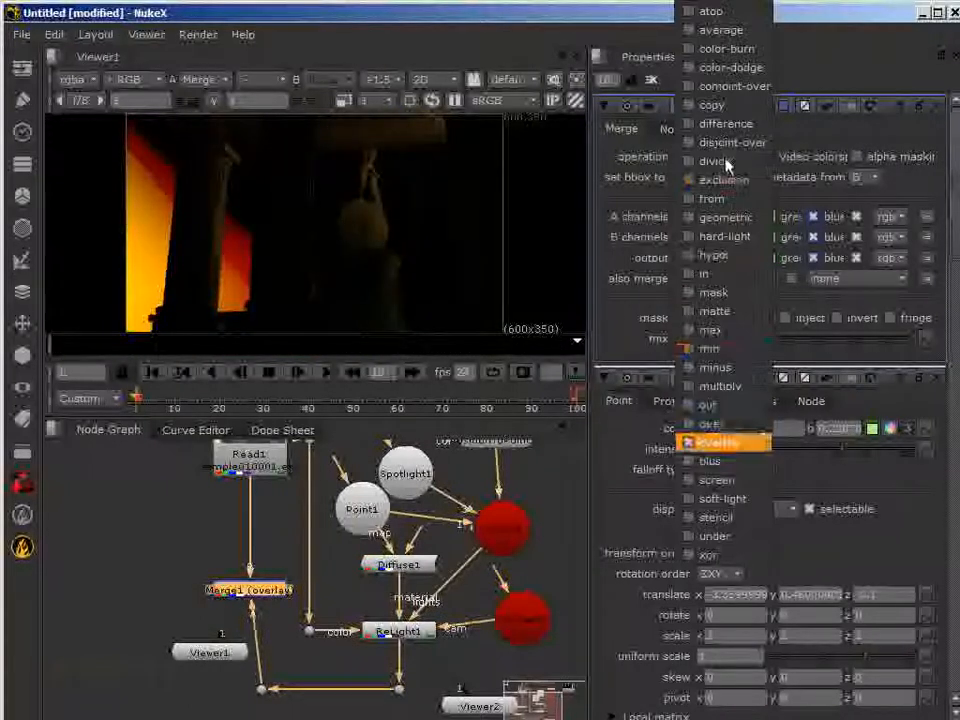
left_click(738, 481)
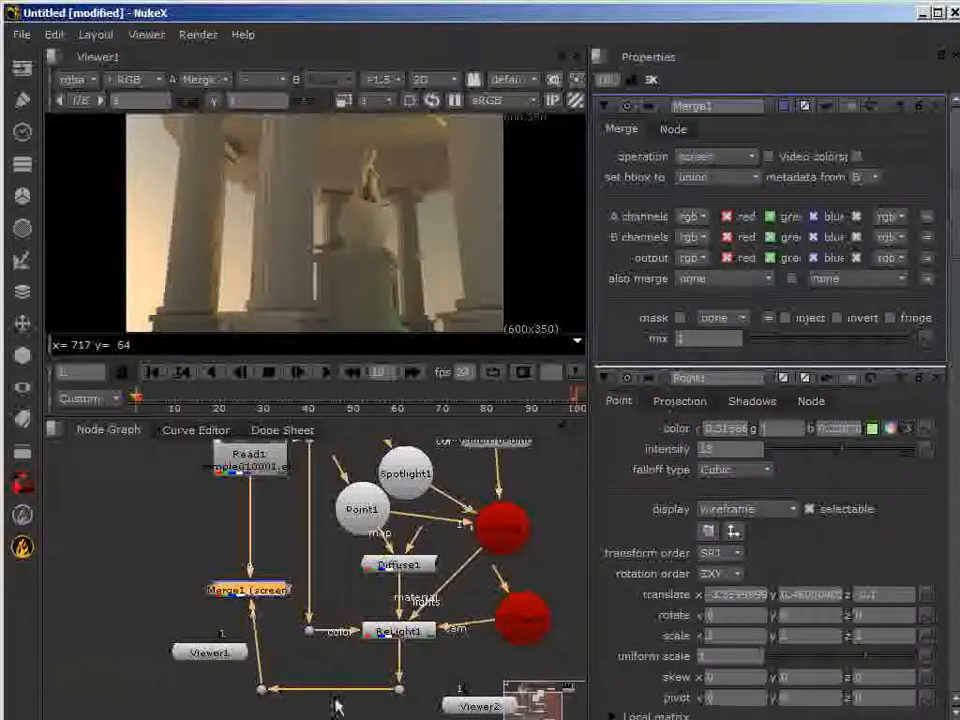
- Try stronger and weaker intensities on the Point1 light and set it to 25.5
left_click(398, 631)
left_click(365, 512)
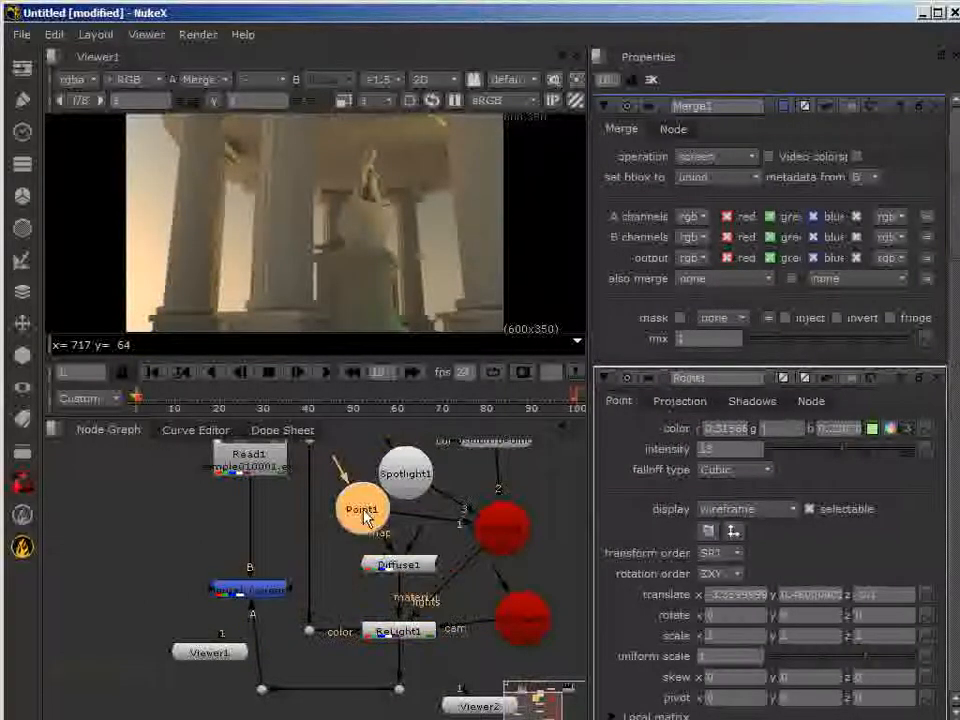
double_click(365, 512)
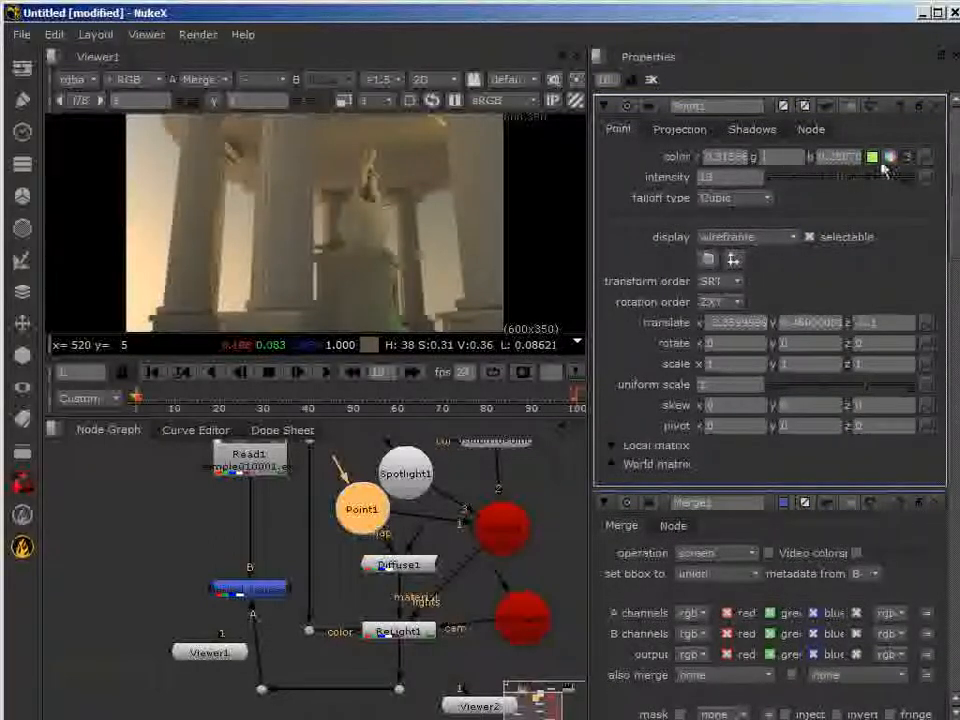
left_click_drag(846, 179, 910, 178)
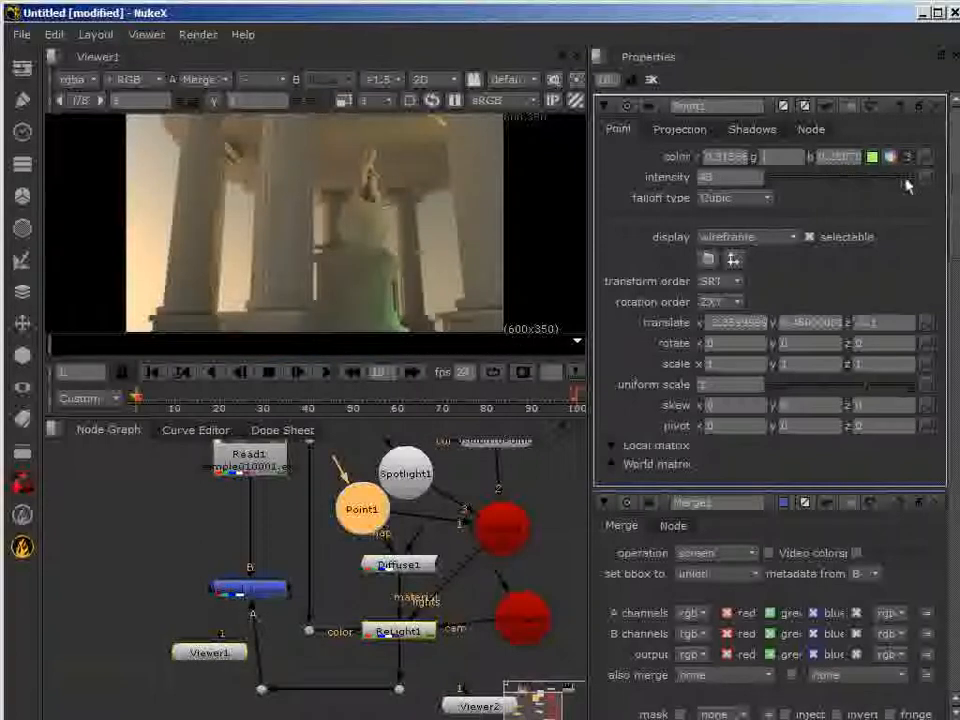
left_click(785, 178)
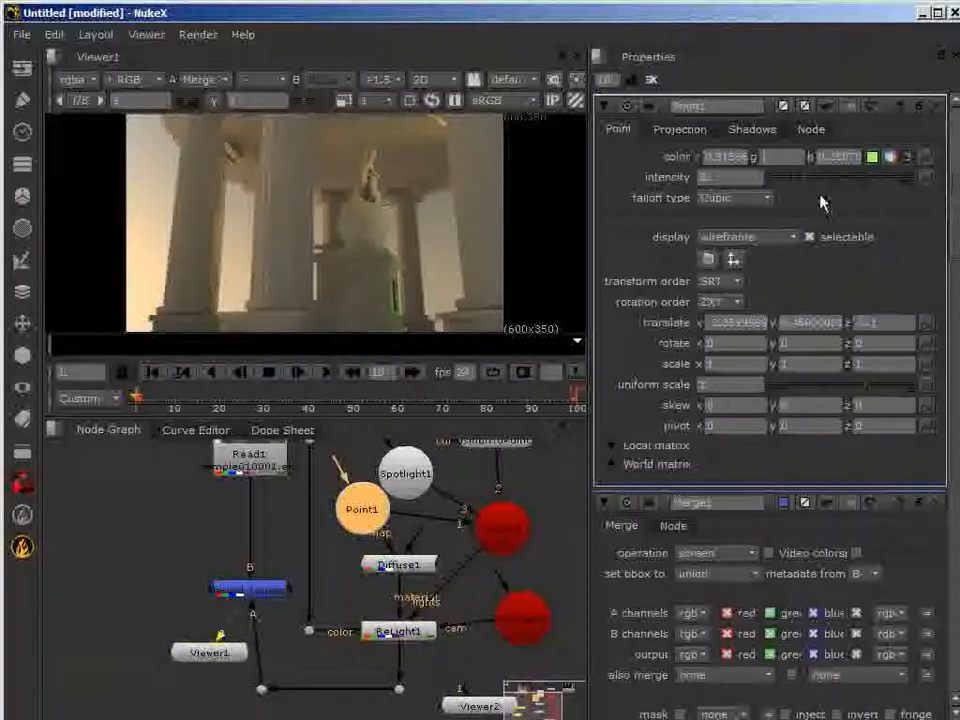
mouse_move(903, 198)
left_mouse_down()
mouse_move(846, 193)
mouse_move(896, 193)
mouse_move(884, 197)
left_mouse_up()
- Set Spotlight1's intensity to 44 and spread the Spotlight1 and Point1 nodes slightly apart
double_click(405, 472)
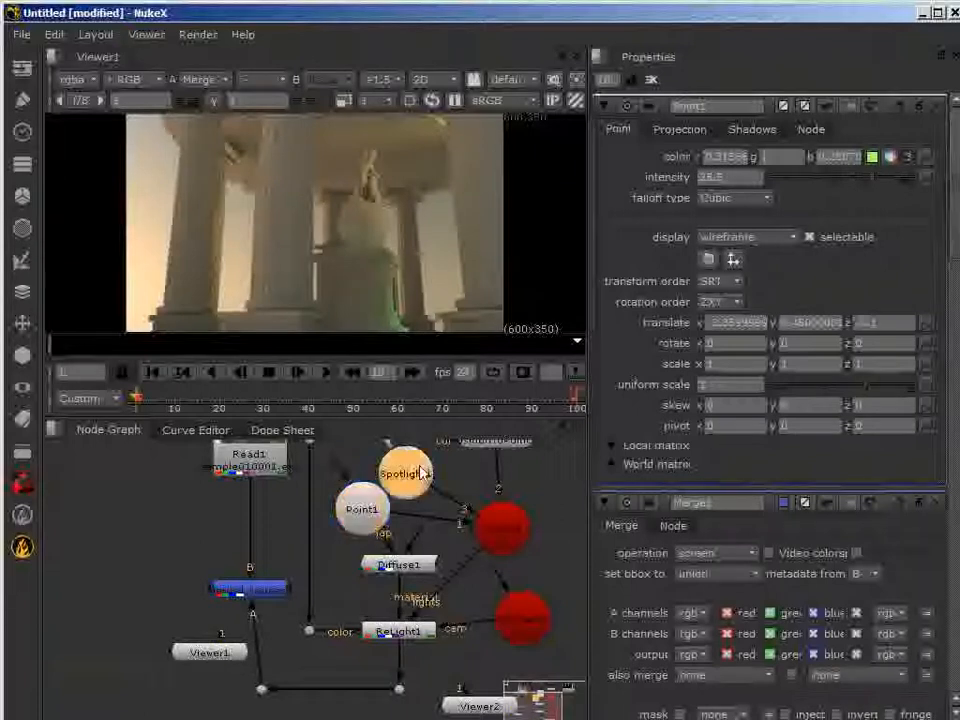
left_click_drag(872, 177, 917, 199)
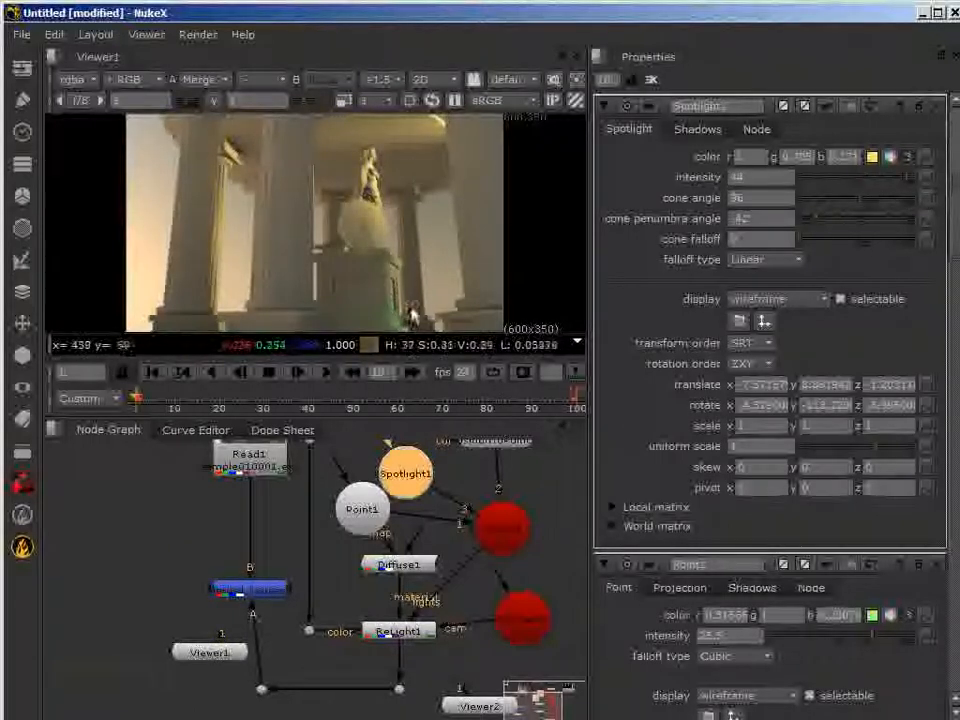
left_click_drag(404, 461, 406, 450)
mouse_move(372, 506)
left_mouse_down()
mouse_move(350, 505)
mouse_move(370, 503)
left_mouse_up()
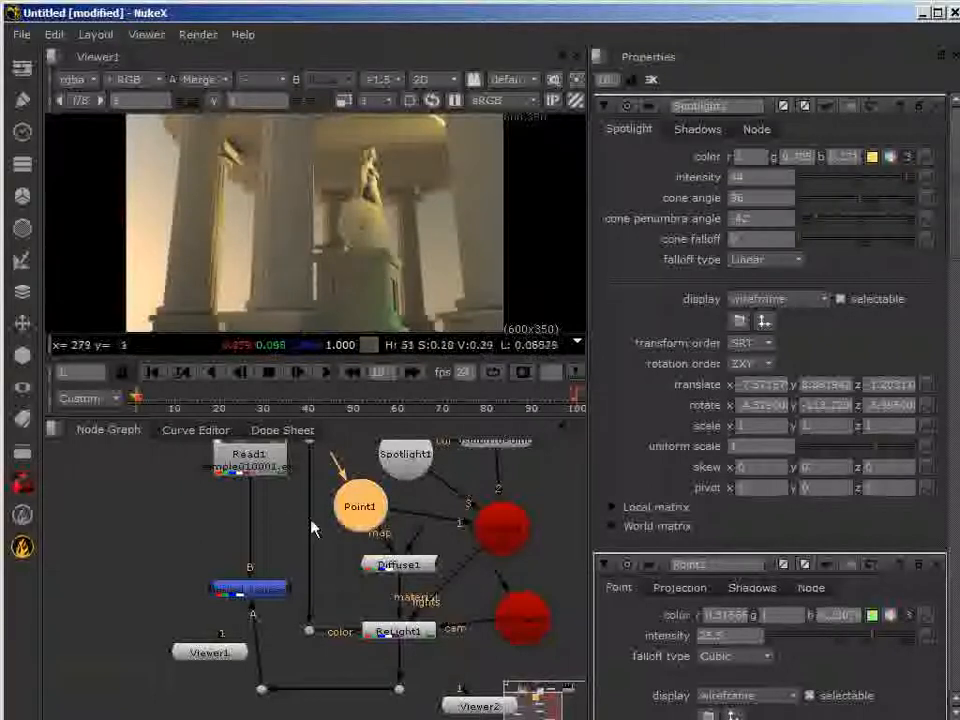
- Give the Node Graph a tall pane beside the viewer and insert dots in the wires to ReLight1's lights and cam inputs
left_click_drag(959, 335, 408, 73)
left_click_drag(418, 345, 374, 352, "ctrl")
left_click_drag(497, 300, 576, 376, "ctrl")
left_click_drag(624, 289, 274, 437, "ctrl")
left_click_drag(330, 66, 955, 200)
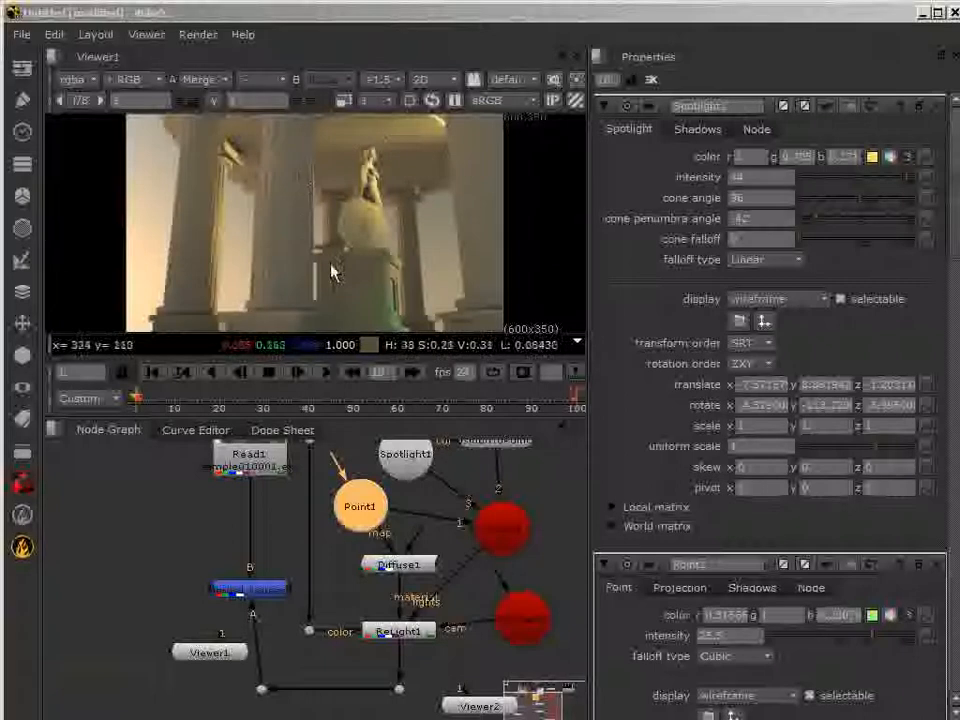
middle_click_drag(287, 551, 228, 545)
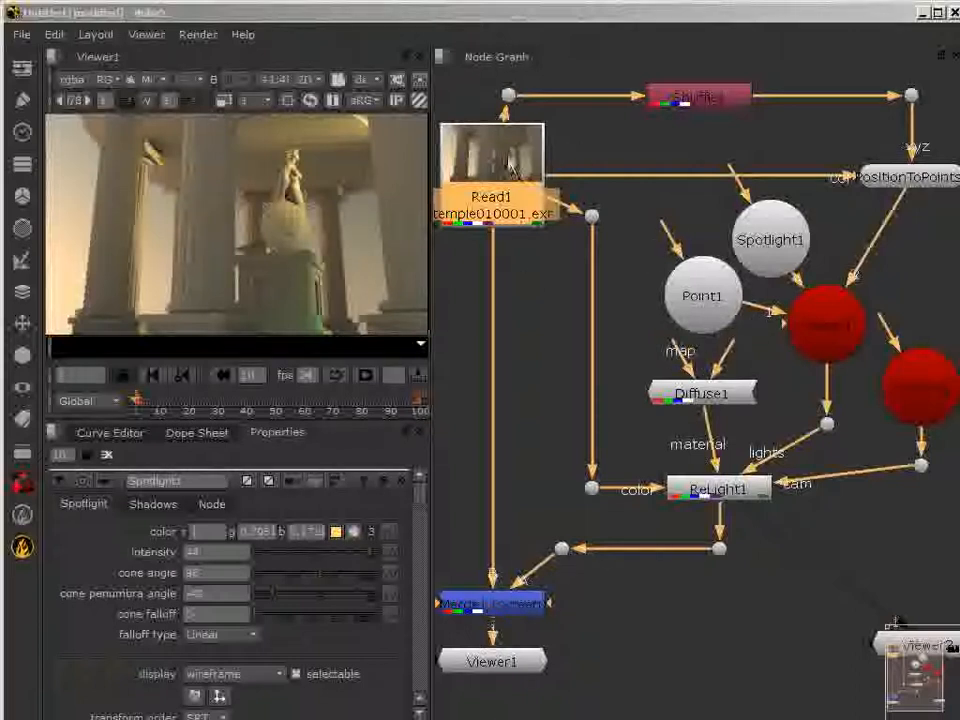
- Align the corner dot directly above Read1, shift Point1 away from Spotlight1, and line up Diffuse1 above ReLight1
left_click_drag(510, 95, 496, 94)
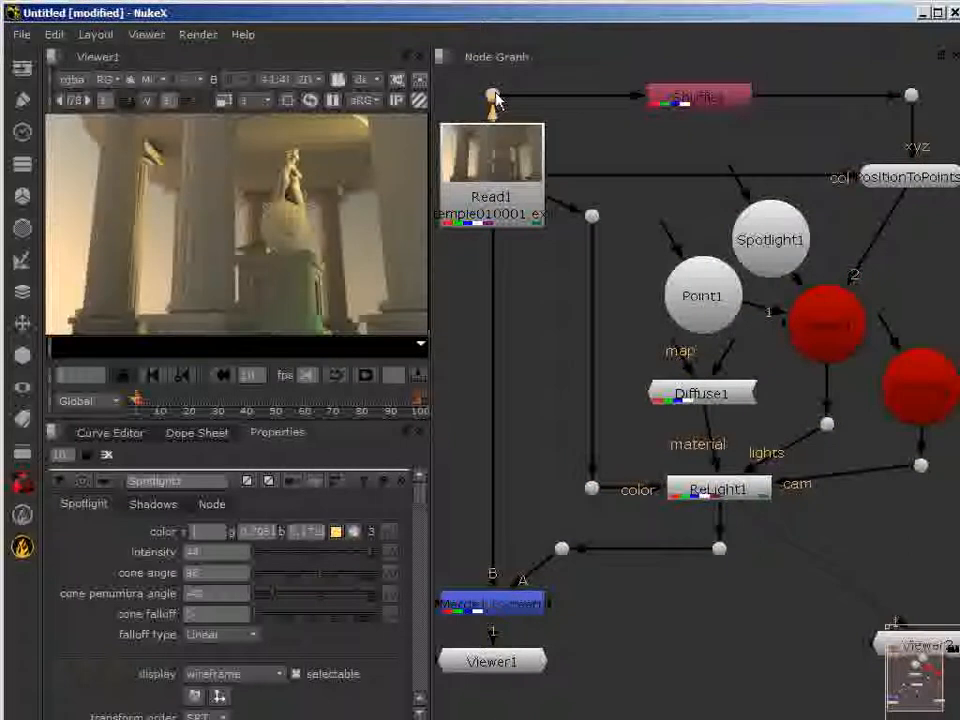
left_click_drag(738, 302, 724, 297)
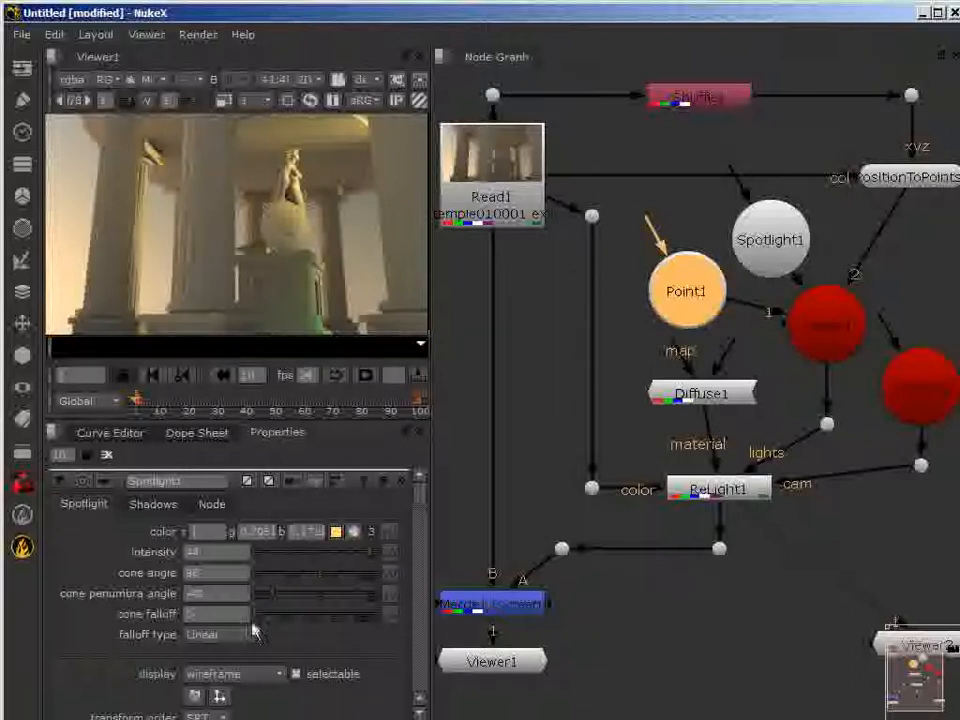
left_click_drag(706, 398, 685, 403)
left_click(745, 487)
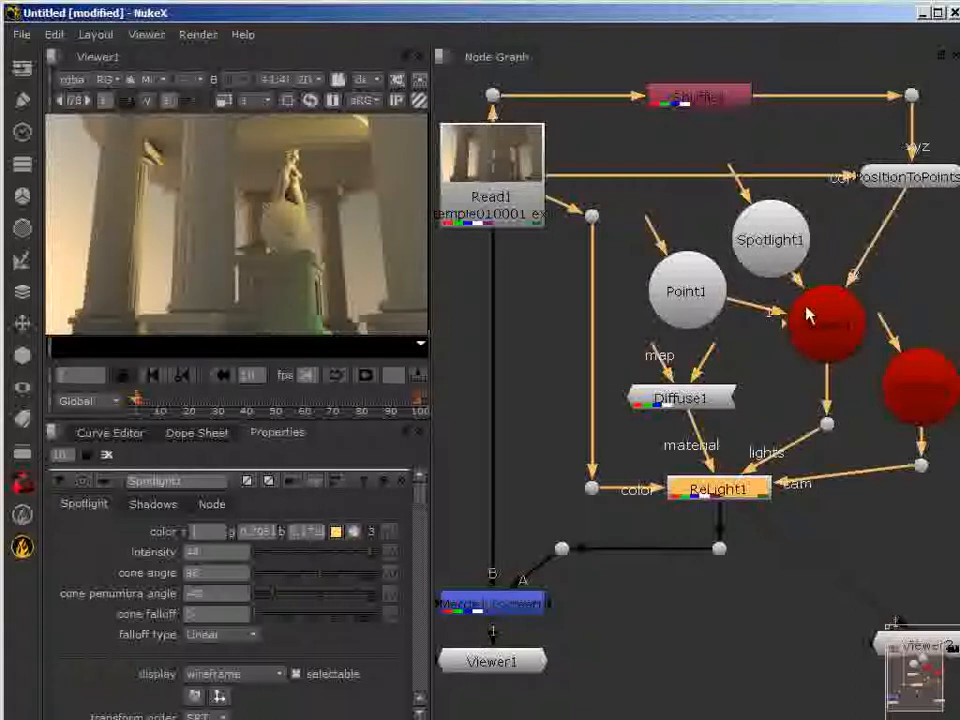
left_click_drag(718, 403, 750, 405)
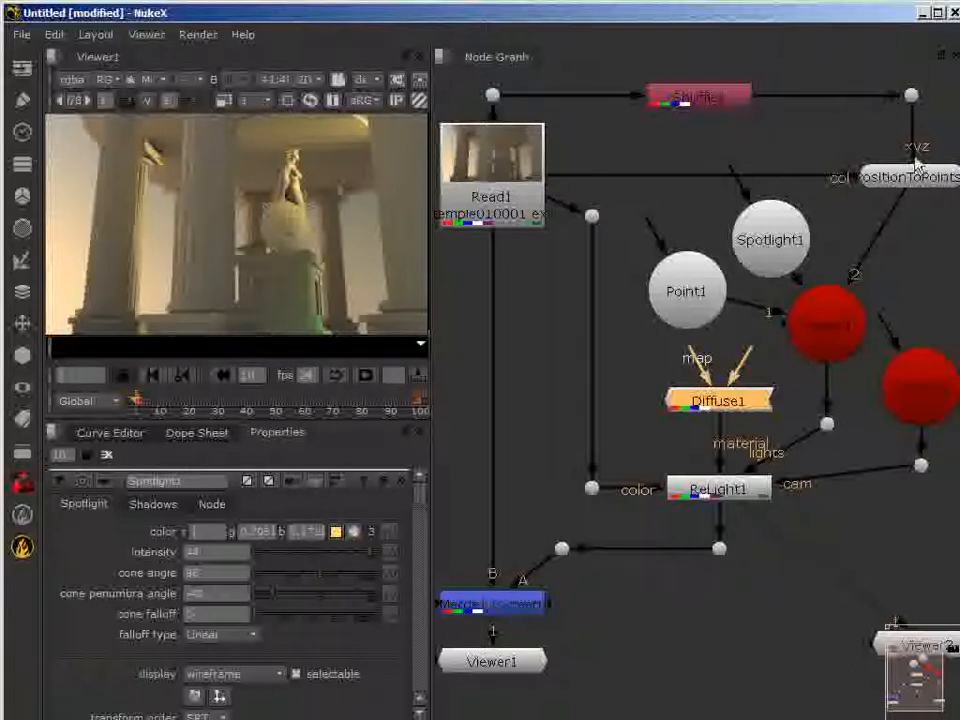
left_click(680, 101)
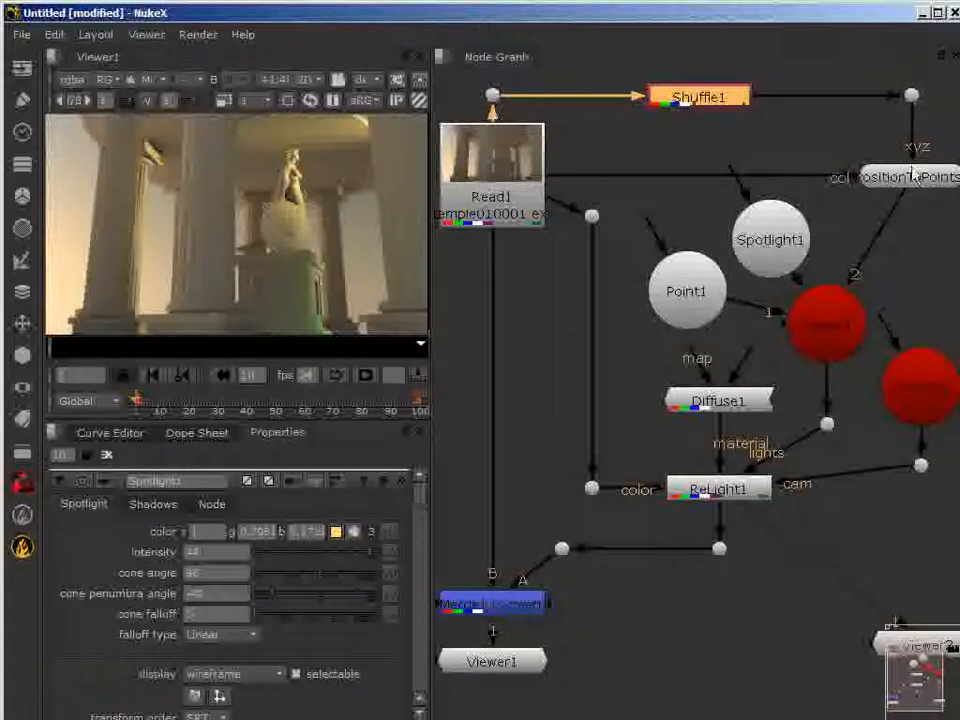
- Raise Camera1 slightly and lower the dot on the cam wire level with ReLight1, keeping Camera1 directly above the dot
left_click(926, 388)
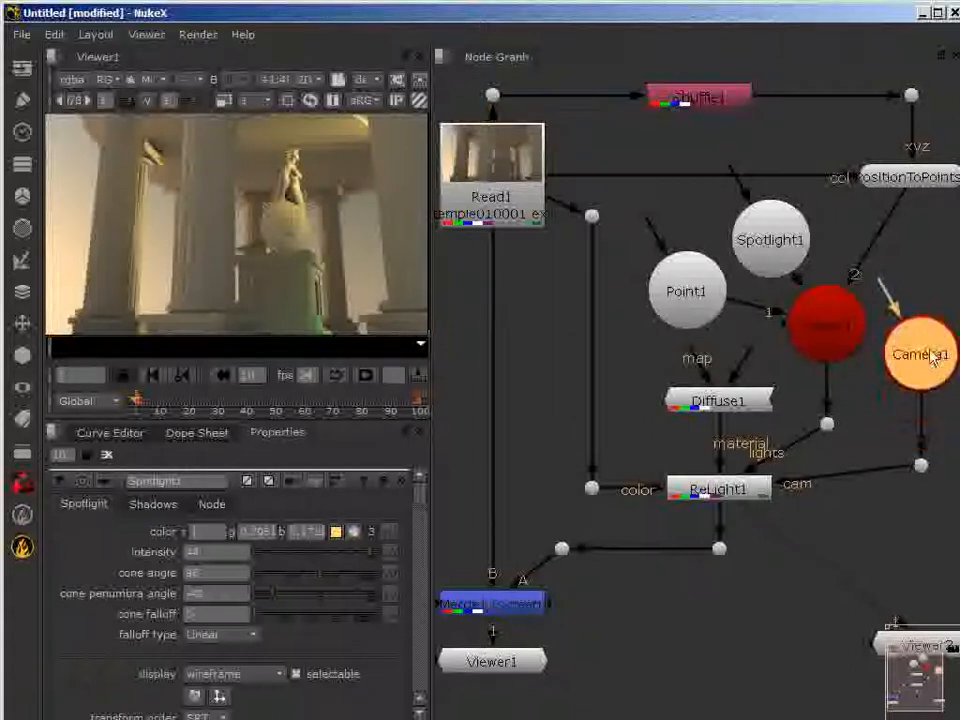
left_click_drag(921, 464, 921, 488)
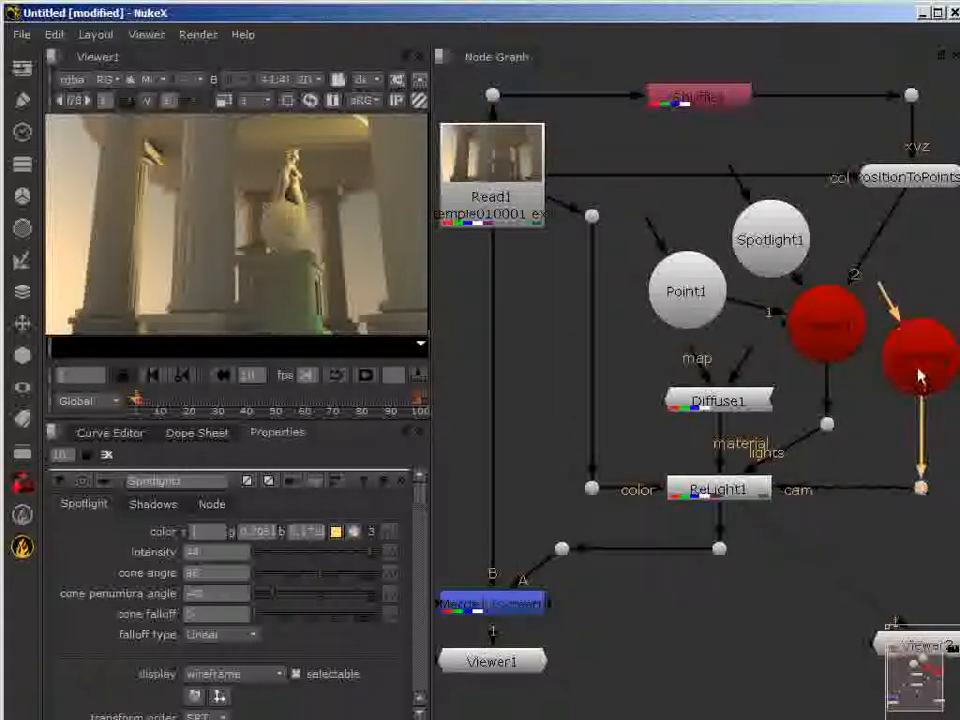
left_click_drag(922, 375, 922, 368)
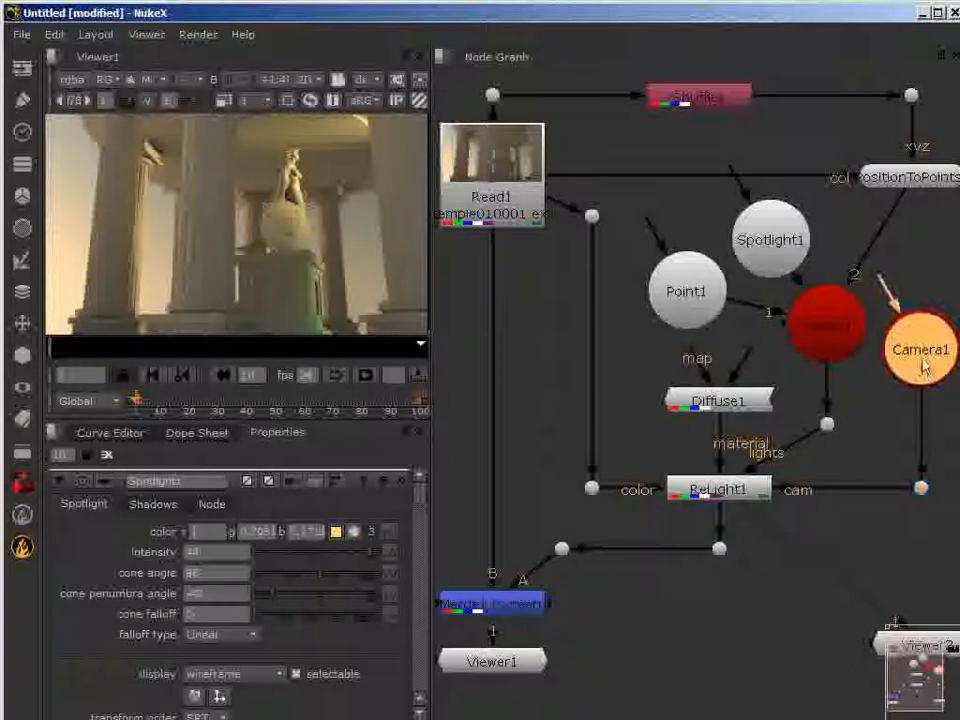
- Trace the upstream connections of ReLight1, the Merge1 screen node and Viewer1 by selecting each in turn
left_click(723, 497)
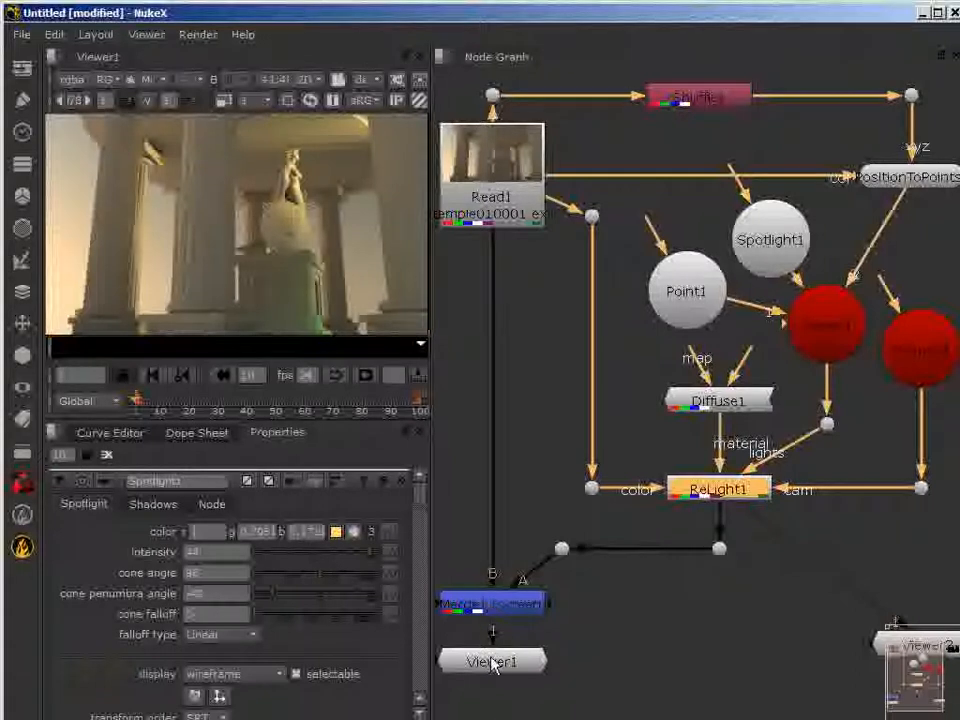
left_click(492, 600)
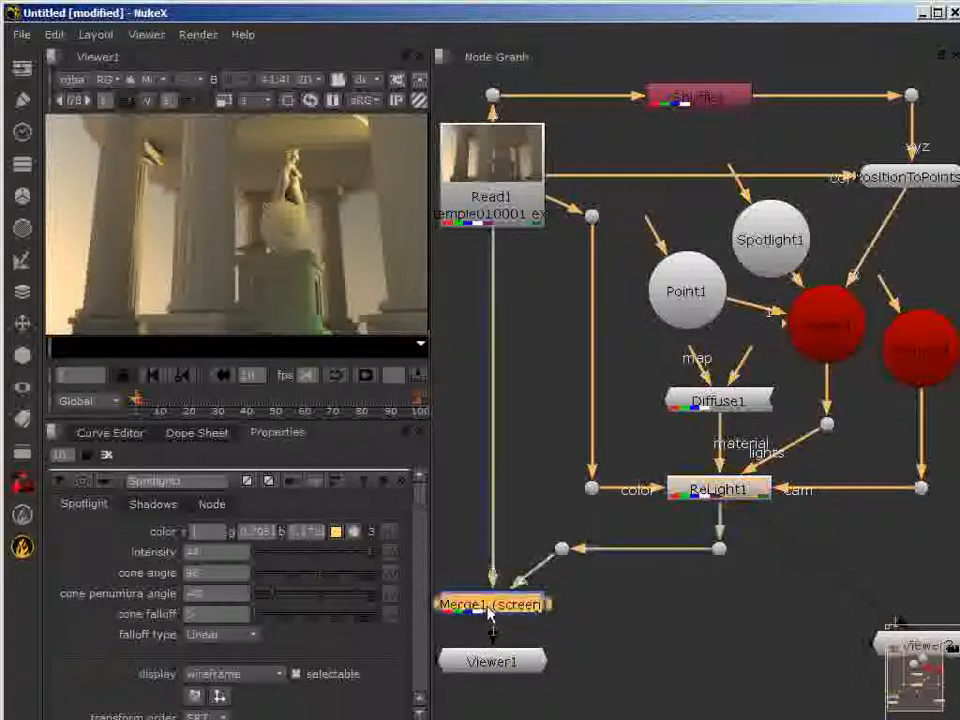
left_click(510, 664)
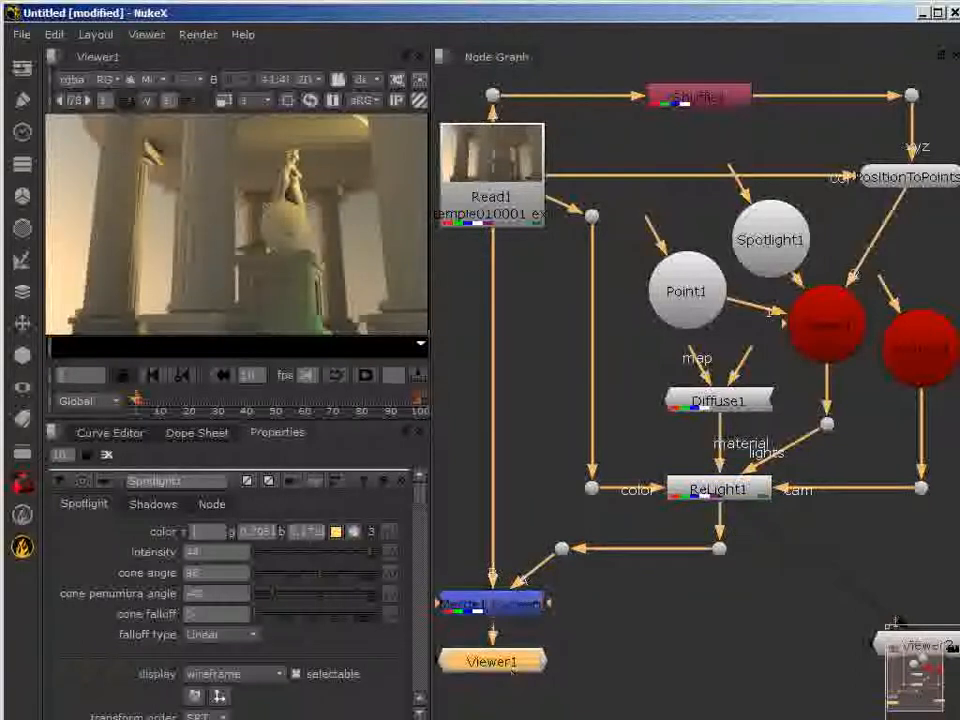